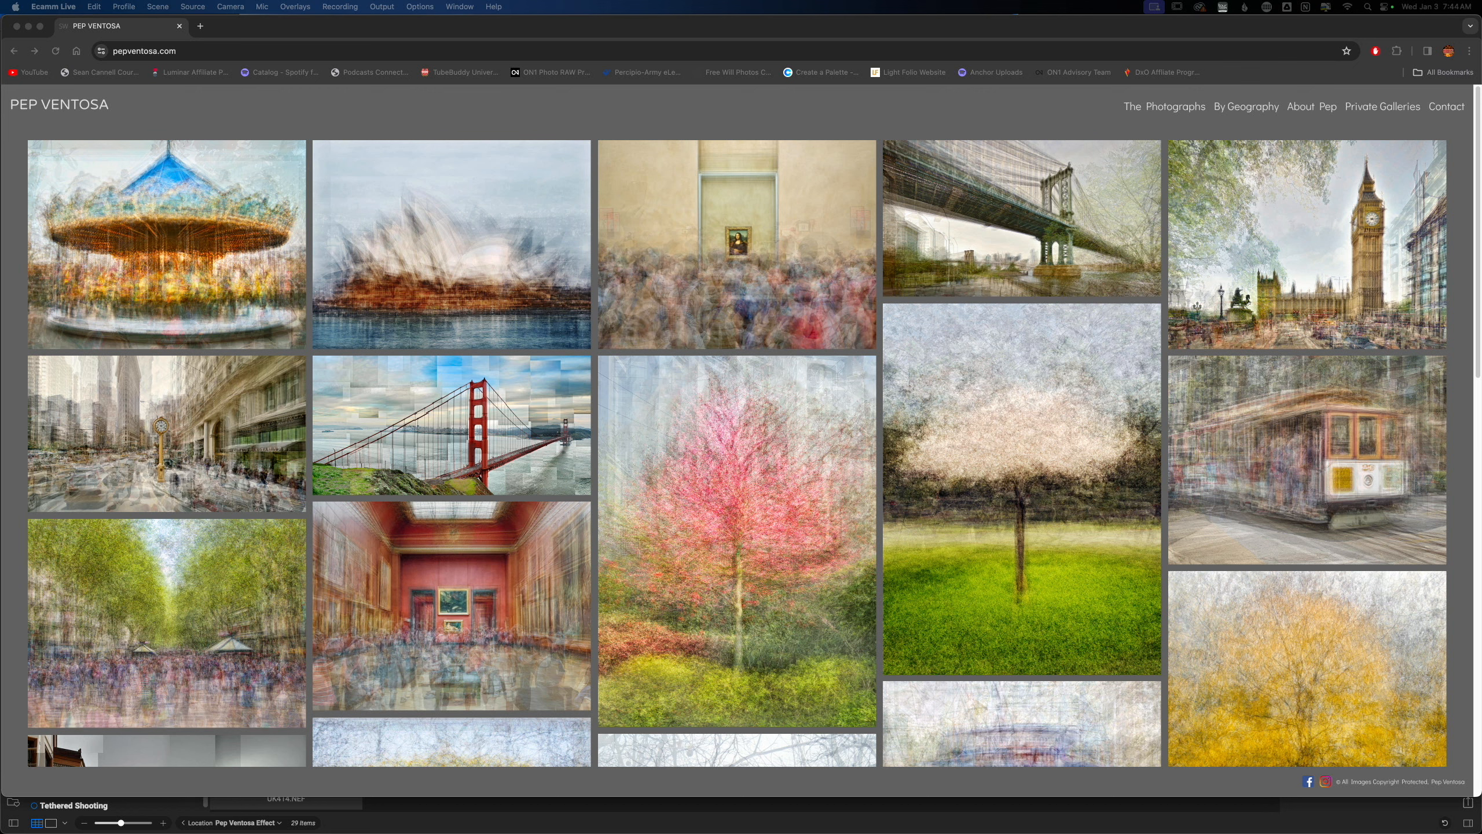
Browse the Pep Ventosa gallery page to examine its blended, multi-exposure photographs of trees, carousels and landmarks.
{"action": "scroll", "coordinate": [737, 444], "scroll_direction": "down", "scroll_amount": 1}
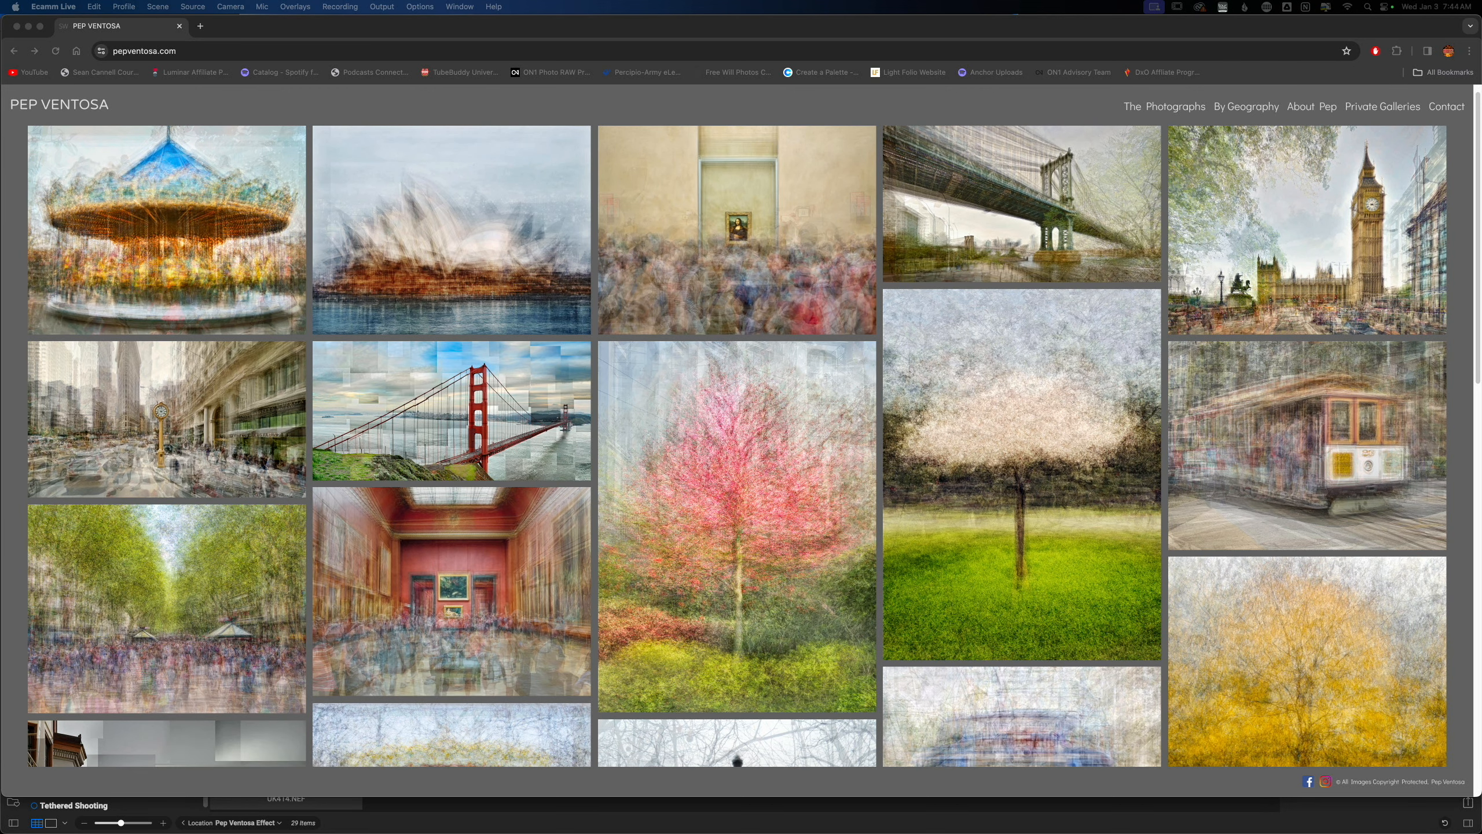
{"action": "scroll", "coordinate": [737, 443], "scroll_direction": "down", "scroll_amount": 4}
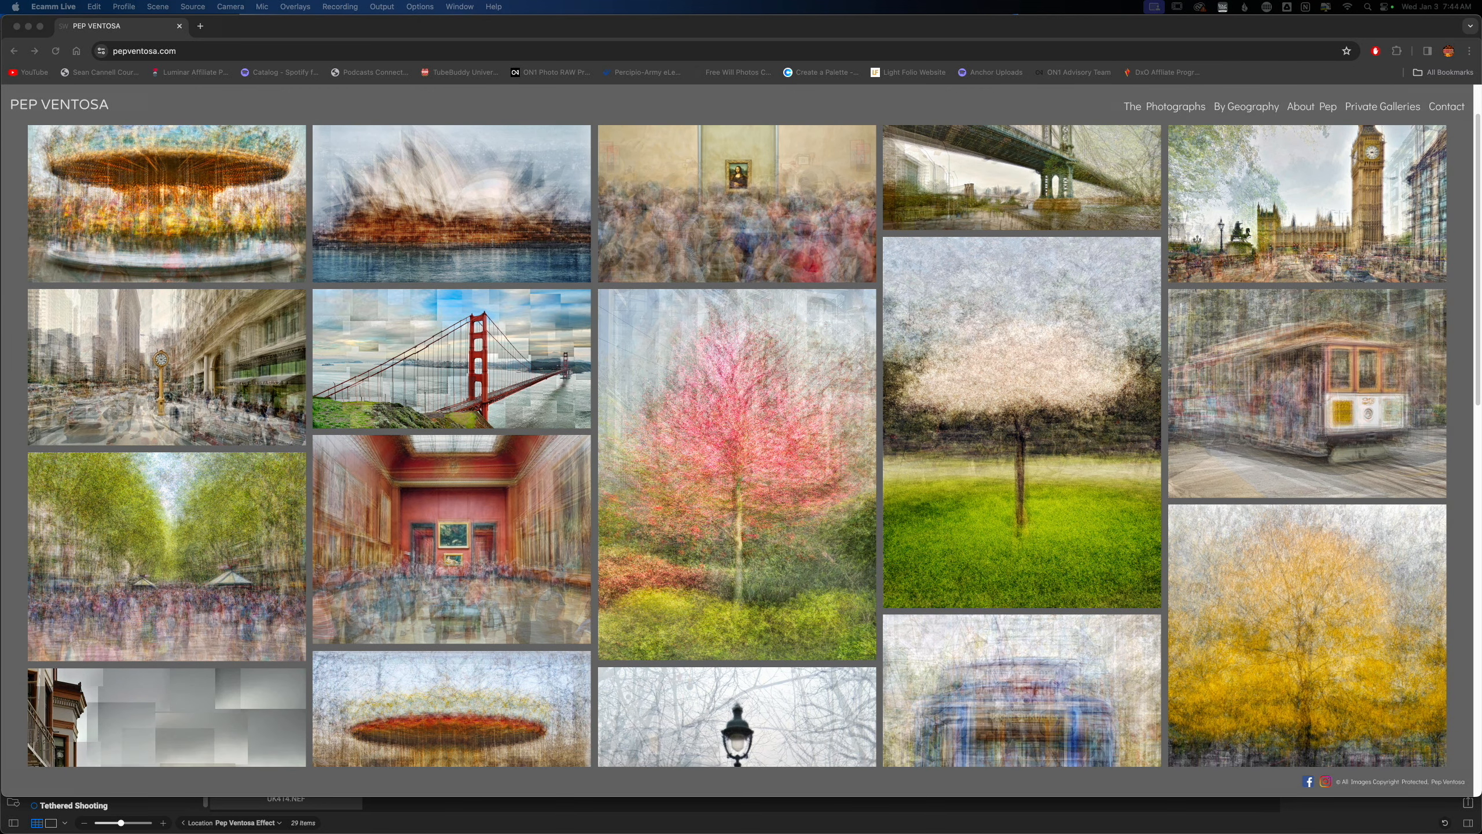
{"action": "scroll", "coordinate": [737, 443], "scroll_direction": "down", "scroll_amount": 3}
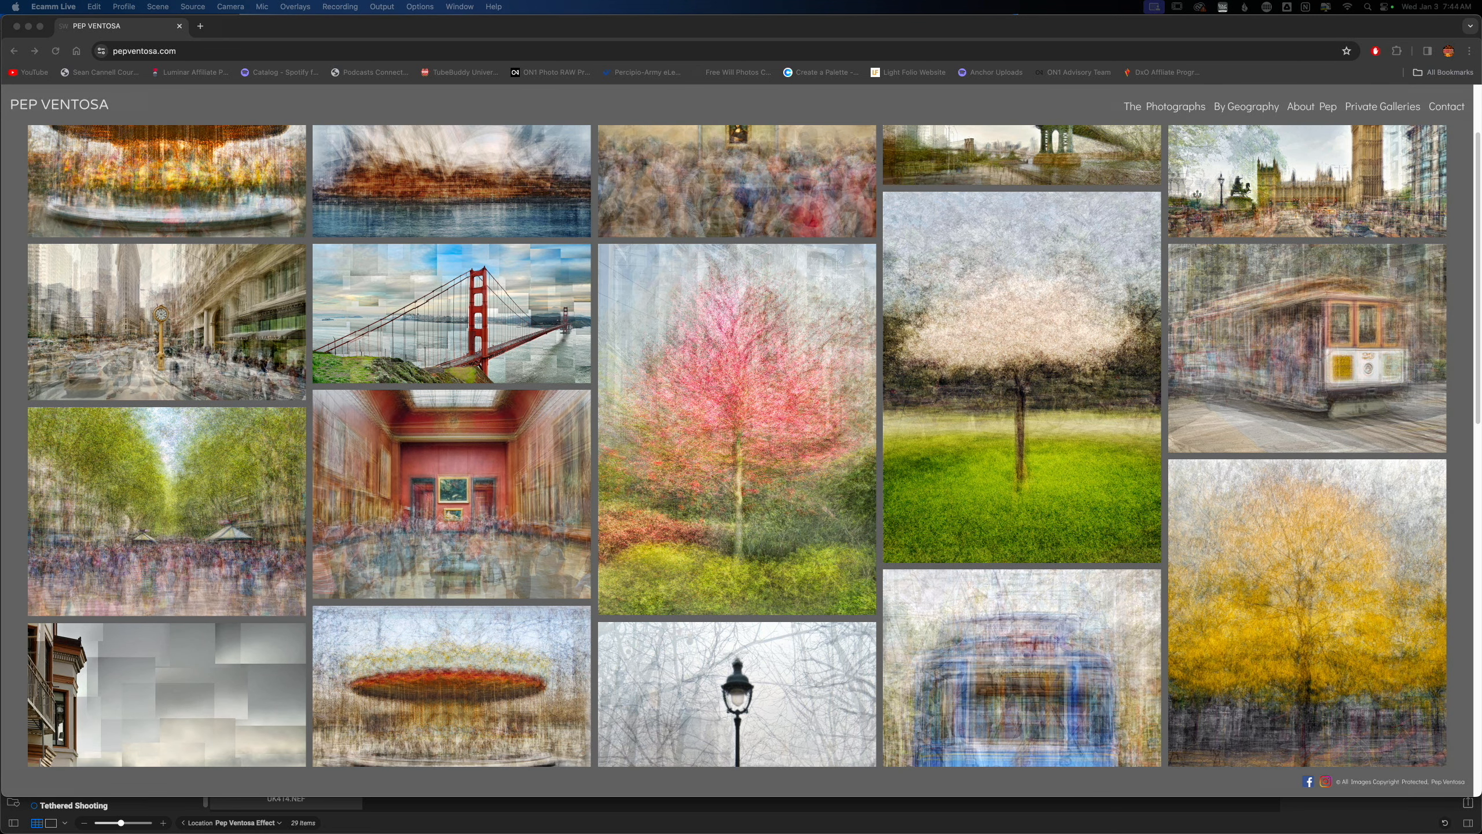
{"action": "scroll", "coordinate": [737, 443], "scroll_direction": "down", "scroll_amount": 4}
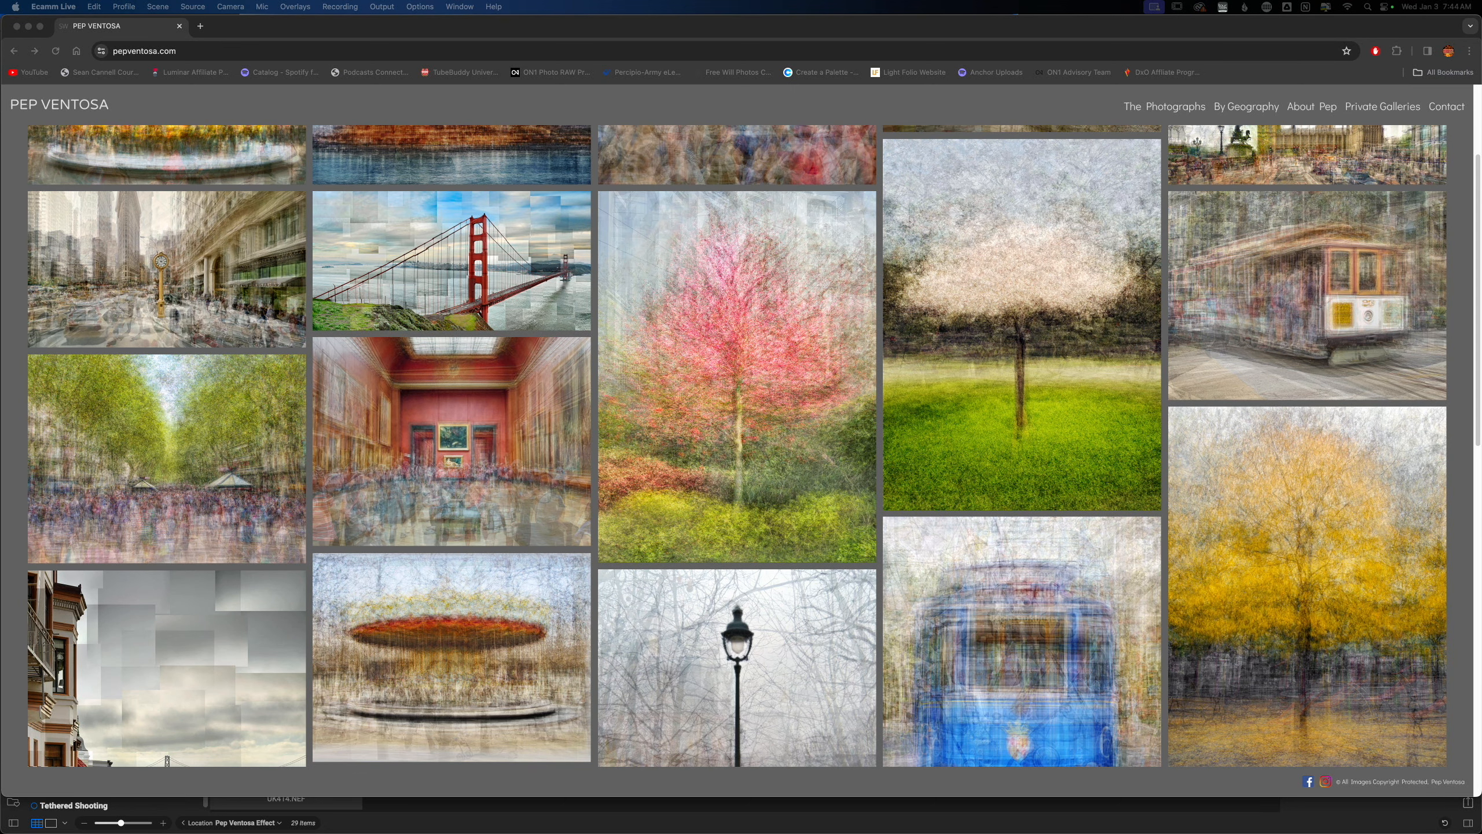
{"action": "scroll", "coordinate": [737, 444], "scroll_direction": "down", "scroll_amount": 5}
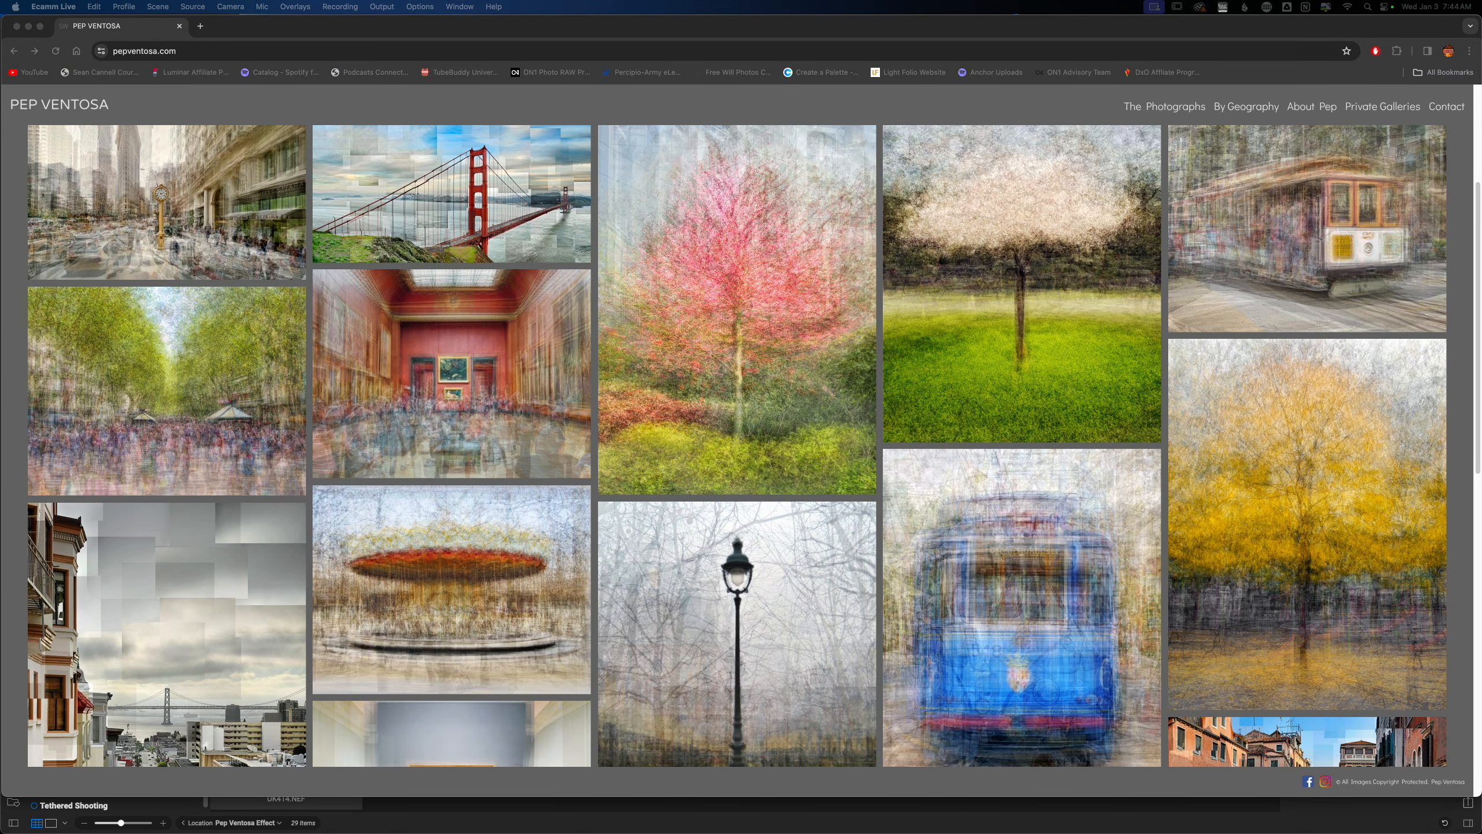
{"action": "scroll", "coordinate": [737, 443], "scroll_direction": "down", "scroll_amount": 5}
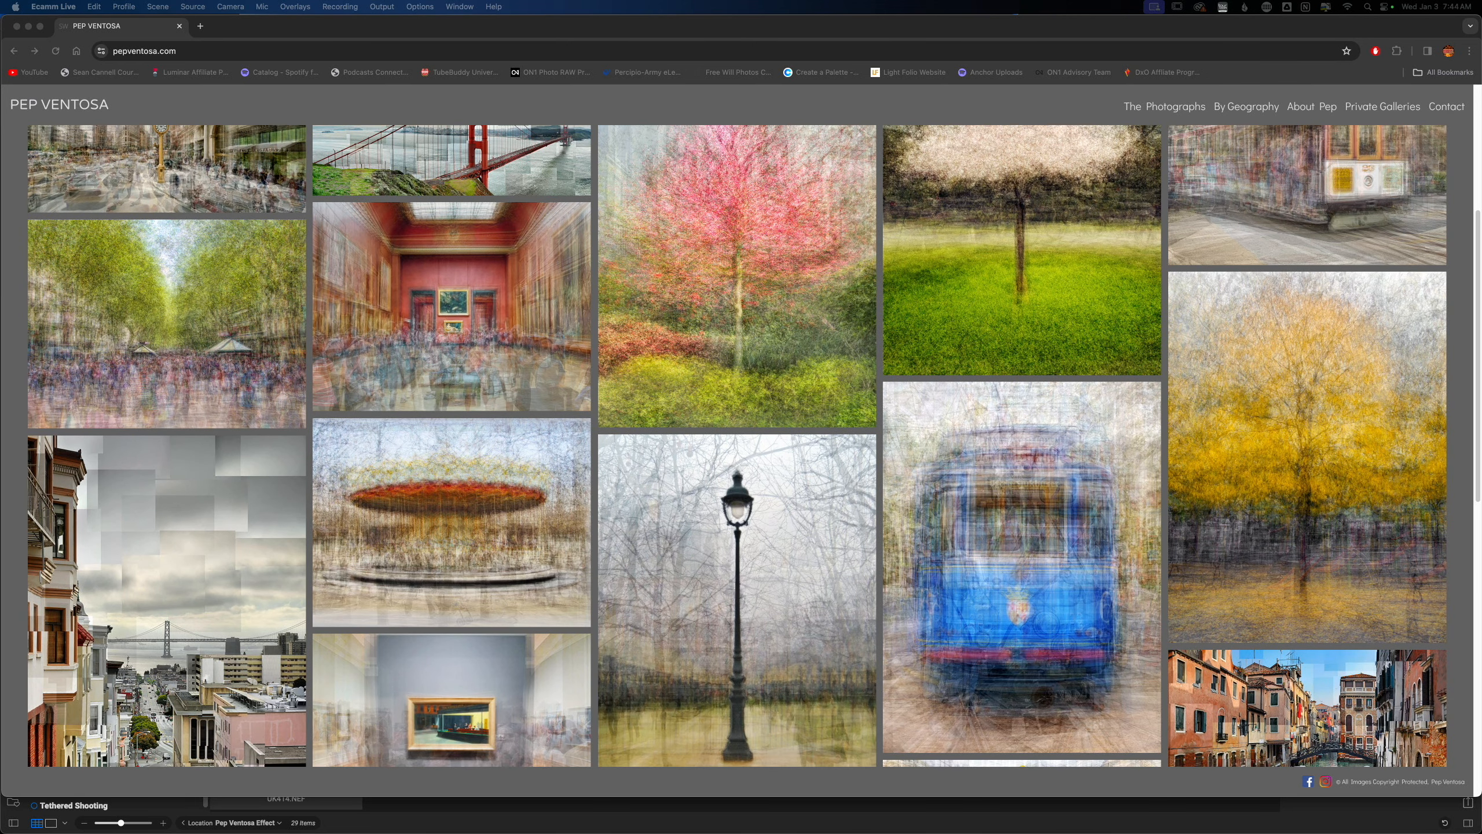
{"action": "scroll", "coordinate": [738, 443], "scroll_direction": "up", "scroll_amount": 8}
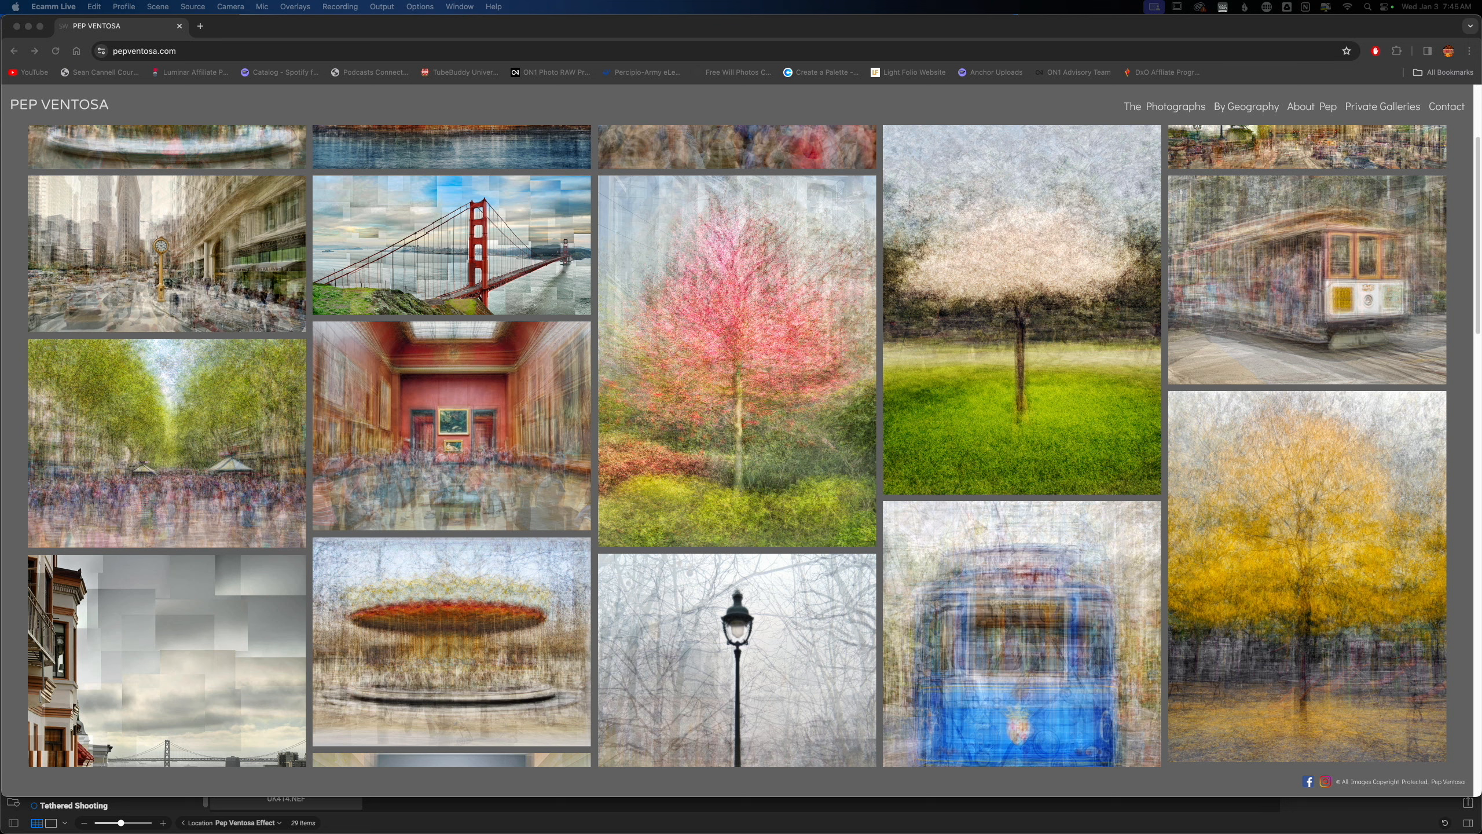
{"action": "scroll", "coordinate": [737, 443], "scroll_direction": "down", "scroll_amount": 6}
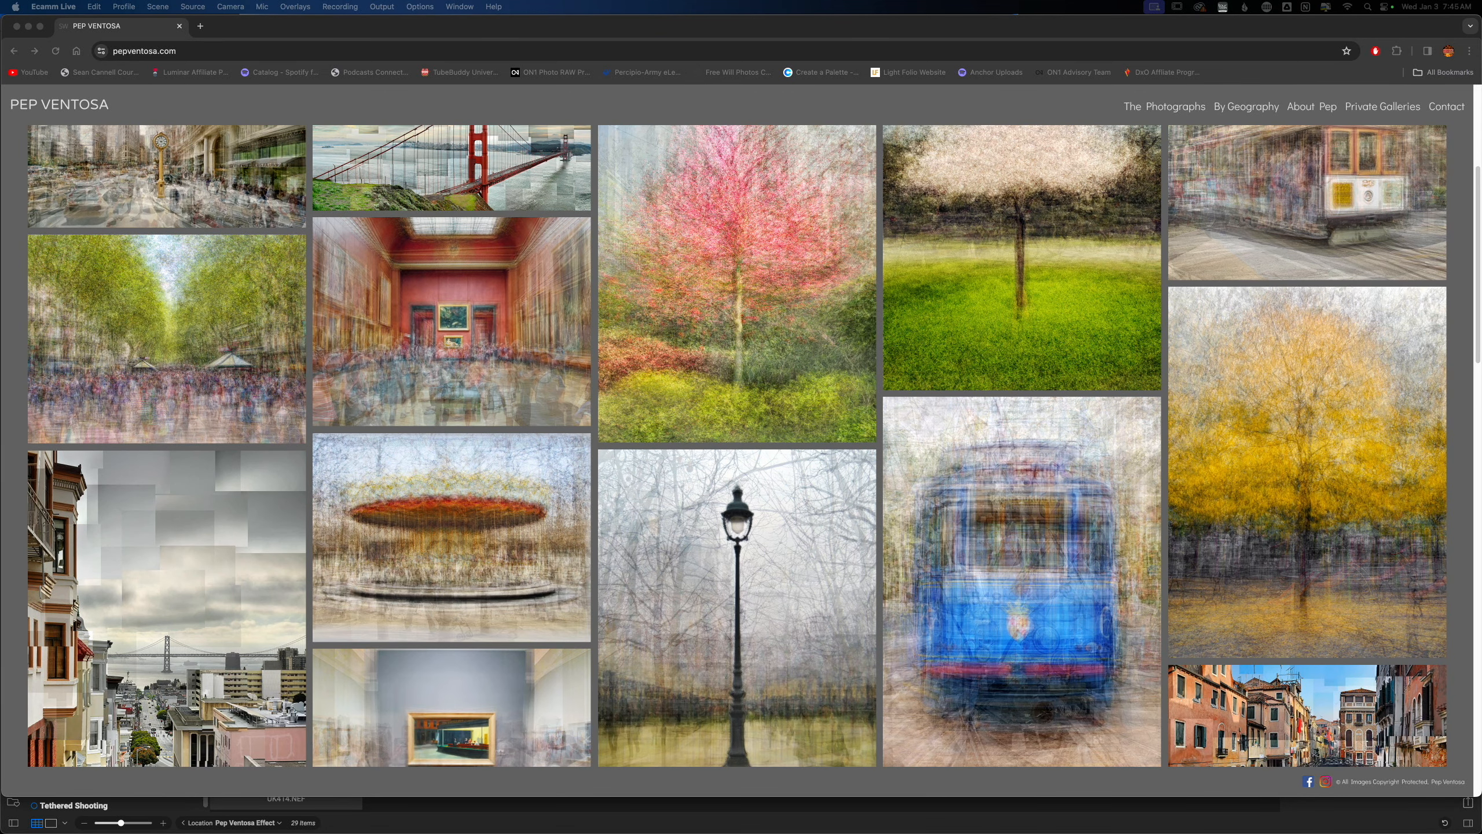
{"action": "scroll", "coordinate": [737, 444], "scroll_direction": "down", "scroll_amount": 8}
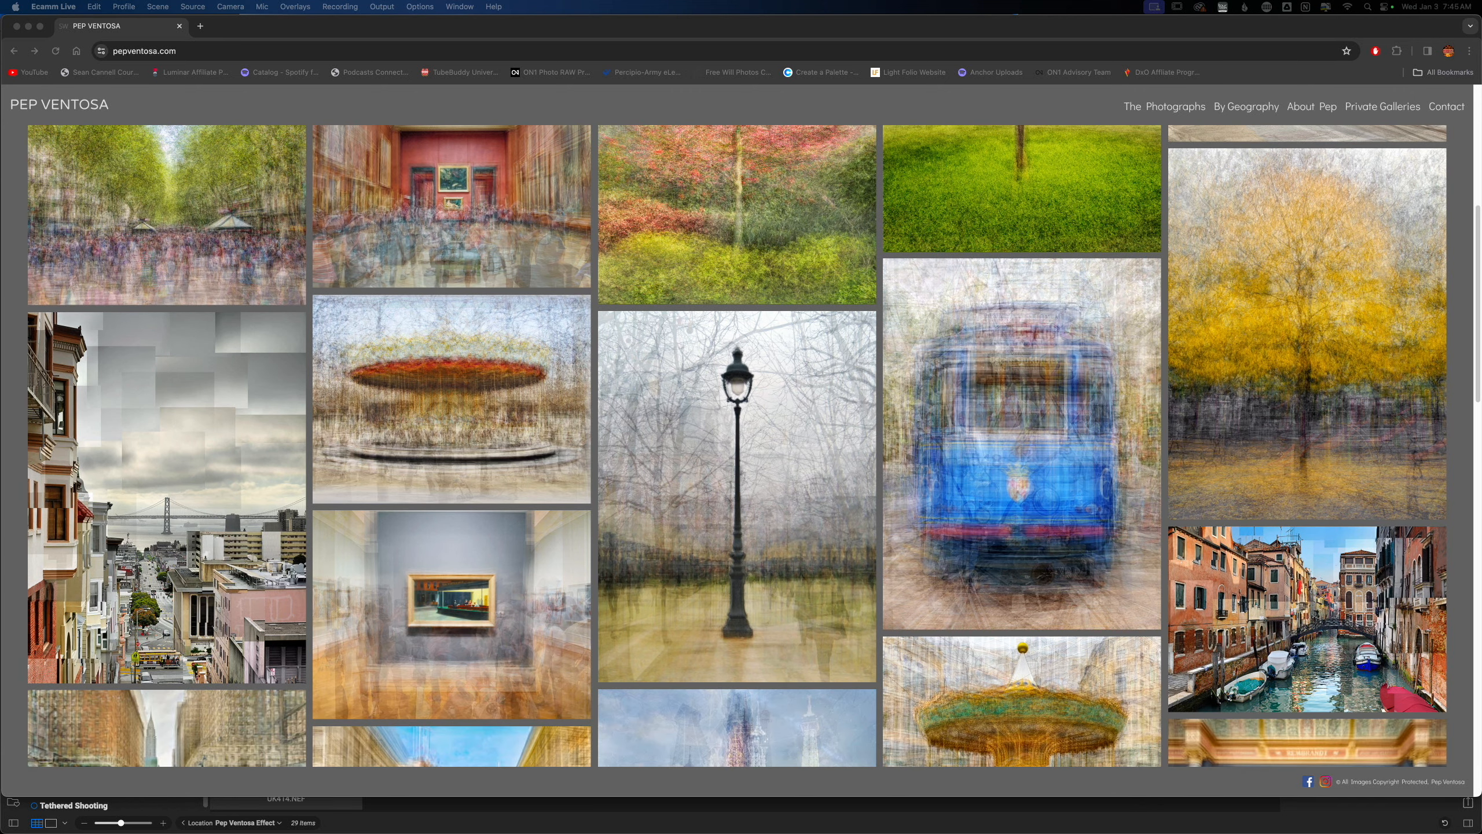
{"action": "scroll", "coordinate": [737, 444], "scroll_direction": "down", "scroll_amount": 15}
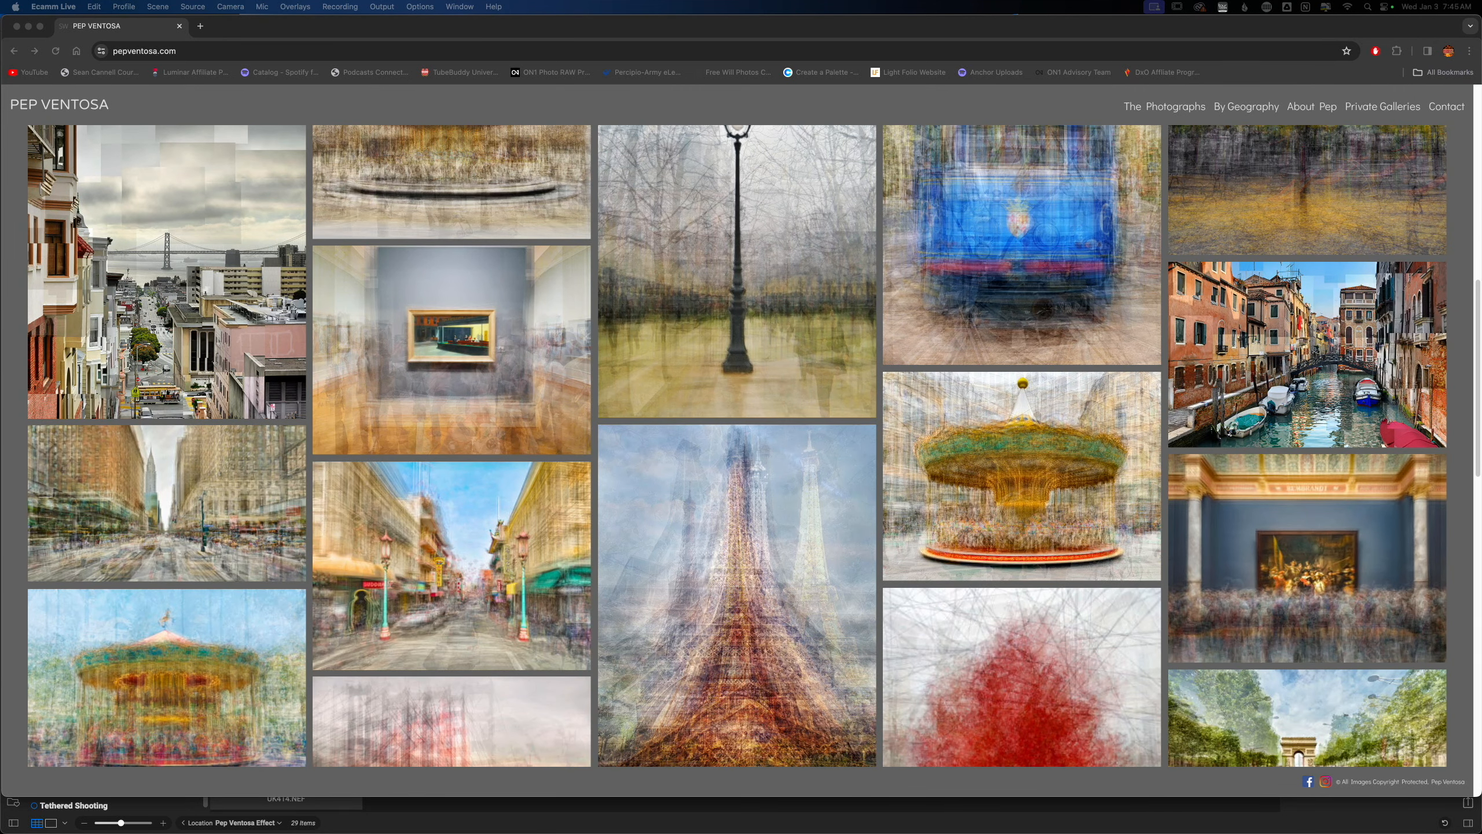
{"action": "scroll", "coordinate": [738, 444], "scroll_direction": "down", "scroll_amount": 2}
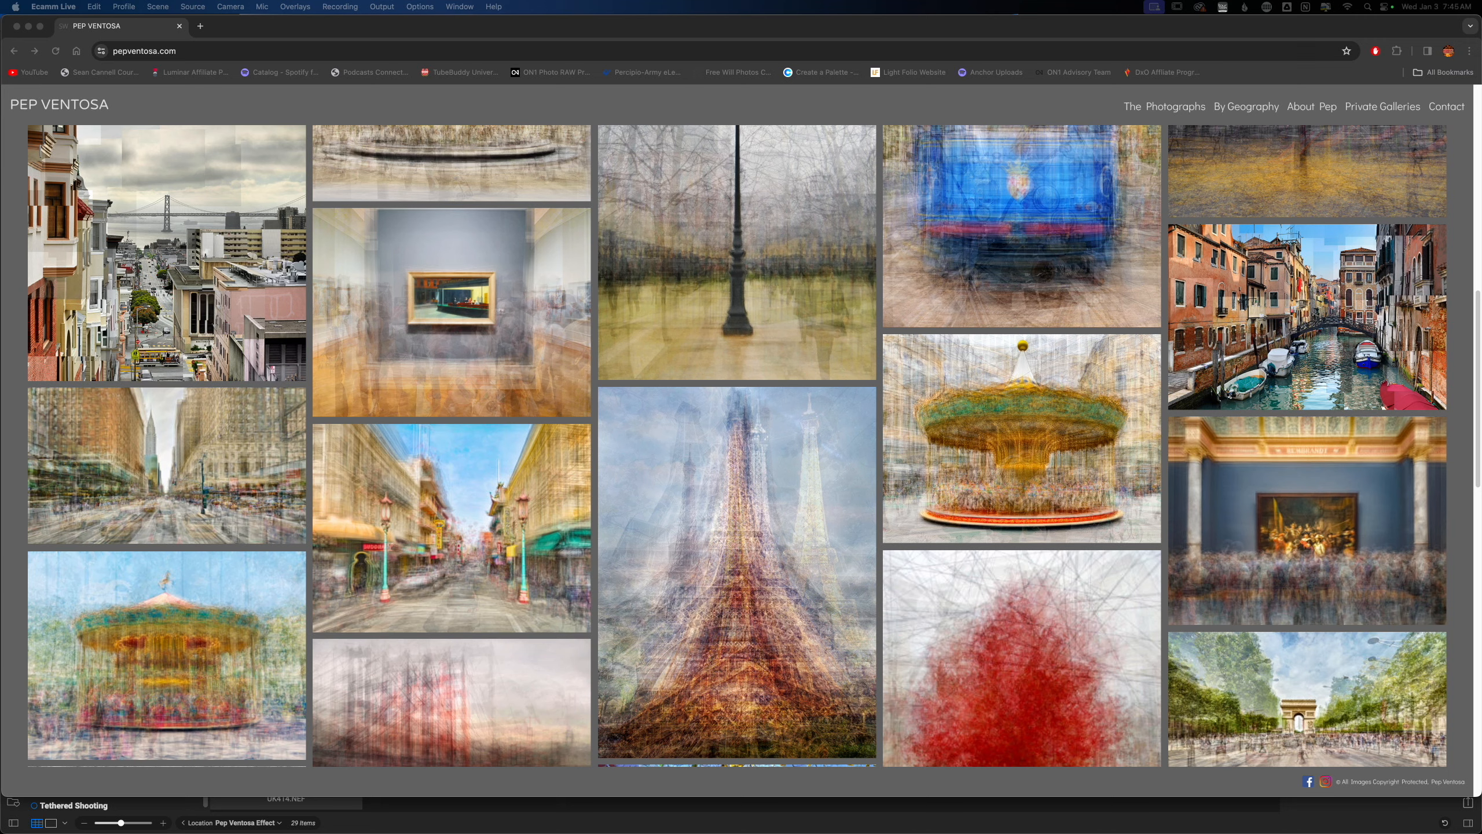
{"action": "scroll", "coordinate": [737, 443], "scroll_direction": "down", "scroll_amount": 2}
{"action": "scroll", "coordinate": [737, 443], "scroll_direction": "down", "scroll_amount": 2}
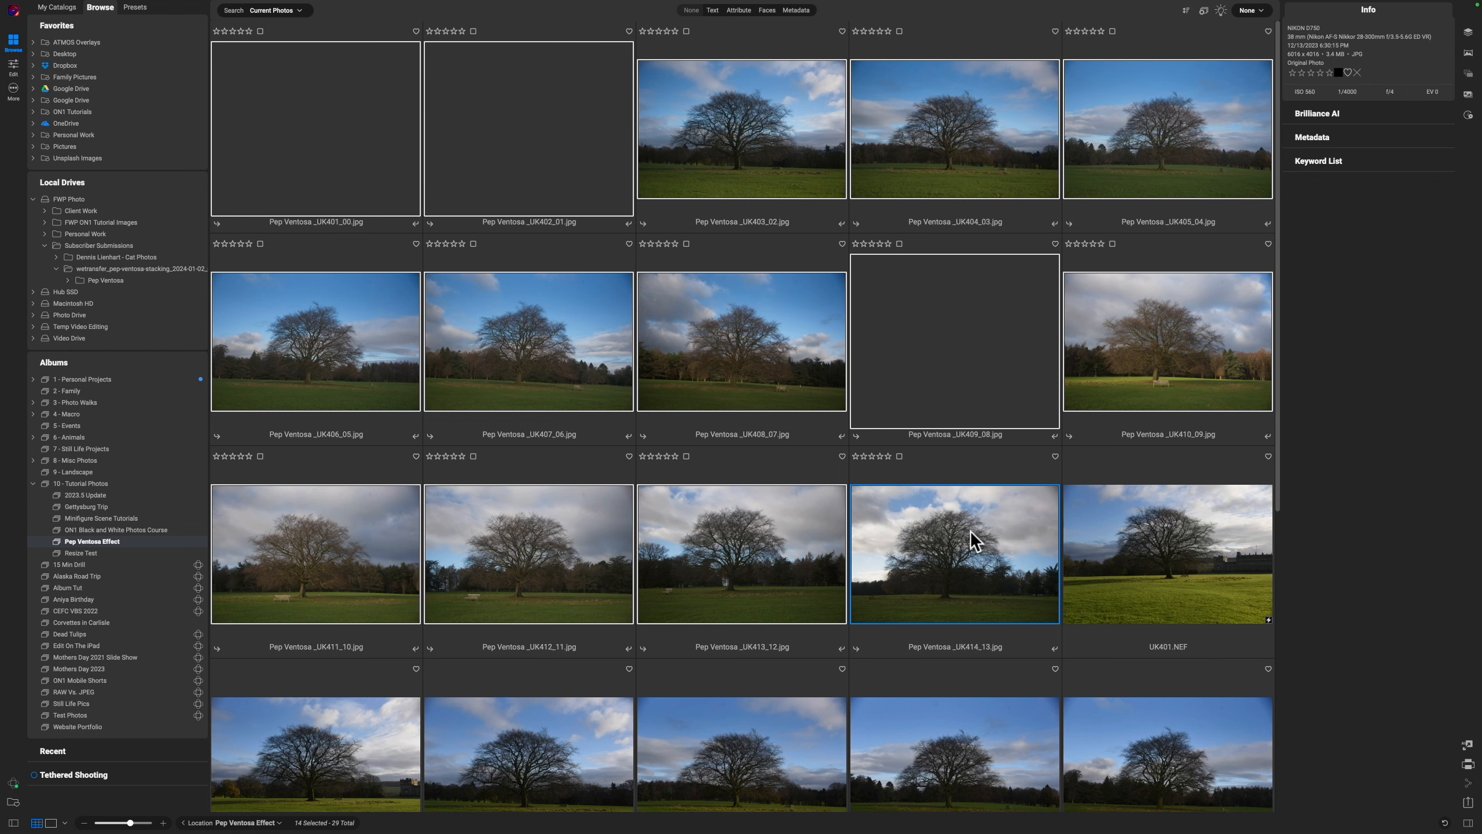
Look through the tree photos in the Pep Ventosa Effect album, covering both the JPG and NEF versions.
{"action": "scroll", "coordinate": [971, 531], "scroll_direction": "down", "scroll_amount": 2}
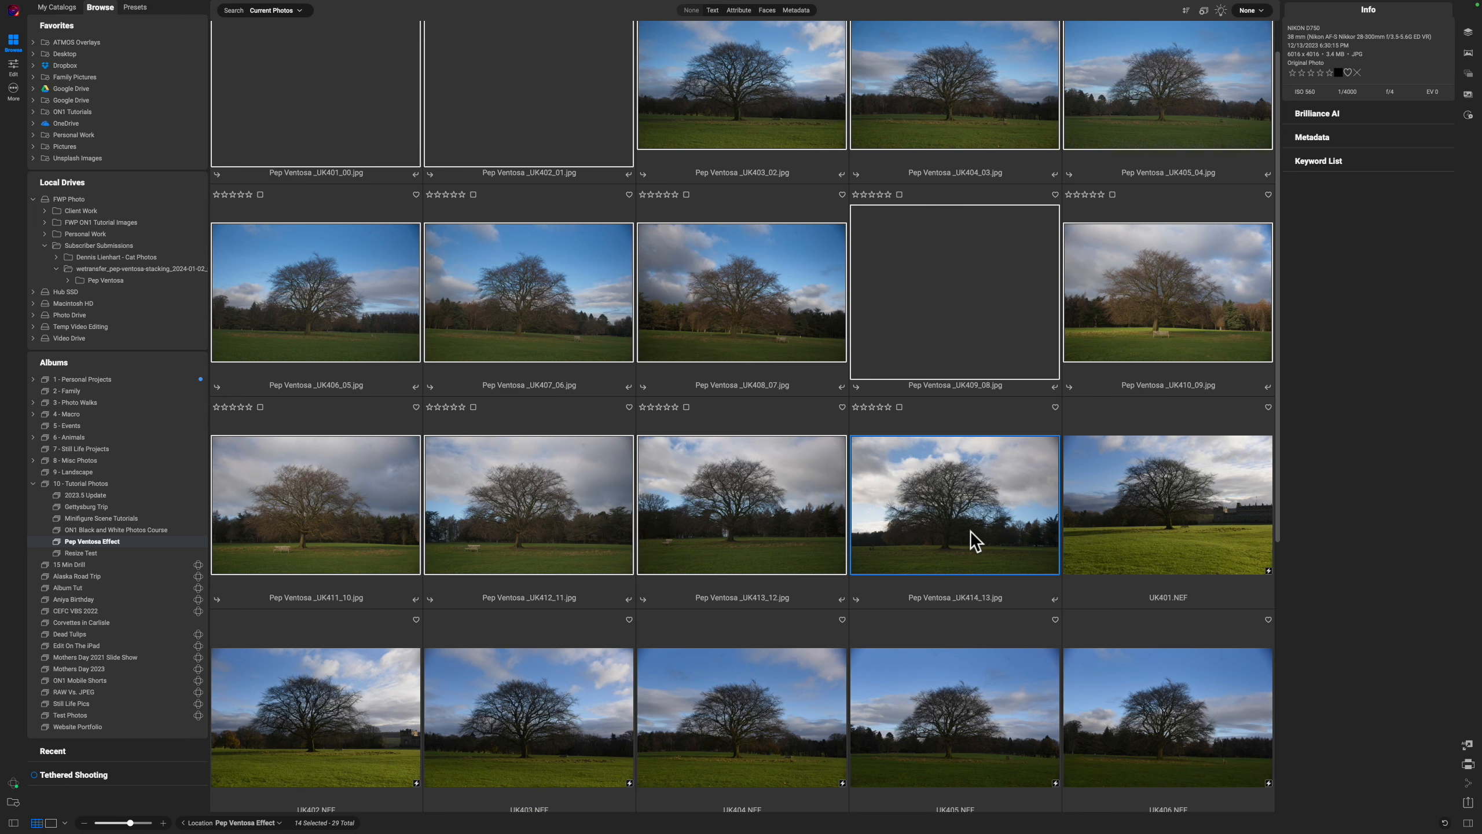
{"action": "scroll", "coordinate": [970, 531], "scroll_direction": "down", "scroll_amount": 8}
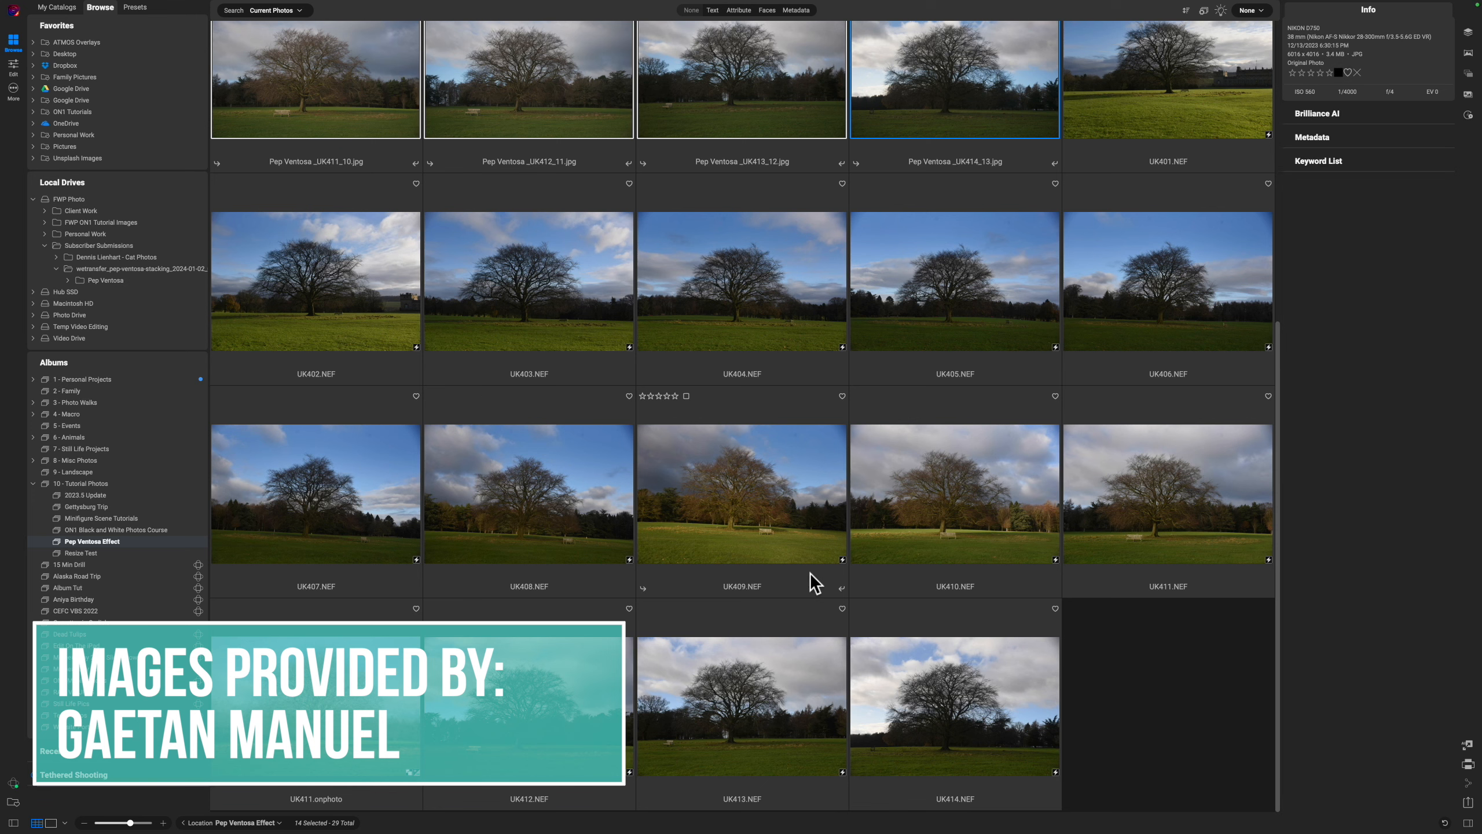
{"action": "scroll", "coordinate": [636, 430], "scroll_direction": "up", "scroll_amount": 8}
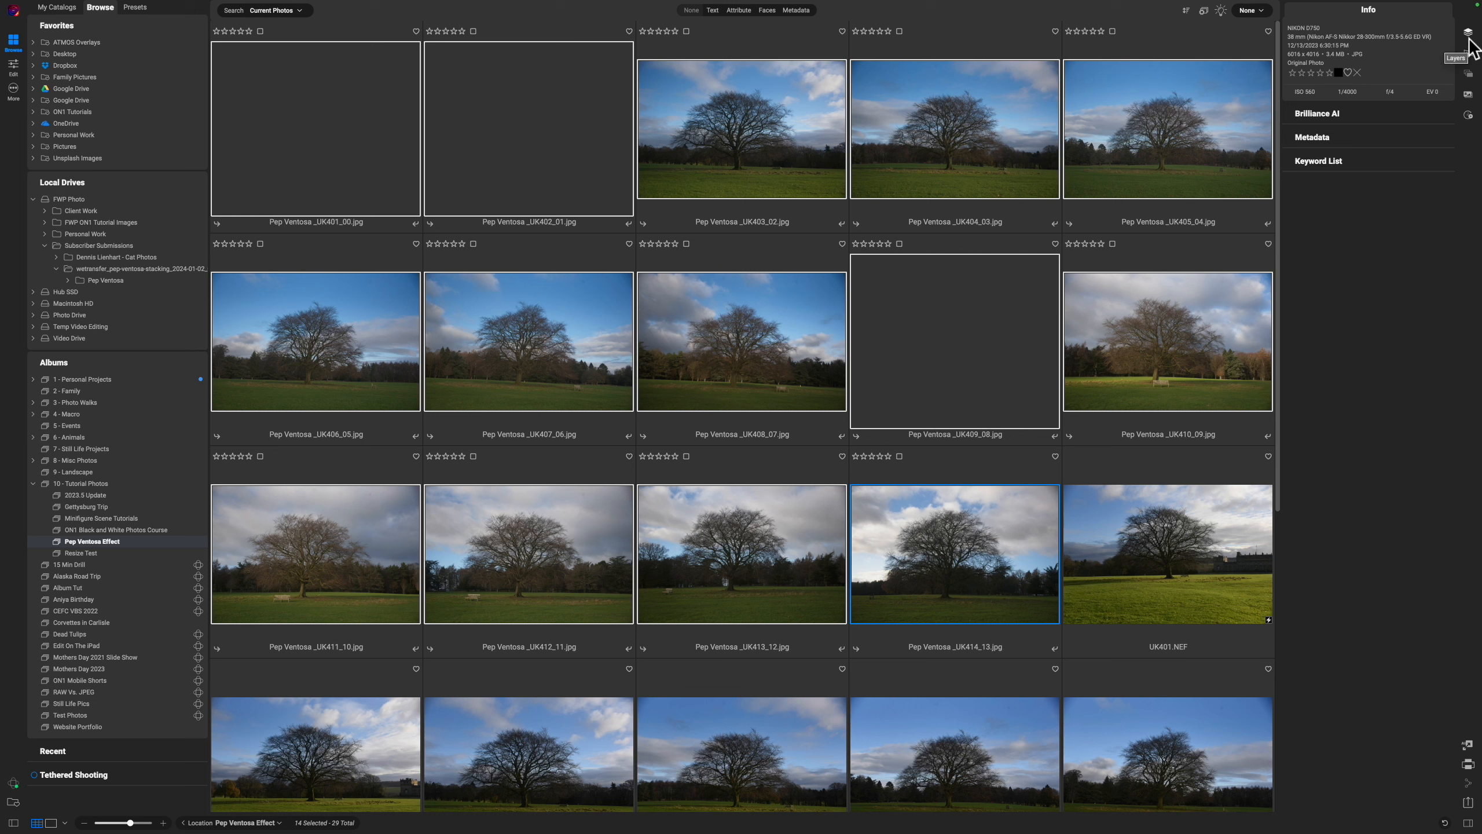
{"action": "mouse_move", "coordinate": [370, 12]}
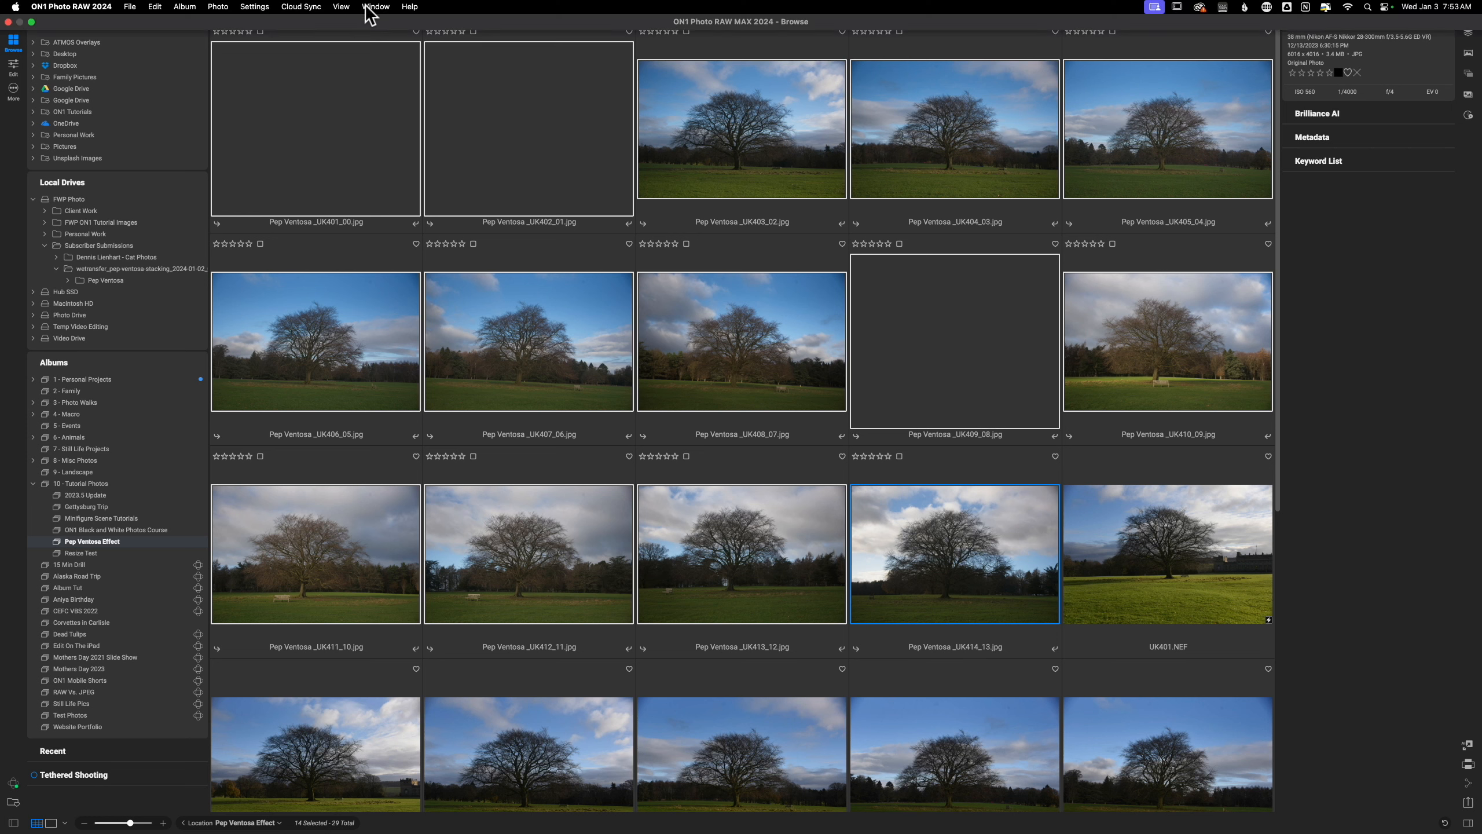
{"action": "left_click", "coordinate": [374, 7]}
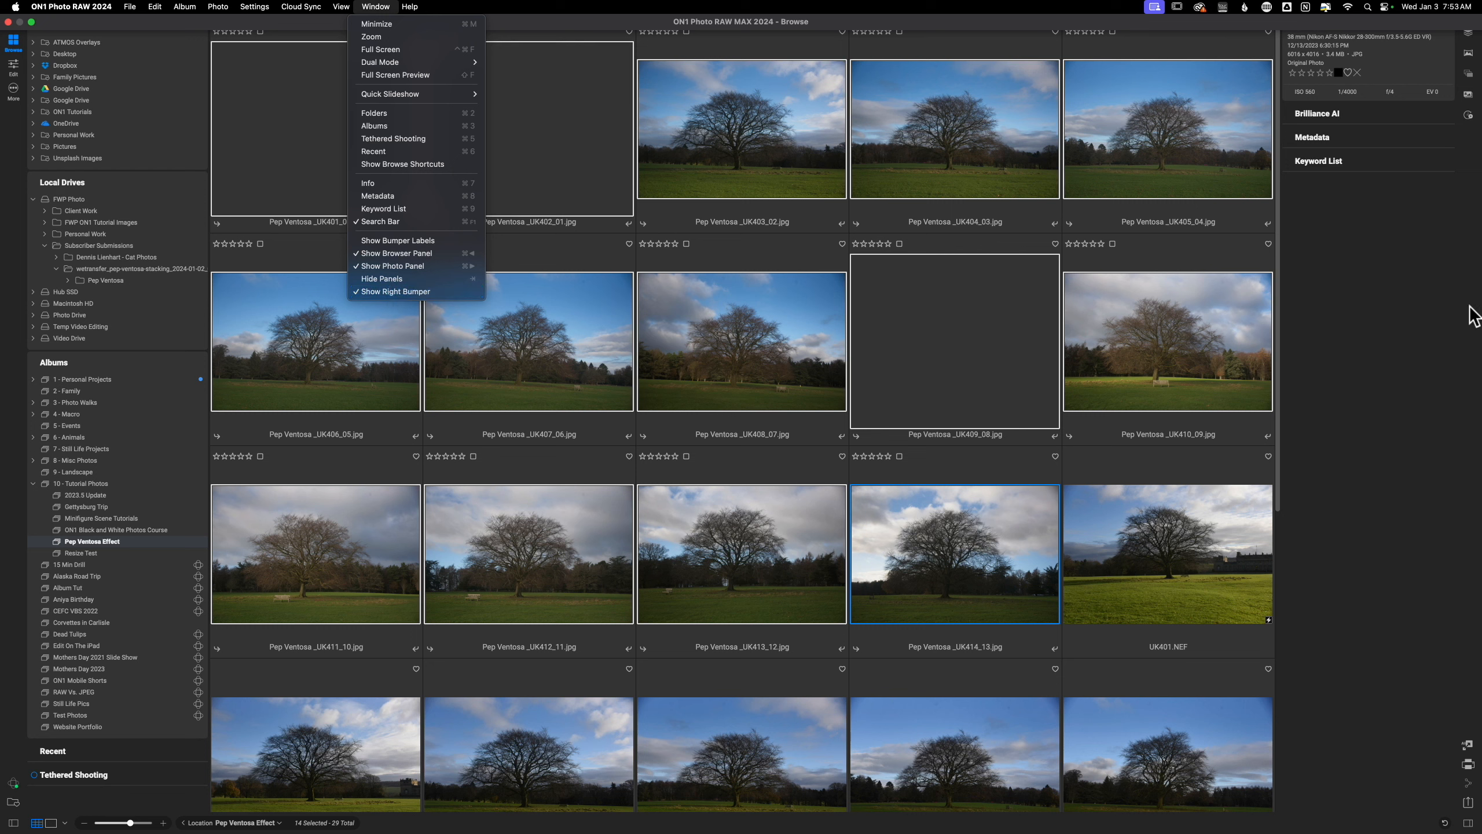
{"action": "key", "text": "ctrl+super+f"}
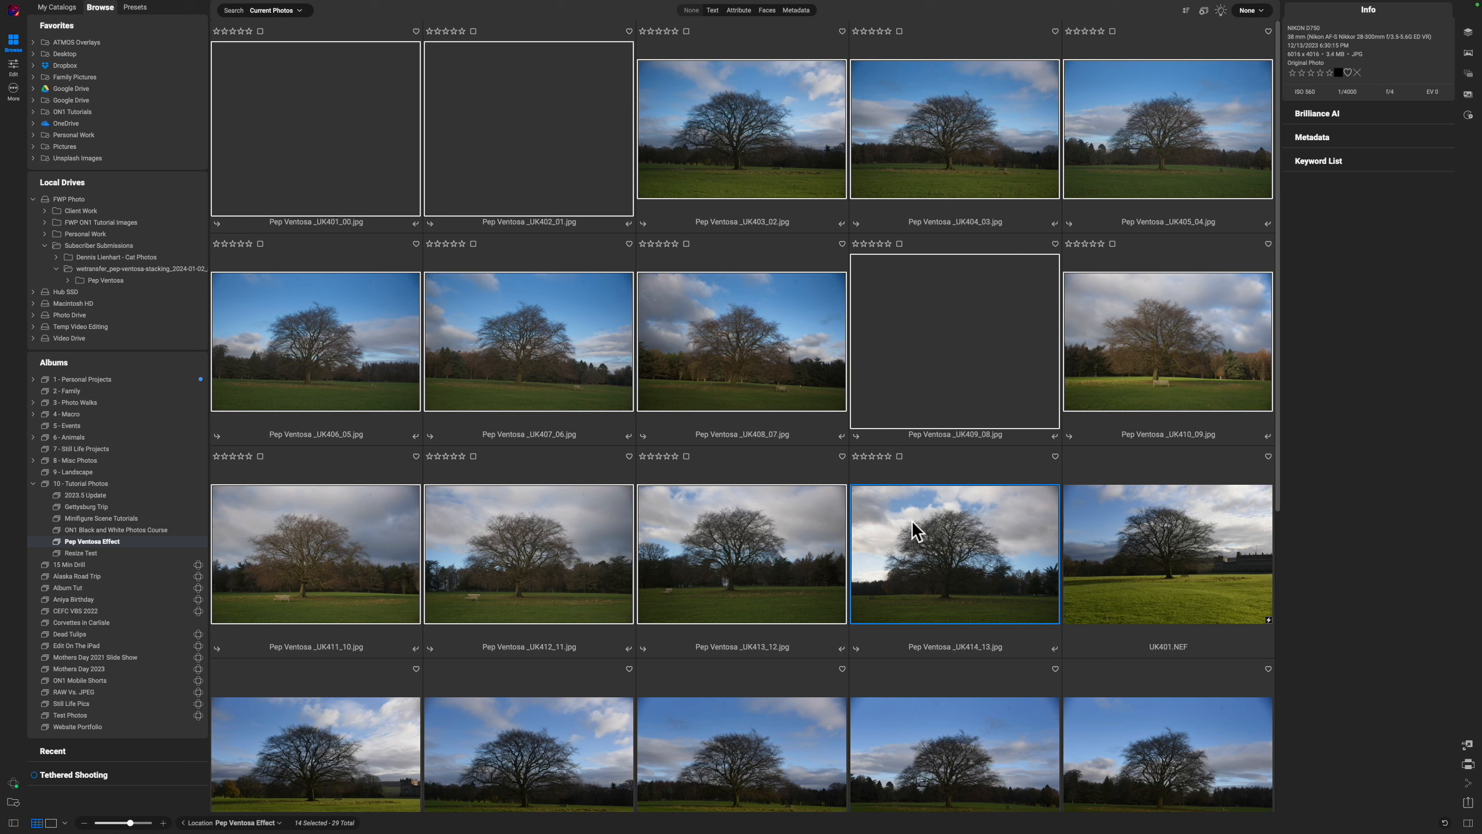
Clear the photo selection, examine Pep Ventosa _UK412_11.jpg and its bench in the single-photo view, and return to the thumbnail grid.
{"action": "left_click", "coordinate": [847, 488]}
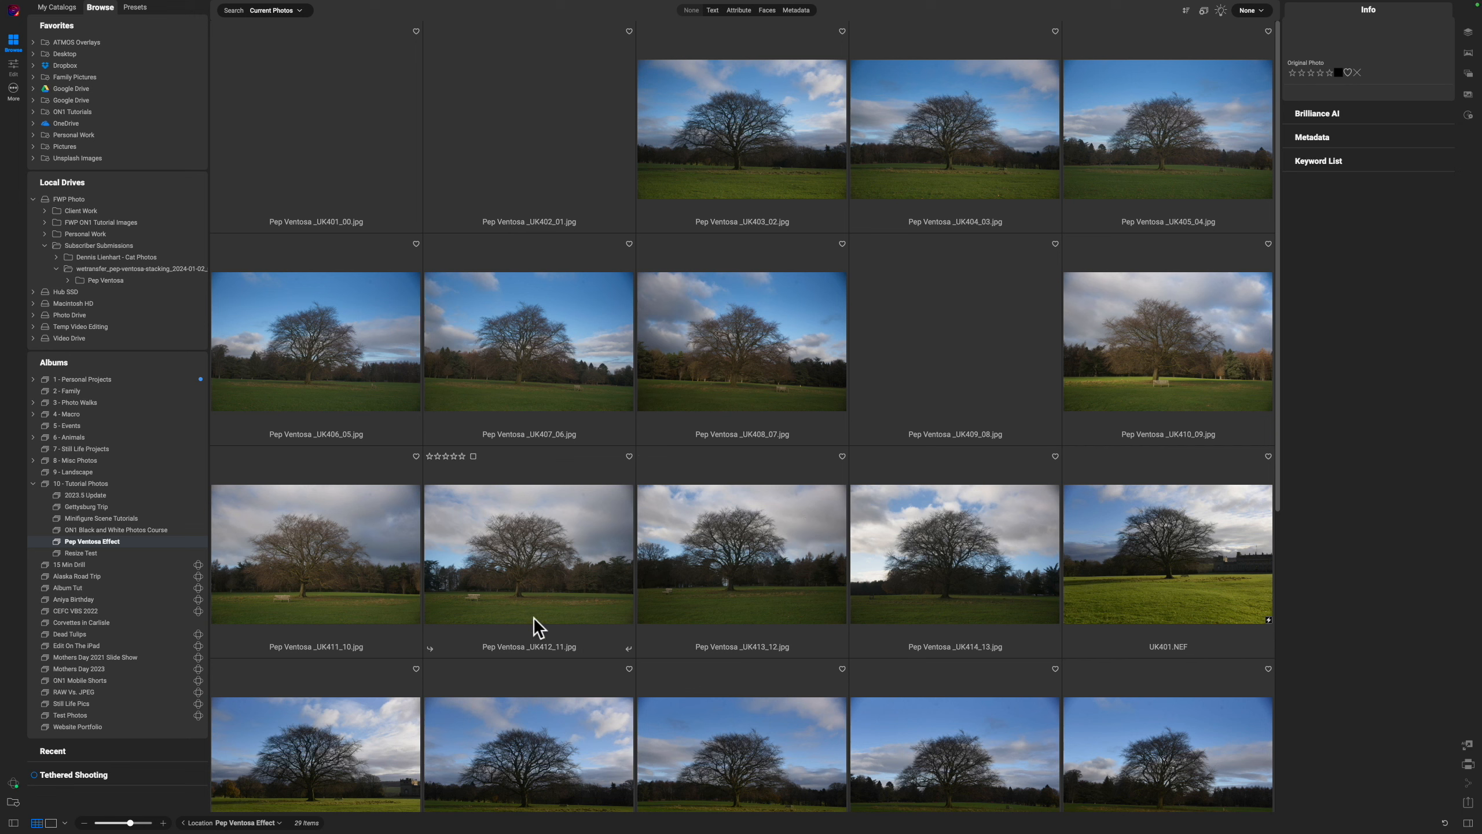
{"action": "left_click", "coordinate": [529, 563]}
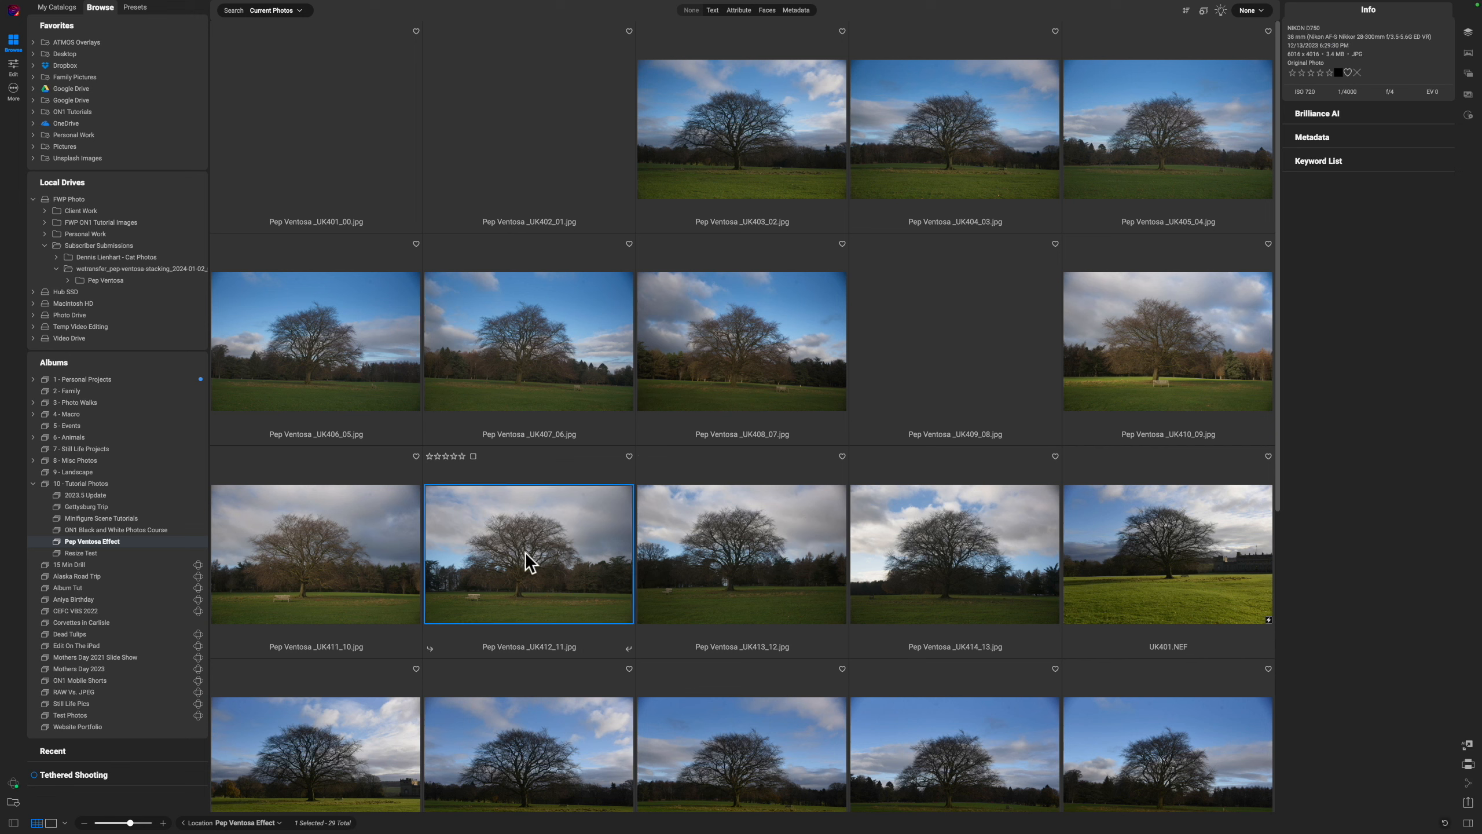
{"action": "left_click", "coordinate": [51, 822]}
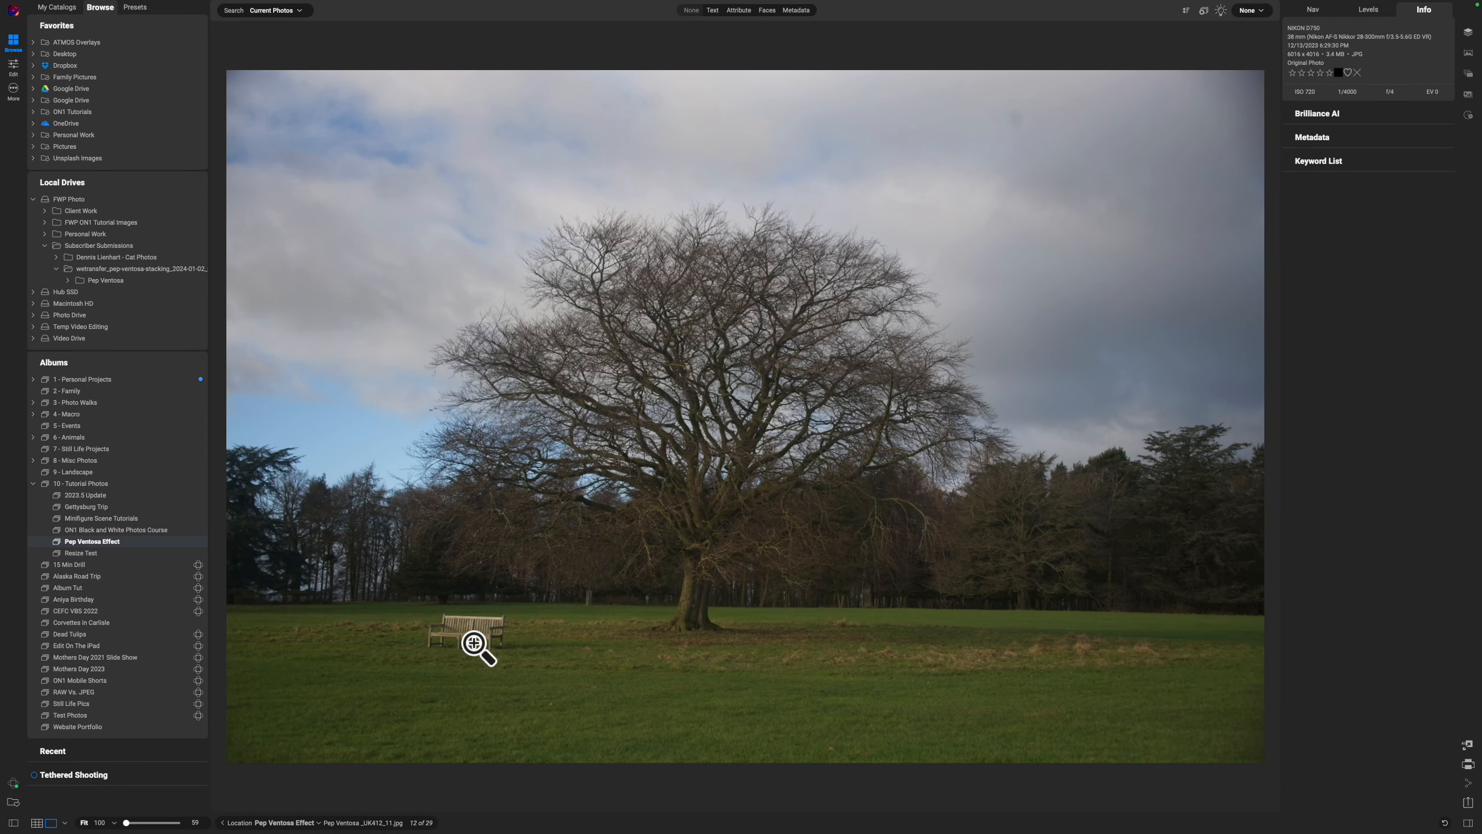
{"action": "left_click", "coordinate": [466, 628]}
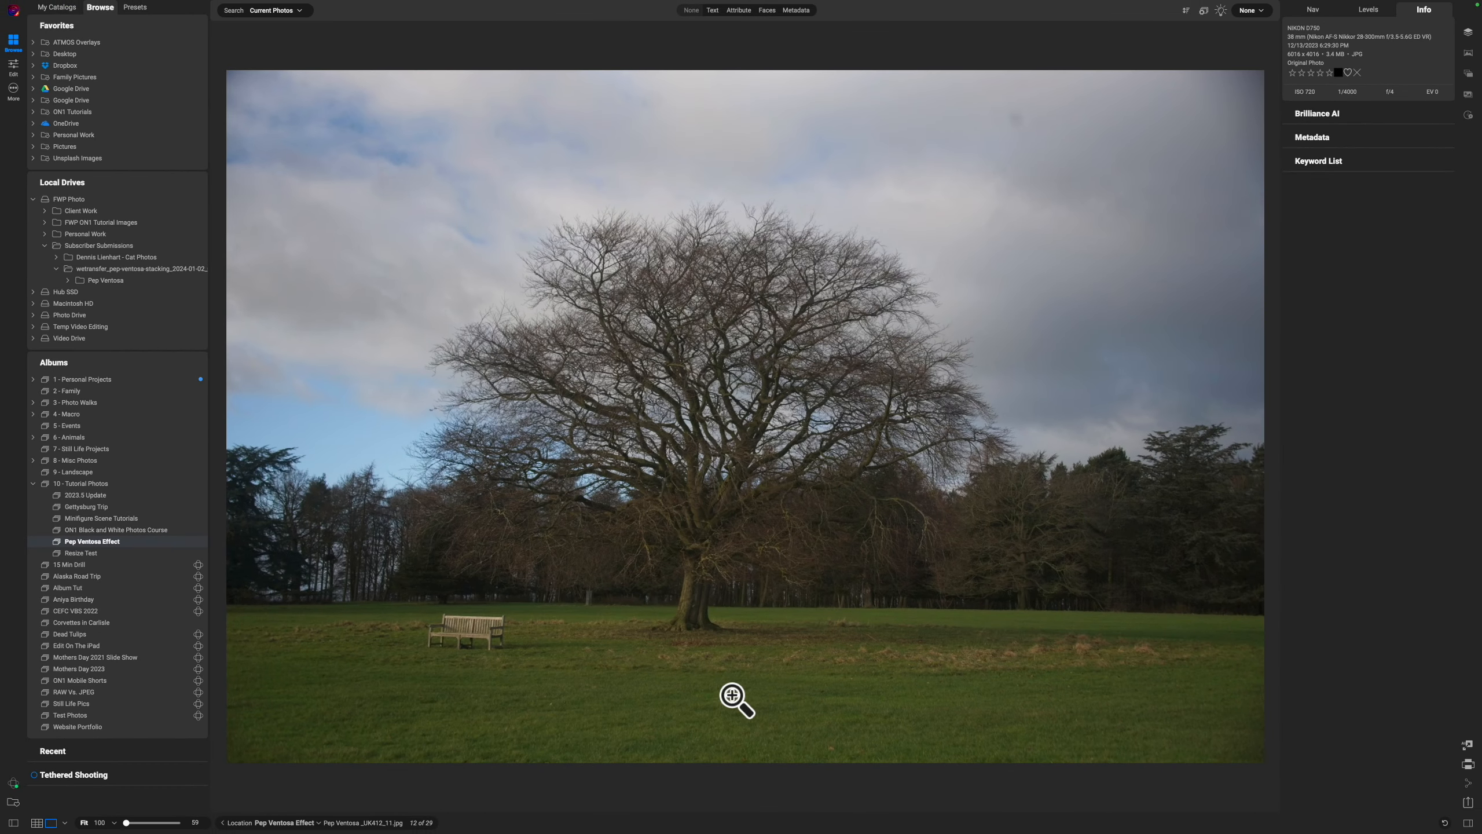
{"action": "left_click", "coordinate": [36, 823]}
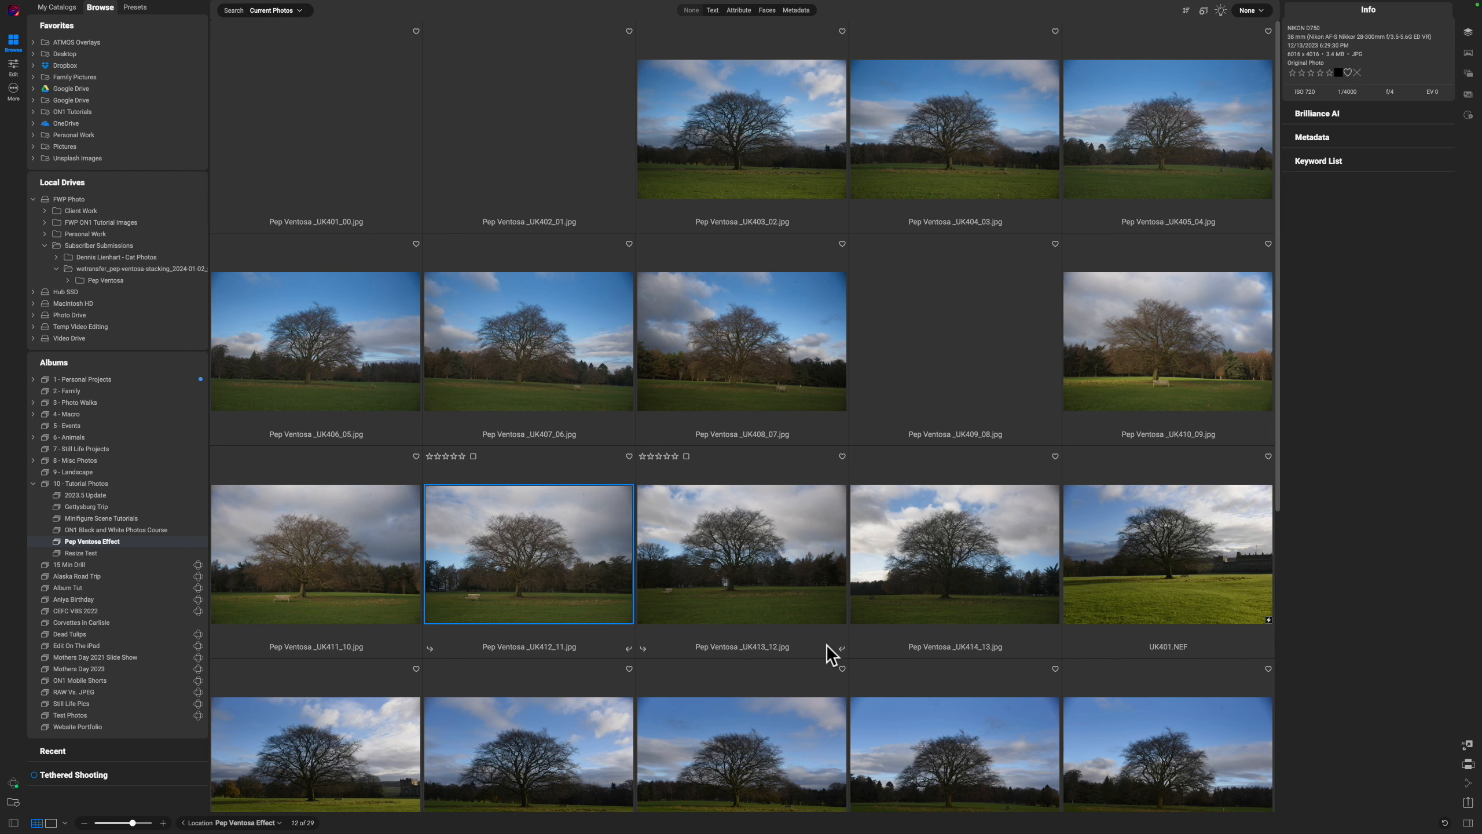
Review the sequence of tree photos in the album, comparing the JPG files with the NEF originals.
{"action": "scroll", "coordinate": [827, 641], "scroll_direction": "down", "scroll_amount": 3}
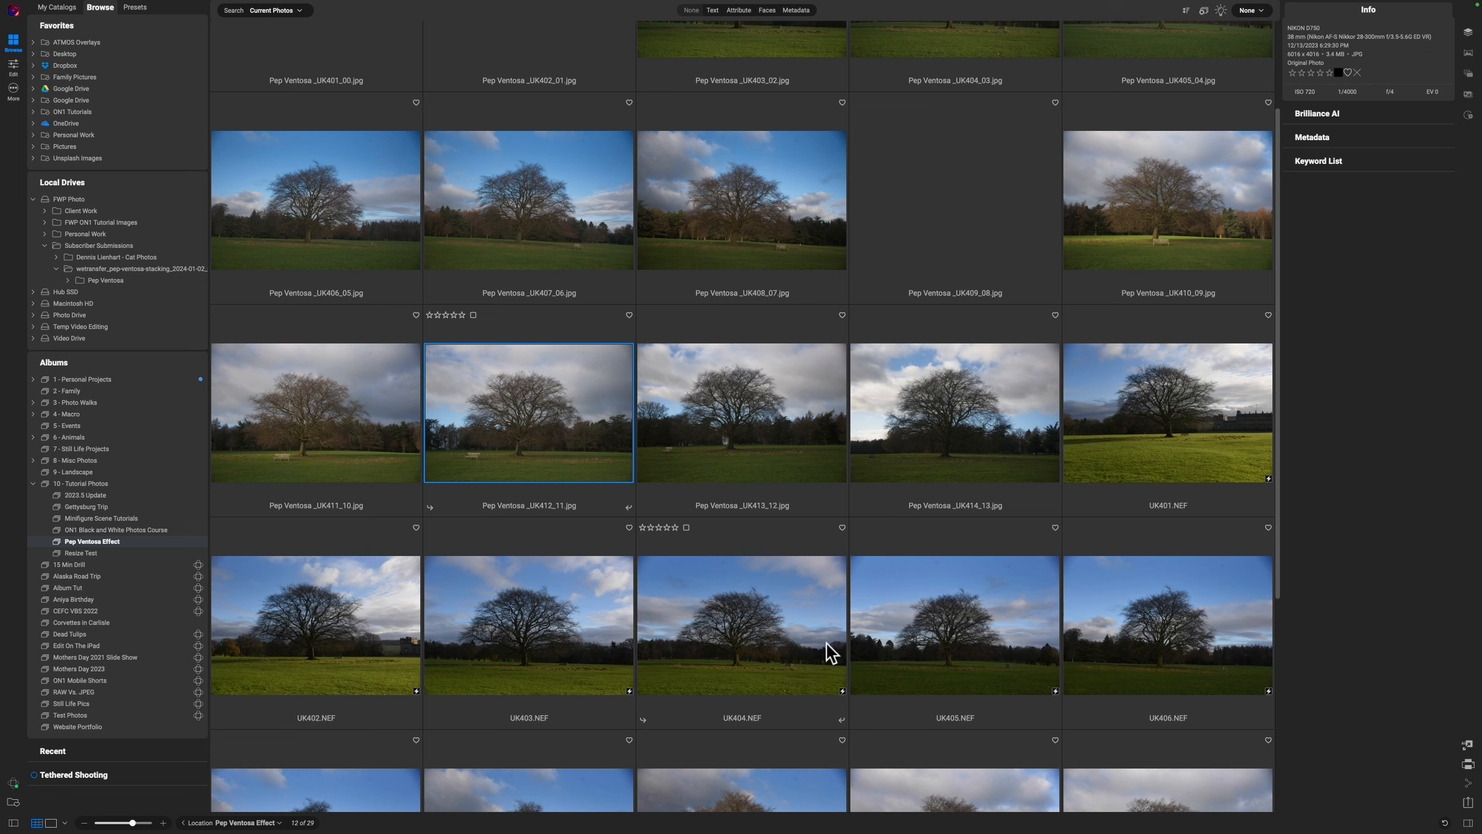
{"action": "scroll", "coordinate": [827, 641], "scroll_direction": "down", "scroll_amount": 1}
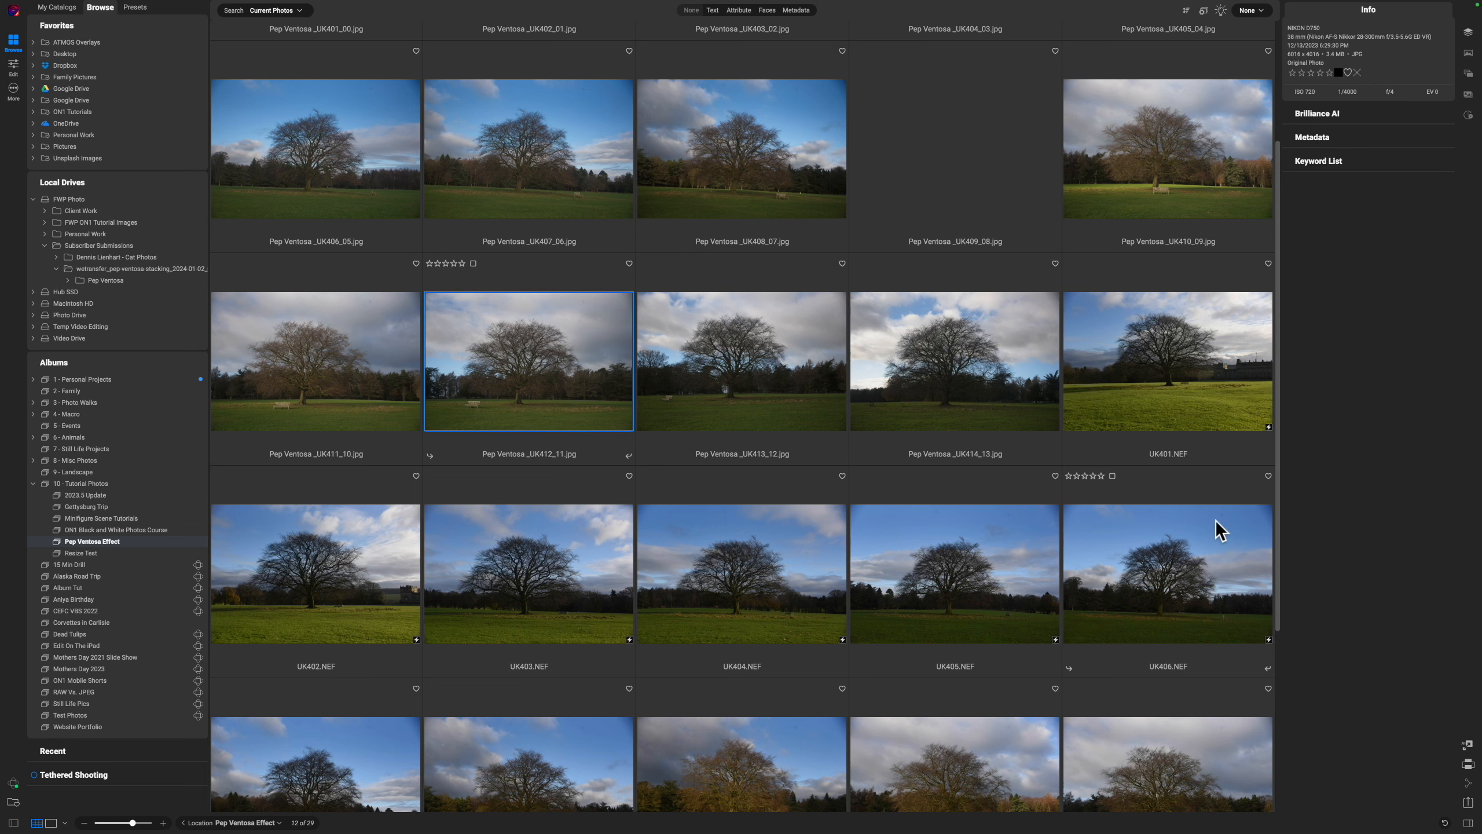
{"action": "scroll", "coordinate": [1113, 561], "scroll_direction": "down", "scroll_amount": 1}
{"action": "scroll", "coordinate": [1113, 562], "scroll_direction": "down", "scroll_amount": 1}
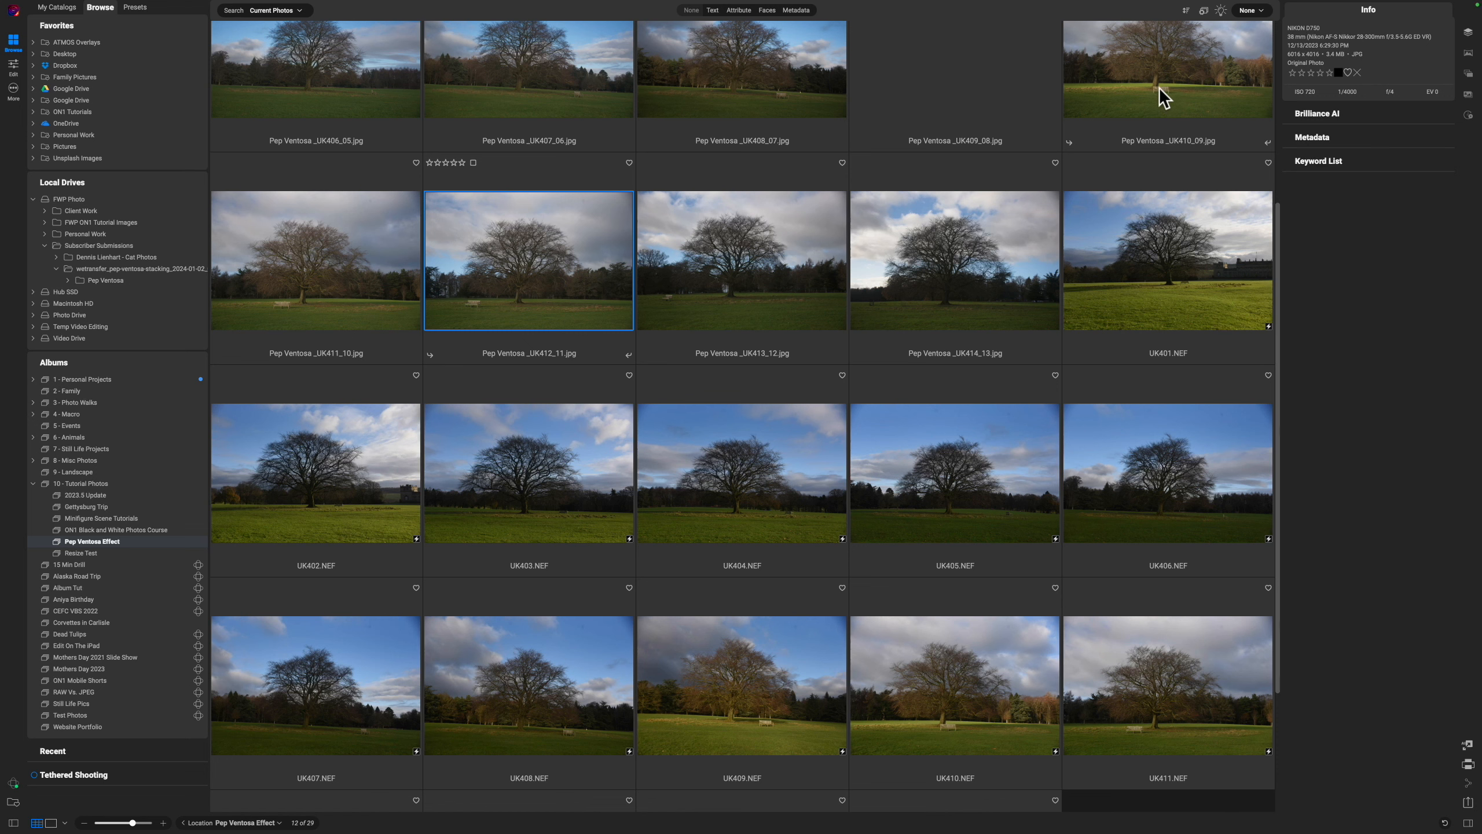
{"action": "scroll", "coordinate": [1160, 88], "scroll_direction": "up", "scroll_amount": 2}
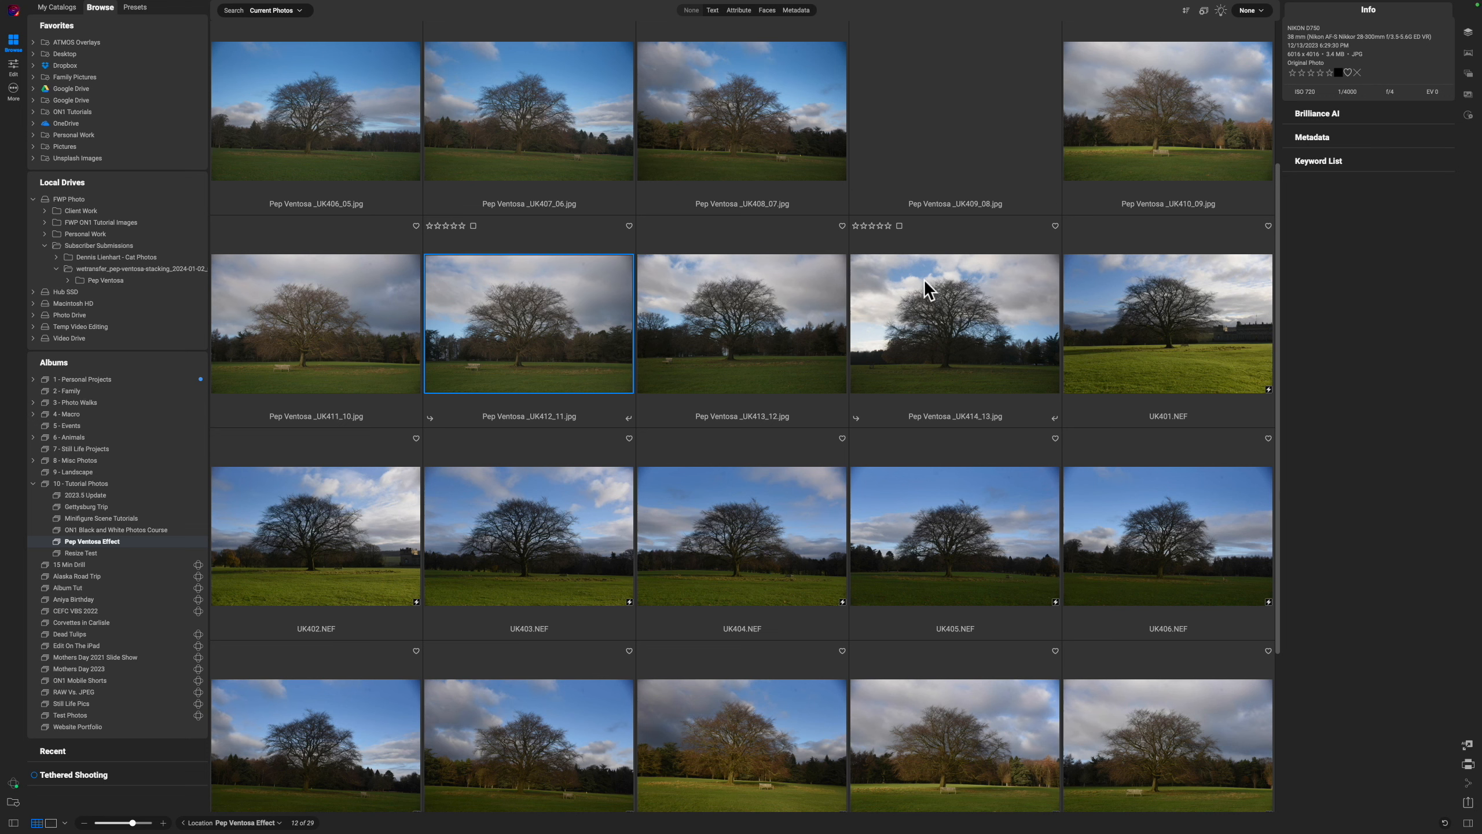
{"action": "scroll", "coordinate": [920, 308], "scroll_direction": "up", "scroll_amount": 5}
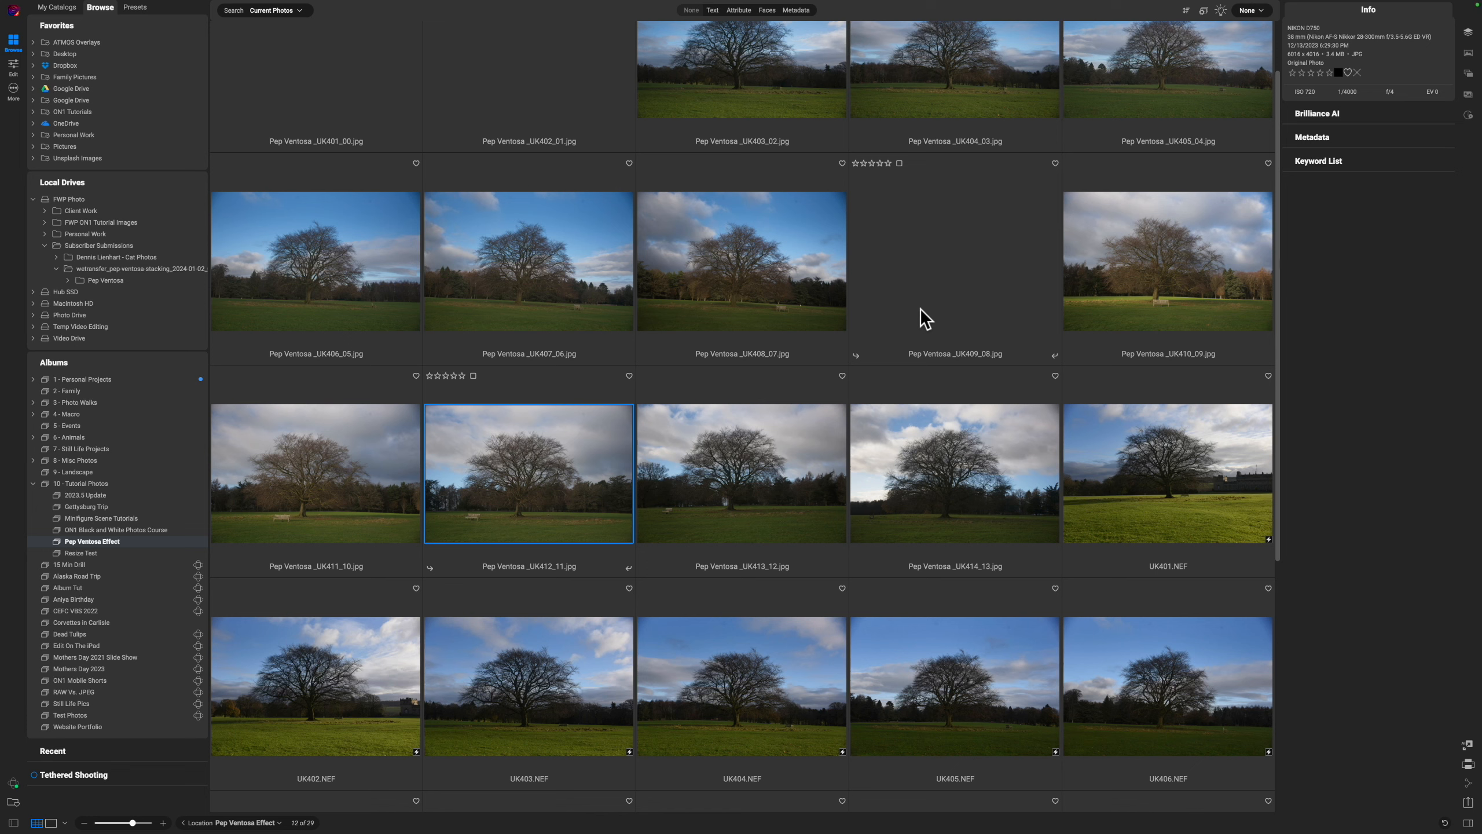
{"action": "scroll", "coordinate": [919, 308], "scroll_direction": "up", "scroll_amount": 2}
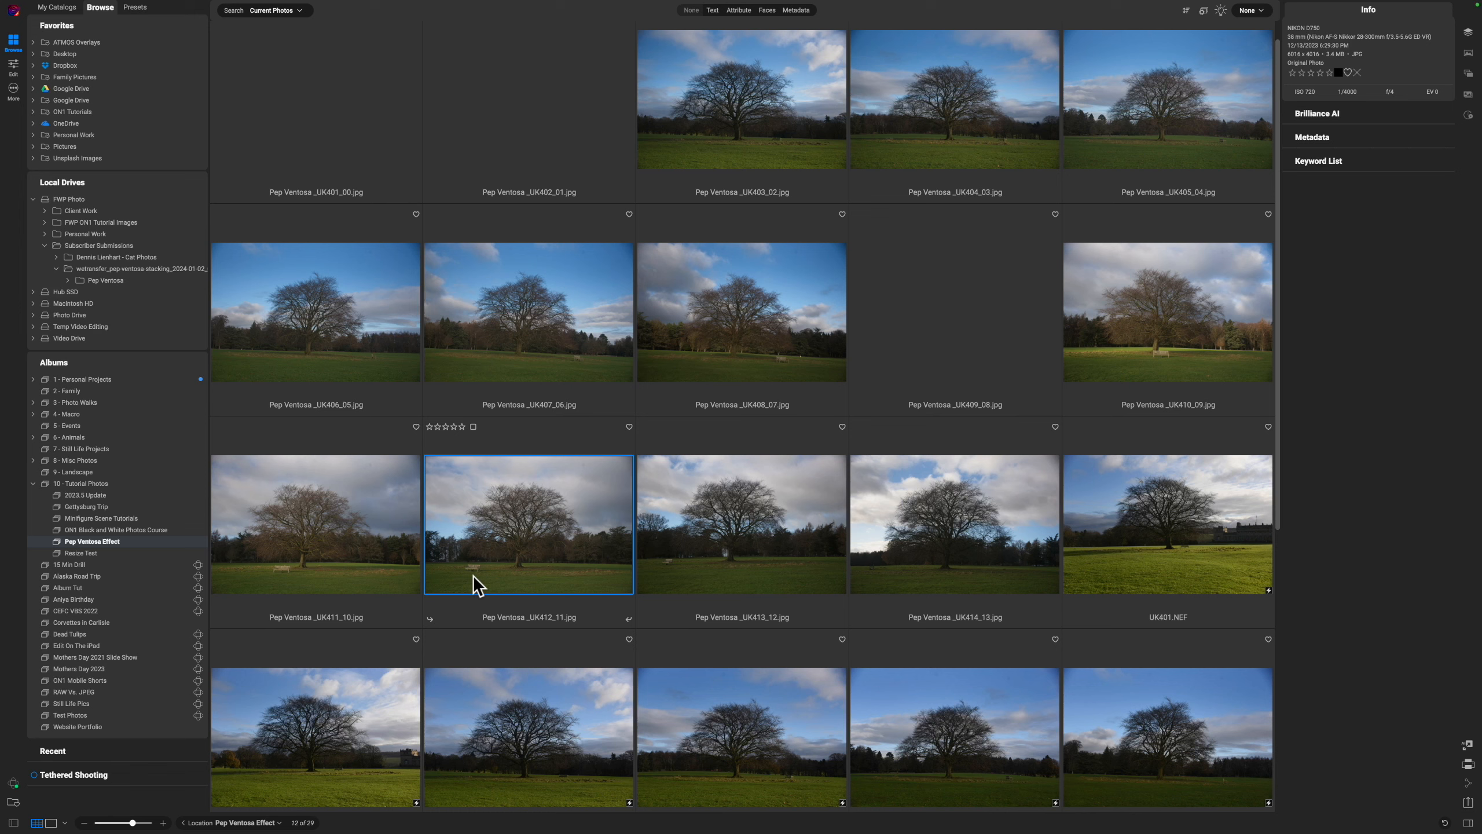
Open Pep Ventosa _UK412_11.jpg for editing, with the floating palette dismissed and its layer list expanded.
{"action": "double_click", "coordinate": [512, 555]}
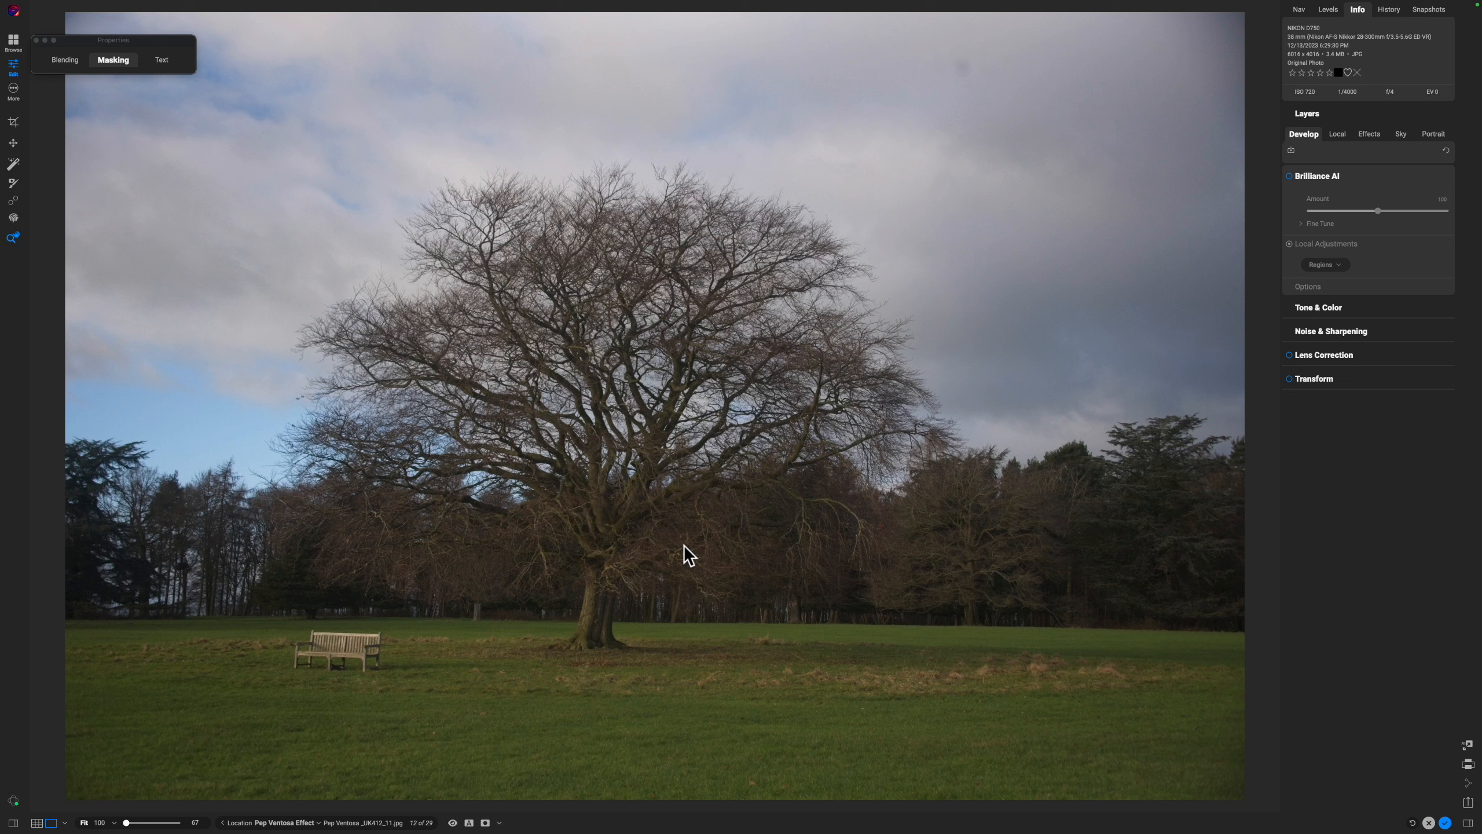
{"action": "left_click", "coordinate": [36, 40]}
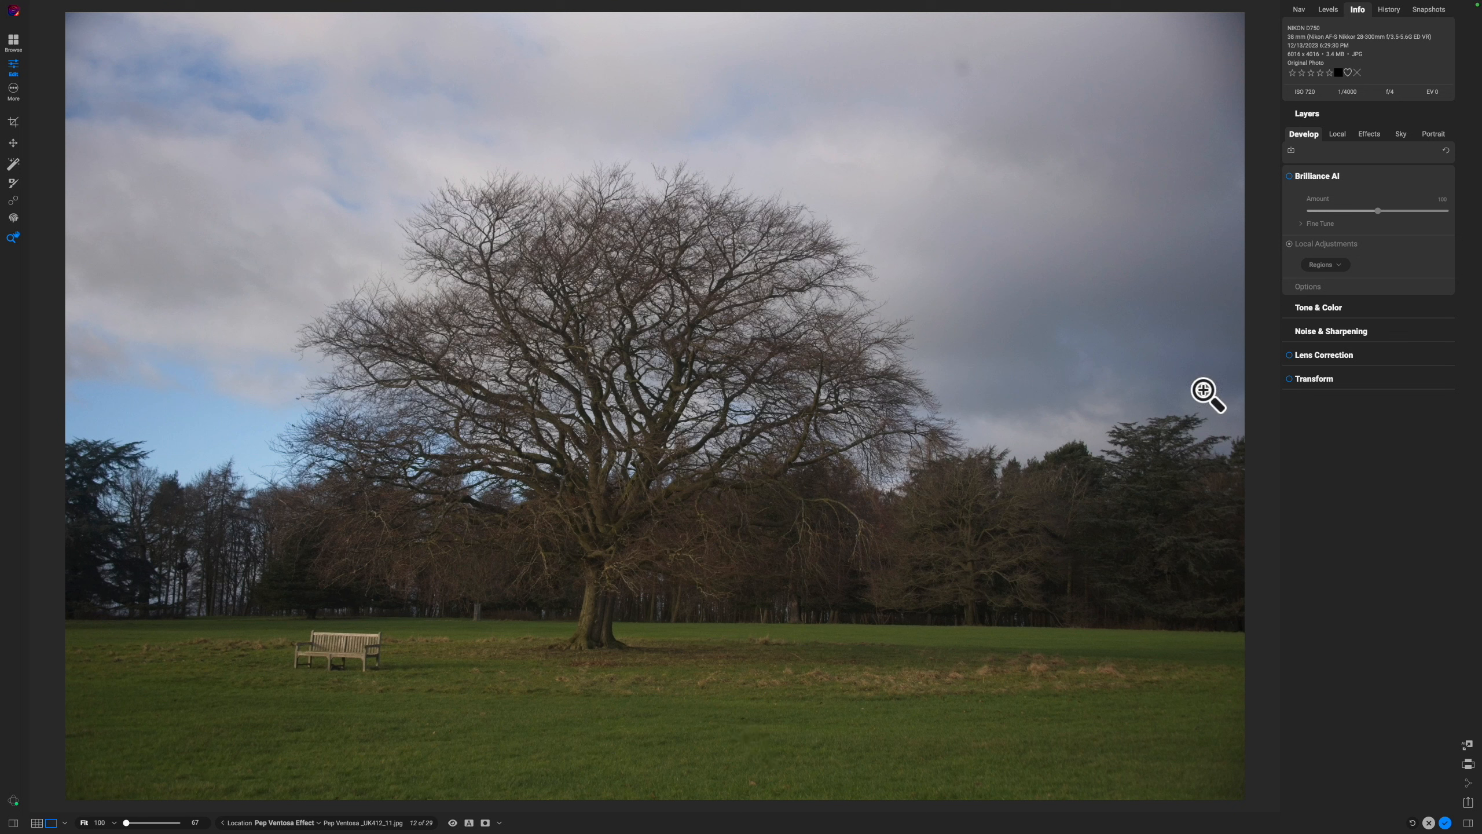
{"action": "left_click", "coordinate": [1308, 113]}
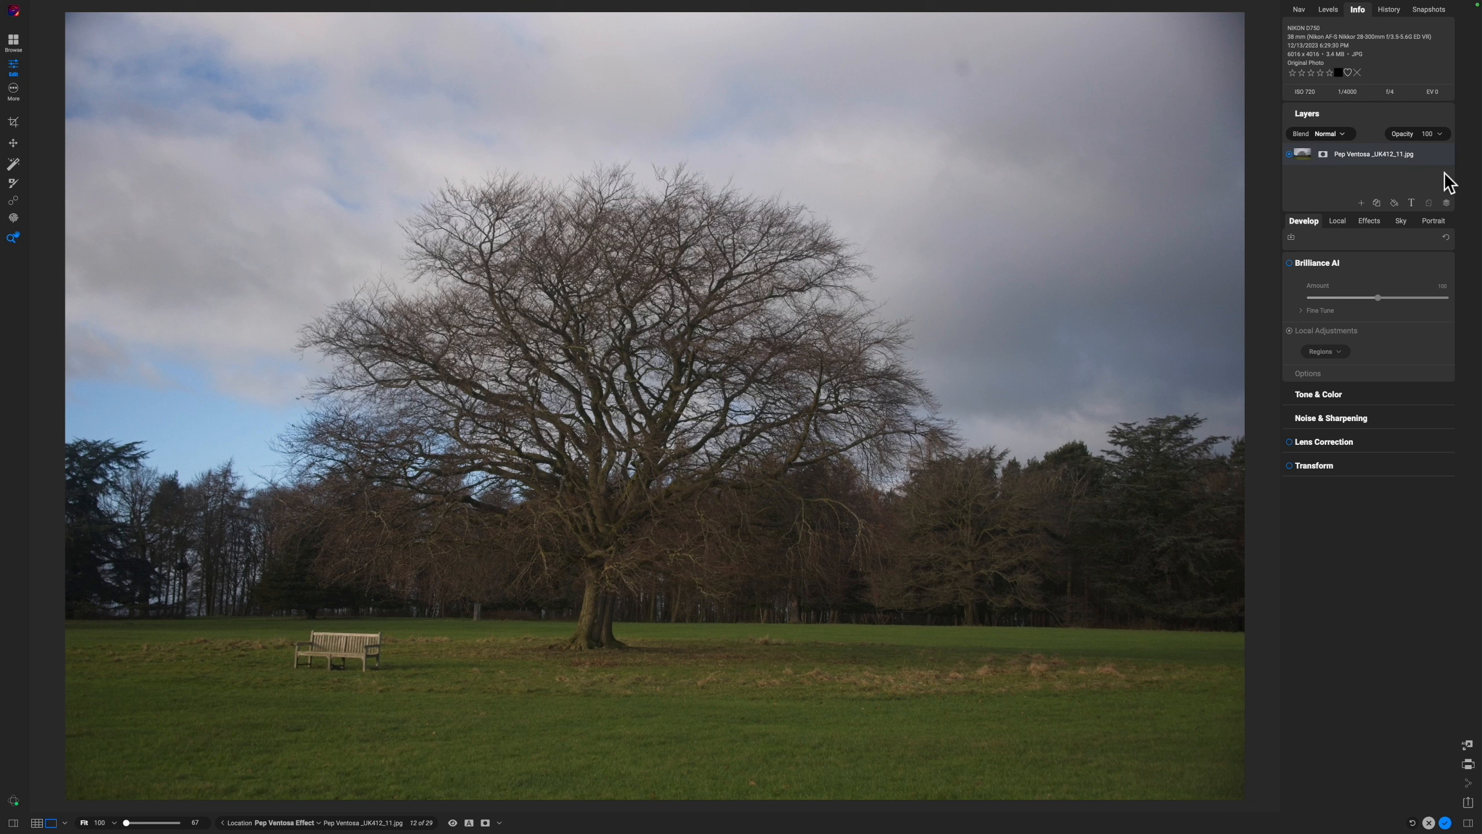
Rename the photo's layer as "11 - Base".
{"action": "double_click", "coordinate": [1393, 156]}
{"action": "left_click", "coordinate": [1397, 169]}
{"action": "type", "text": "11 - Base"}
{"action": "key", "text": "Return"}
Add Pep Ventosa _UK413_12.jpg as a new layer above the 11 - Base layer.
{"action": "left_click", "coordinate": [1361, 203]}
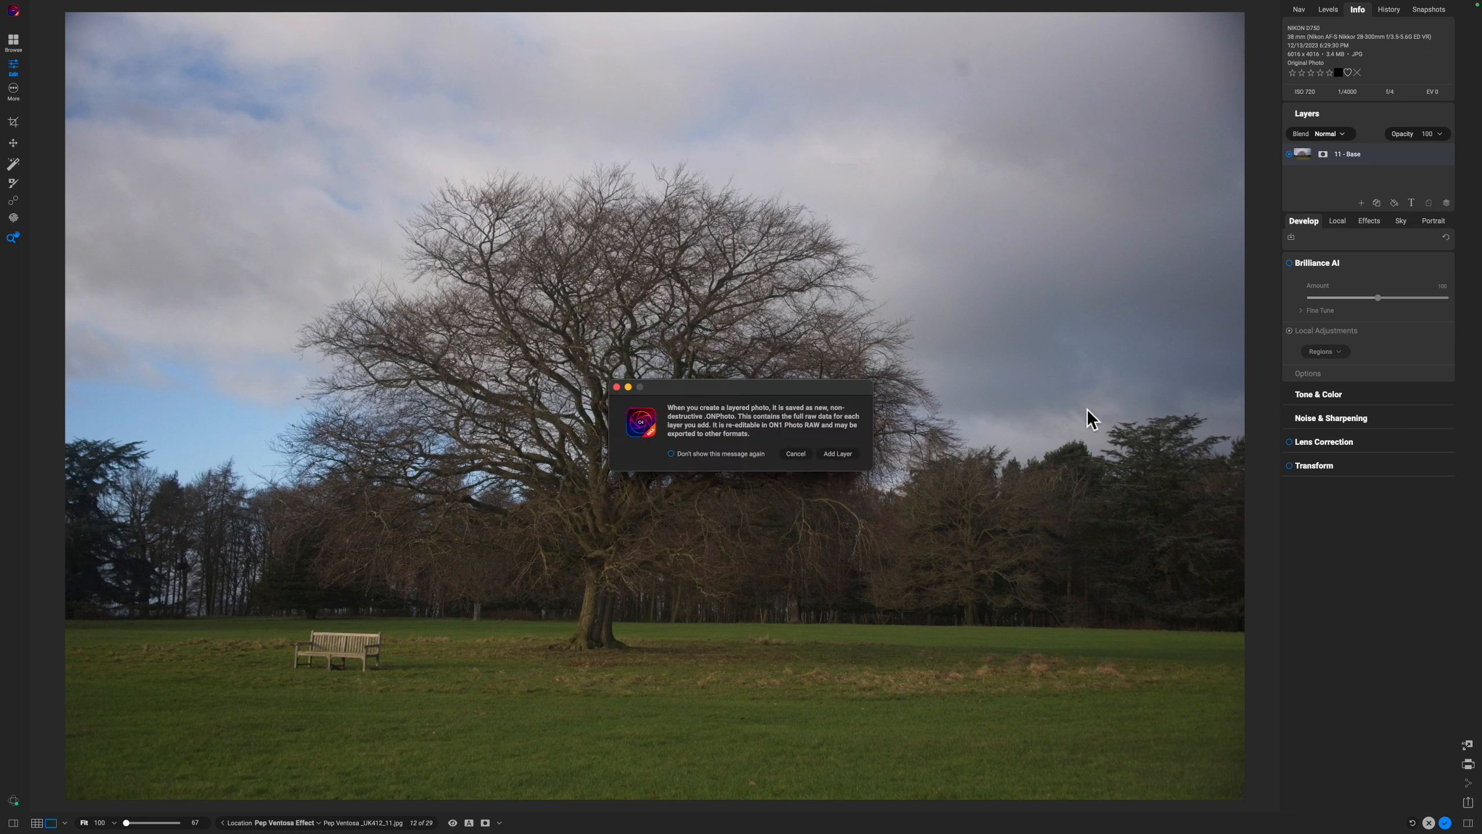
{"action": "left_click", "coordinate": [840, 453]}
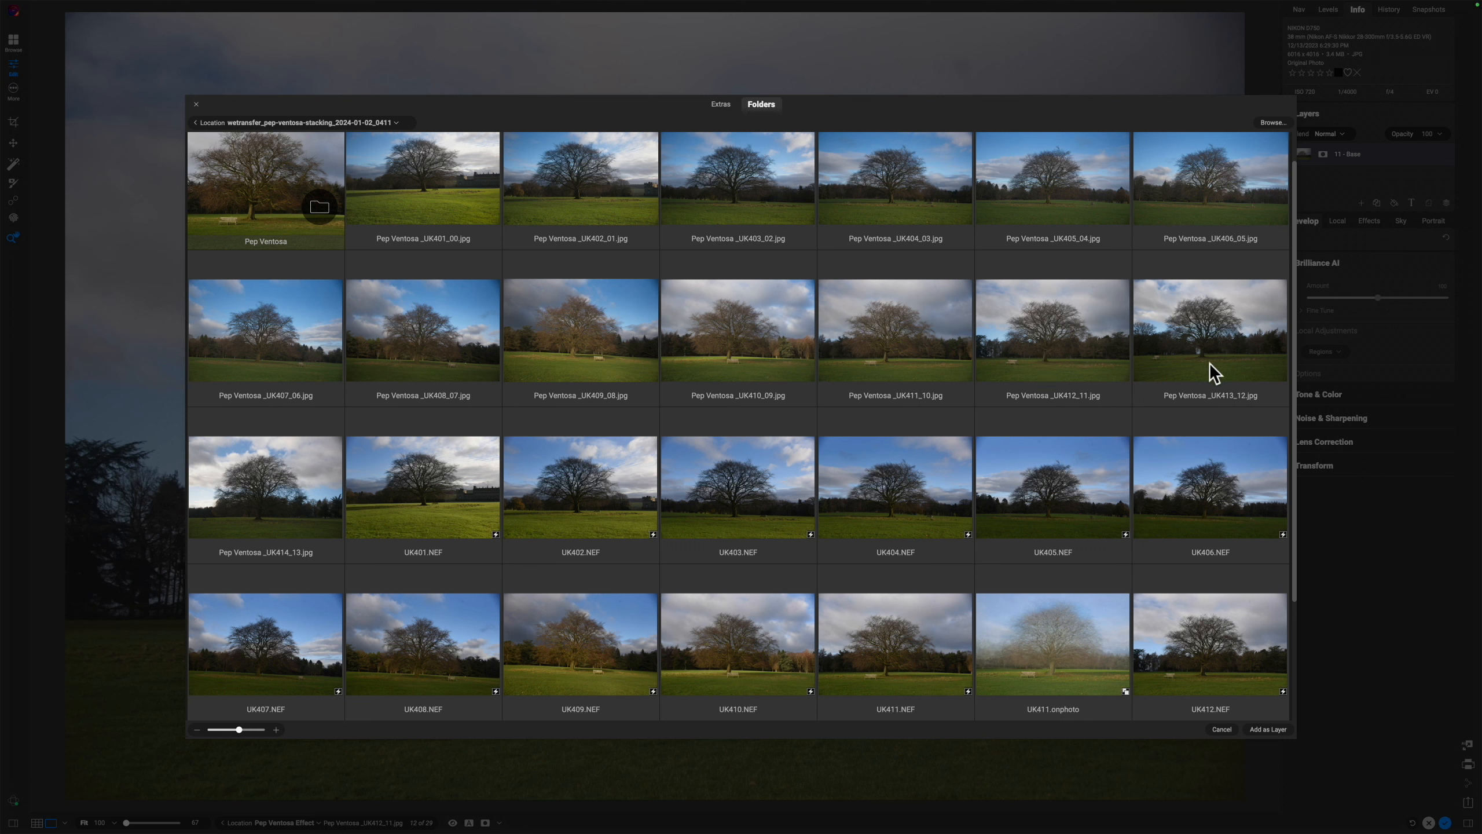
{"action": "left_click", "coordinate": [1196, 349]}
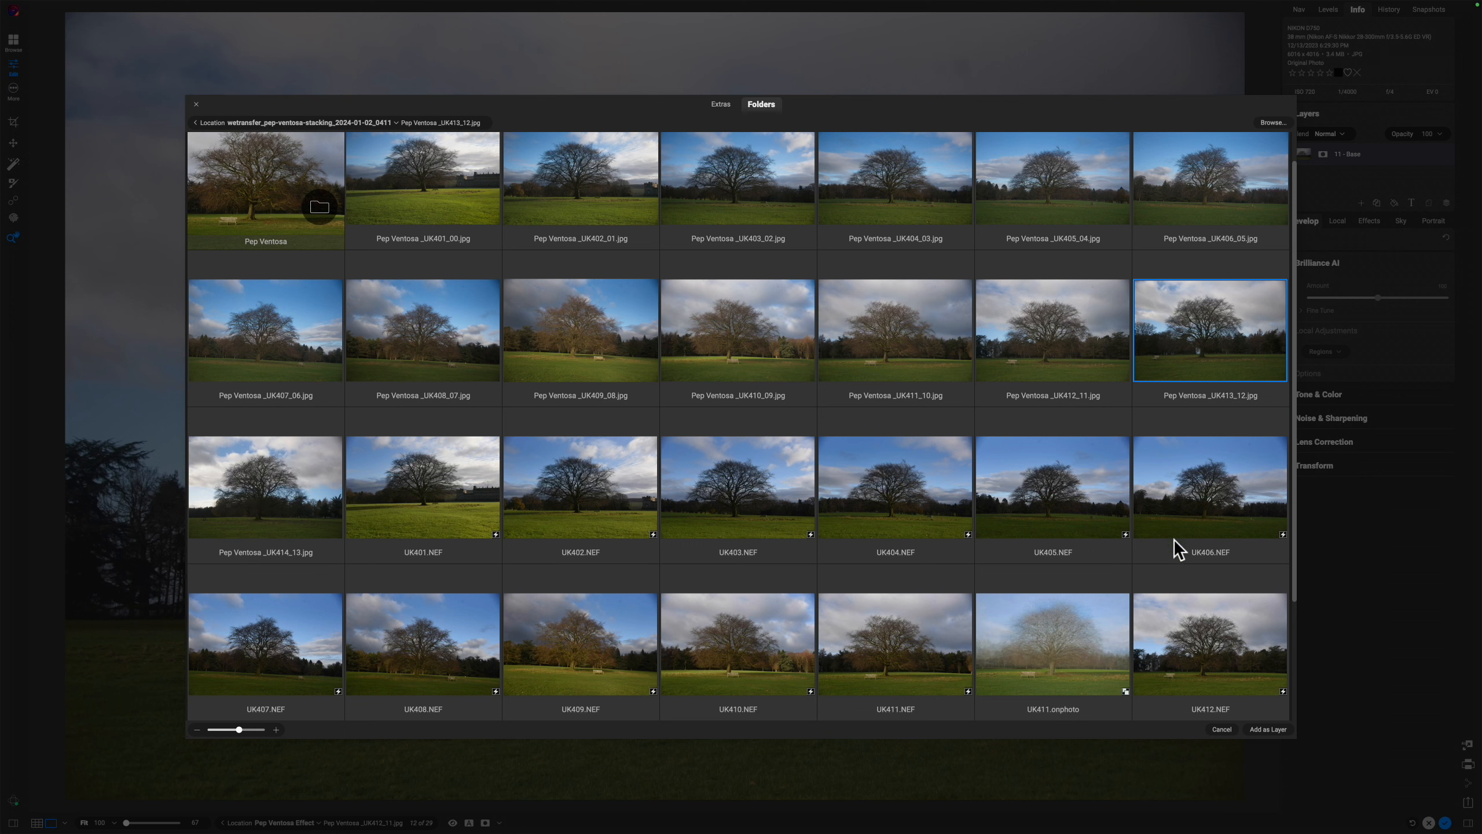
{"action": "left_click", "coordinate": [1264, 728]}
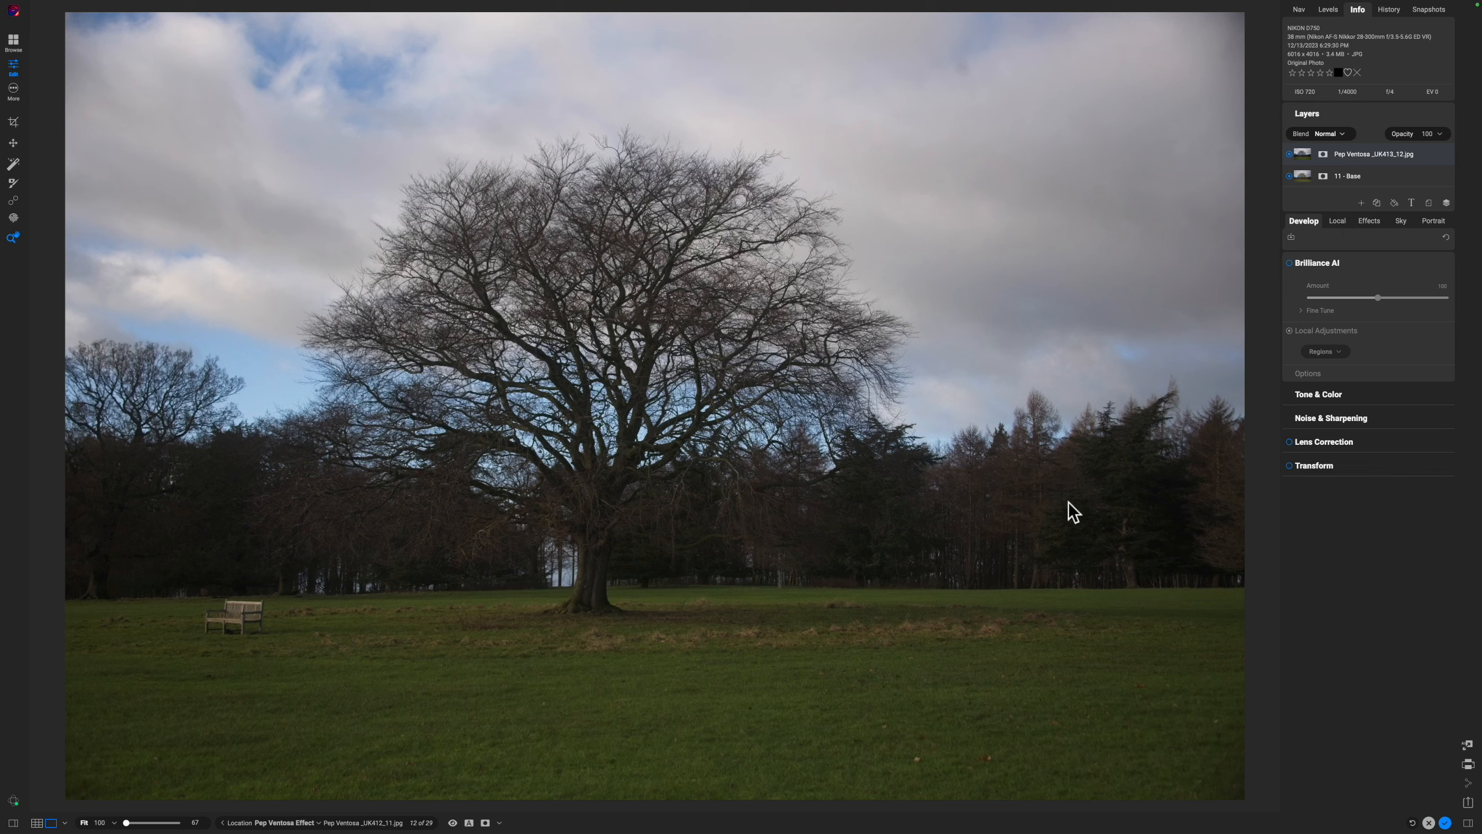
Add Pep Ventosa _UK414_13.jpg and the photos _UK401_00.jpg through _UK411_10.jpg as layers, enlarging the layer list to fit them all.
{"action": "key", "text": "super+shift+o"}
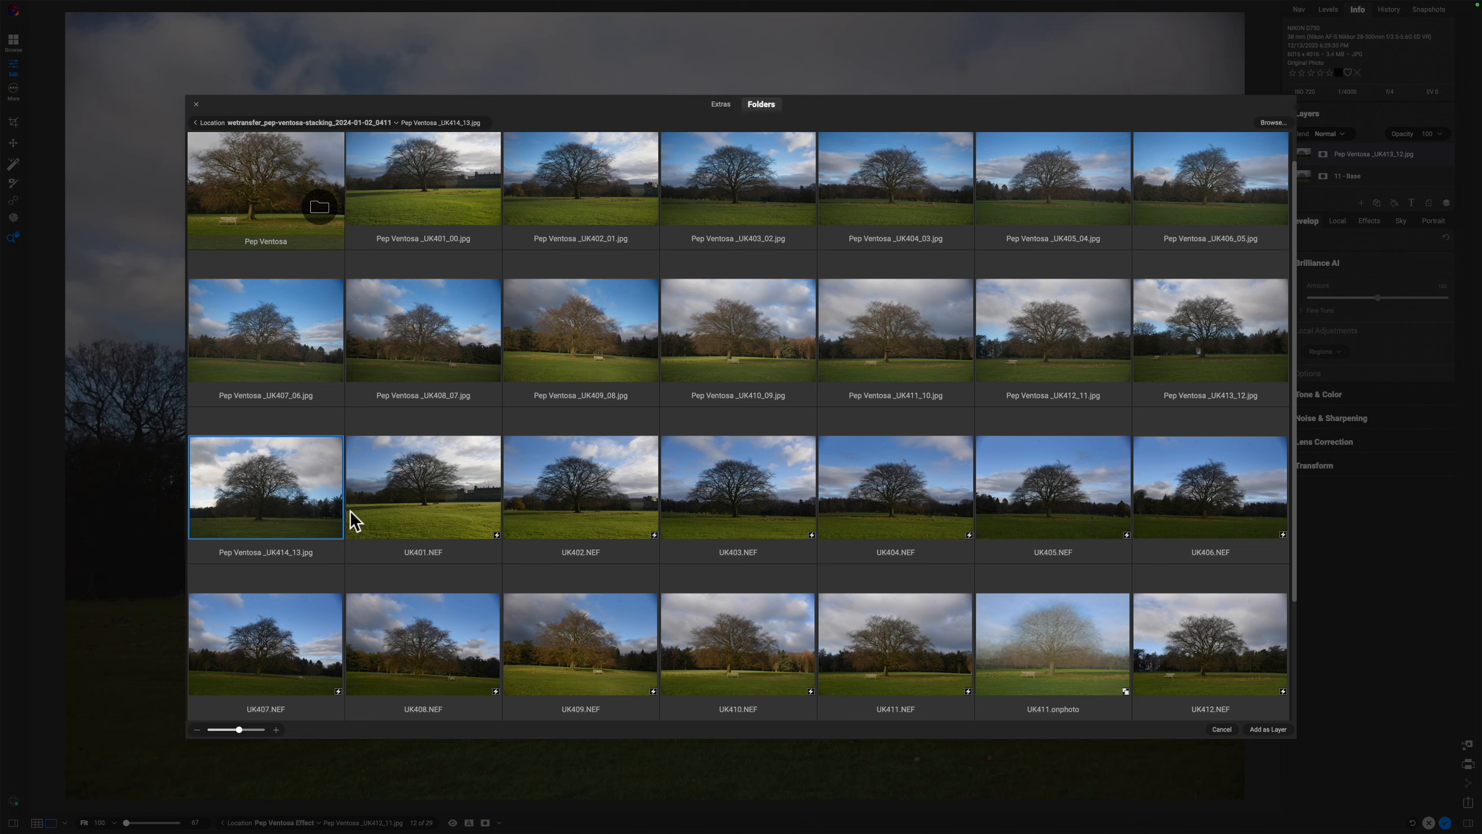
{"action": "left_click", "coordinate": [1275, 730]}
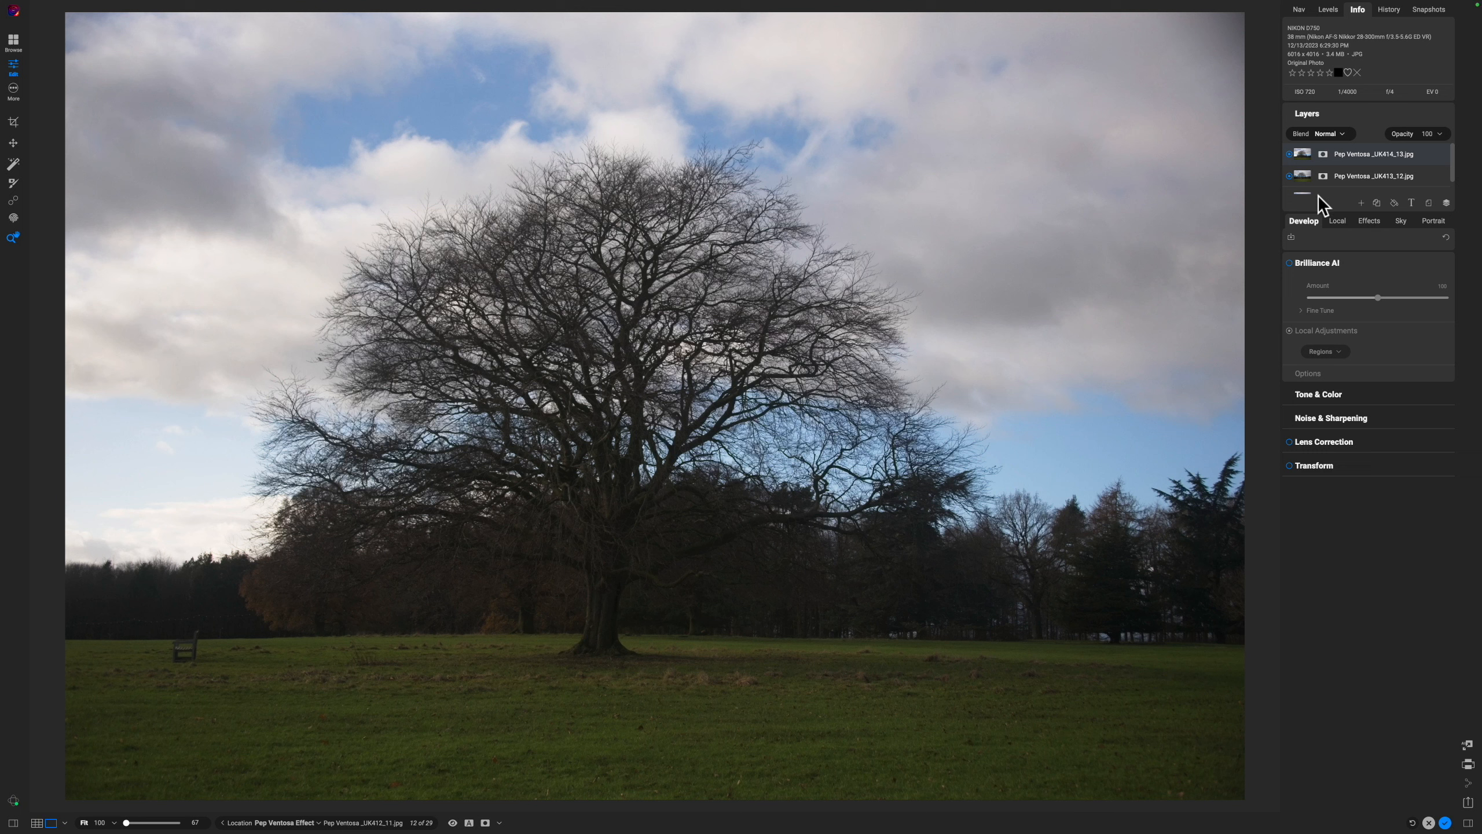
{"action": "left_click_drag", "start_coordinate": [1368, 213], "coordinate": [1366, 423]}
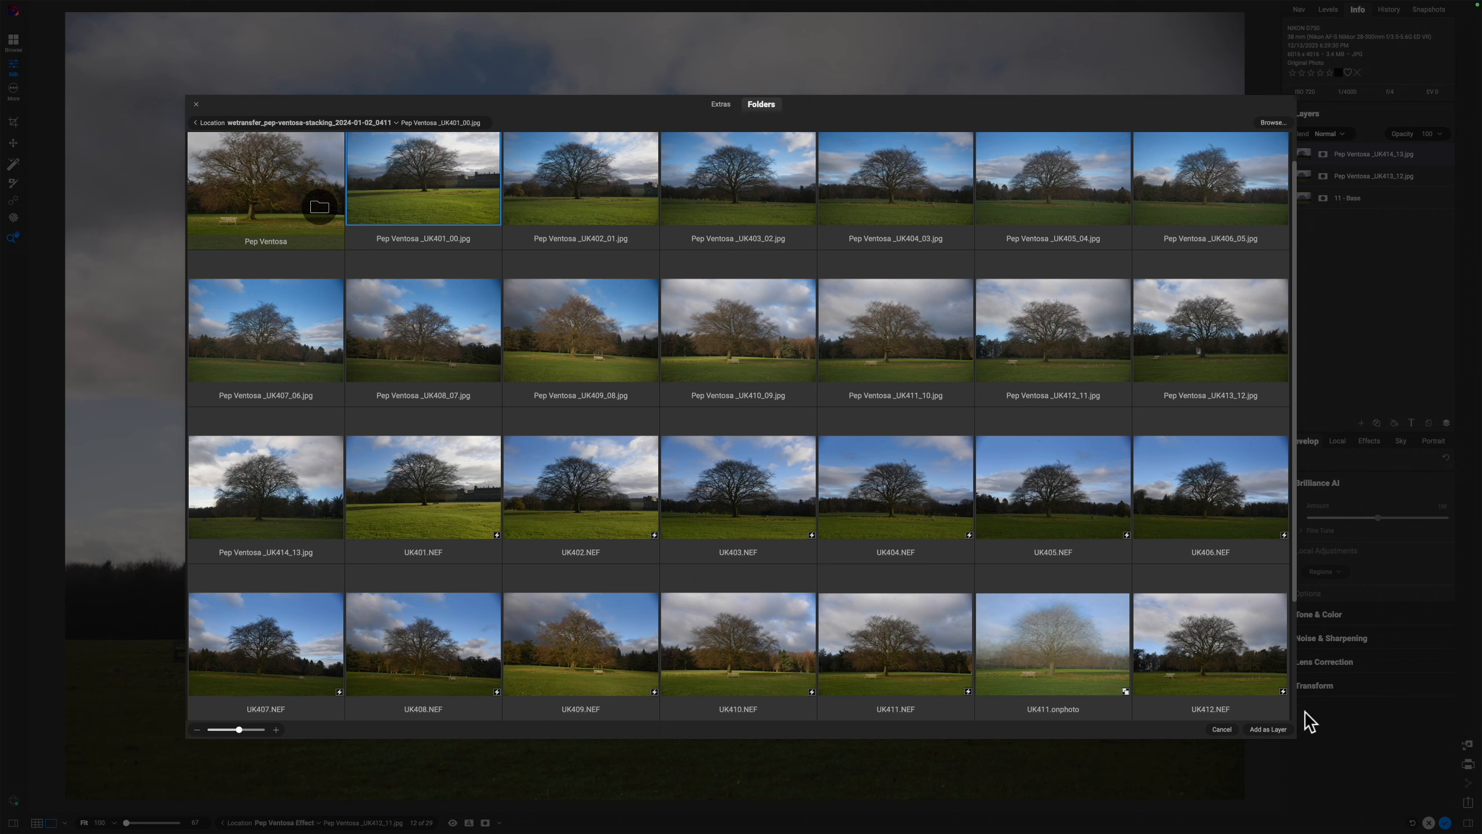
{"action": "left_click", "coordinate": [1270, 729]}
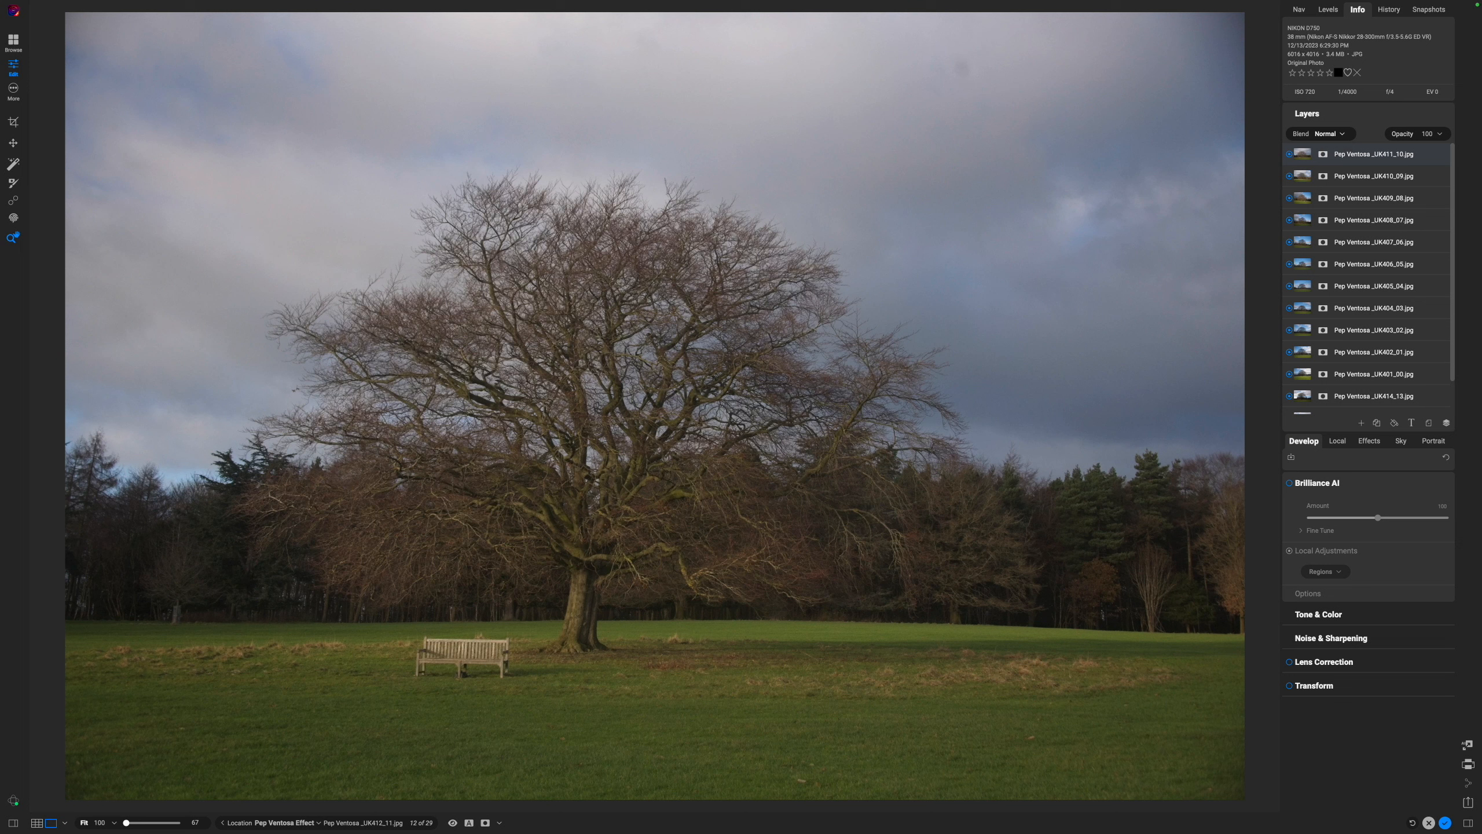
{"action": "left_click_drag", "start_coordinate": [1335, 430], "coordinate": [1341, 473]}
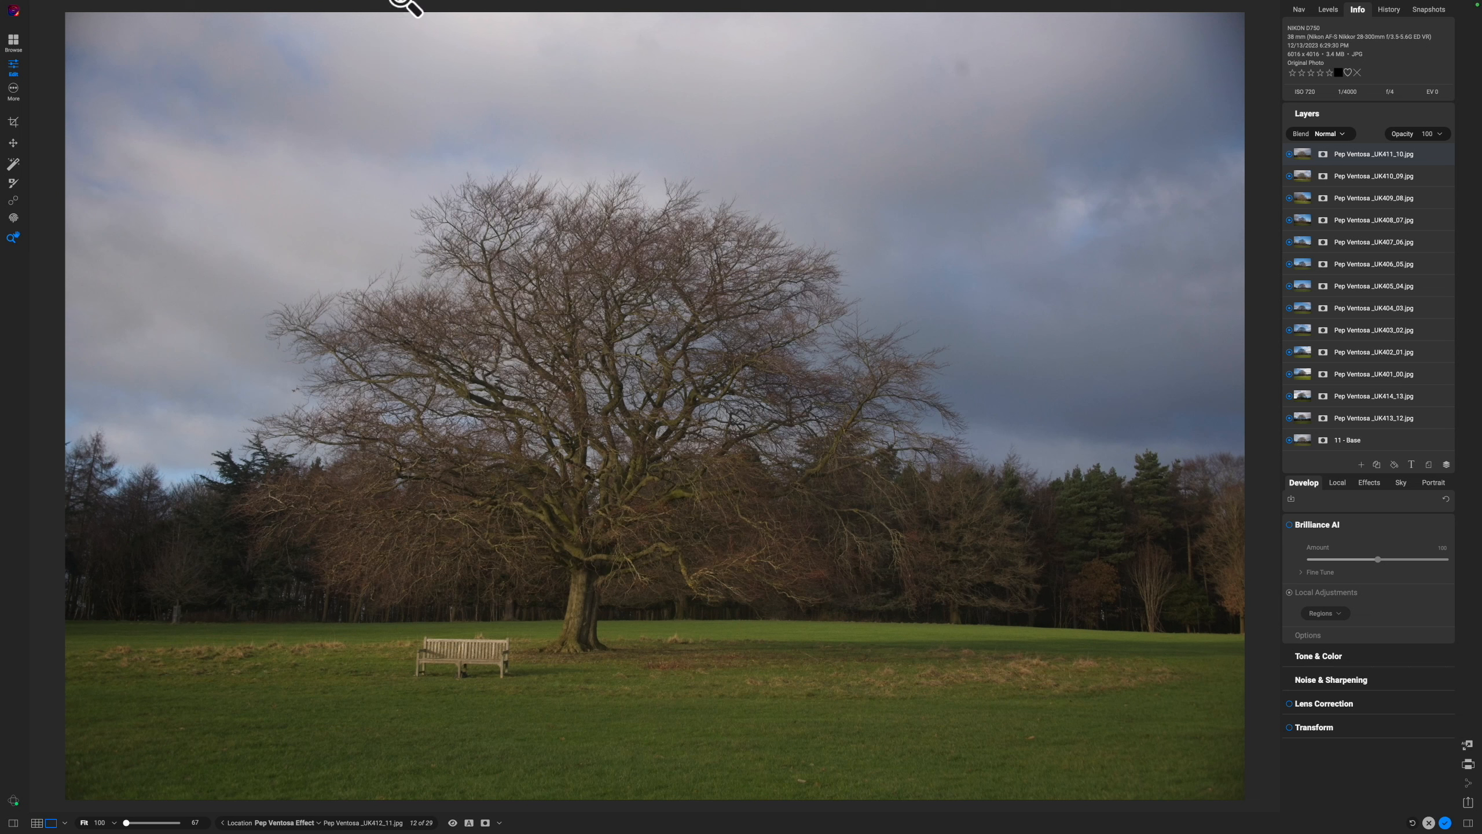
Save the settings of the layered photo.
{"action": "mouse_move", "coordinate": [371, 14]}
{"action": "left_click", "coordinate": [282, 6]}
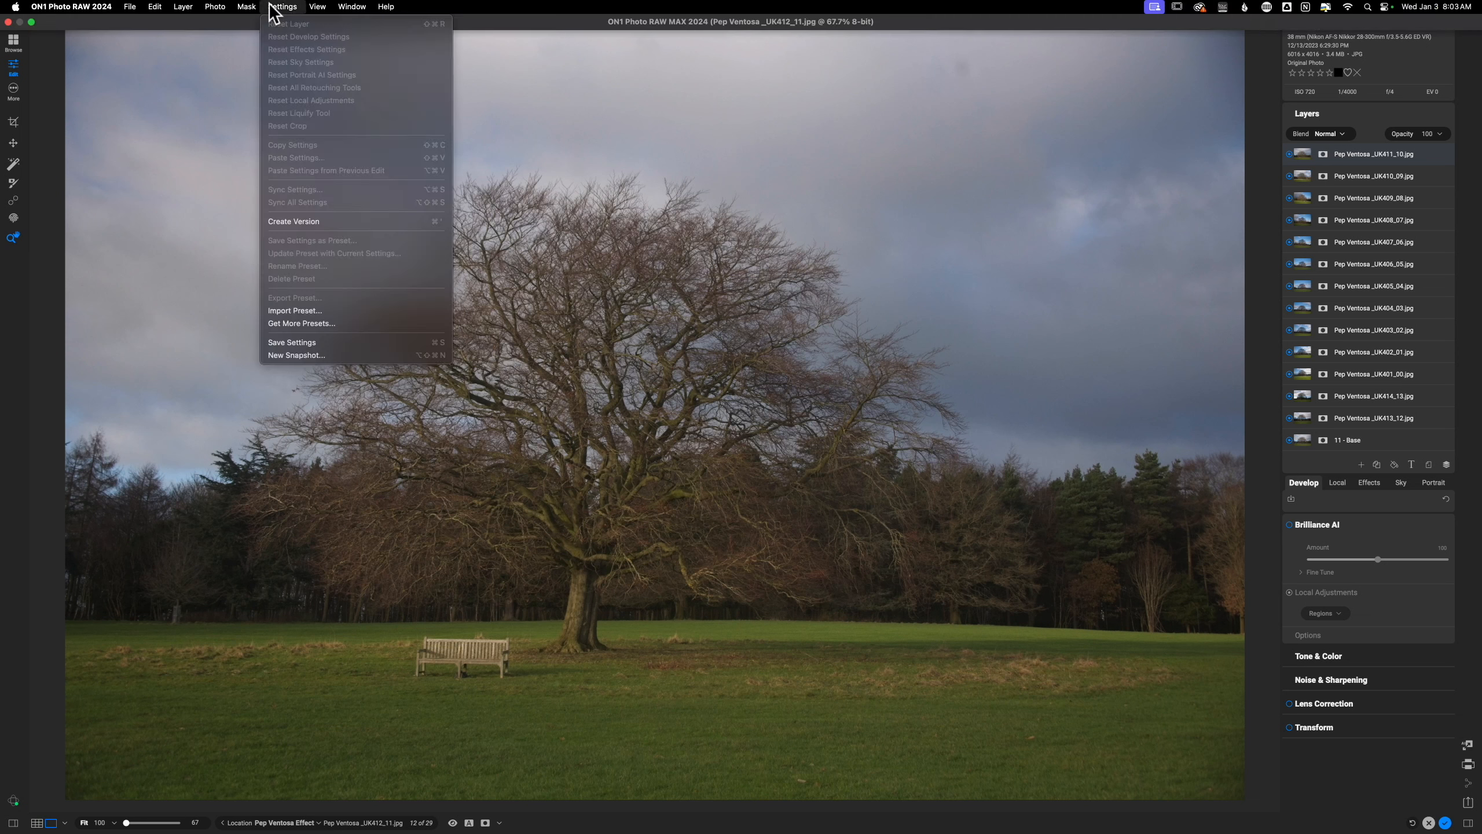
{"action": "left_click", "coordinate": [338, 344]}
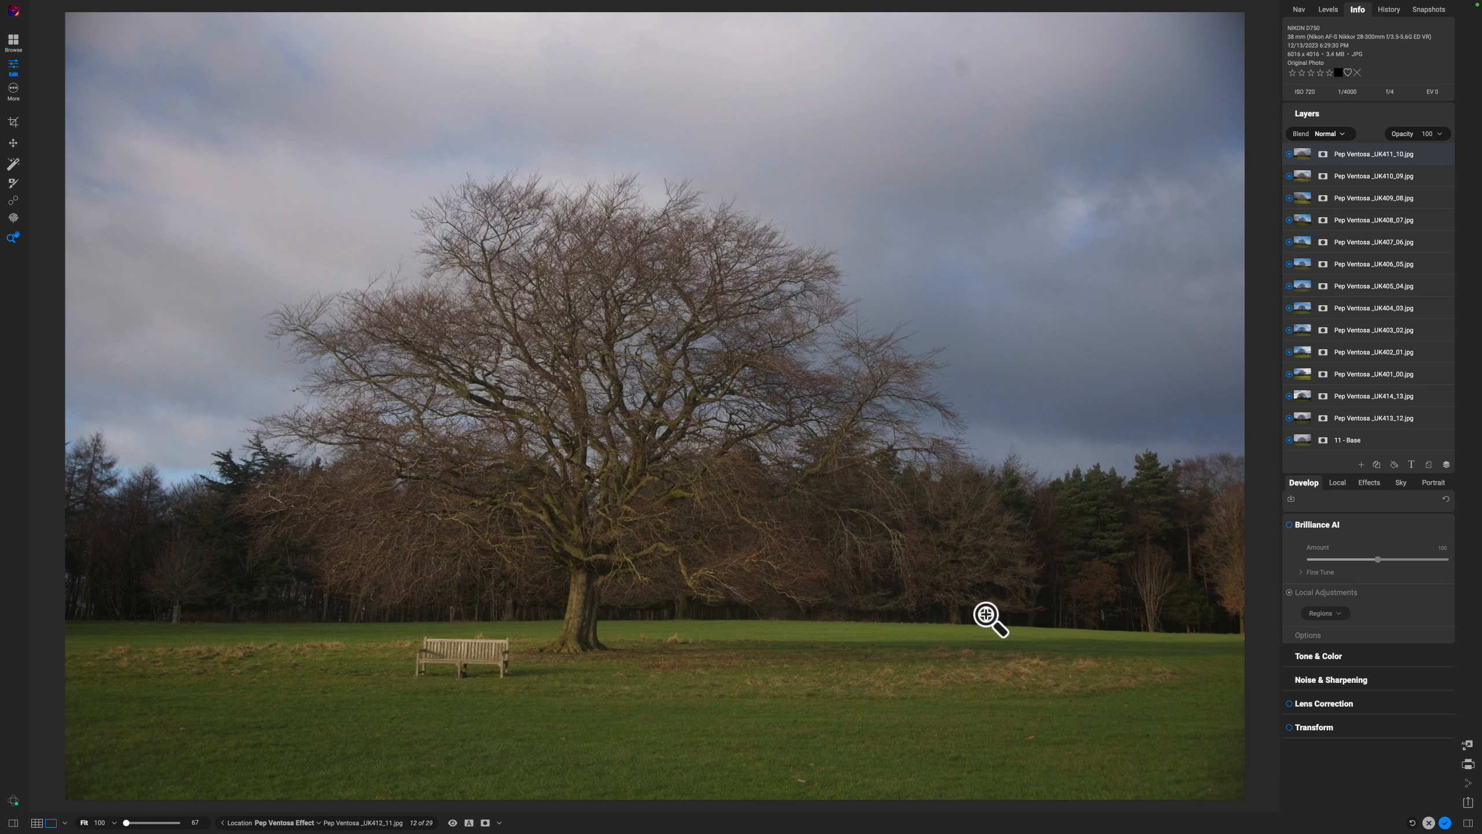
Hide all photo layers above 11 - Base, from Pep Ventosa _UK411_10.jpg down to _UK413_12.jpg.
{"action": "left_click", "coordinate": [1287, 177]}
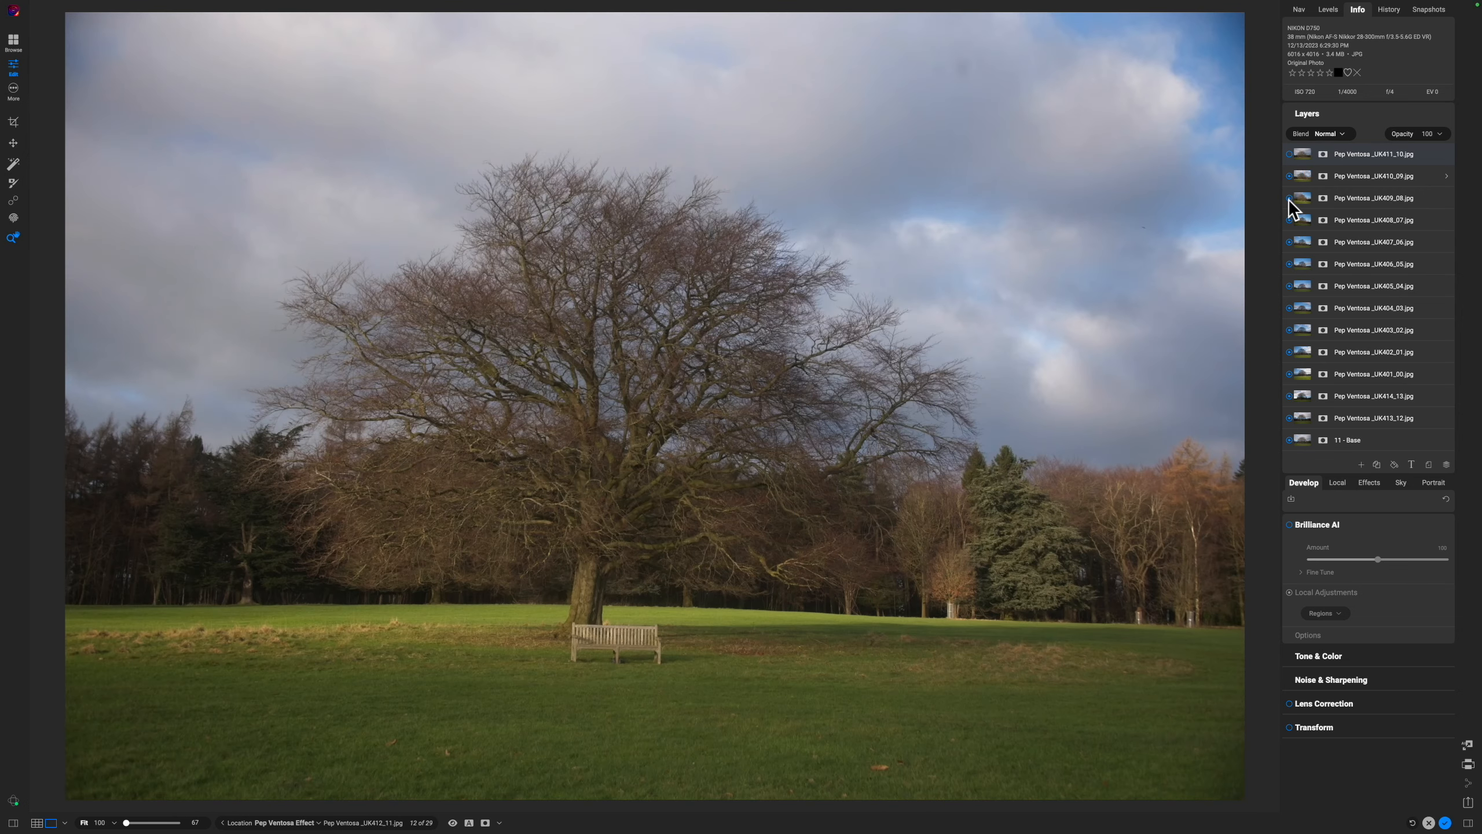
{"action": "left_click", "coordinate": [1289, 199]}
{"action": "left_click", "coordinate": [1289, 220]}
{"action": "left_click", "coordinate": [1288, 242]}
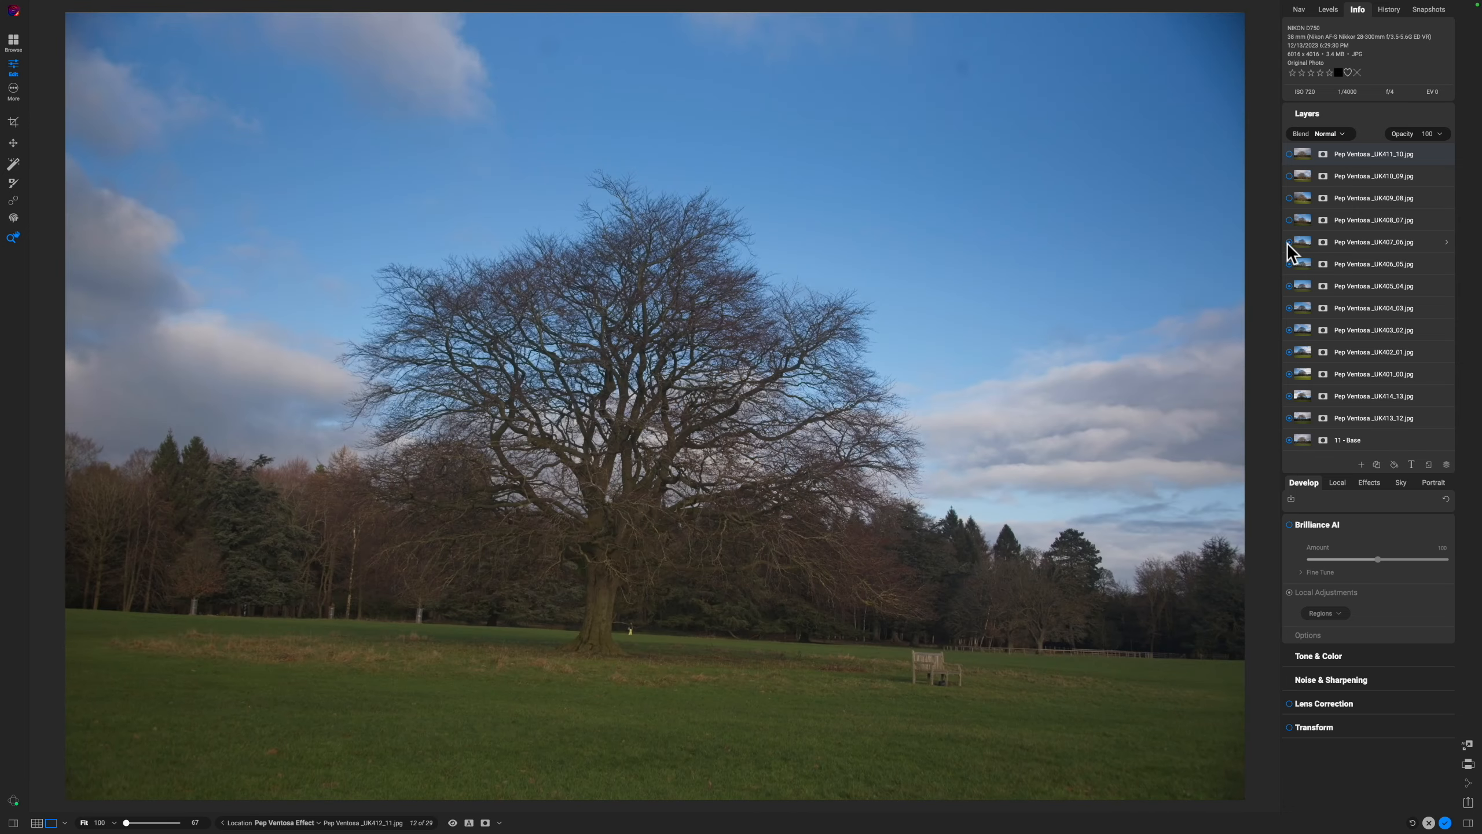
{"action": "left_click", "coordinate": [1289, 266]}
{"action": "left_click", "coordinate": [1290, 284]}
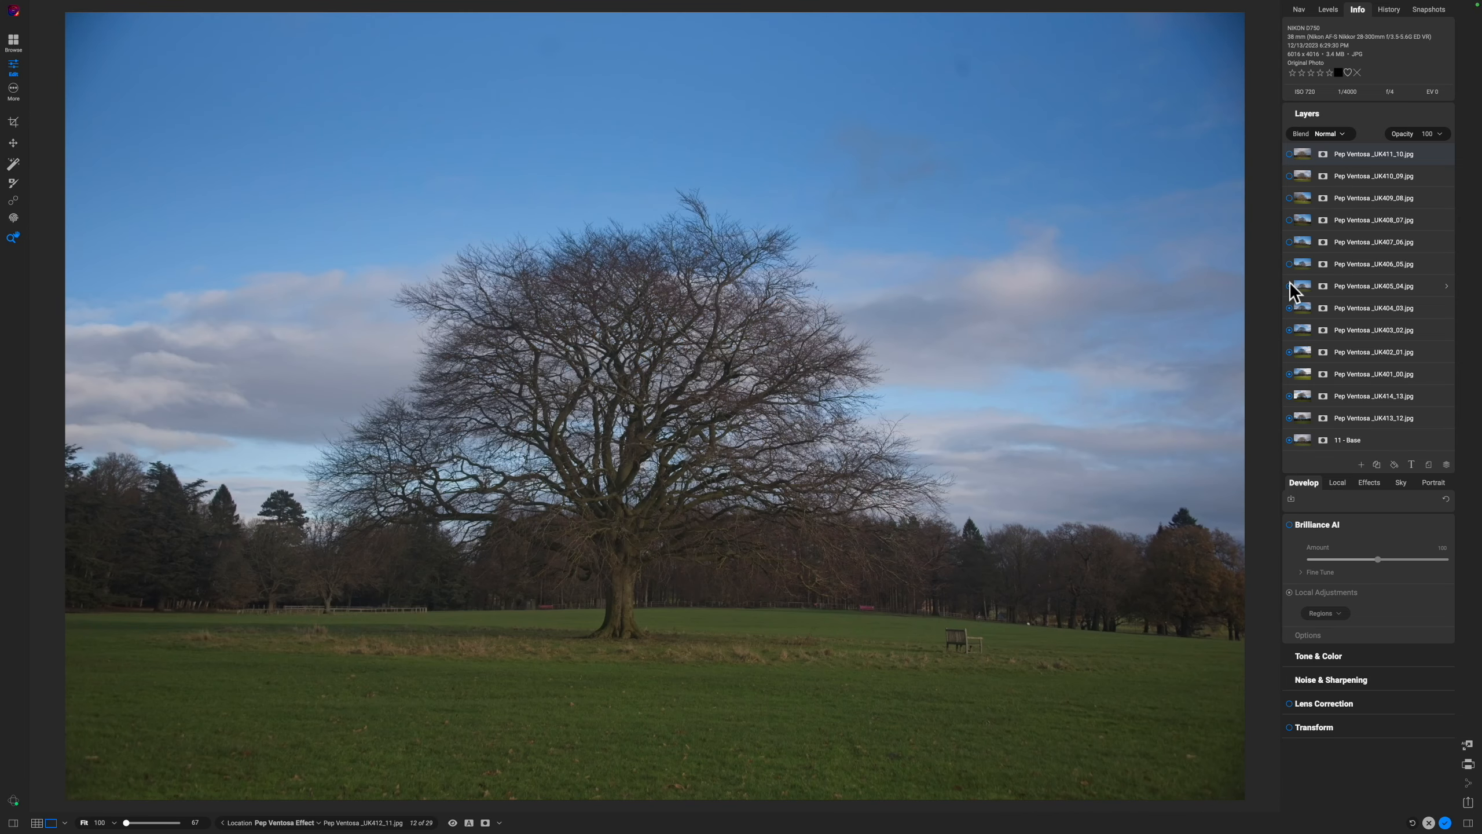
{"action": "left_click", "coordinate": [1288, 299]}
{"action": "left_click", "coordinate": [1287, 307]}
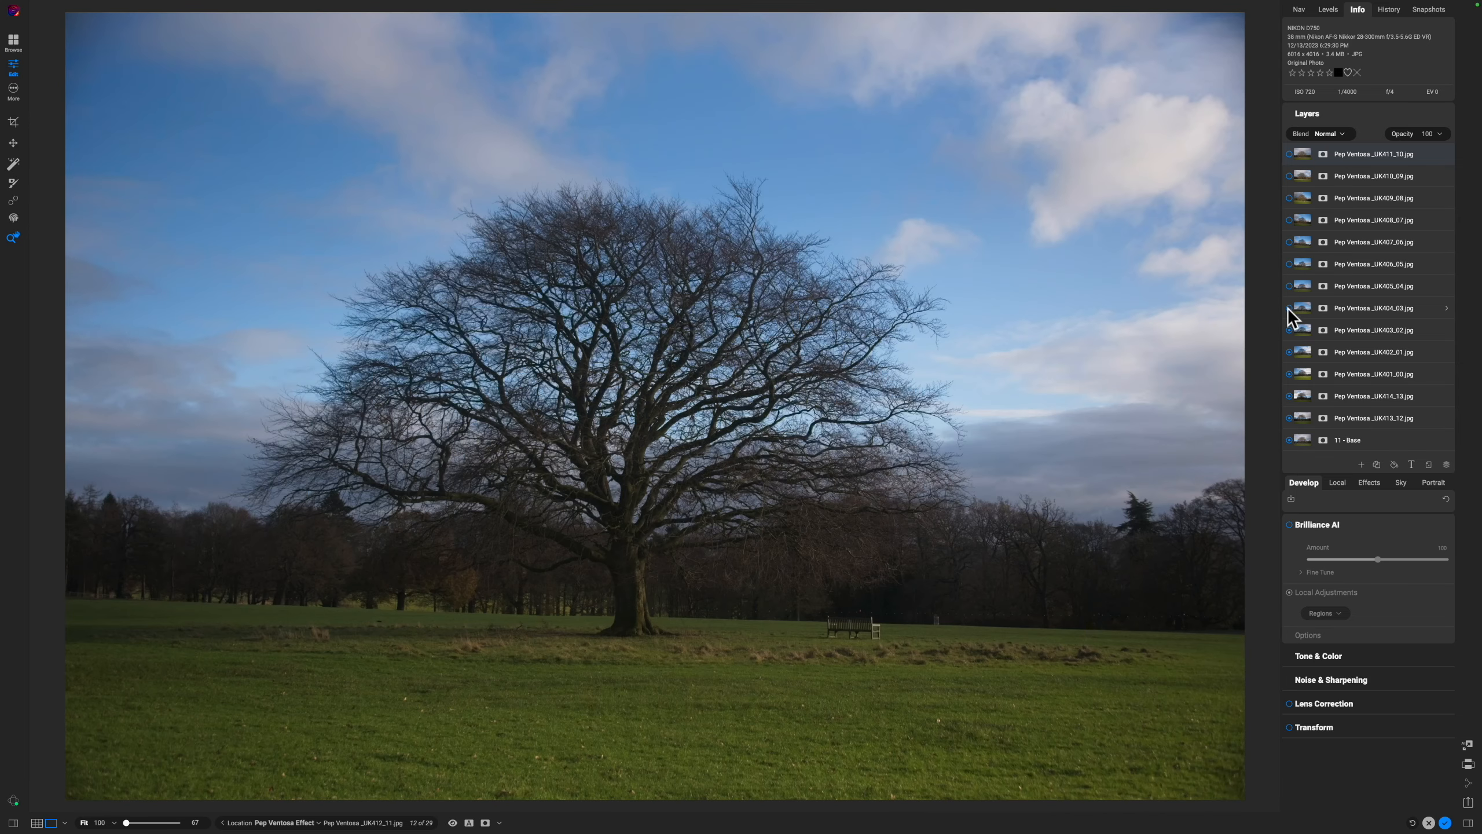
{"action": "left_click", "coordinate": [1289, 330]}
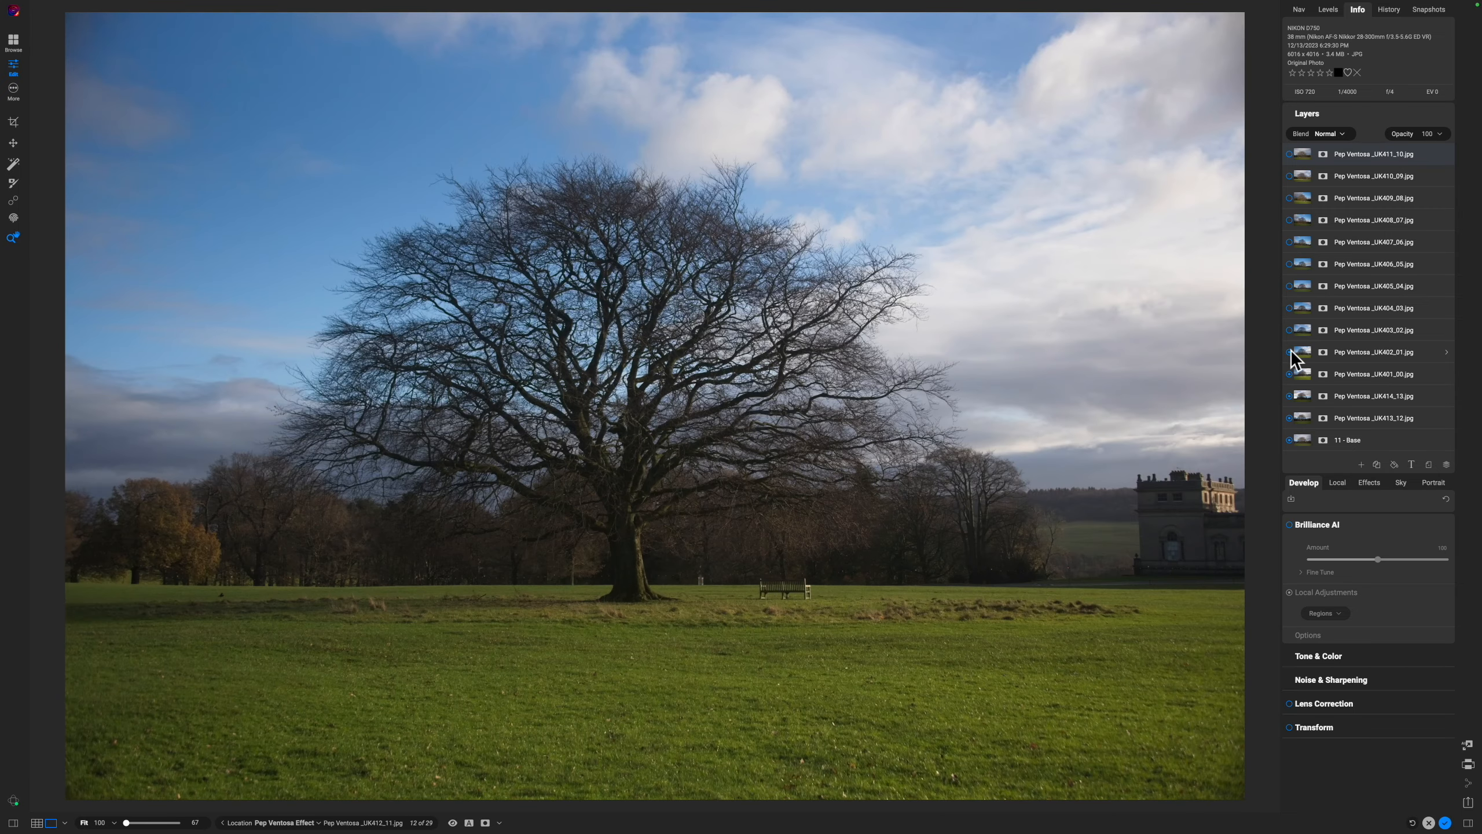
{"action": "left_click", "coordinate": [1288, 352]}
{"action": "left_click", "coordinate": [1288, 374]}
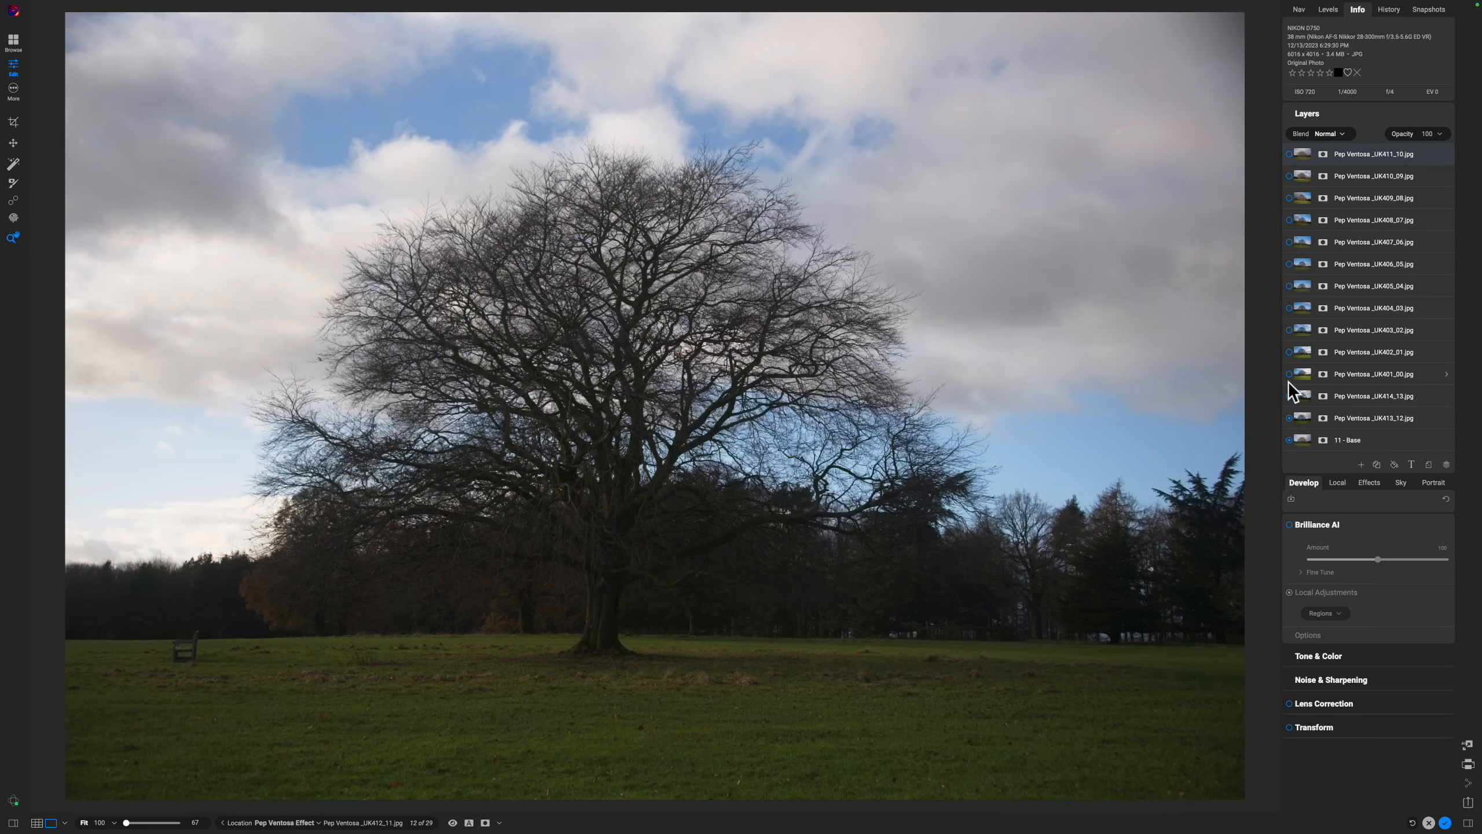
{"action": "left_click", "coordinate": [1288, 396]}
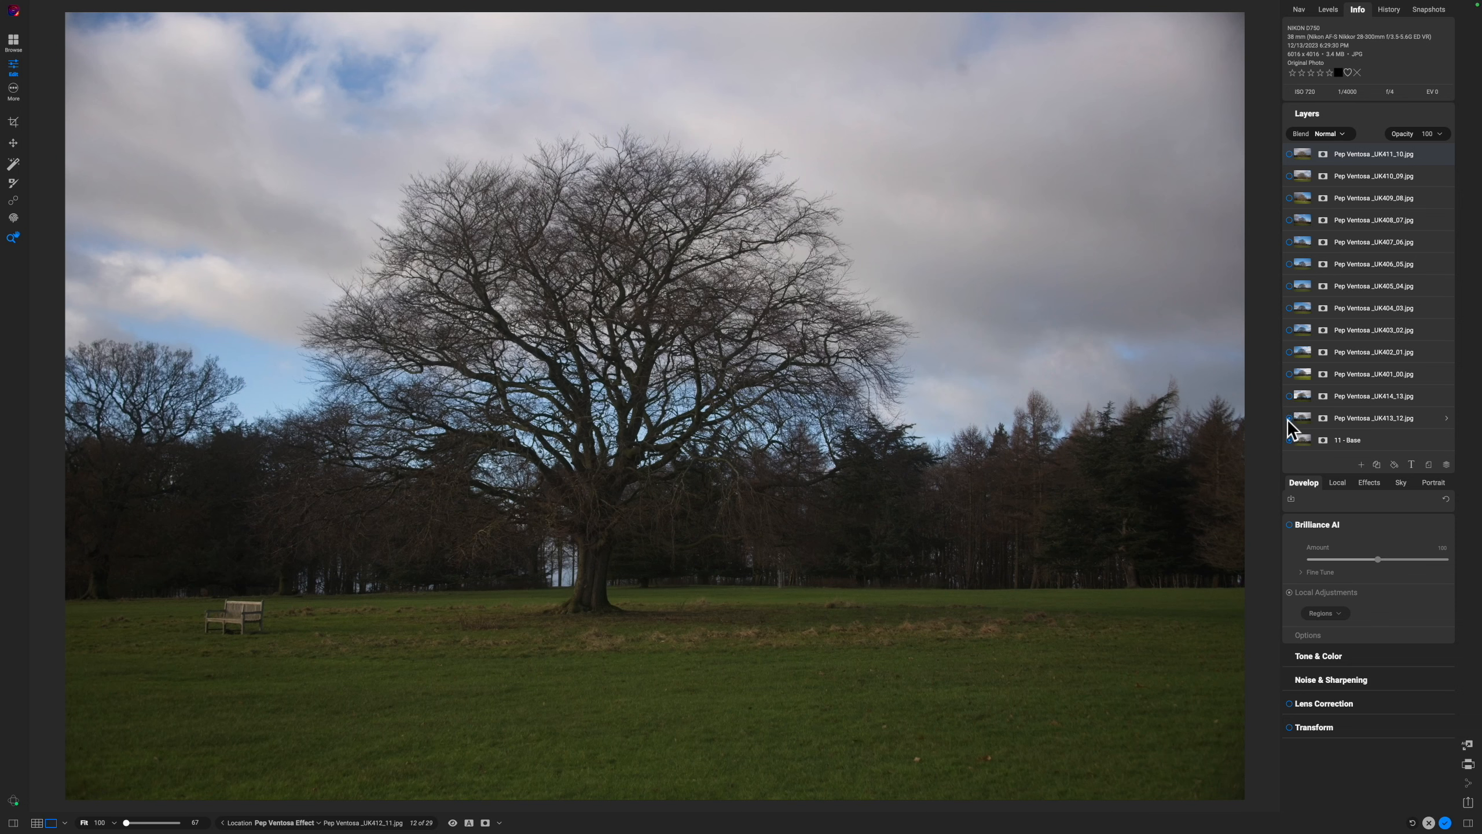
{"action": "left_click", "coordinate": [1288, 418]}
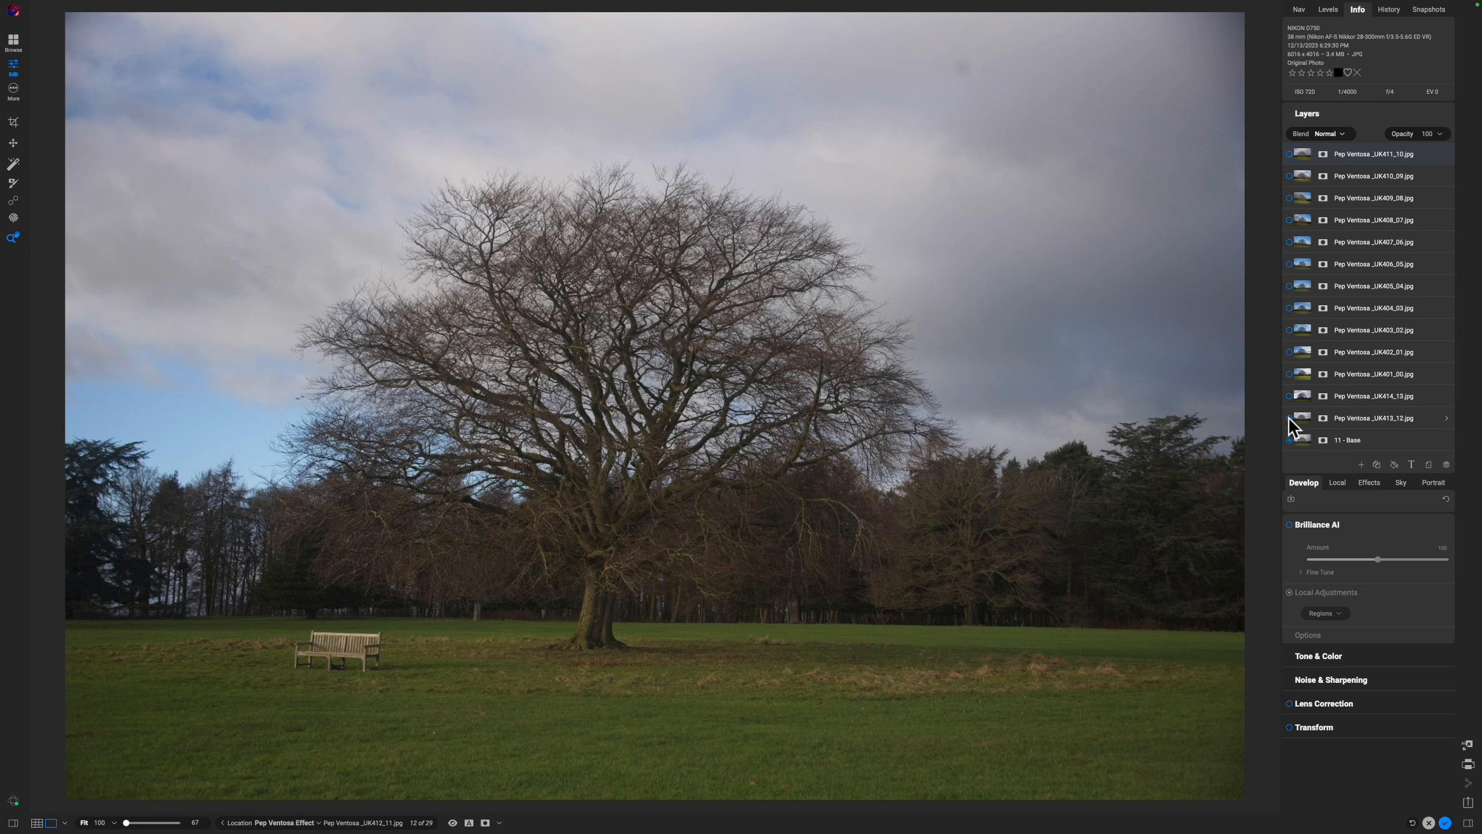
Show the Pep Ventosa _UK413_12.jpg layer again and activate its mask for painting, with the masking settings collapsed.
{"action": "left_click", "coordinate": [1289, 418]}
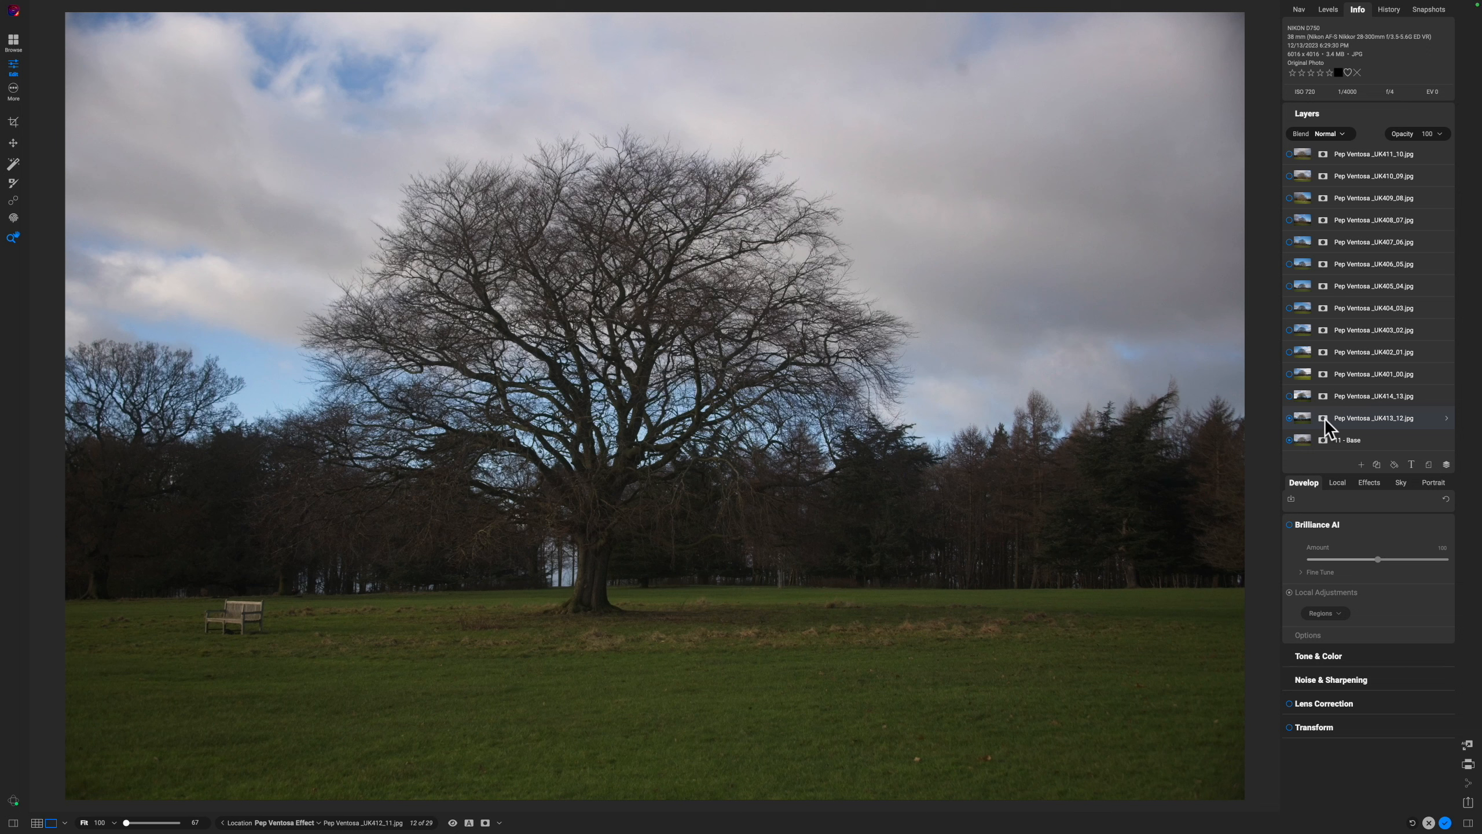
{"action": "double_click", "coordinate": [1325, 418]}
{"action": "left_click", "coordinate": [106, 60]}
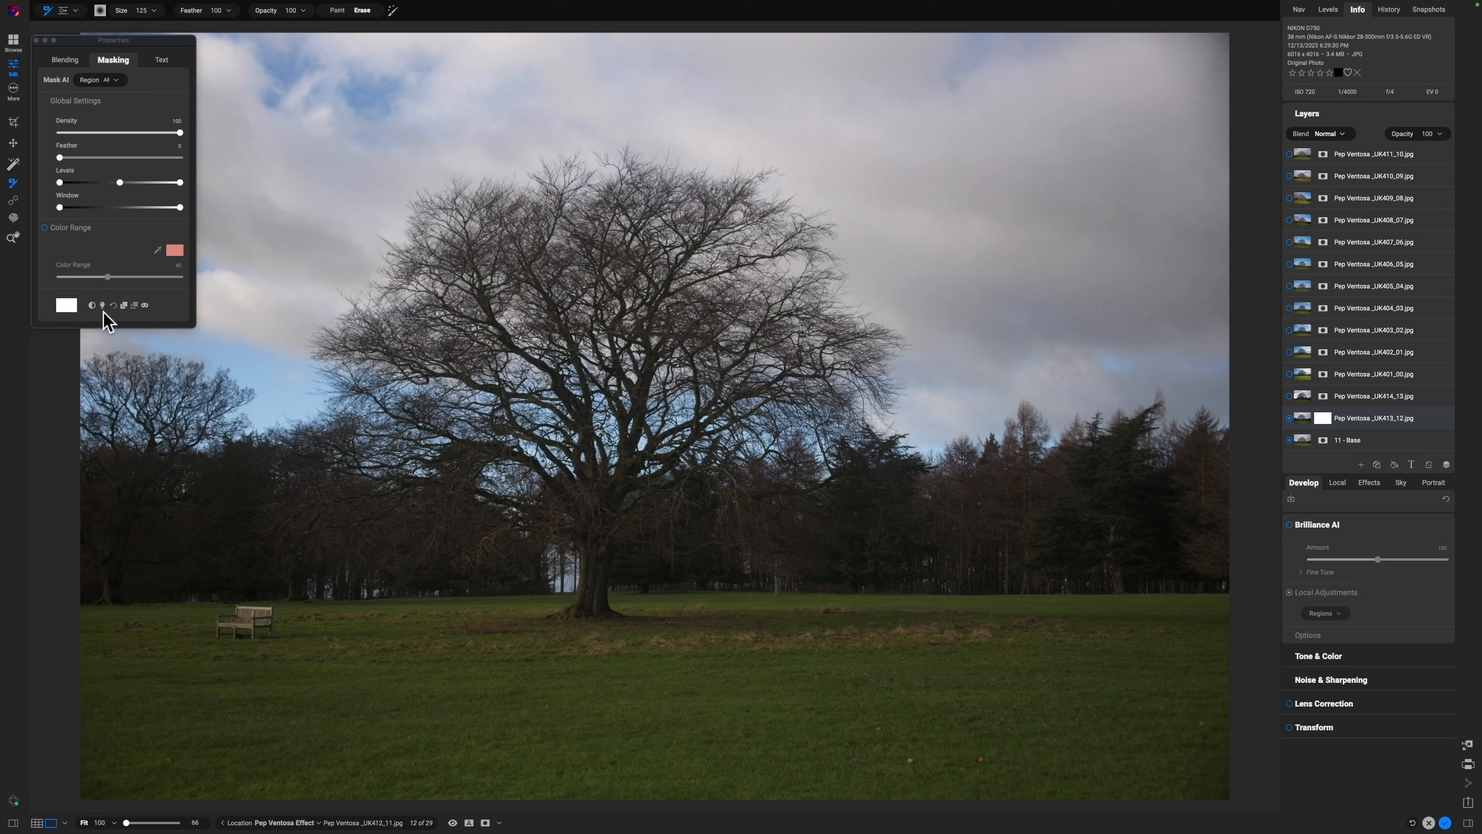
{"action": "left_click", "coordinate": [114, 62]}
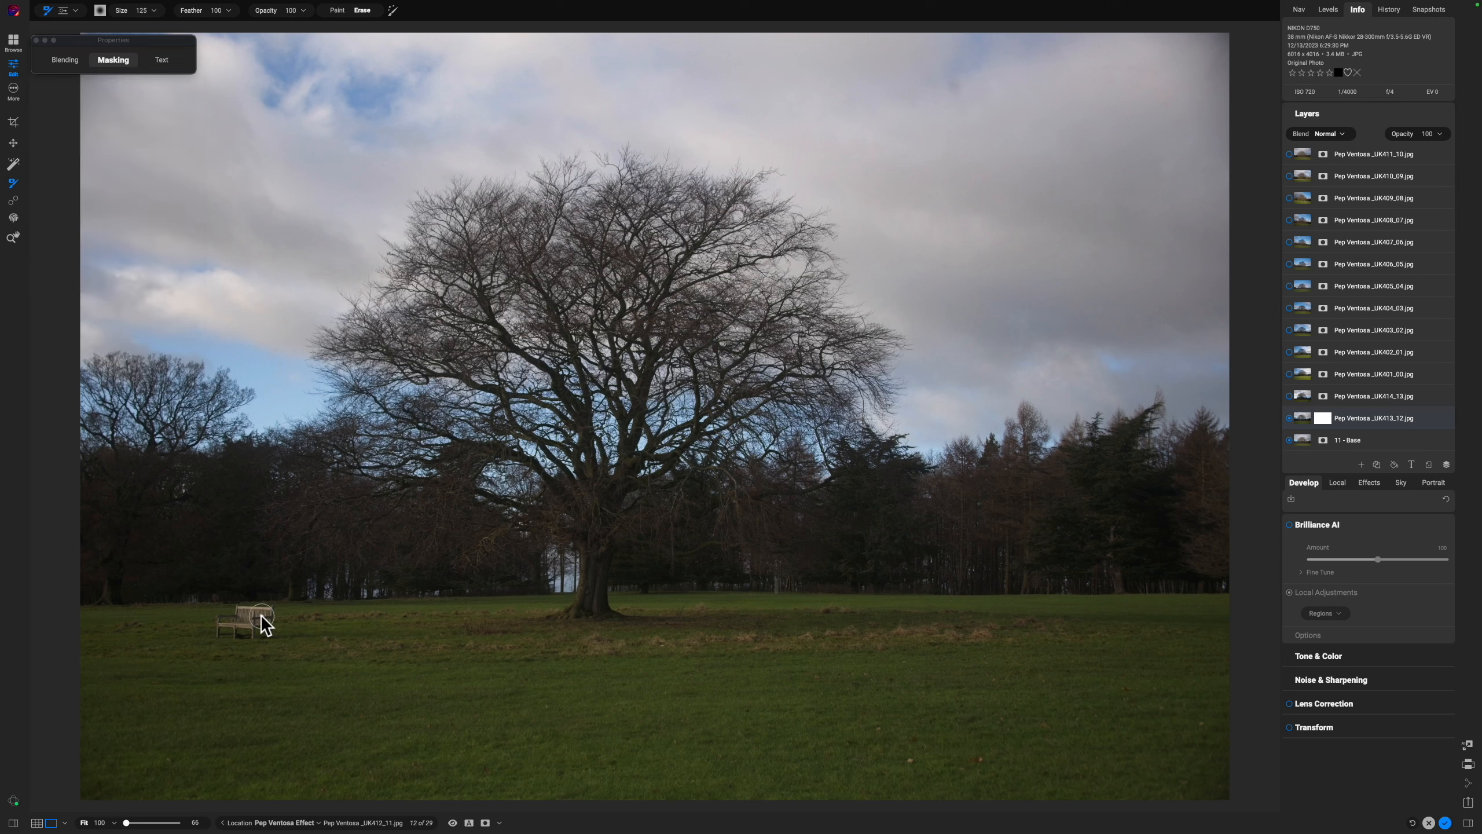
Erase the bench from the Pep Ventosa _UK413_12.jpg layer with an enlarged masking brush.
{"action": "key", "text": "bracketright"}
{"action": "key", "text": "bracketright"}
{"action": "key", "text": "bracketright"}
{"action": "key", "text": "bracketright"}
{"action": "key", "text": "bracketright"}
{"action": "key", "text": "bracketright"}
{"action": "key", "text": "bracketright"}
{"action": "mouse_move", "coordinate": [256, 617]}
{"action": "left_mouse_down"}
{"action": "mouse_move", "coordinate": [211, 625]}
{"action": "mouse_move", "coordinate": [248, 622]}
{"action": "left_mouse_up"}
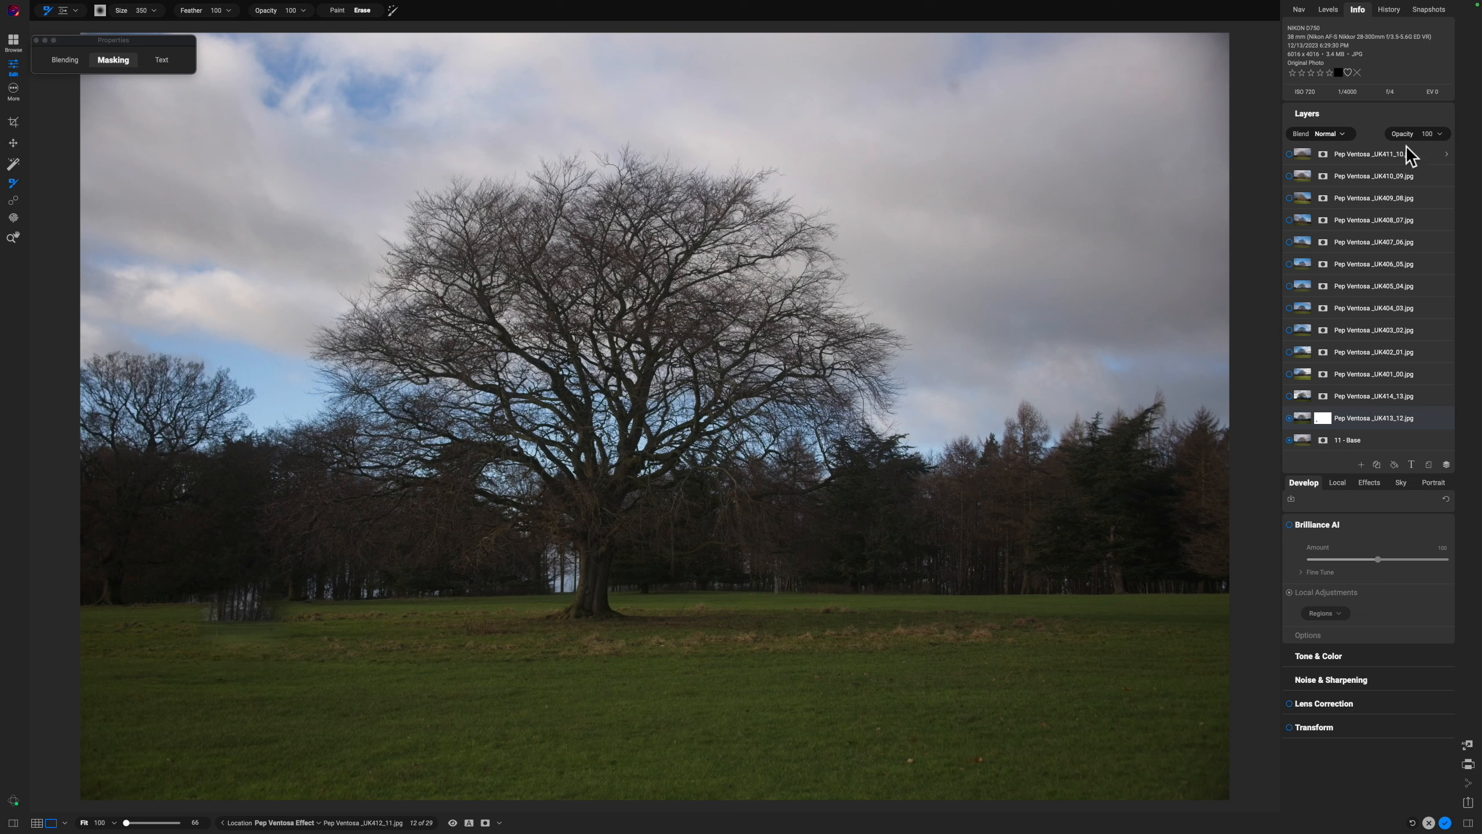
Lower the Pep Ventosa _UK413_12.jpg layer's opacity to 75 and mask out its area over the base photo's bench.
{"action": "left_click_drag", "start_coordinate": [1415, 142], "coordinate": [1392, 143]}
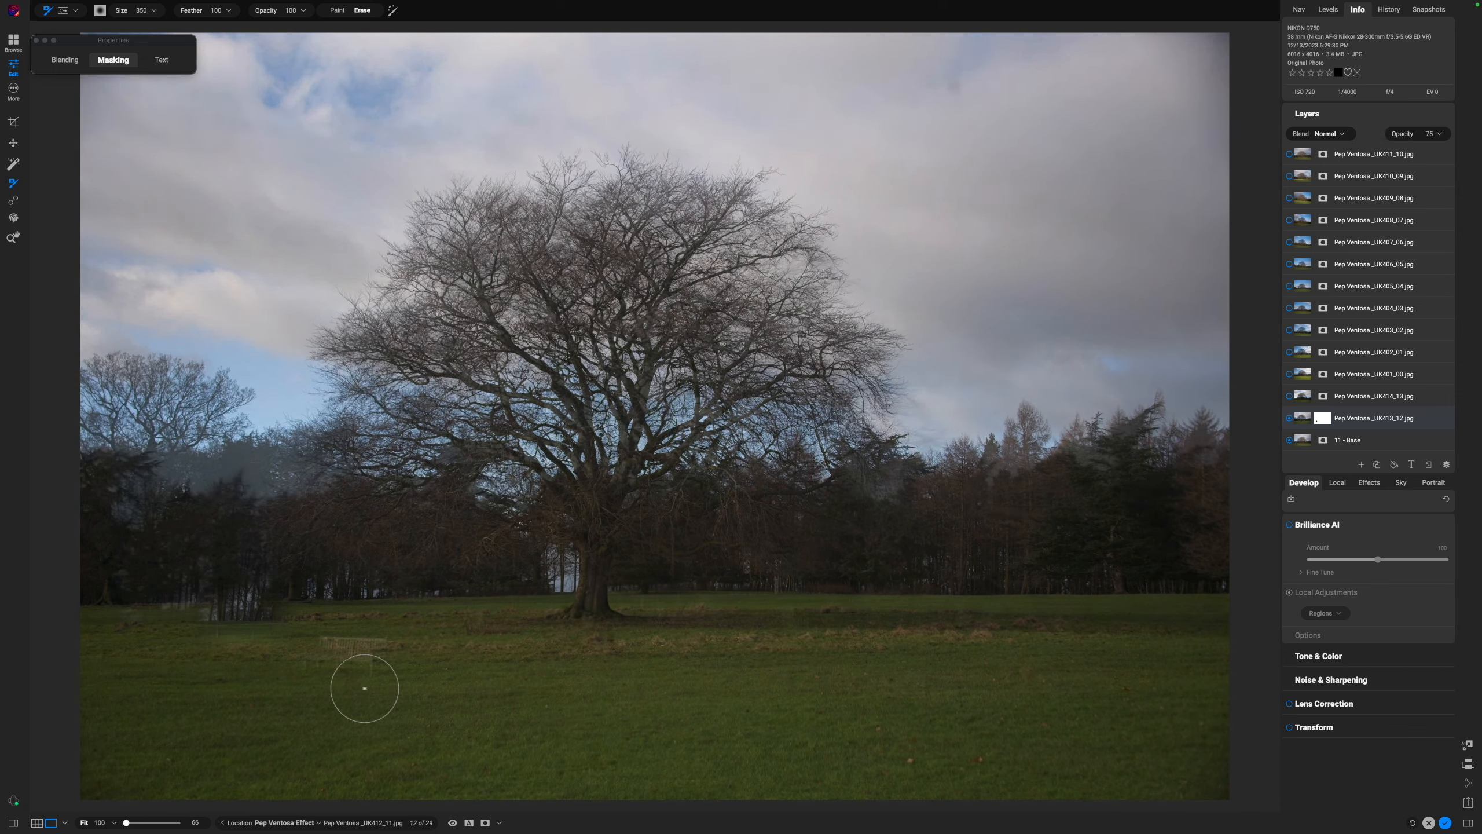
{"action": "mouse_move", "coordinate": [356, 675]}
{"action": "left_mouse_down"}
{"action": "mouse_move", "coordinate": [311, 655]}
{"action": "mouse_move", "coordinate": [372, 657]}
{"action": "mouse_move", "coordinate": [353, 668]}
{"action": "mouse_move", "coordinate": [310, 654]}
{"action": "mouse_move", "coordinate": [344, 644]}
{"action": "mouse_move", "coordinate": [383, 659]}
{"action": "mouse_move", "coordinate": [310, 663]}
{"action": "mouse_move", "coordinate": [315, 643]}
{"action": "mouse_move", "coordinate": [377, 665]}
{"action": "left_mouse_up"}
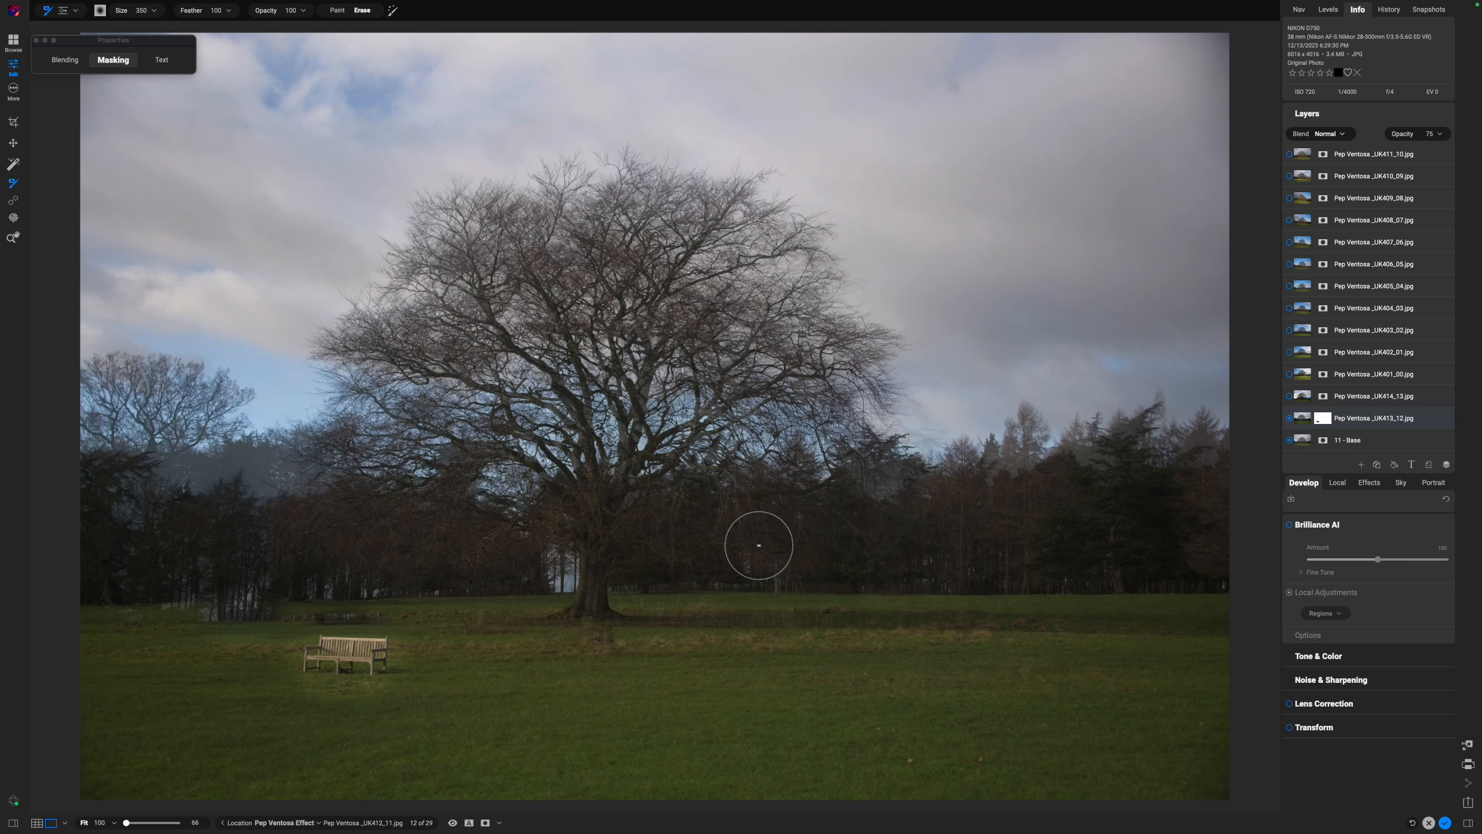
Move the Pep Ventosa _UK413_12.jpg layer down to align its trunk with the base tree, and erase its mask over the base bench again.
{"action": "left_click", "coordinate": [13, 144]}
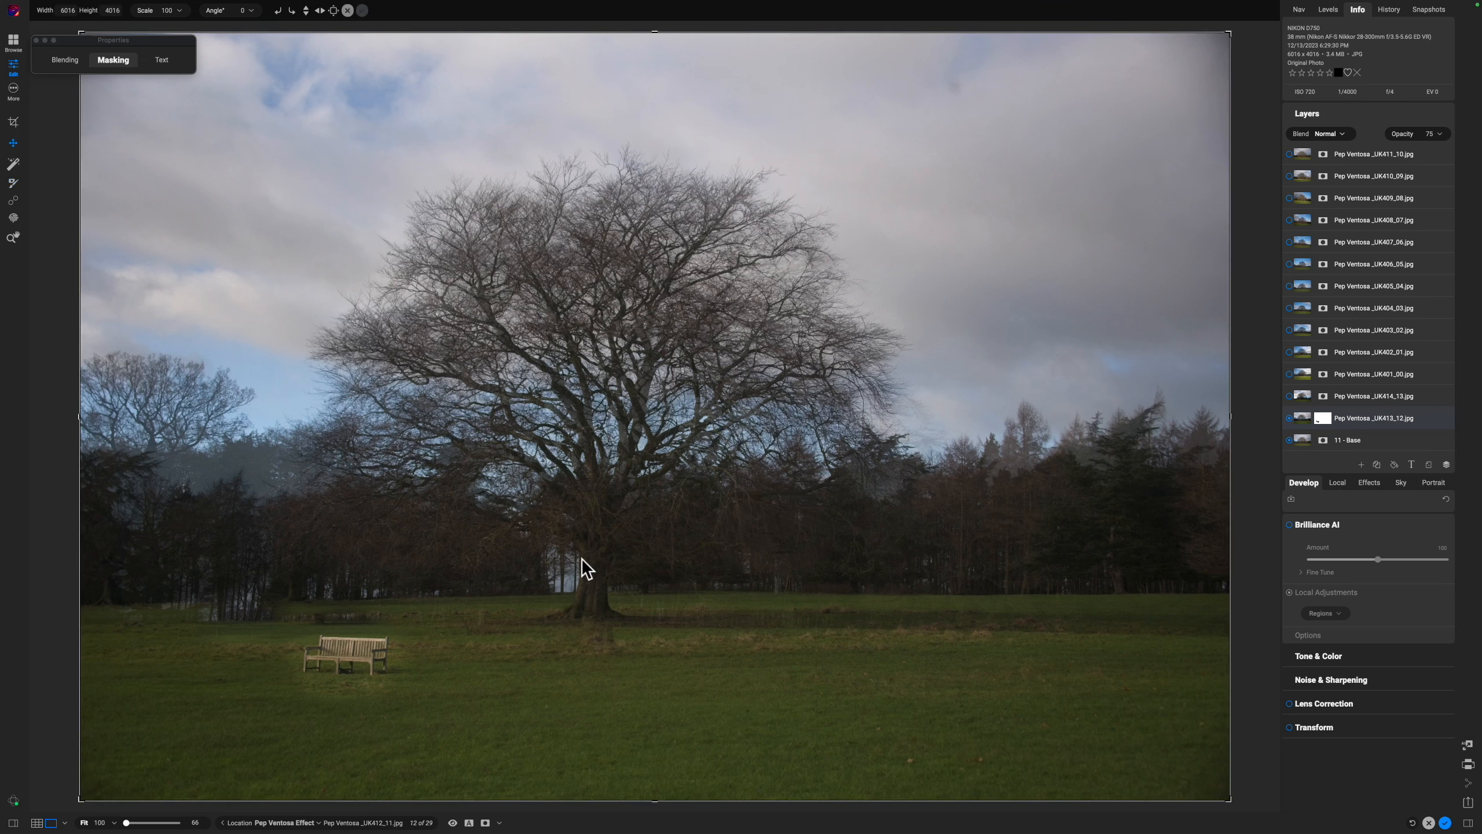
{"action": "left_click_drag", "start_coordinate": [621, 649], "coordinate": [628, 684]}
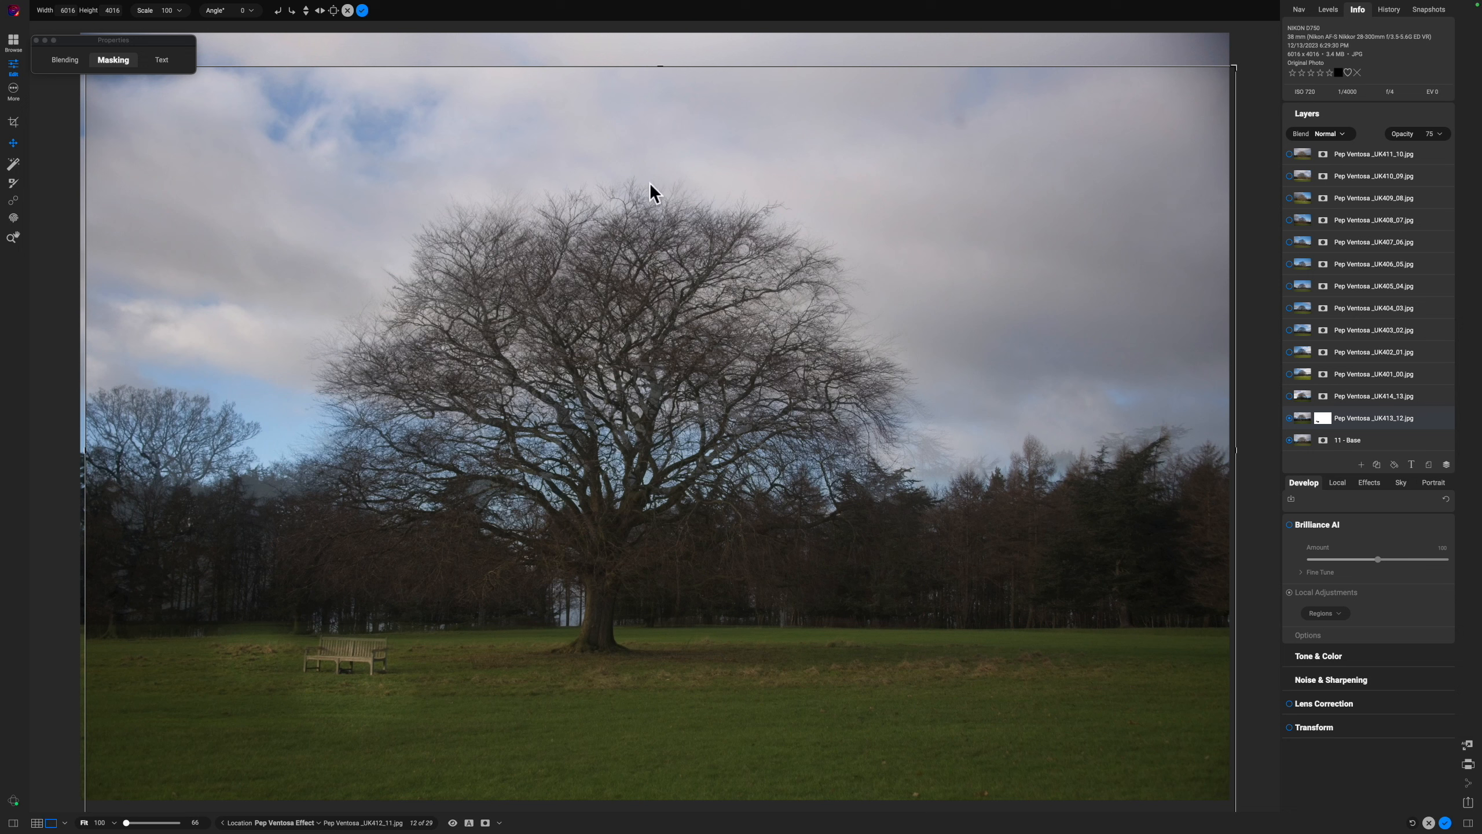
{"action": "left_click", "coordinate": [1323, 418]}
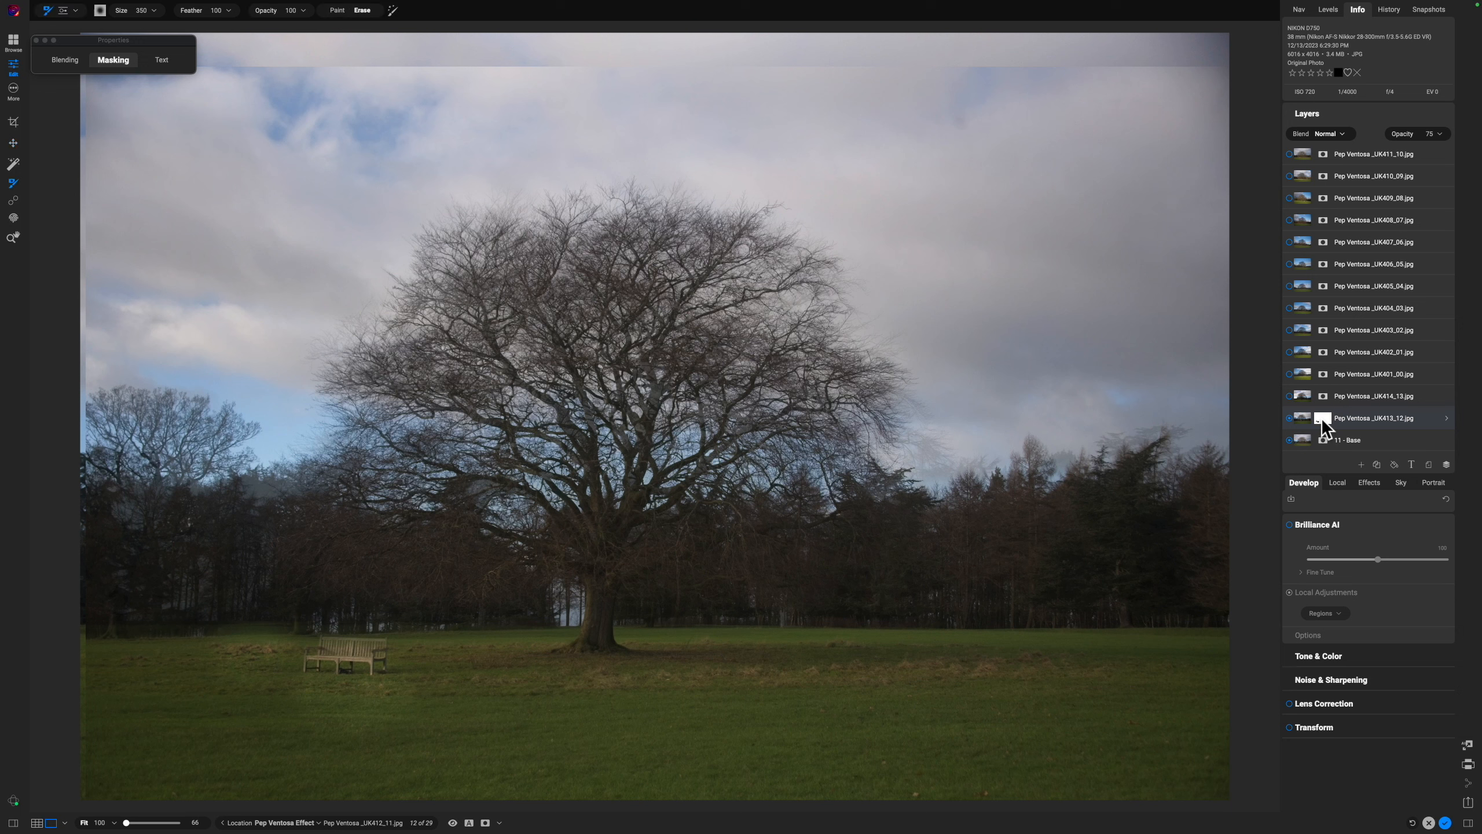
{"action": "mouse_move", "coordinate": [386, 663]}
{"action": "left_mouse_down"}
{"action": "mouse_move", "coordinate": [311, 656]}
{"action": "mouse_move", "coordinate": [344, 642]}
{"action": "mouse_move", "coordinate": [396, 666]}
{"action": "mouse_move", "coordinate": [297, 662]}
{"action": "left_mouse_up"}
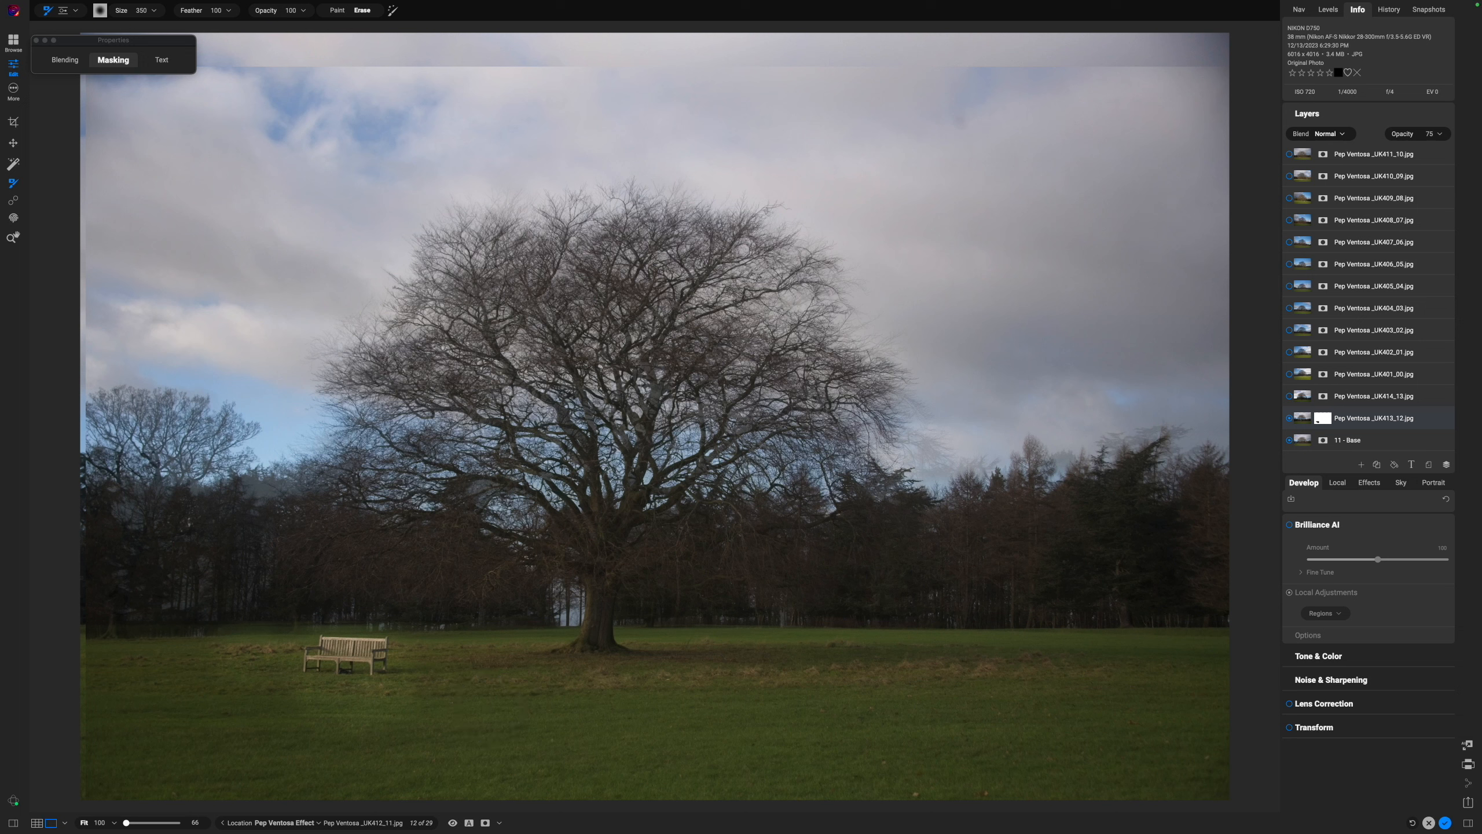
Set the Pep Ventosa _UK413_12.jpg layer's blend mode to Multiply.
{"action": "left_click", "coordinate": [1342, 133]}
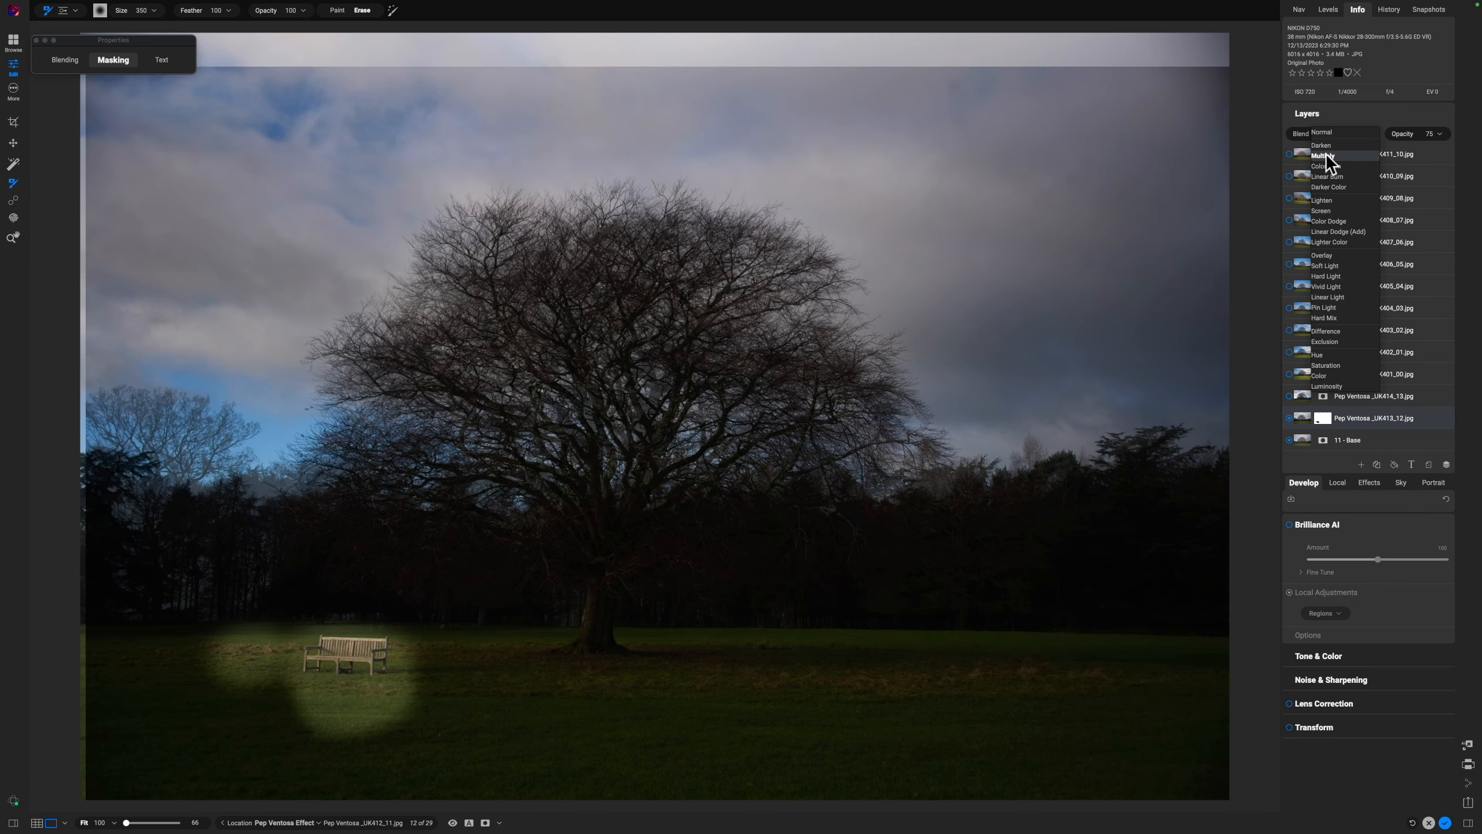
{"action": "left_click", "coordinate": [1325, 156]}
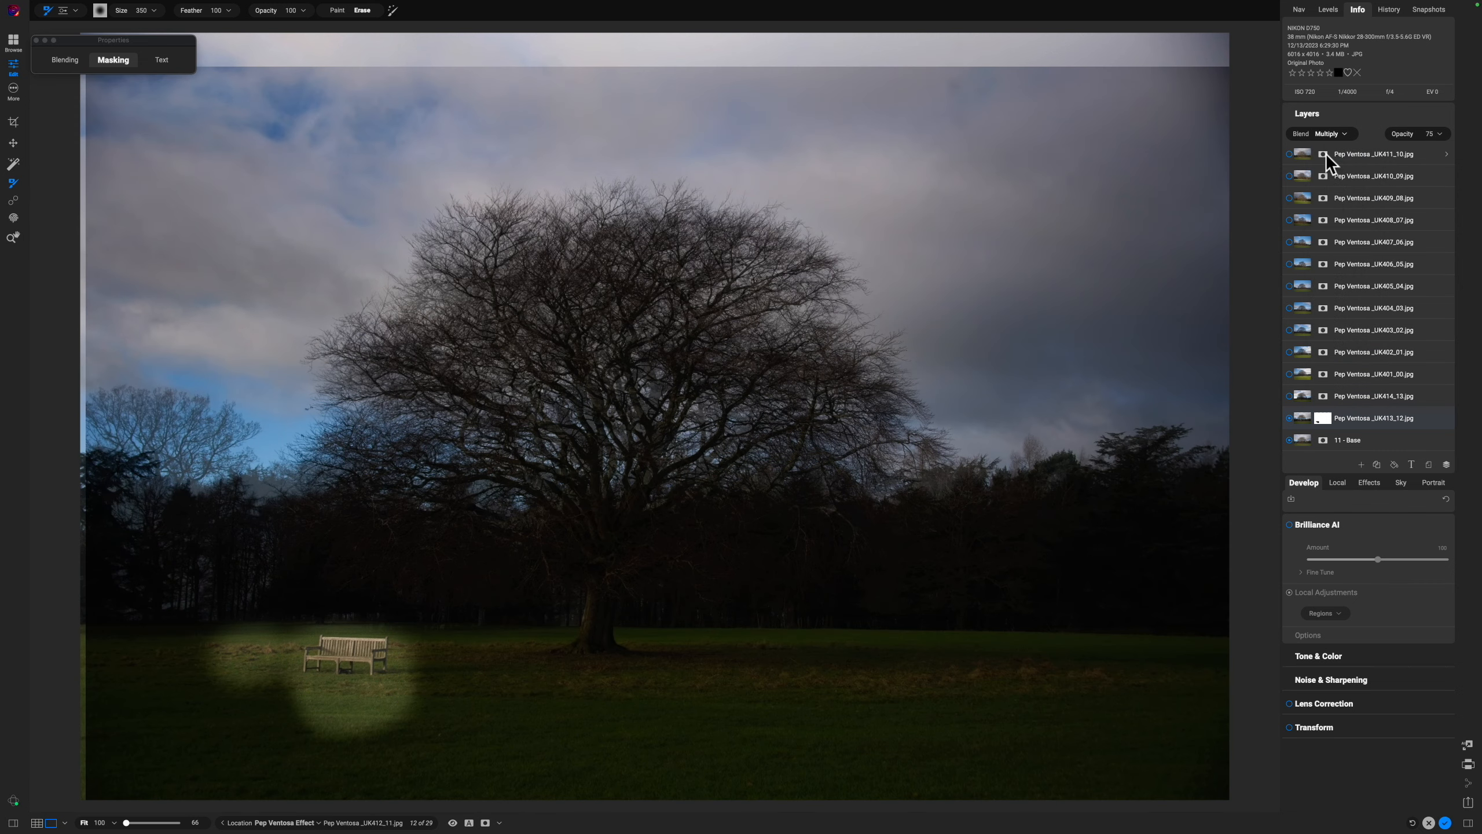
Show the Pep Ventosa _UK414_13.jpg layer and erase the small bench near its edge with the masking brush.
{"action": "left_click", "coordinate": [1290, 397]}
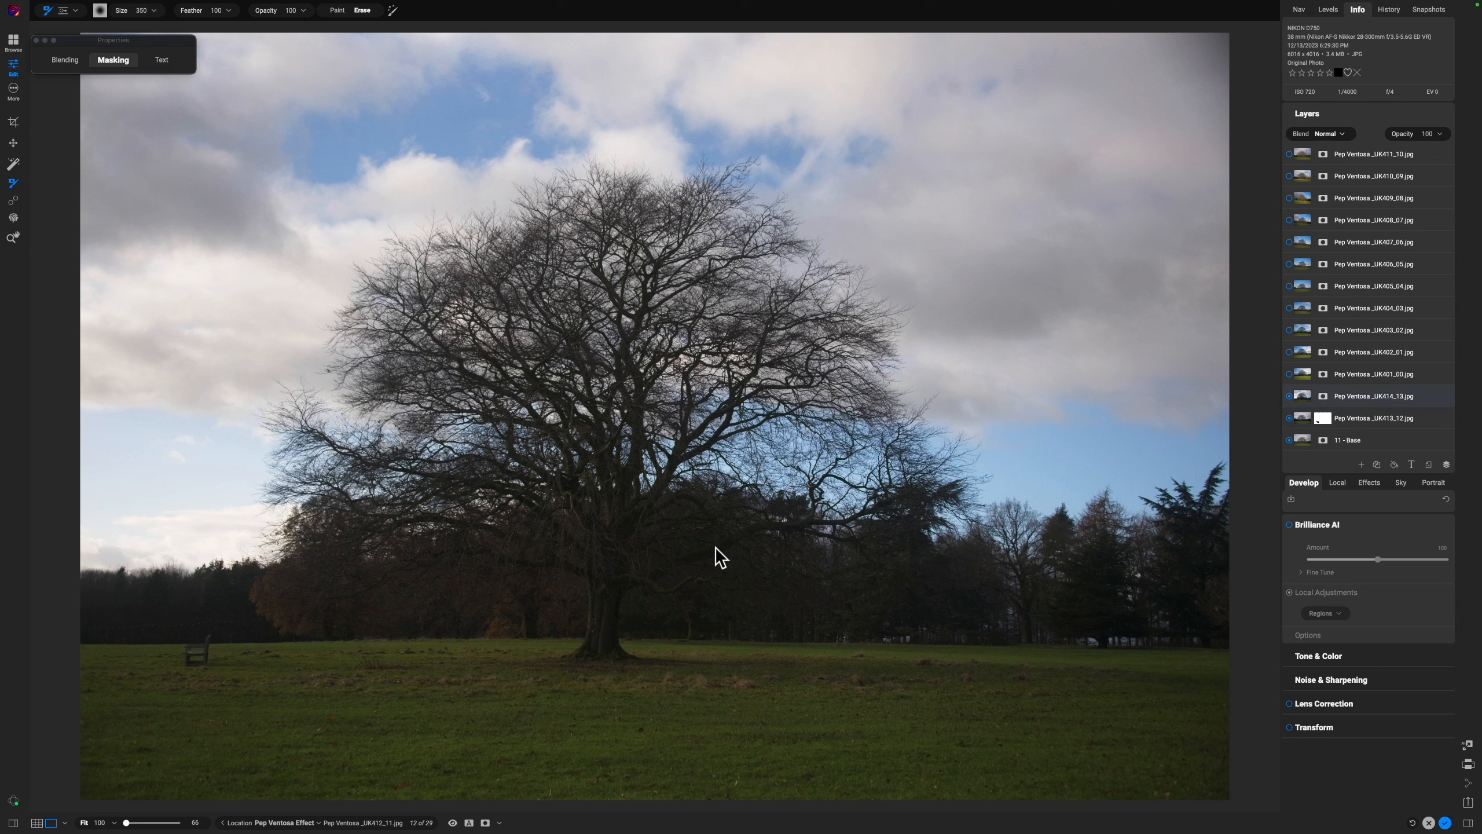
{"action": "left_click", "coordinate": [359, 642]}
{"action": "left_click", "coordinate": [203, 648]}
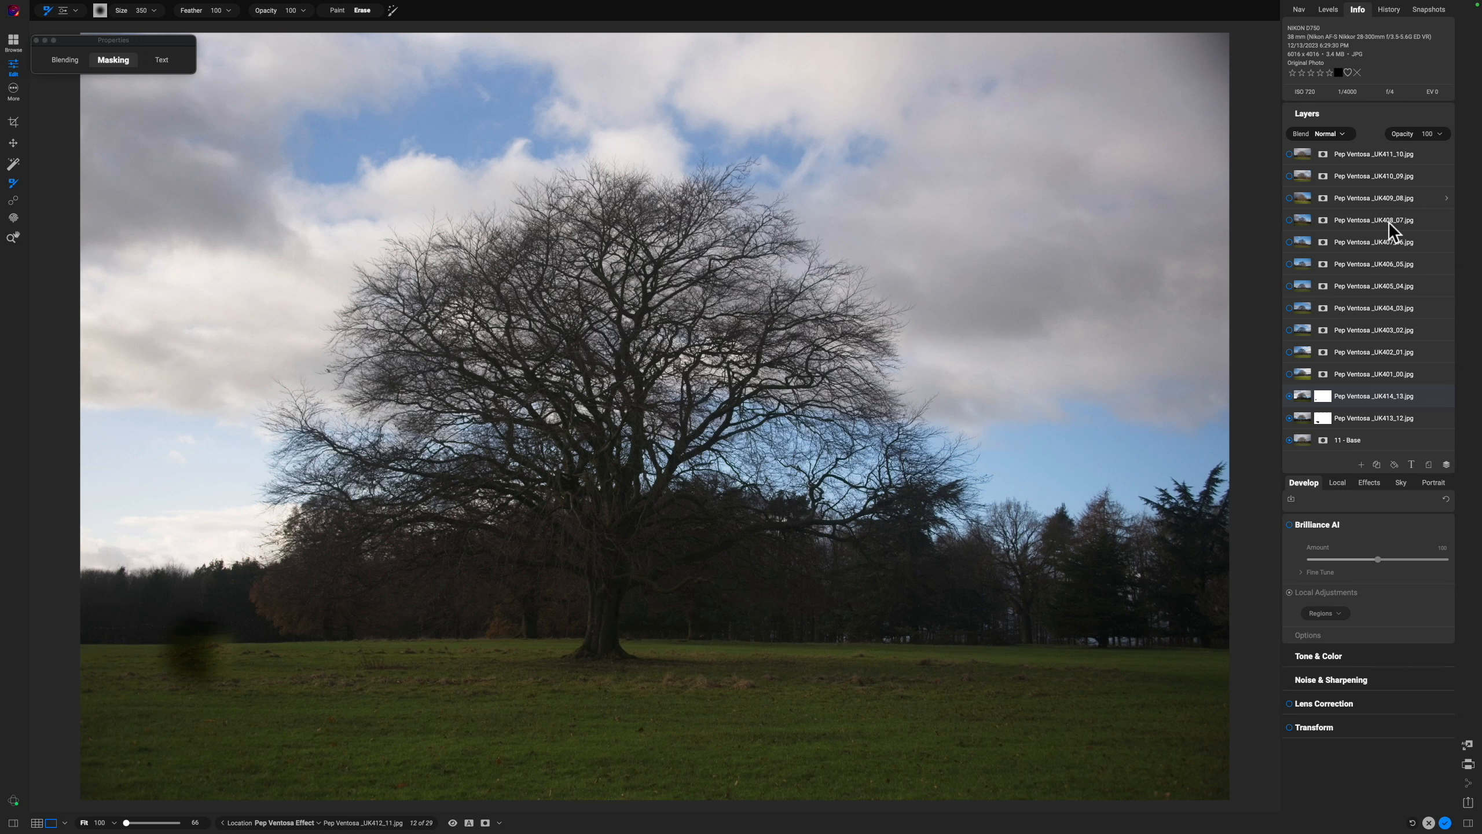
Lower the Pep Ventosa _UK414_13.jpg layer's opacity to 70 and shift it slightly up and left to align its trunk with the base tree.
{"action": "left_click", "coordinate": [1351, 416]}
{"action": "left_click_drag", "start_coordinate": [1407, 137], "coordinate": [1390, 144]}
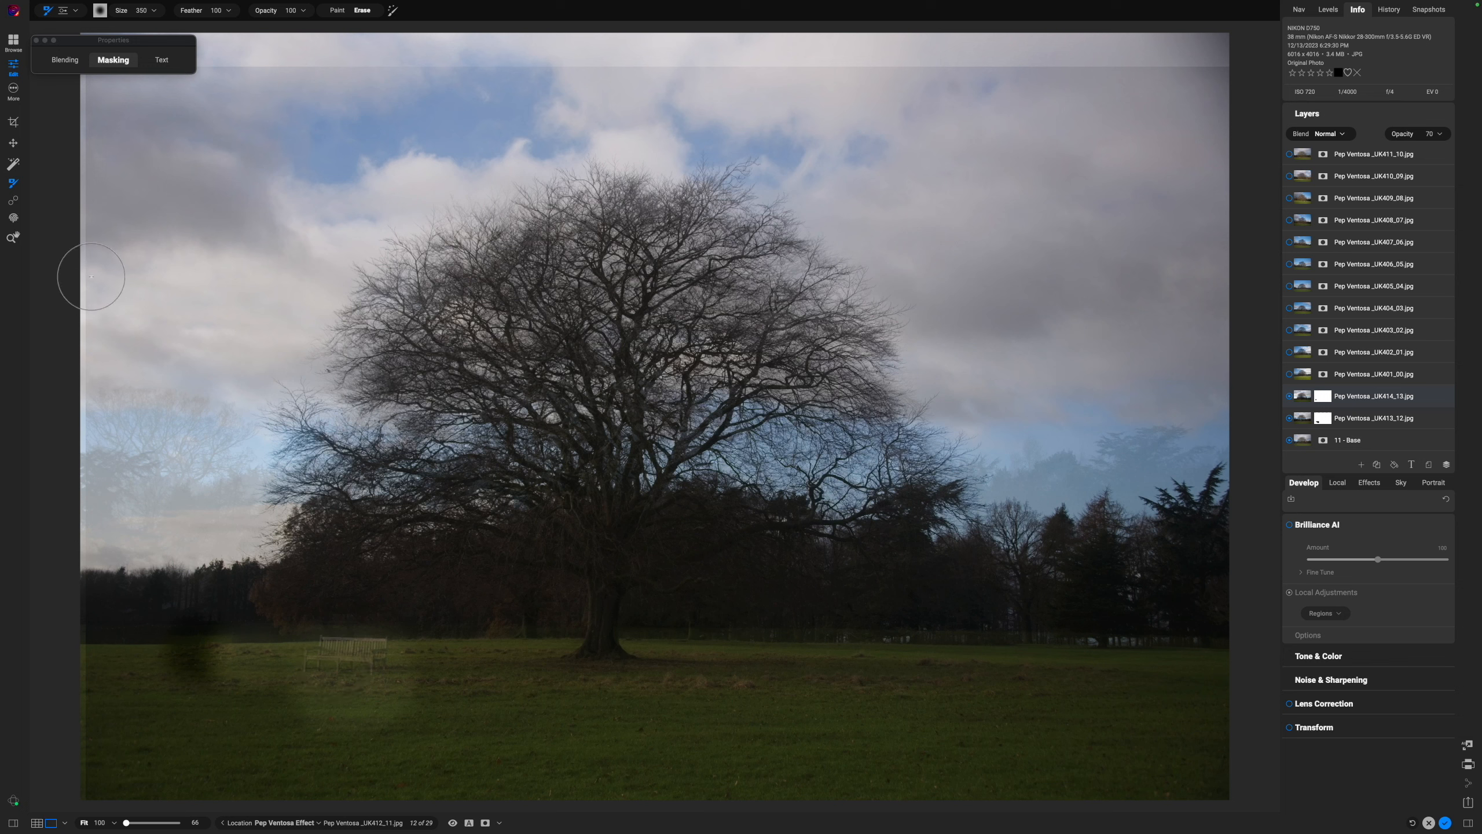
{"action": "left_click", "coordinate": [13, 144]}
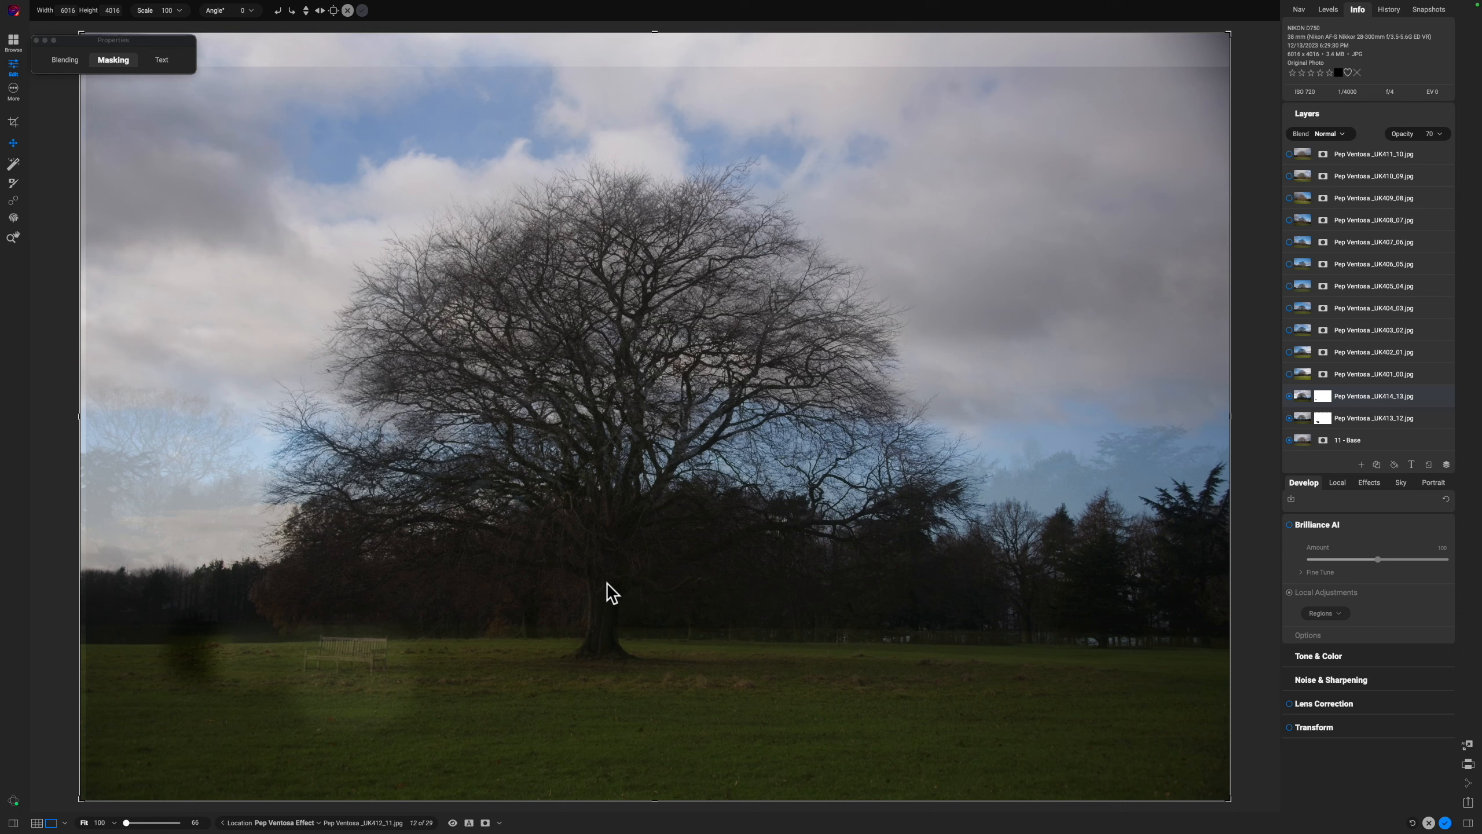
{"action": "mouse_move", "coordinate": [579, 549]}
{"action": "left_mouse_down"}
{"action": "mouse_move", "coordinate": [592, 520]}
{"action": "mouse_move", "coordinate": [624, 517]}
{"action": "mouse_move", "coordinate": [561, 539]}
{"action": "mouse_move", "coordinate": [574, 537]}
{"action": "left_mouse_up"}
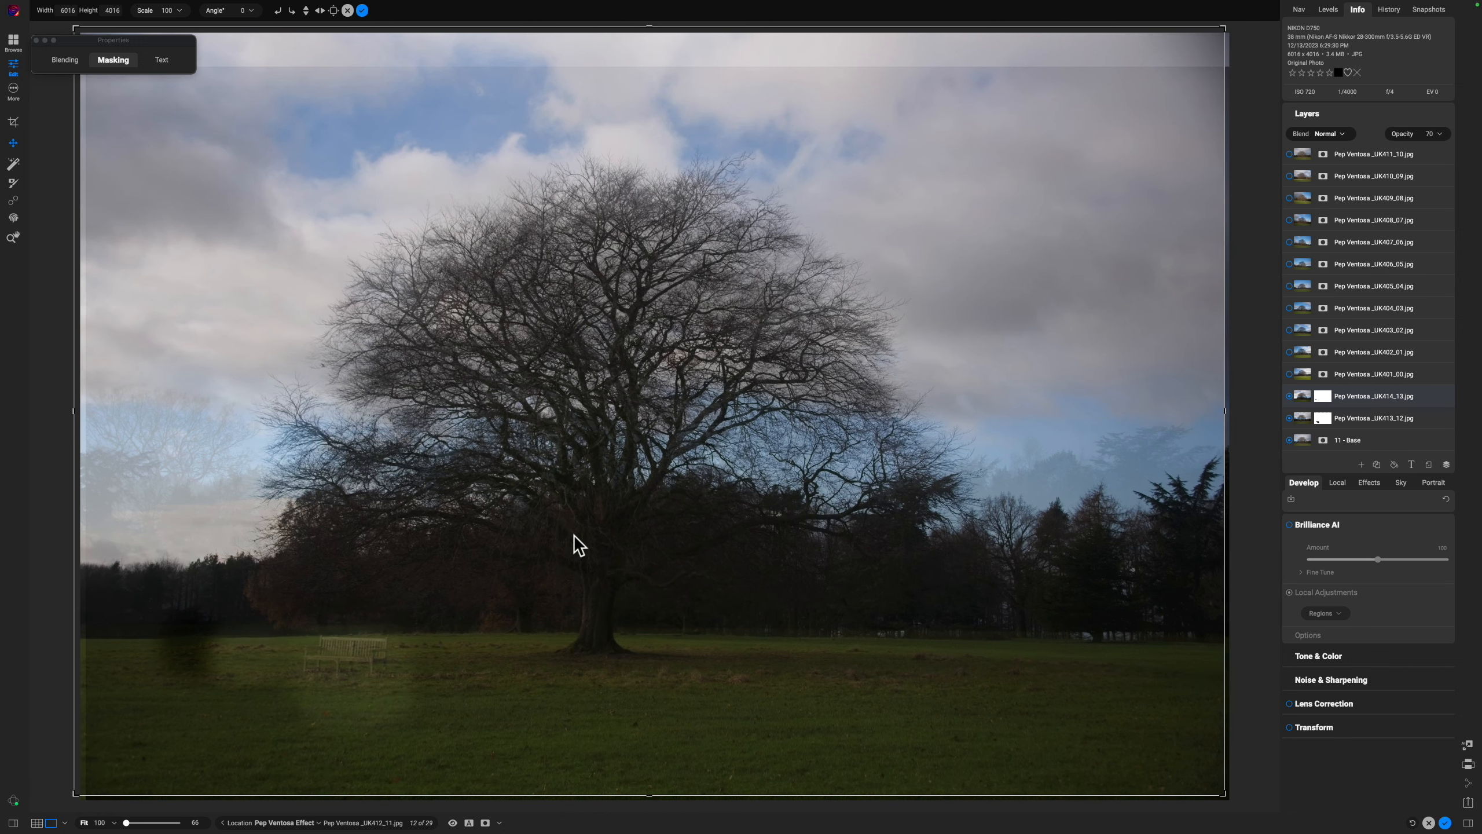
Set the Pep Ventosa _UK414_13.jpg layer's blend mode to Screen and erase its mask over the base photo's bench.
{"action": "left_click", "coordinate": [1333, 136]}
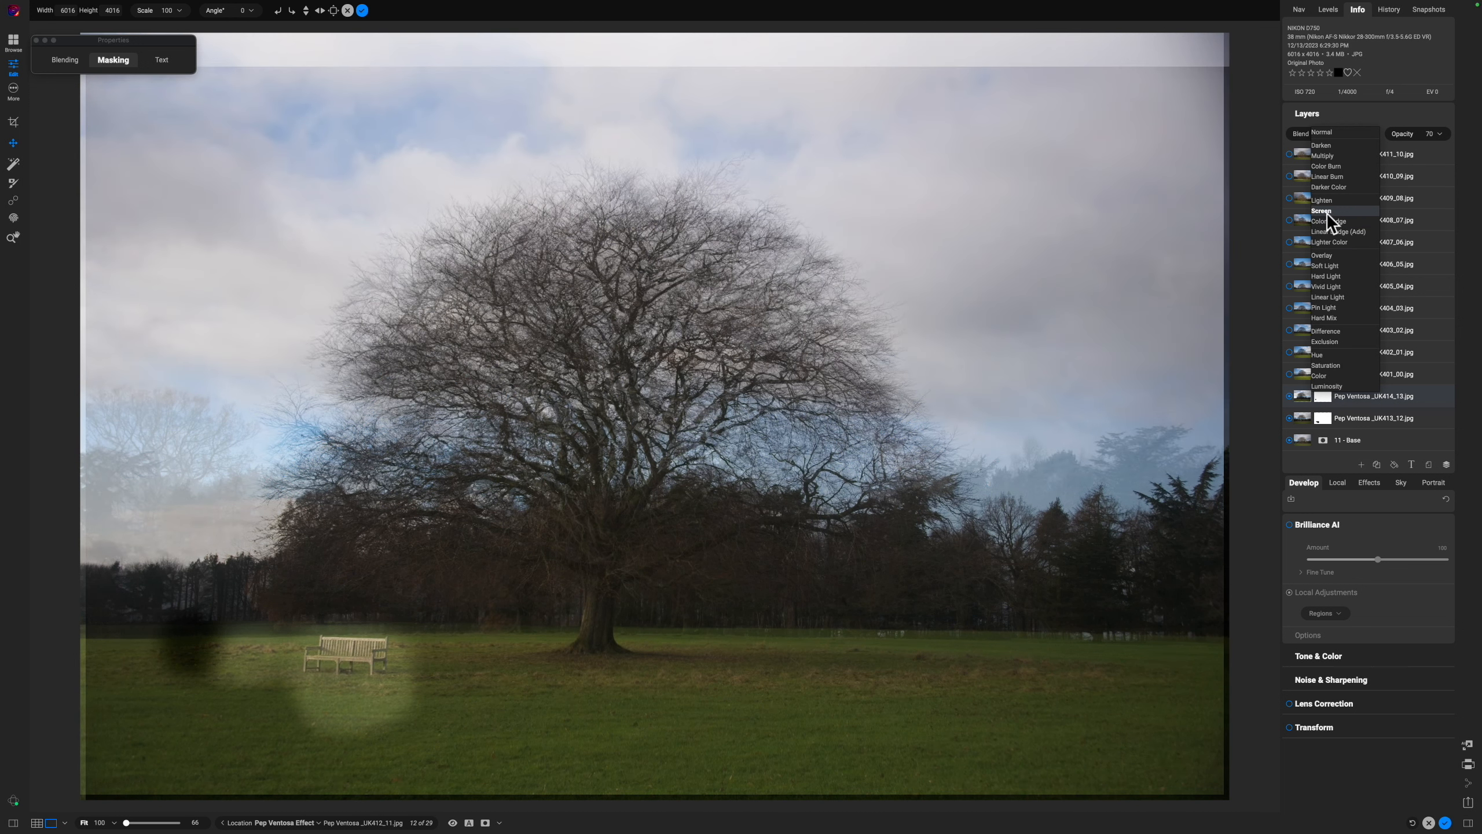
{"action": "left_click", "coordinate": [1325, 212]}
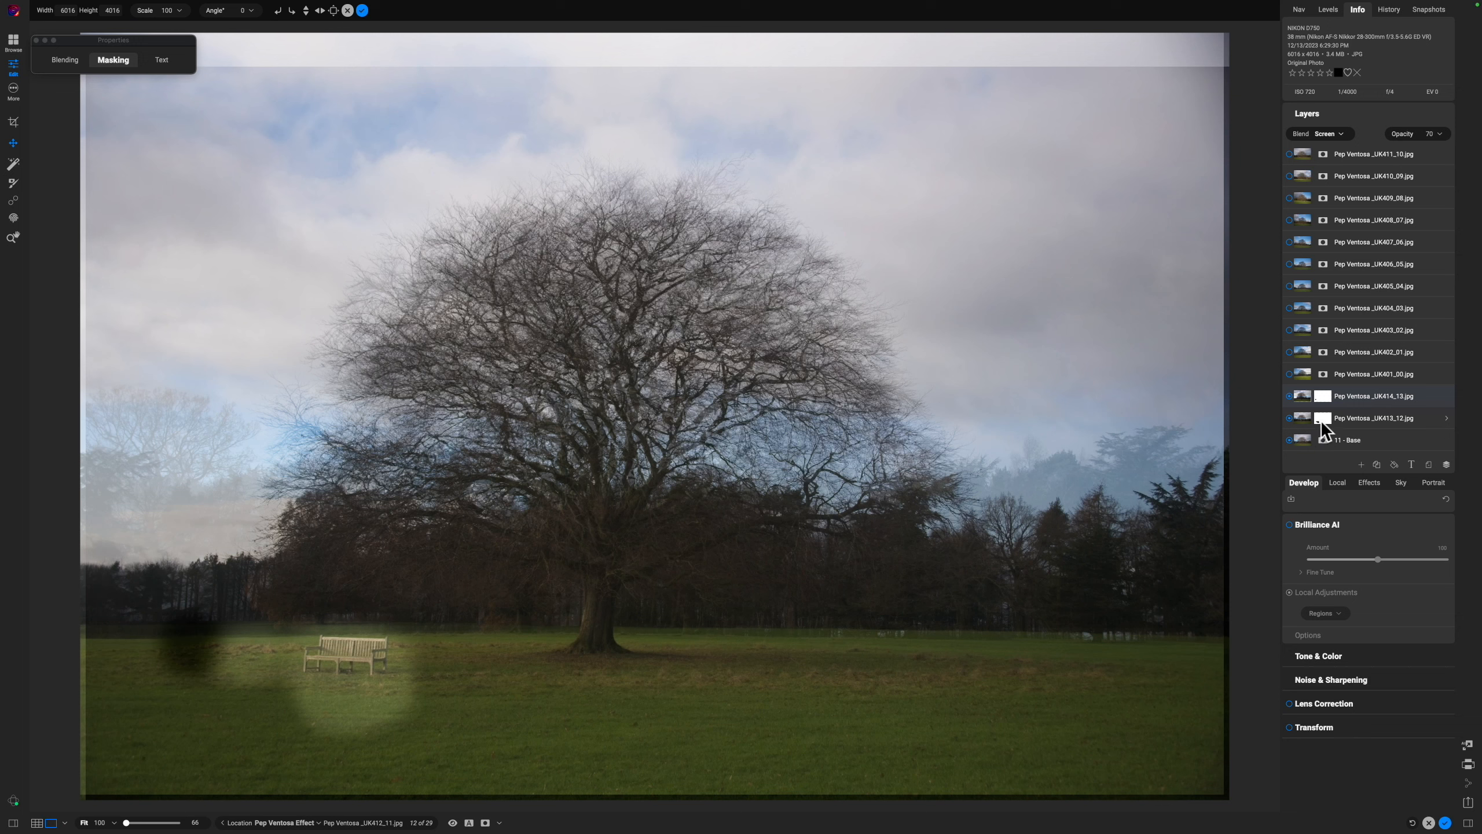
{"action": "left_click", "coordinate": [1322, 395]}
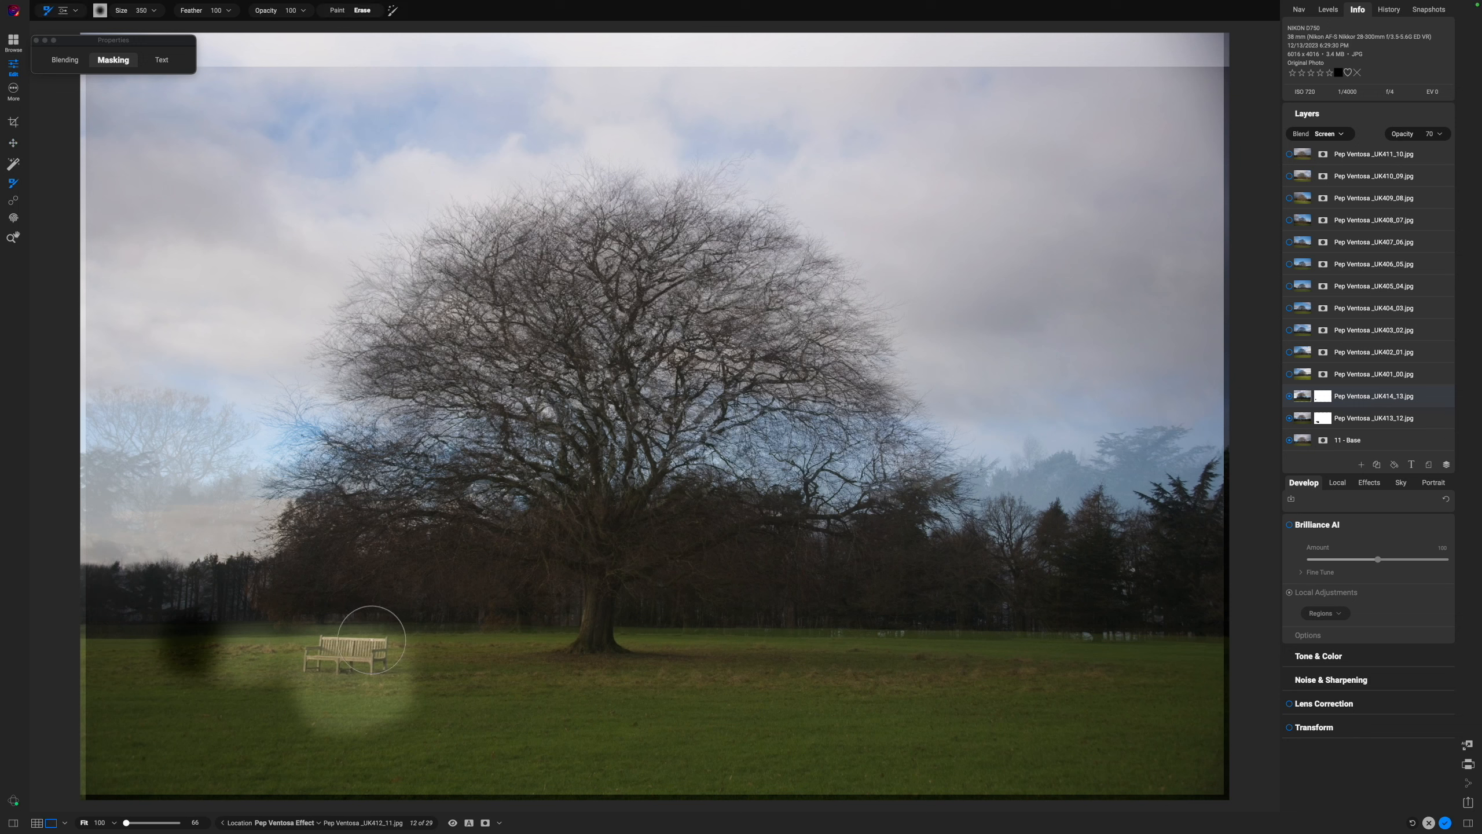
{"action": "mouse_move", "coordinate": [369, 655]}
{"action": "left_mouse_down"}
{"action": "mouse_move", "coordinate": [317, 656]}
{"action": "mouse_move", "coordinate": [403, 645]}
{"action": "mouse_move", "coordinate": [380, 698]}
{"action": "mouse_move", "coordinate": [344, 714]}
{"action": "mouse_move", "coordinate": [298, 672]}
{"action": "mouse_move", "coordinate": [208, 656]}
{"action": "mouse_move", "coordinate": [374, 641]}
{"action": "left_mouse_up"}
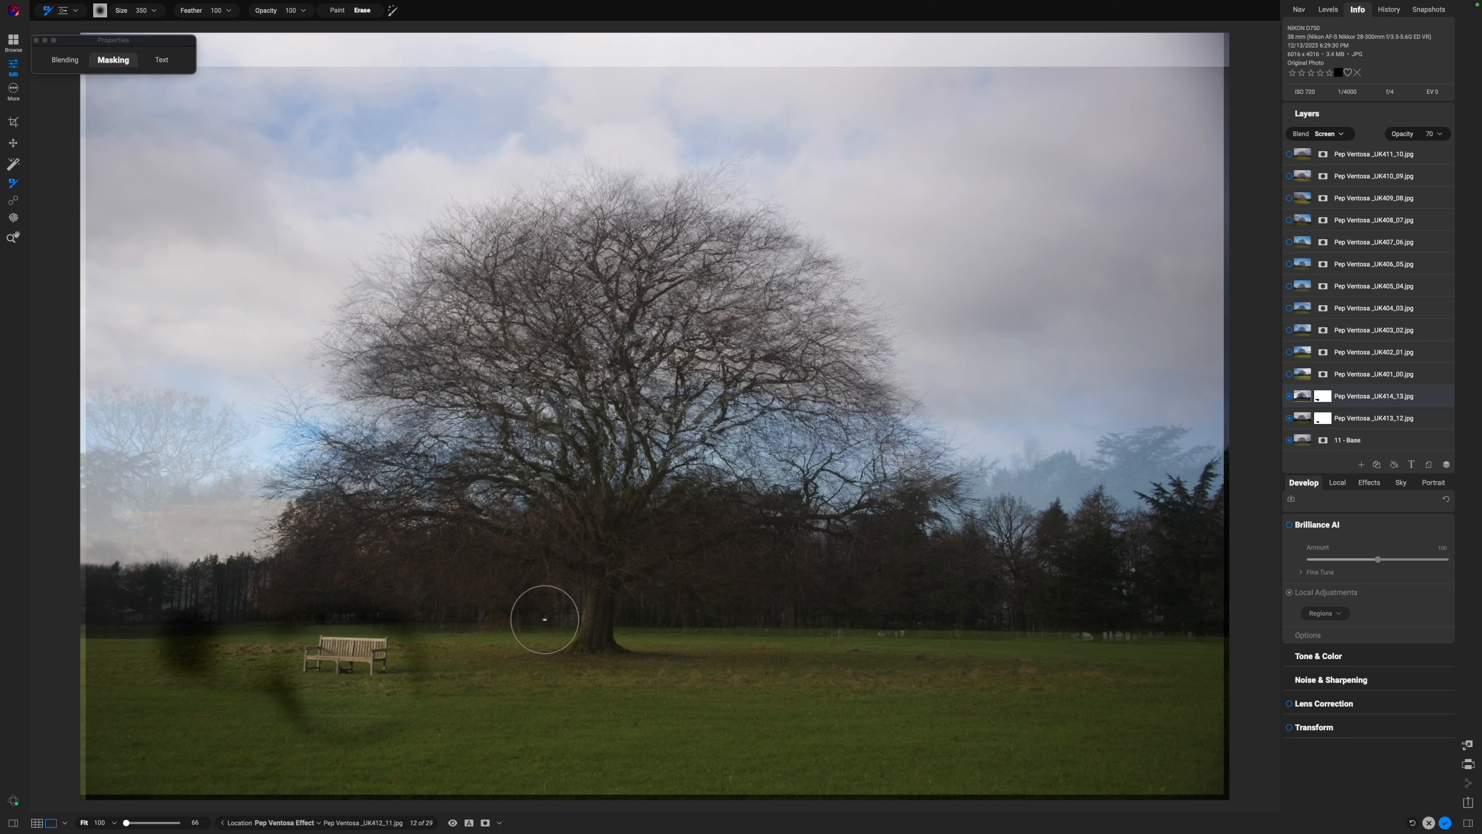
Show the Pep Ventosa _UK401_00.jpg layer and reduce its opacity to 31 so the trunks beneath can be compared.
{"action": "left_click", "coordinate": [1288, 374]}
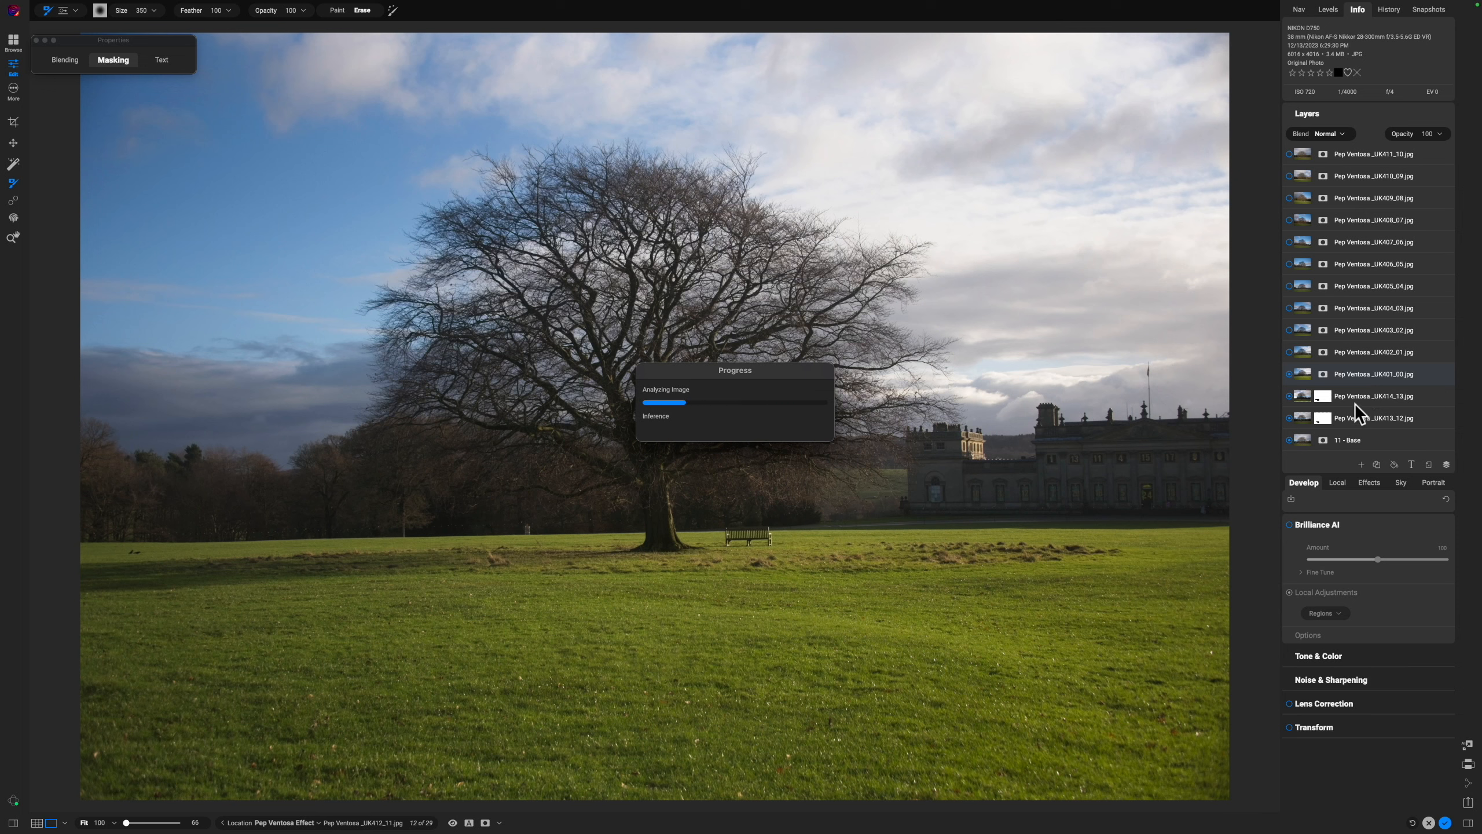
{"action": "mouse_move", "coordinate": [1404, 133]}
{"action": "left_mouse_down"}
{"action": "mouse_move", "coordinate": [1376, 135]}
{"action": "mouse_move", "coordinate": [1382, 145]}
{"action": "left_mouse_up"}
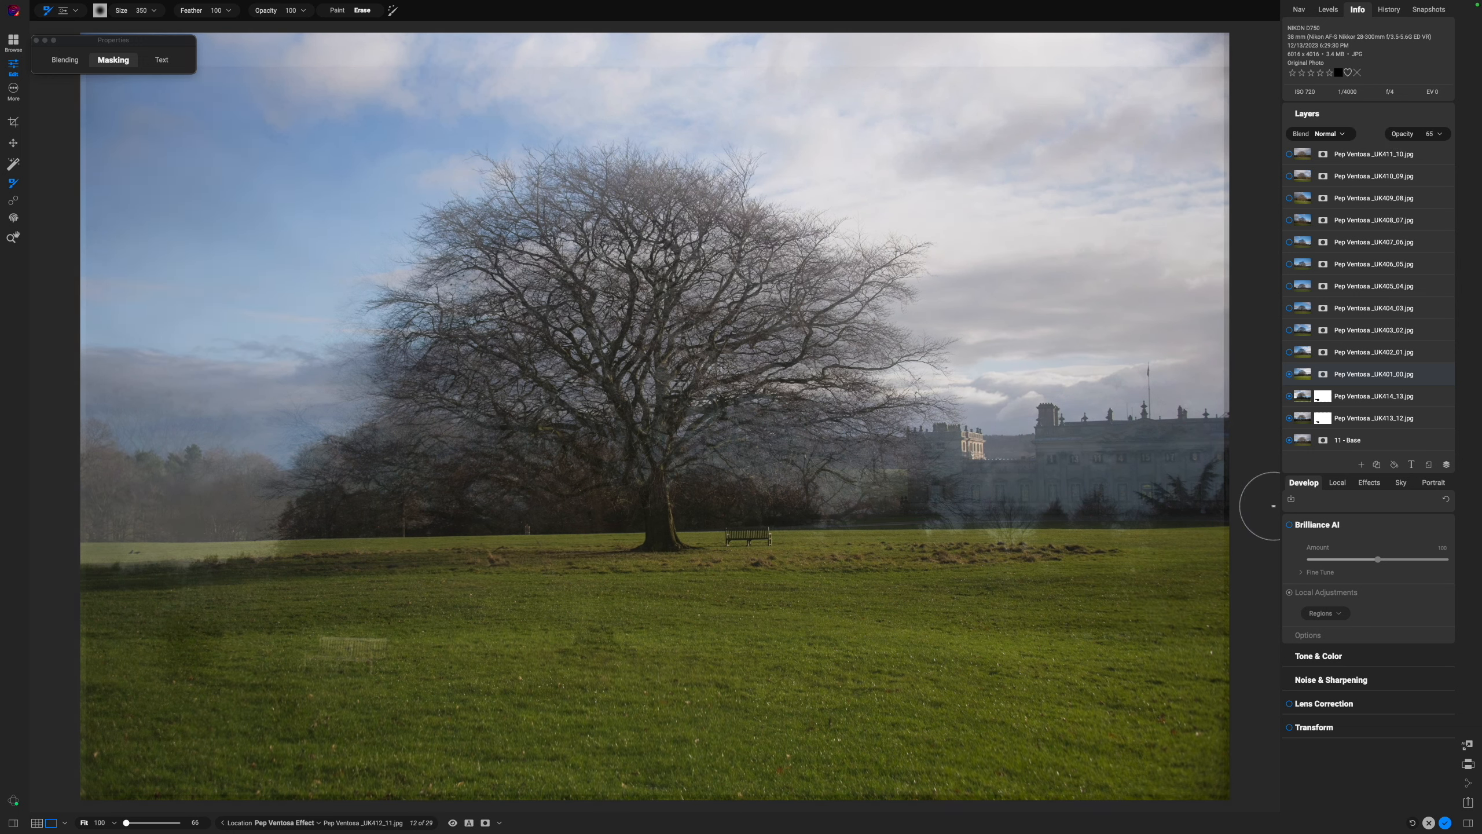
{"action": "key", "text": "v"}
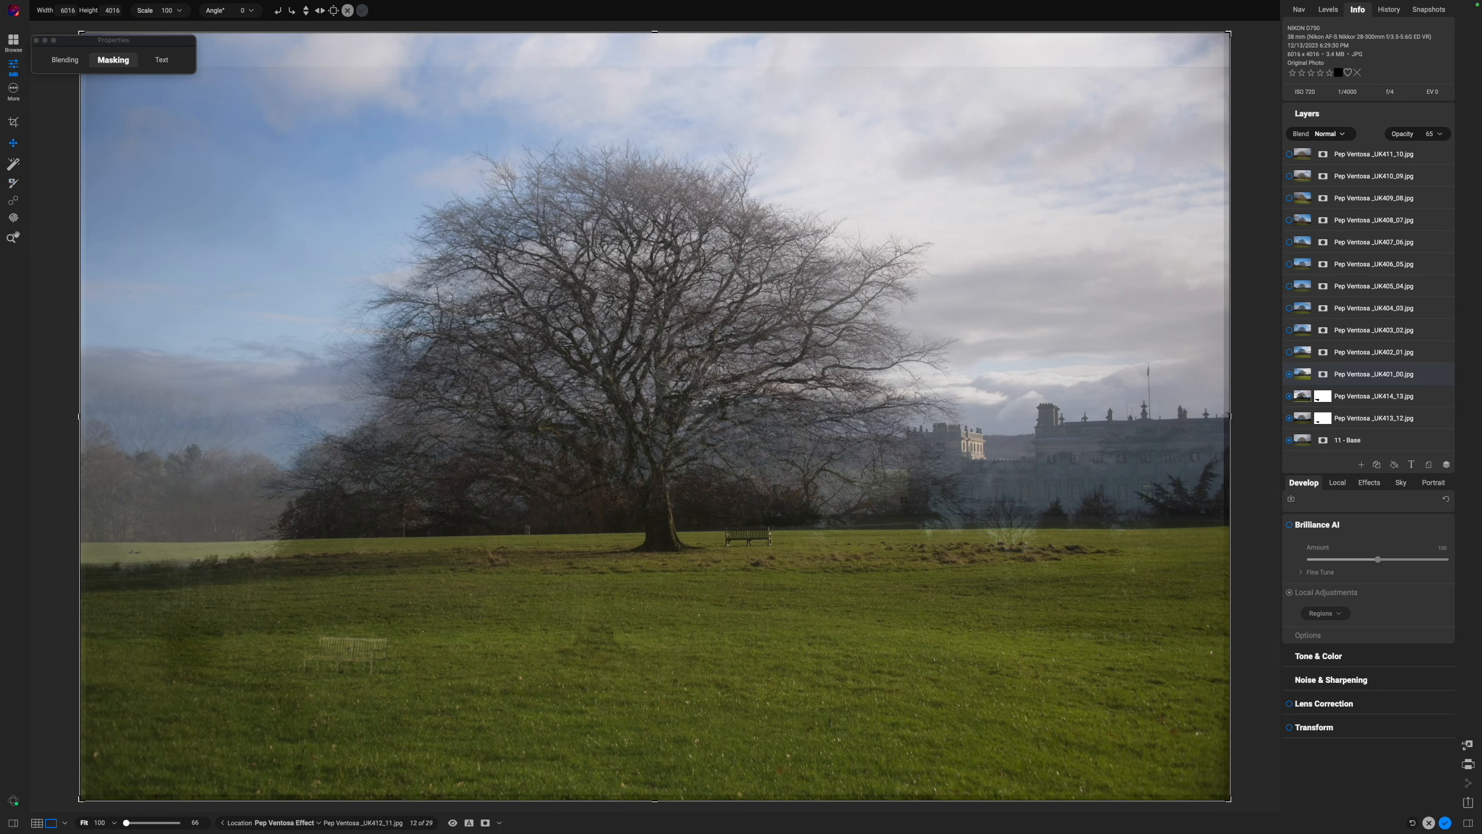
{"action": "left_click", "coordinate": [651, 471]}
{"action": "left_click_drag", "start_coordinate": [650, 471], "coordinate": [724, 480]}
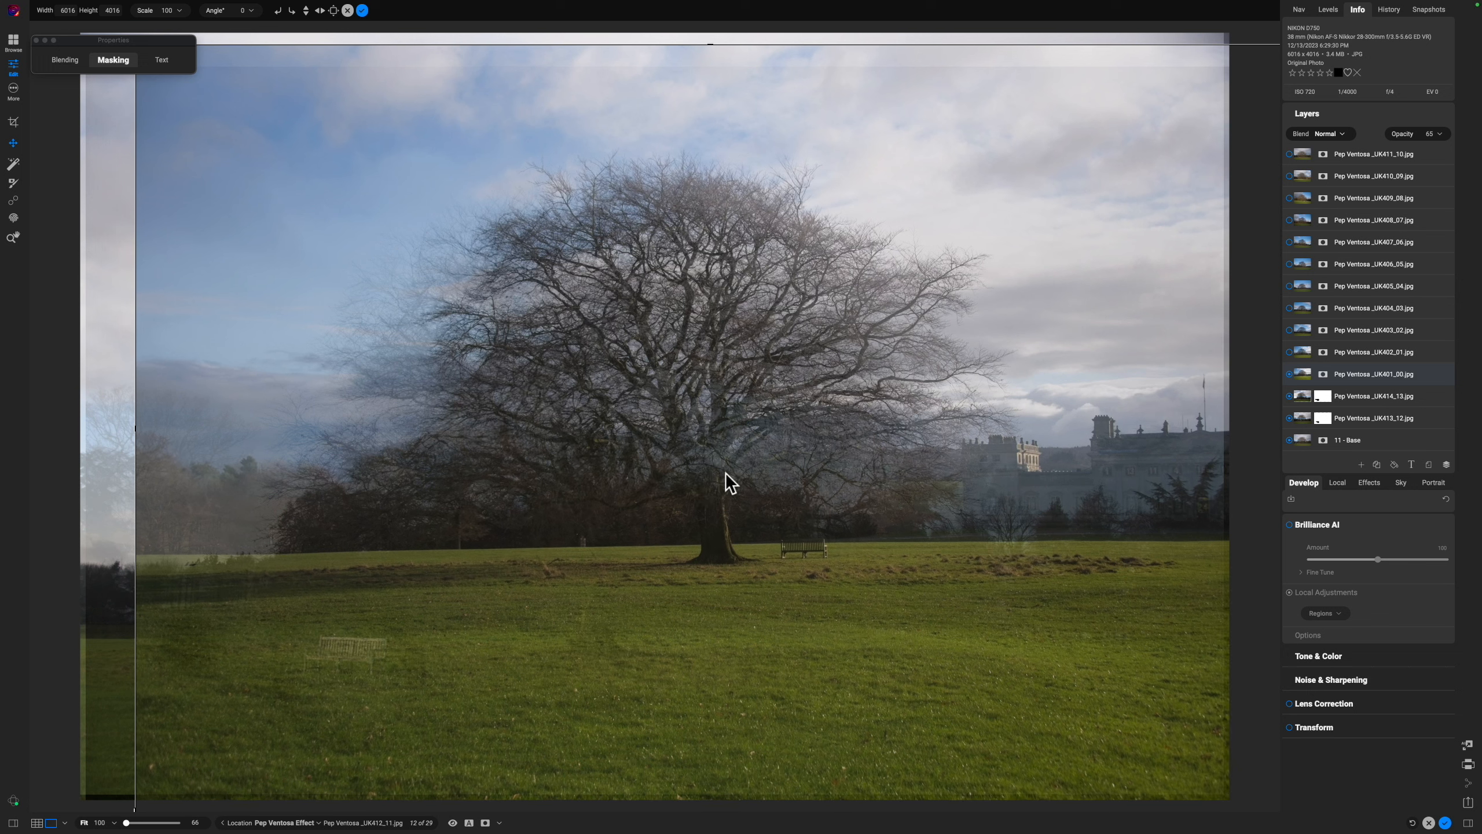
{"action": "left_click_drag", "start_coordinate": [1400, 143], "coordinate": [1375, 145]}
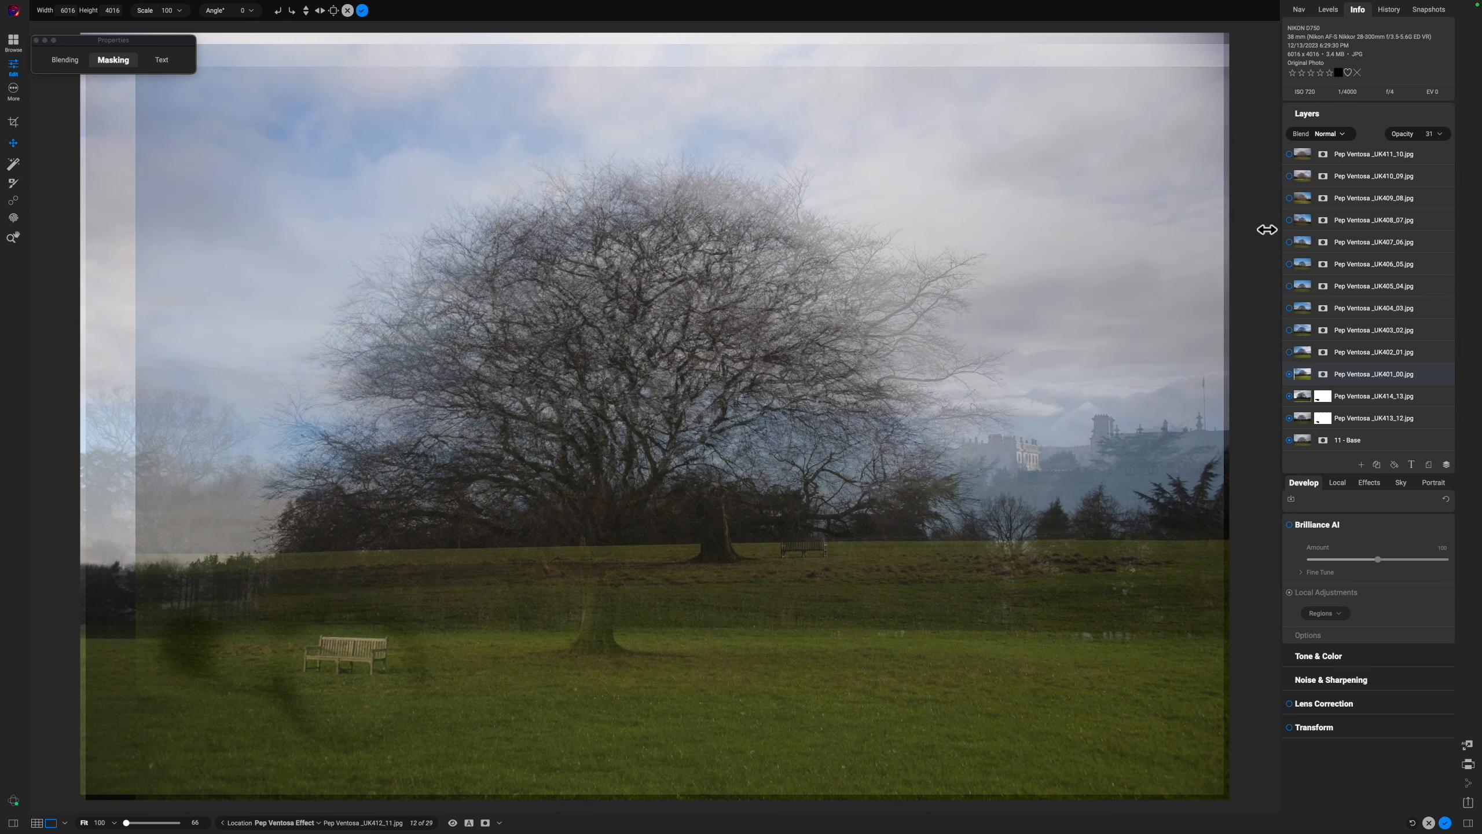
Move the Pep Ventosa _UK401_00.jpg layer down and left to align its trunk with the base tree, and raise its opacity to 55.
{"action": "left_click_drag", "start_coordinate": [674, 424], "coordinate": [565, 516]}
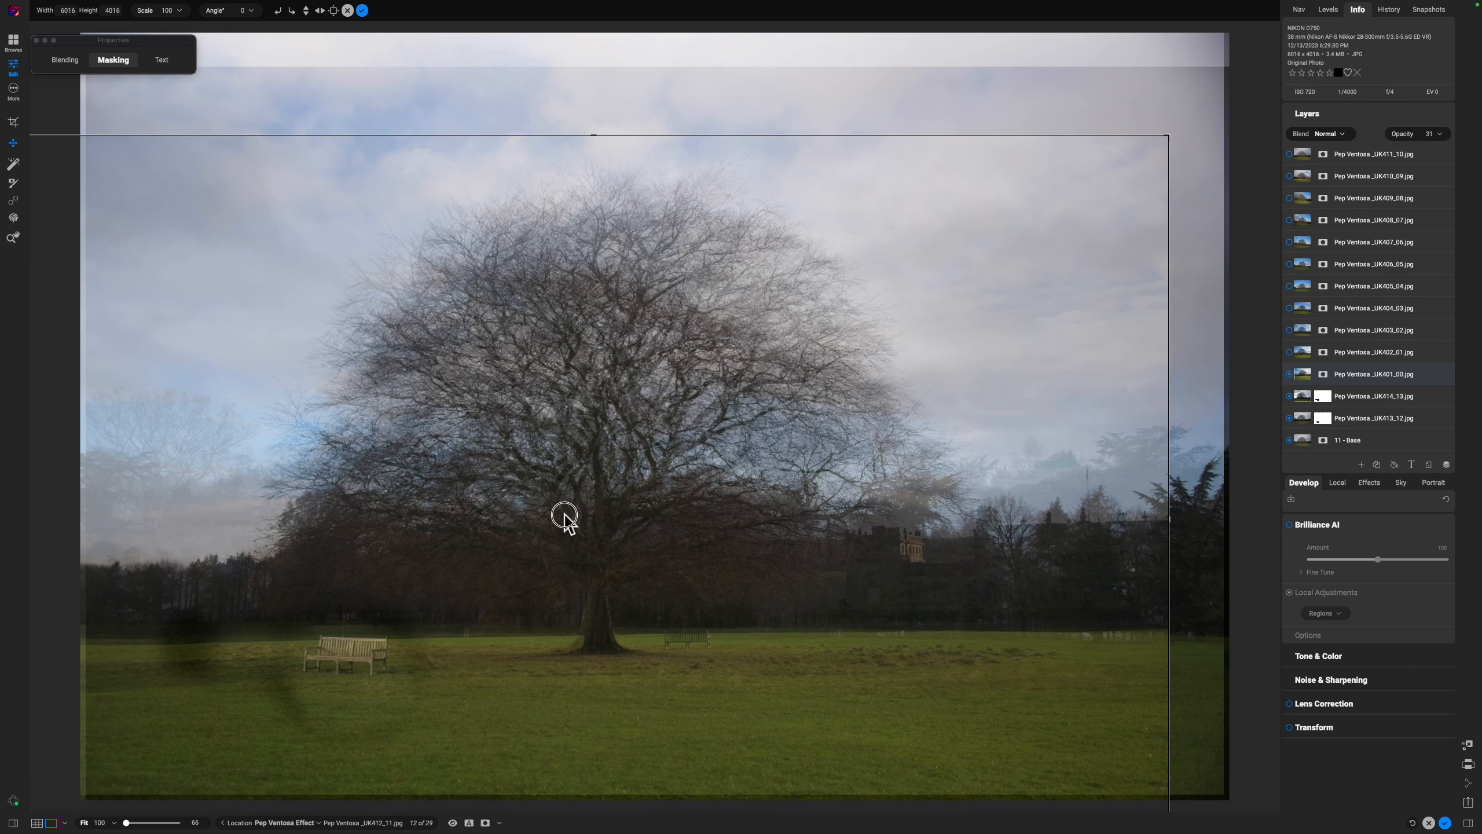
{"action": "left_click_drag", "start_coordinate": [565, 516], "coordinate": [565, 515]}
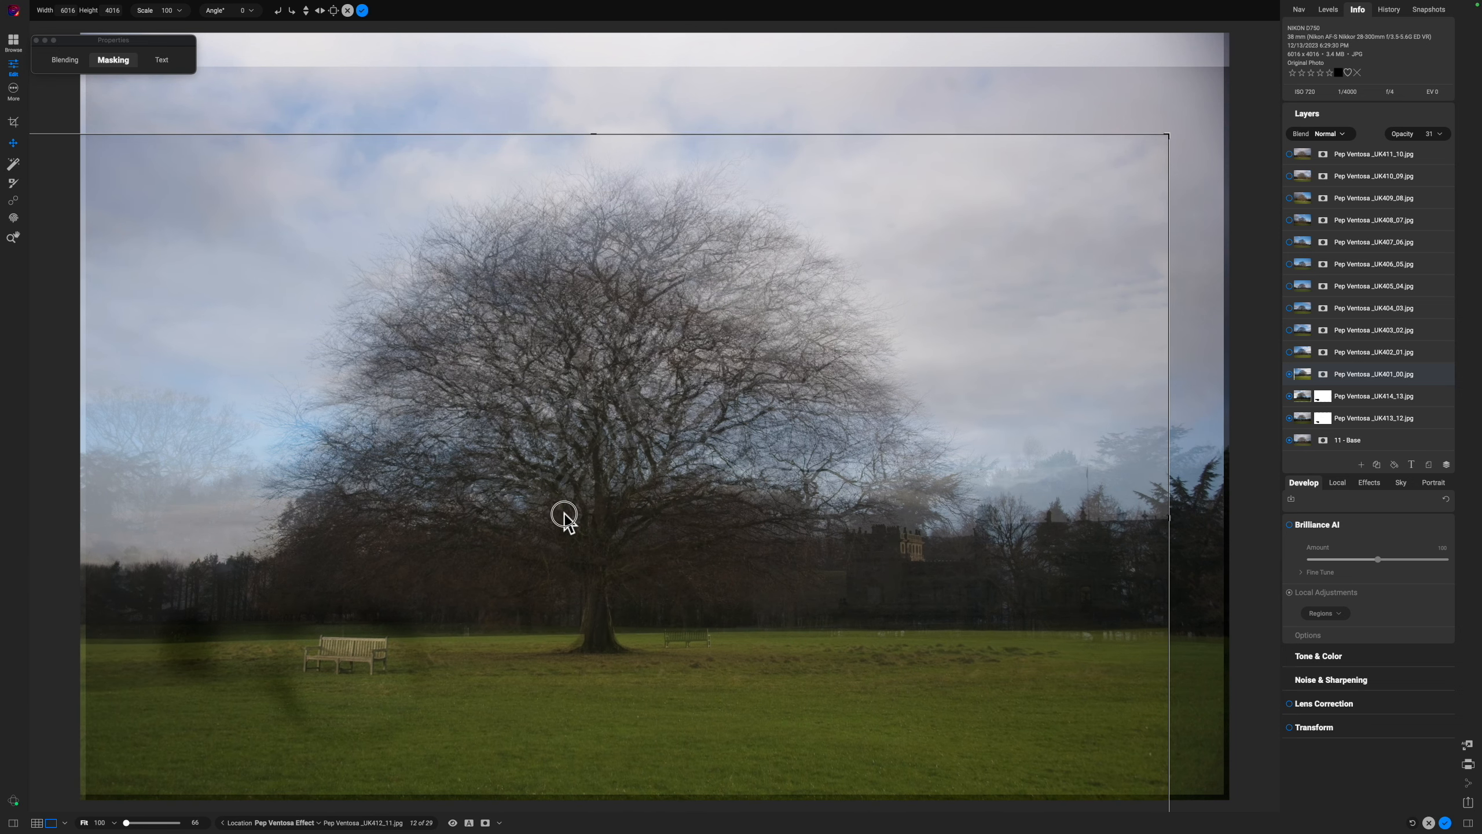
{"action": "left_click_drag", "start_coordinate": [564, 516], "coordinate": [563, 517]}
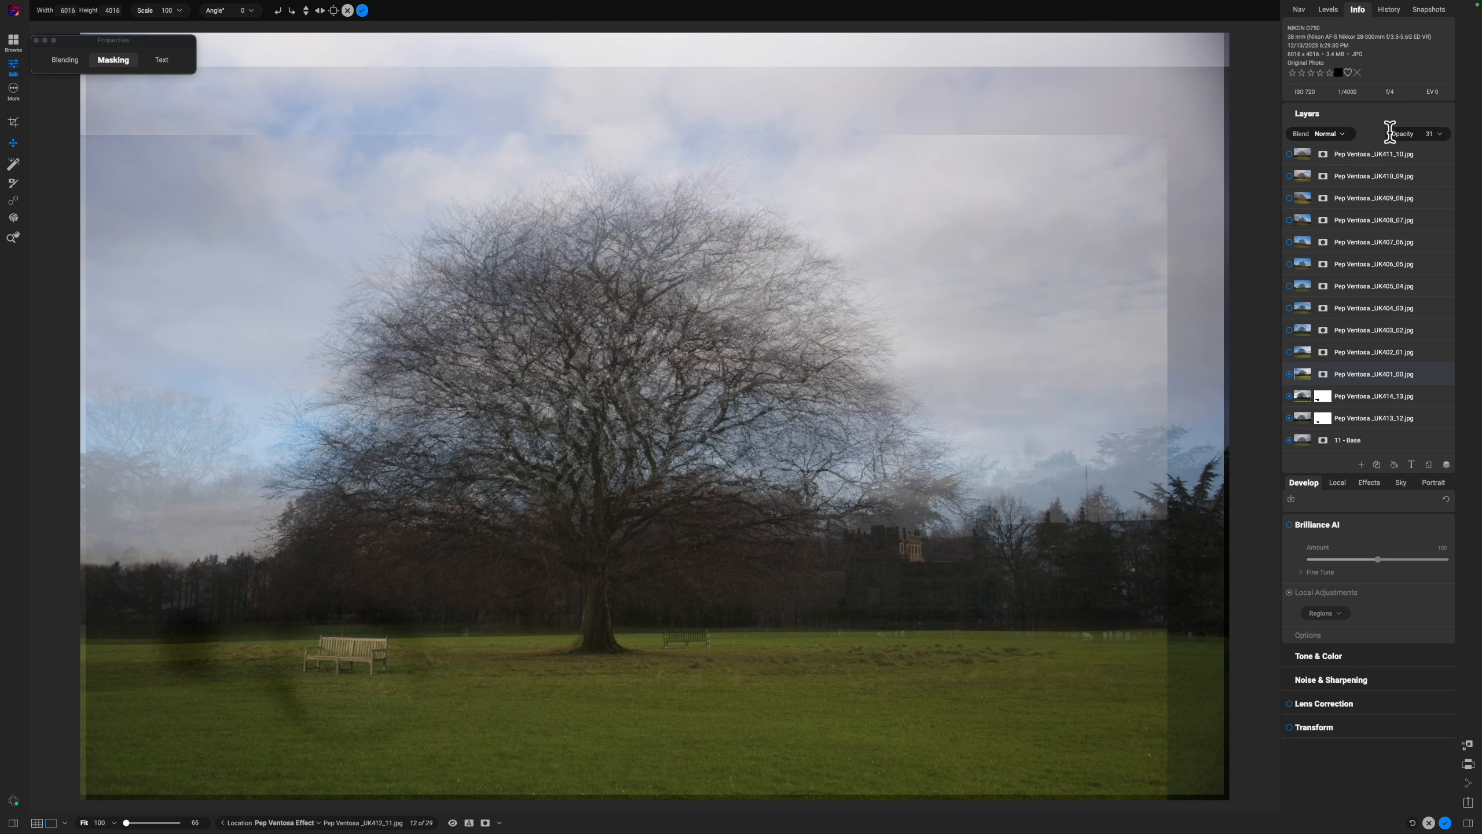
{"action": "left_click_drag", "start_coordinate": [1395, 133], "coordinate": [1418, 133]}
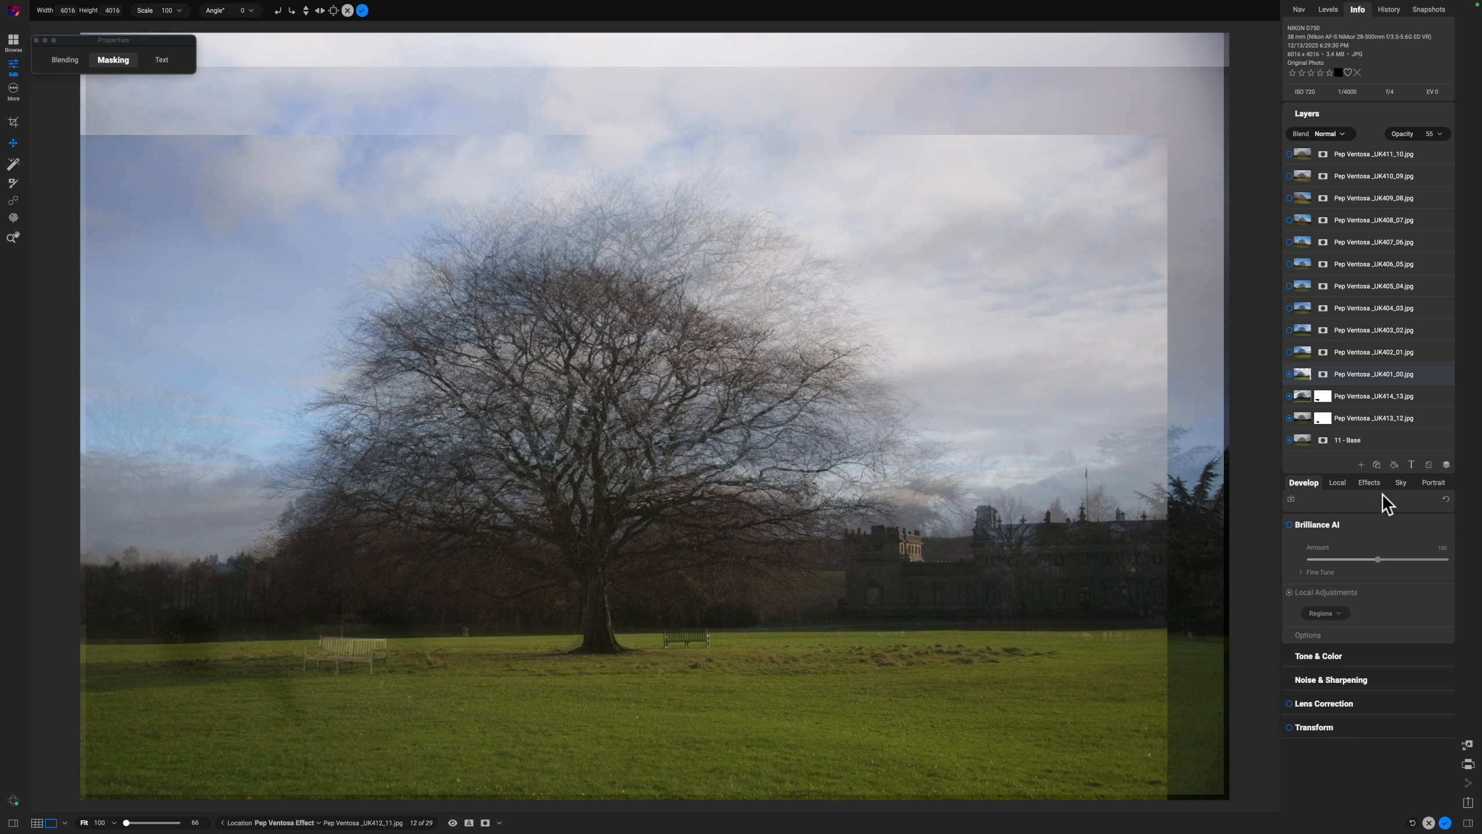
Show the Pep Ventosa _UK402_01.jpg layer and lower its opacity to 43.
{"action": "left_click", "coordinate": [1302, 357]}
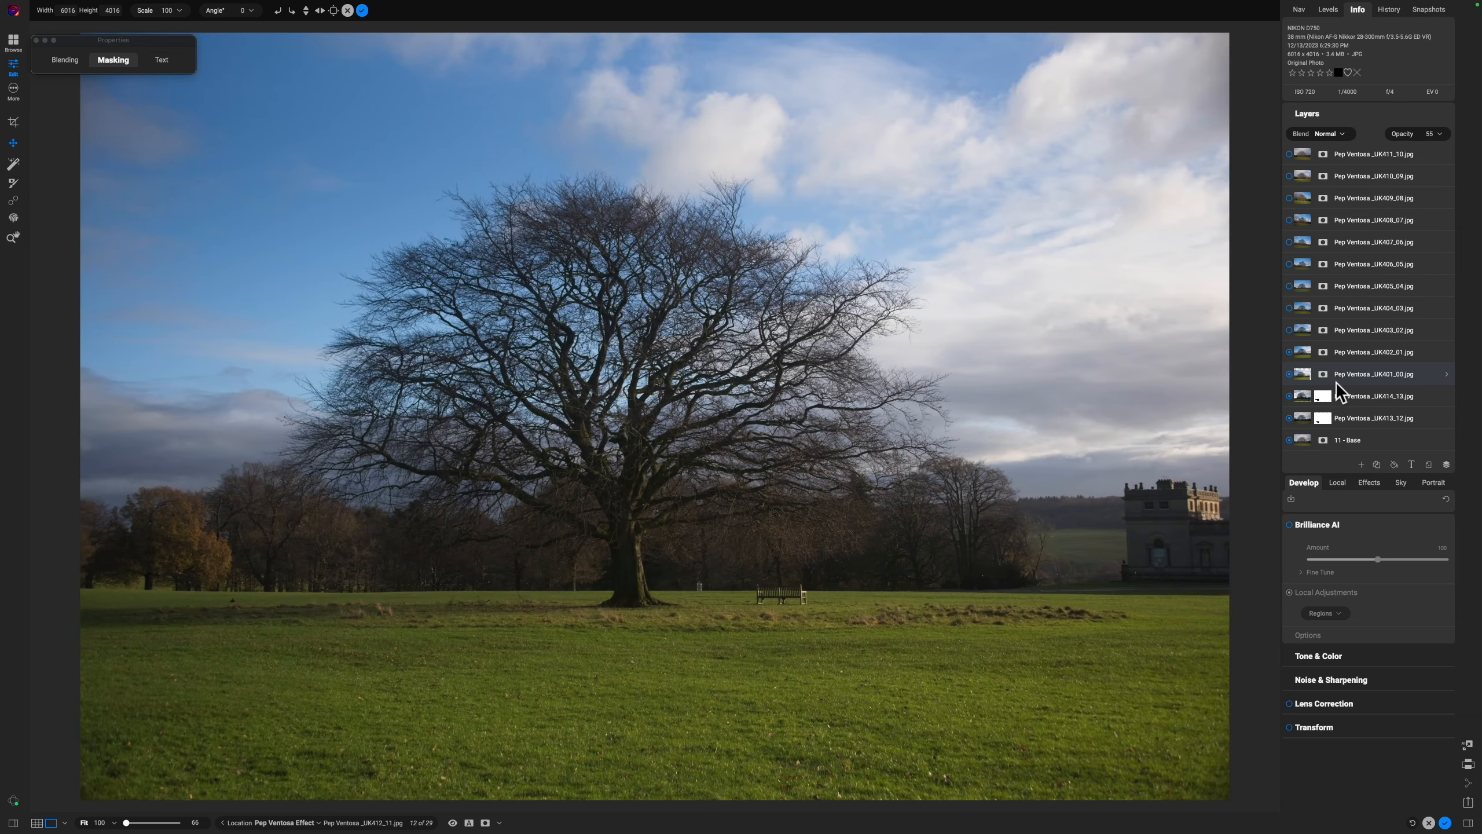
{"action": "left_click", "coordinate": [1354, 350]}
{"action": "left_click_drag", "start_coordinate": [1427, 133], "coordinate": [1355, 135]}
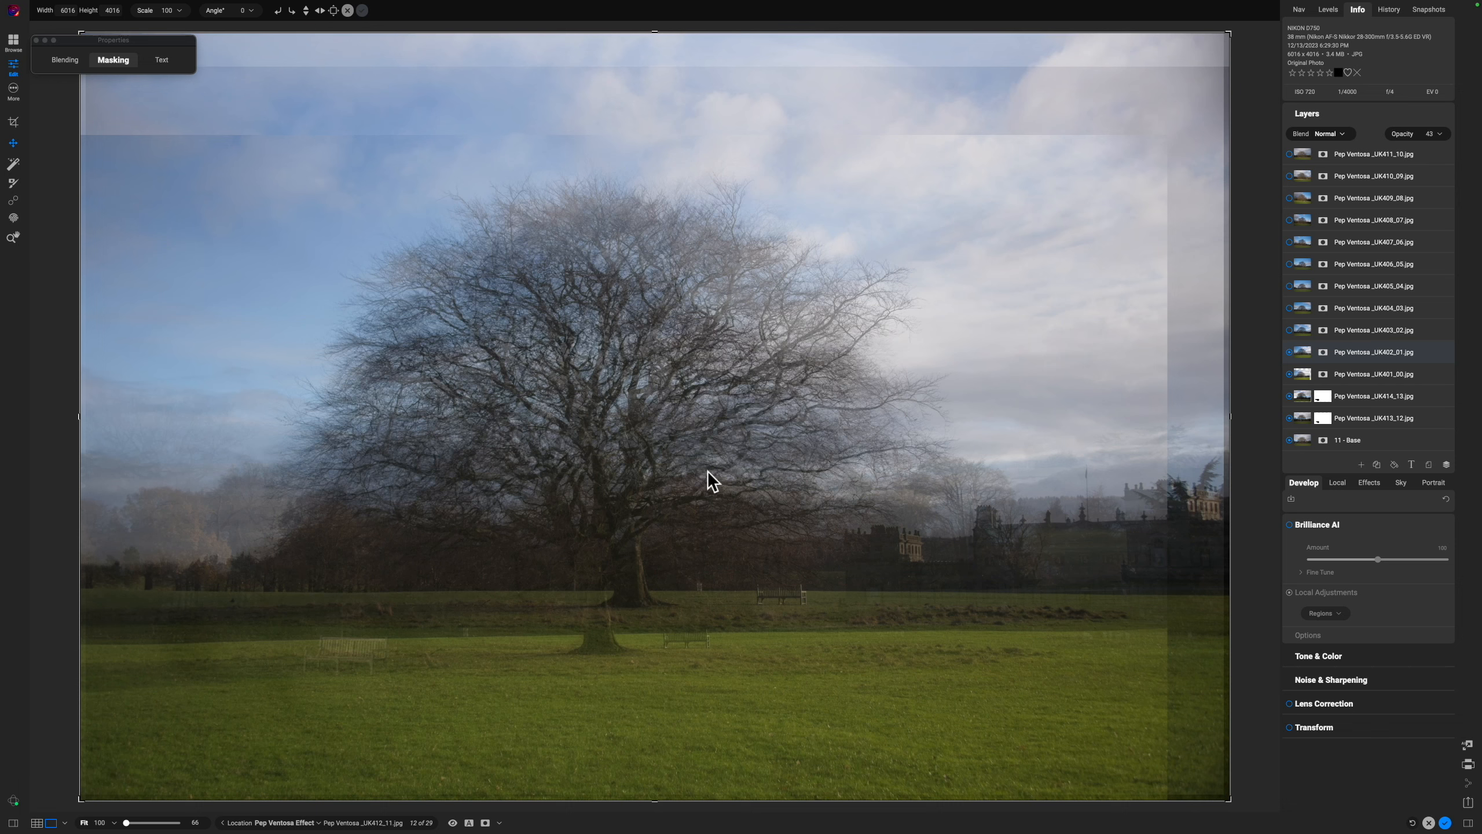
Align the Pep Ventosa _UK402_01.jpg layer's trunk with the base tree and set its blend mode to Screen.
{"action": "left_click_drag", "start_coordinate": [711, 466], "coordinate": [683, 515]}
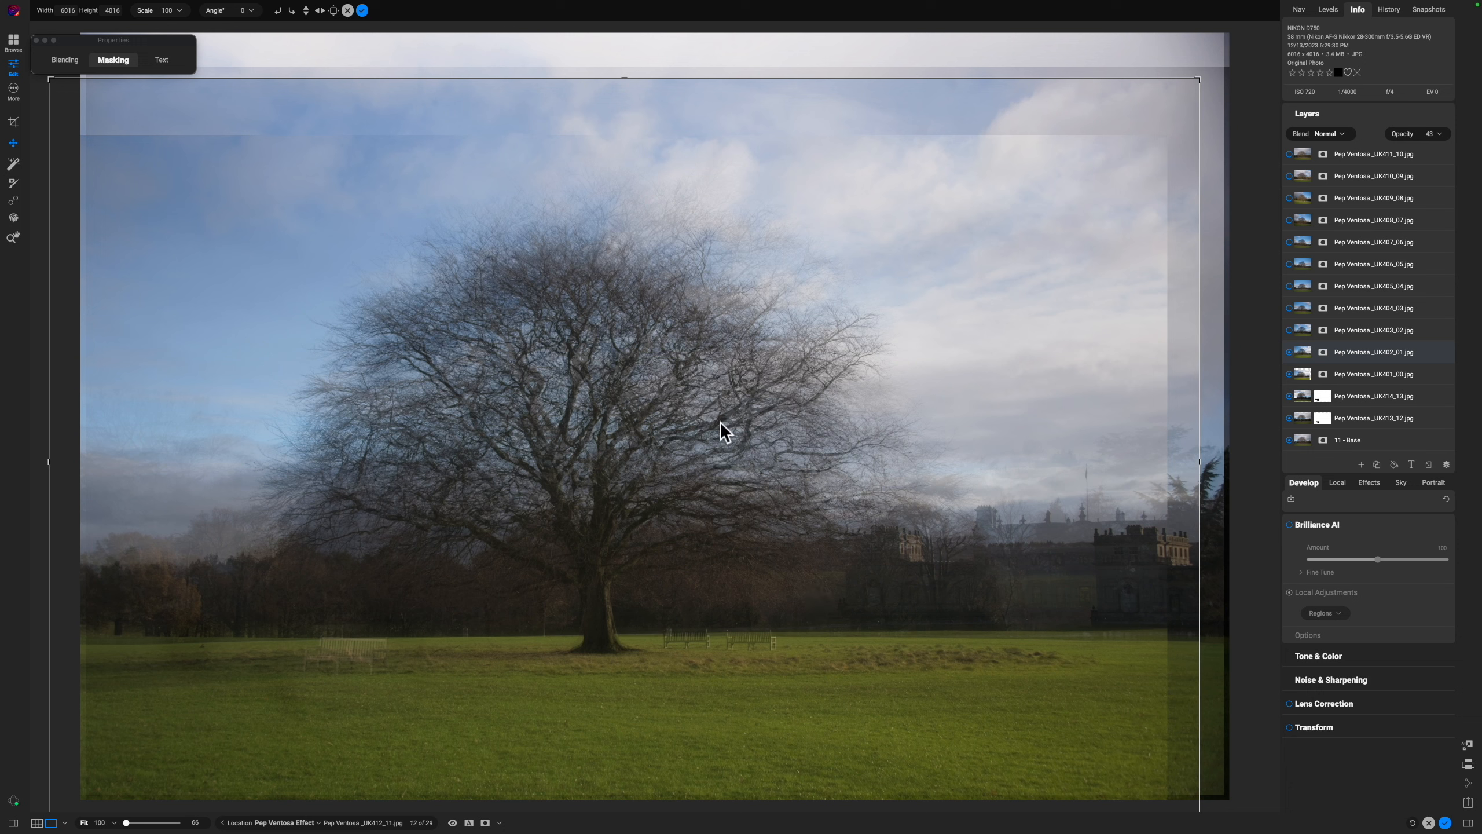
{"action": "left_click", "coordinate": [1338, 134]}
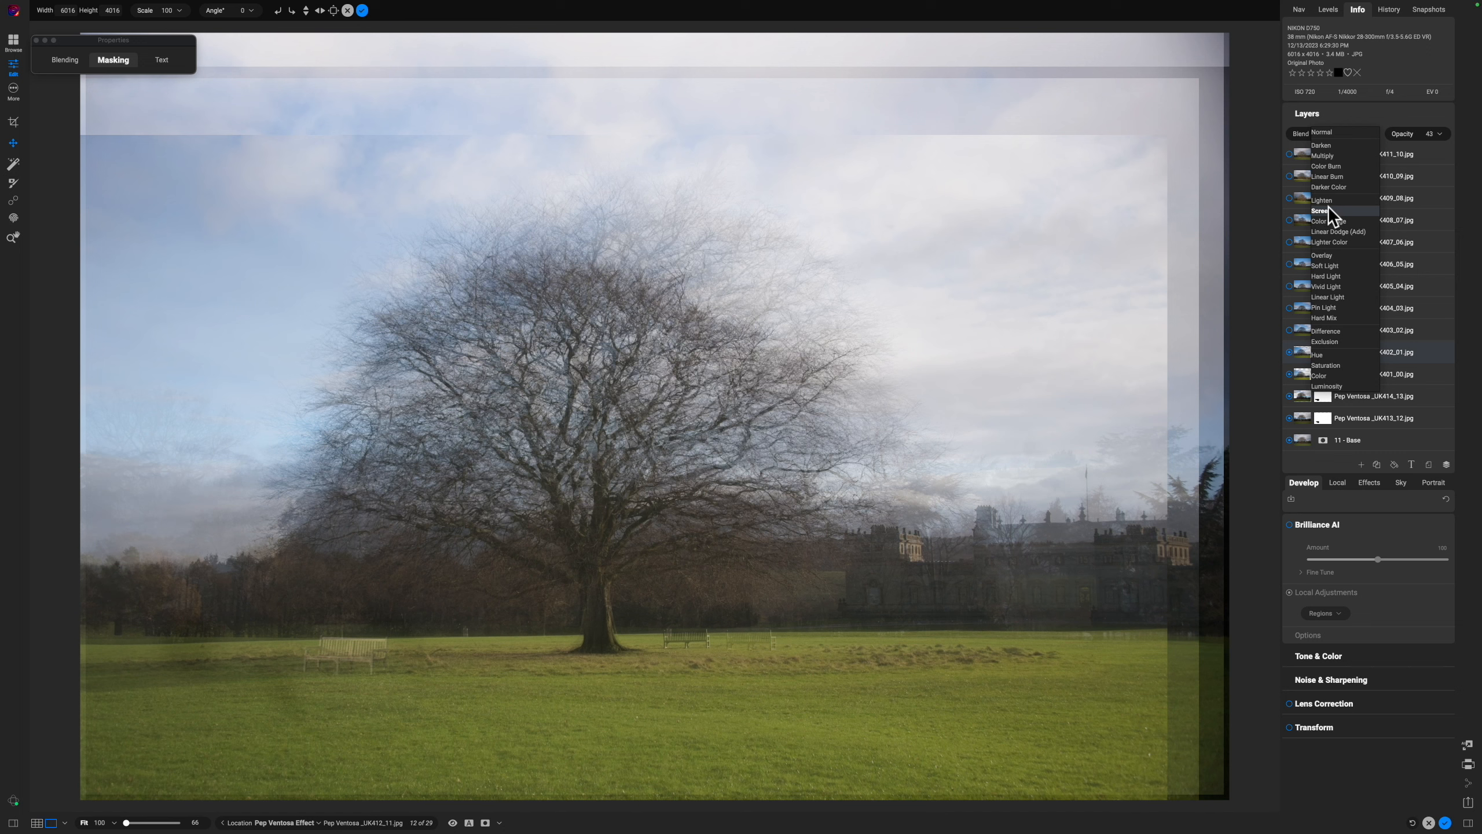
{"action": "left_click", "coordinate": [1327, 207]}
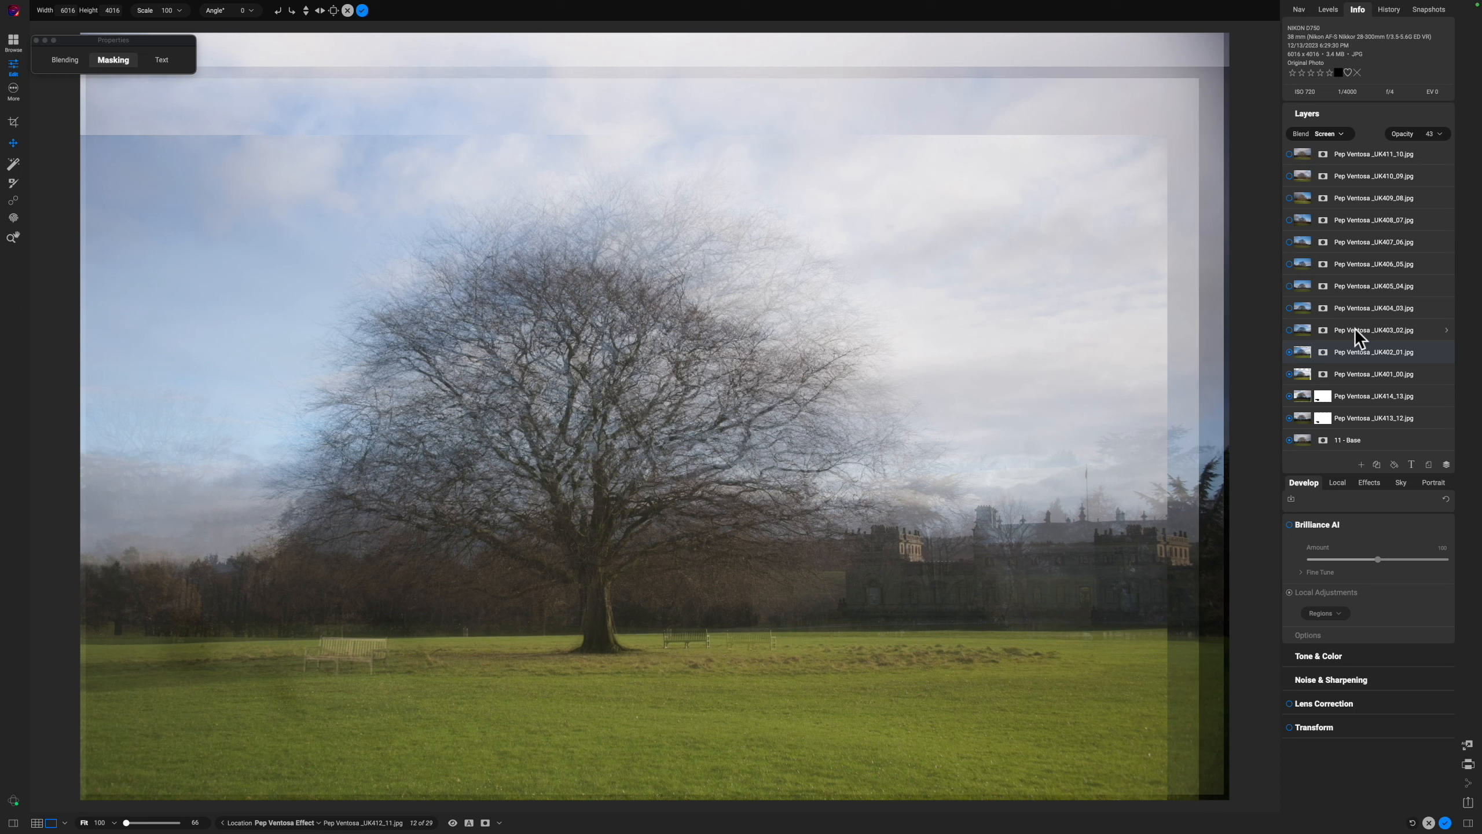
Show the Pep Ventosa _UK403_02.jpg layer and lower its opacity to 37.
{"action": "left_click", "coordinate": [1290, 332]}
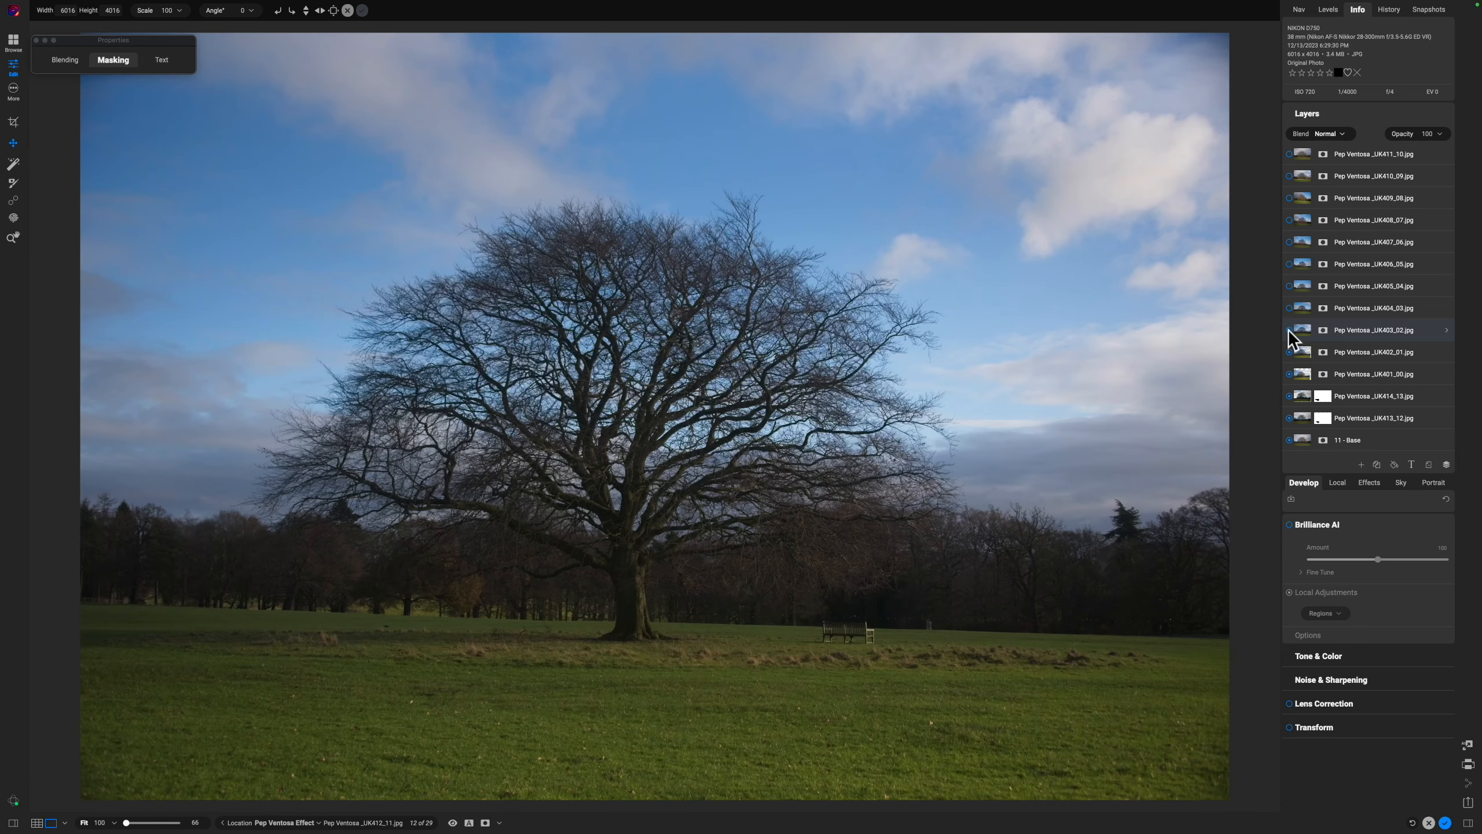
{"action": "left_click", "coordinate": [1368, 350]}
{"action": "left_click", "coordinate": [1367, 332]}
{"action": "left_click_drag", "start_coordinate": [1413, 140], "coordinate": [1358, 148]}
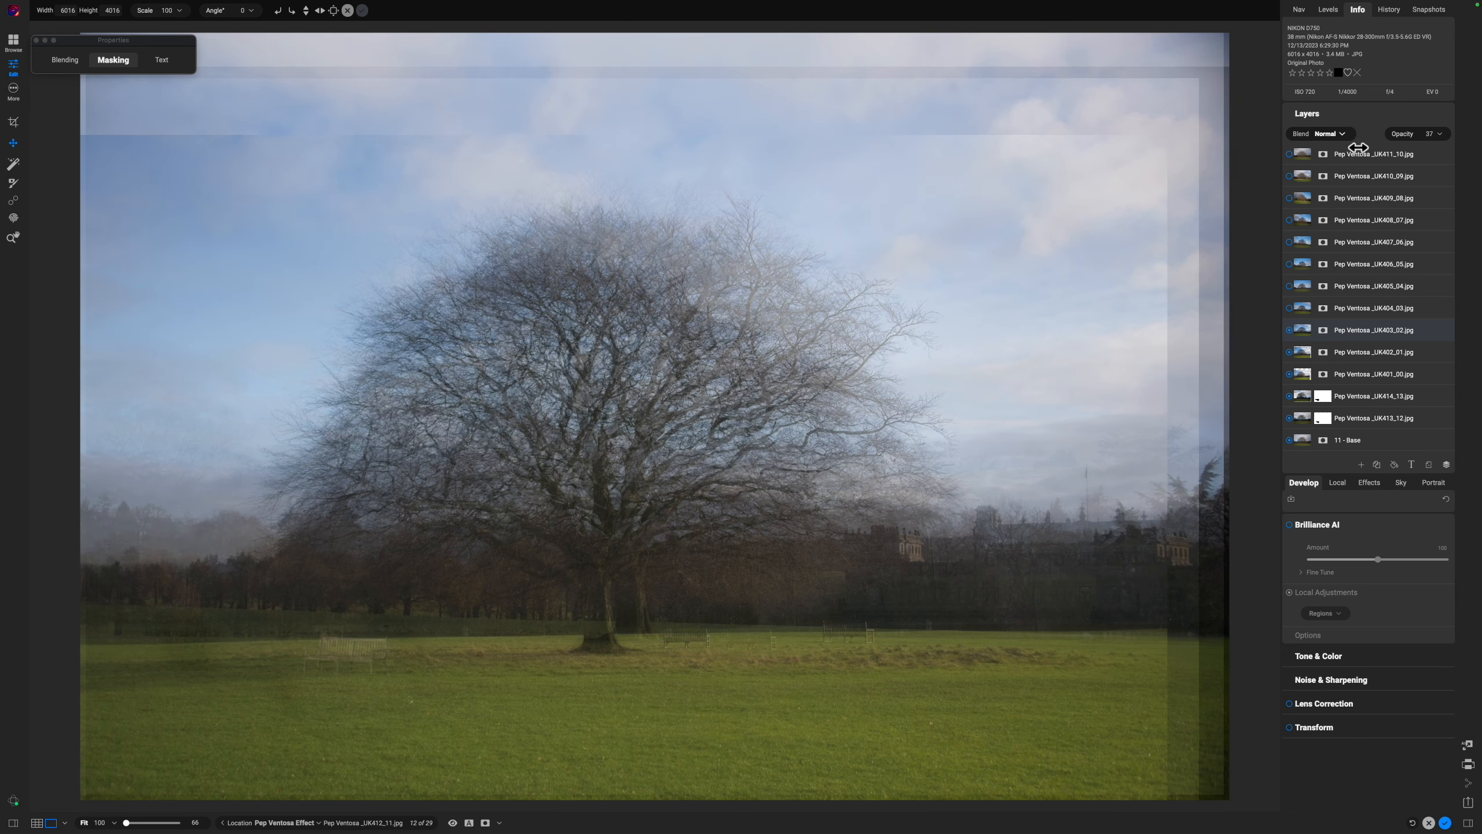
Set the Pep Ventosa _UK403_02.jpg layer's blend mode to Lighten and move it down to match the base trunk's height.
{"action": "left_click", "coordinate": [1322, 134]}
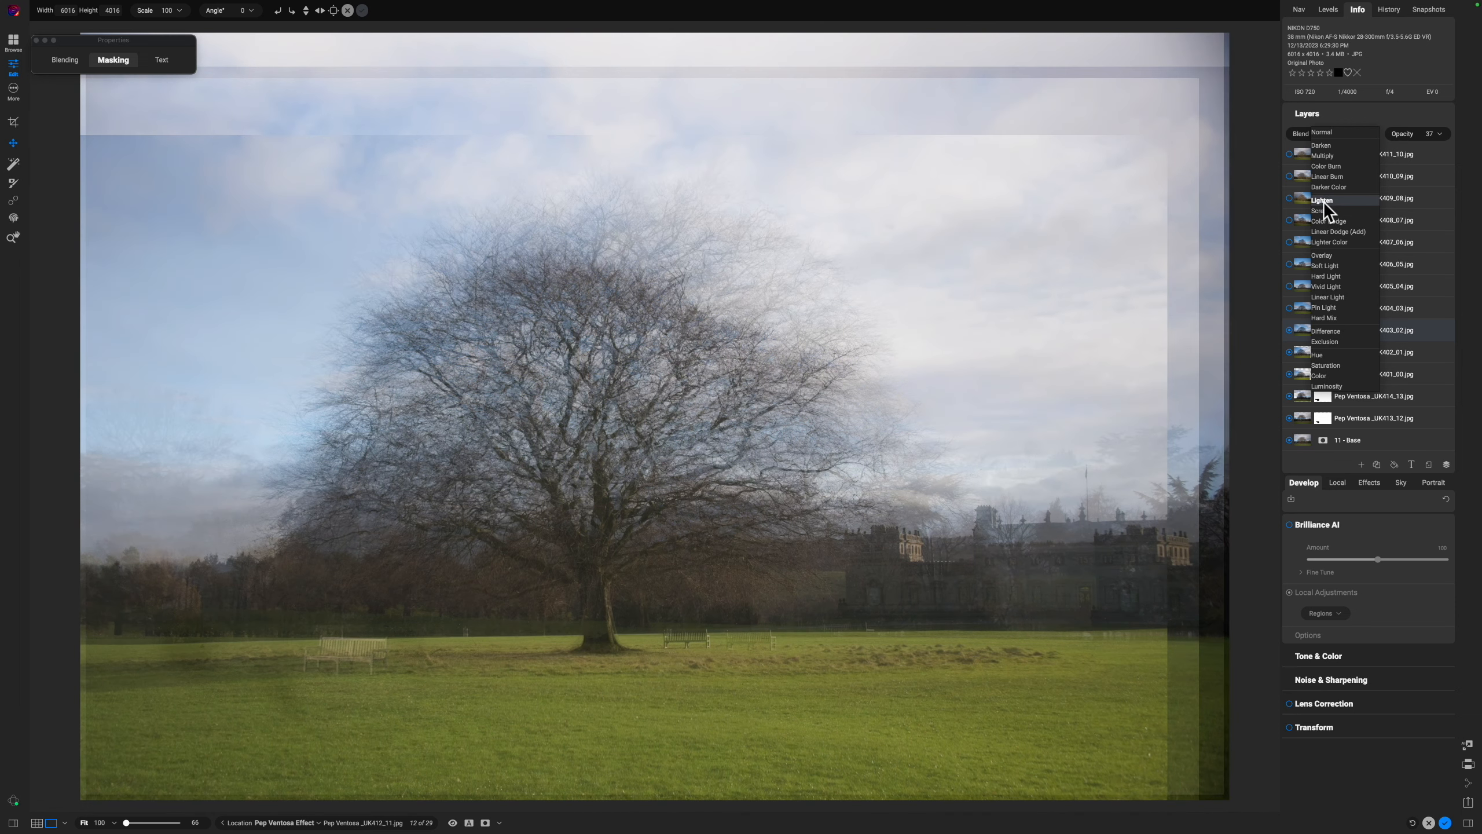
{"action": "left_click", "coordinate": [1323, 201]}
{"action": "mouse_move", "coordinate": [607, 516]}
{"action": "left_mouse_down"}
{"action": "mouse_move", "coordinate": [599, 500]}
{"action": "mouse_move", "coordinate": [657, 461]}
{"action": "mouse_move", "coordinate": [649, 519]}
{"action": "mouse_move", "coordinate": [601, 535]}
{"action": "left_mouse_up"}
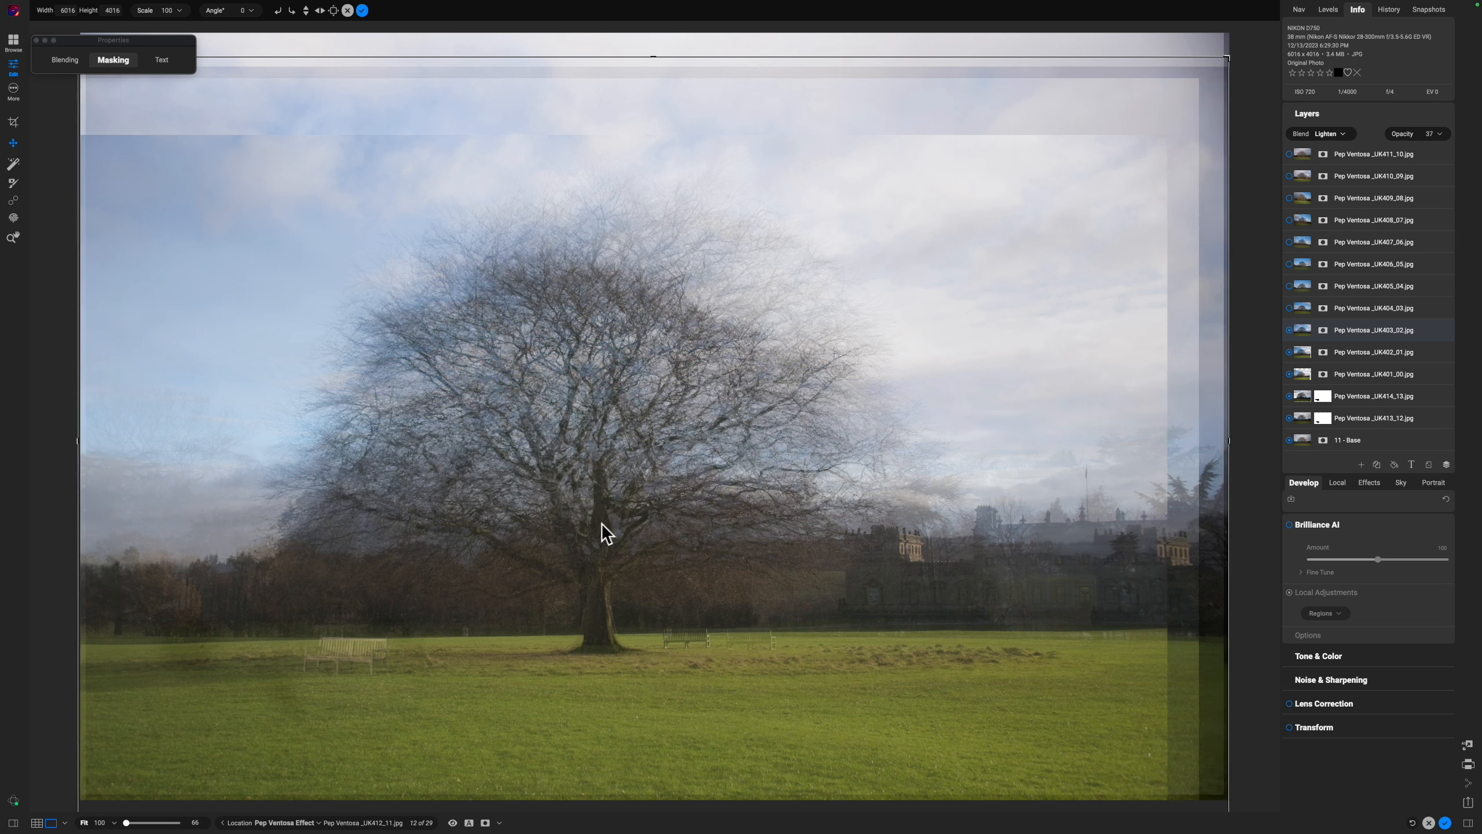
Switch the Pep Ventosa _UK403_02.jpg layer to Screen with a higher opacity, and shift it left to align its trunk with the base tree.
{"action": "left_click", "coordinate": [1324, 133]}
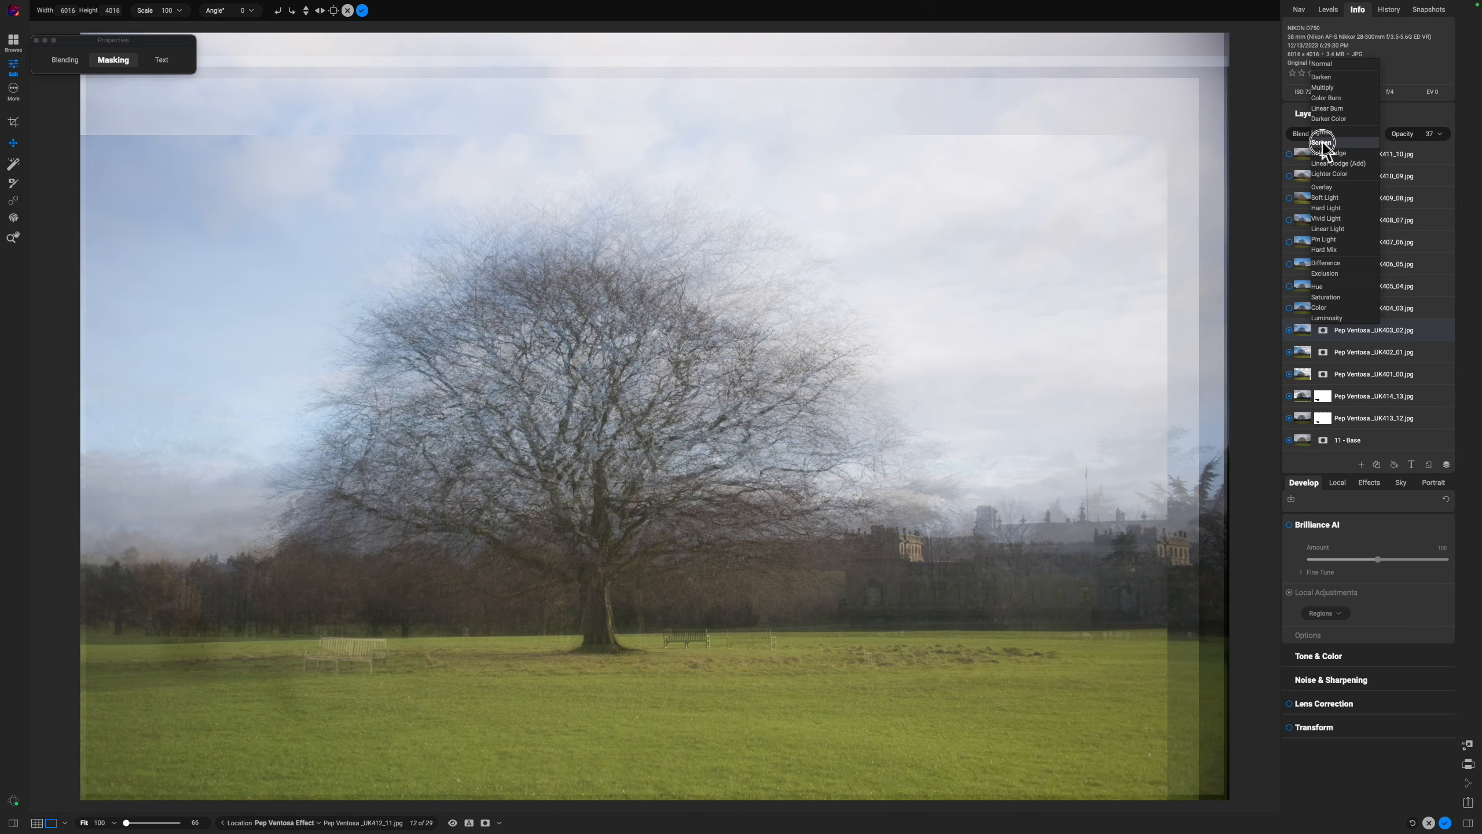
{"action": "left_click", "coordinate": [1323, 142]}
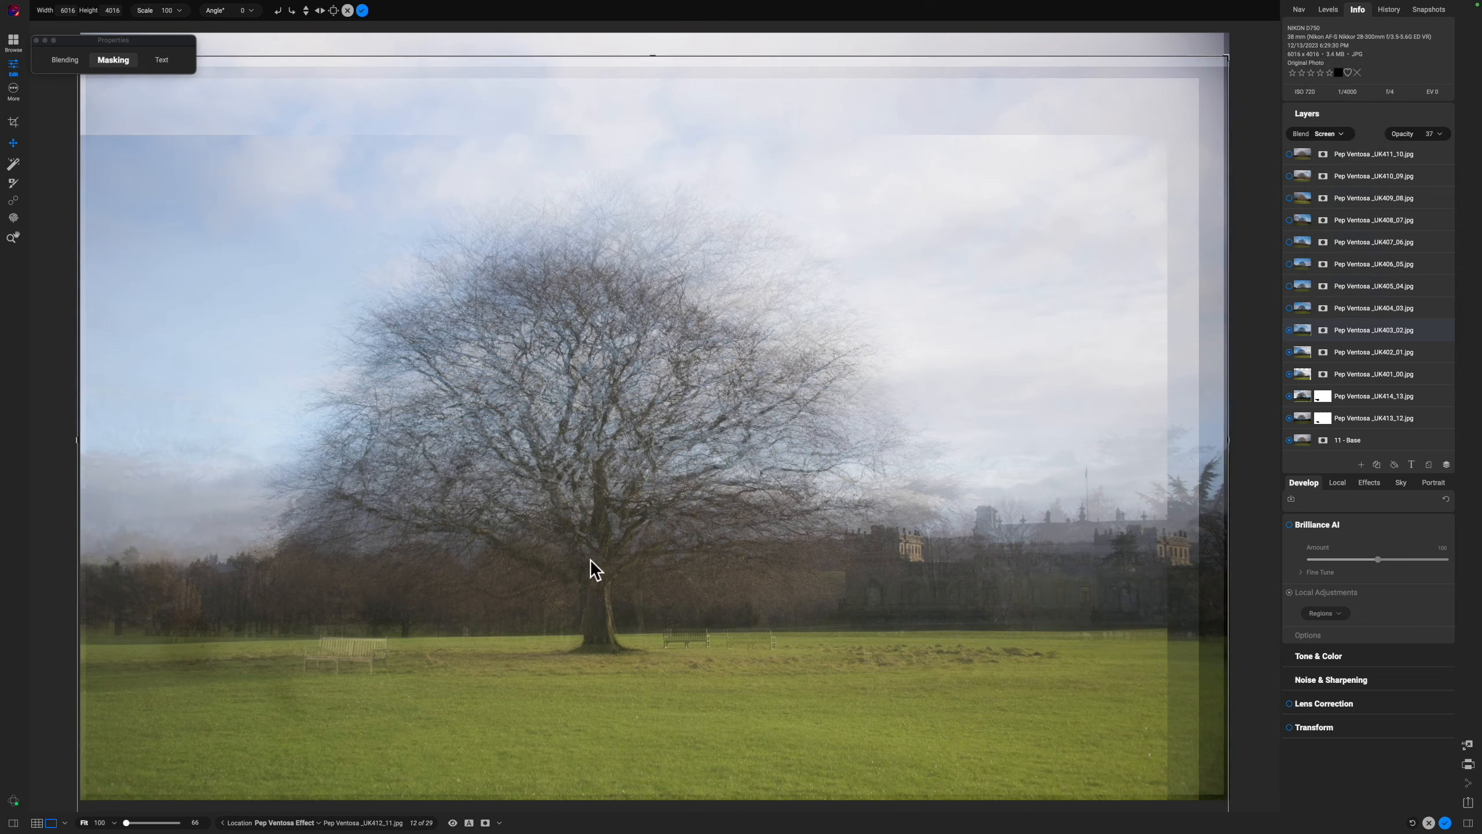
{"action": "left_click_drag", "start_coordinate": [602, 550], "coordinate": [561, 548]}
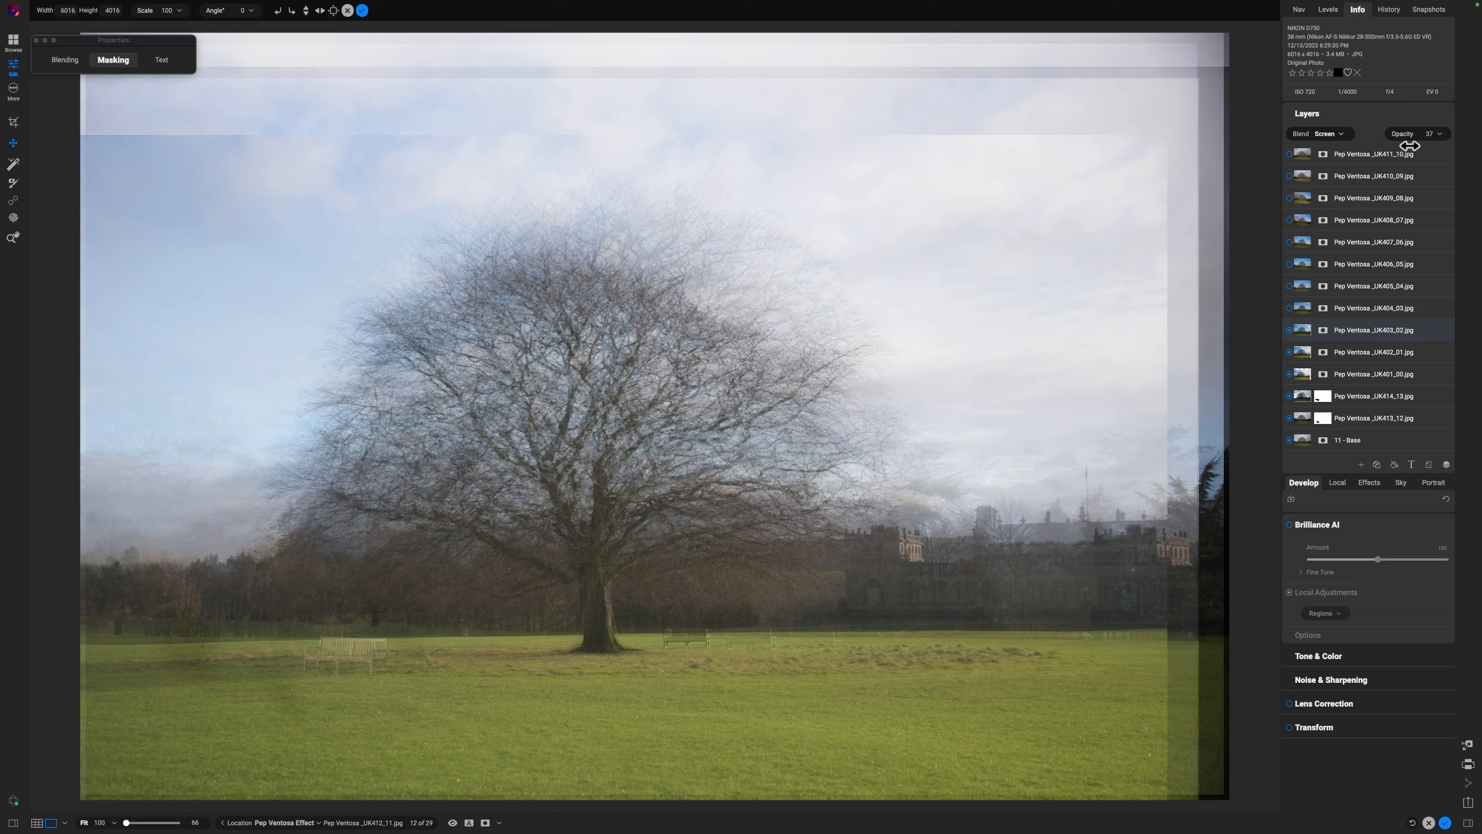
{"action": "left_click_drag", "start_coordinate": [1400, 134], "coordinate": [1421, 144]}
Show the Pep Ventosa _UK404_03.jpg layer at 56 opacity in Multiply mode, and move it down and left to align its trunk.
{"action": "left_click", "coordinate": [1289, 308]}
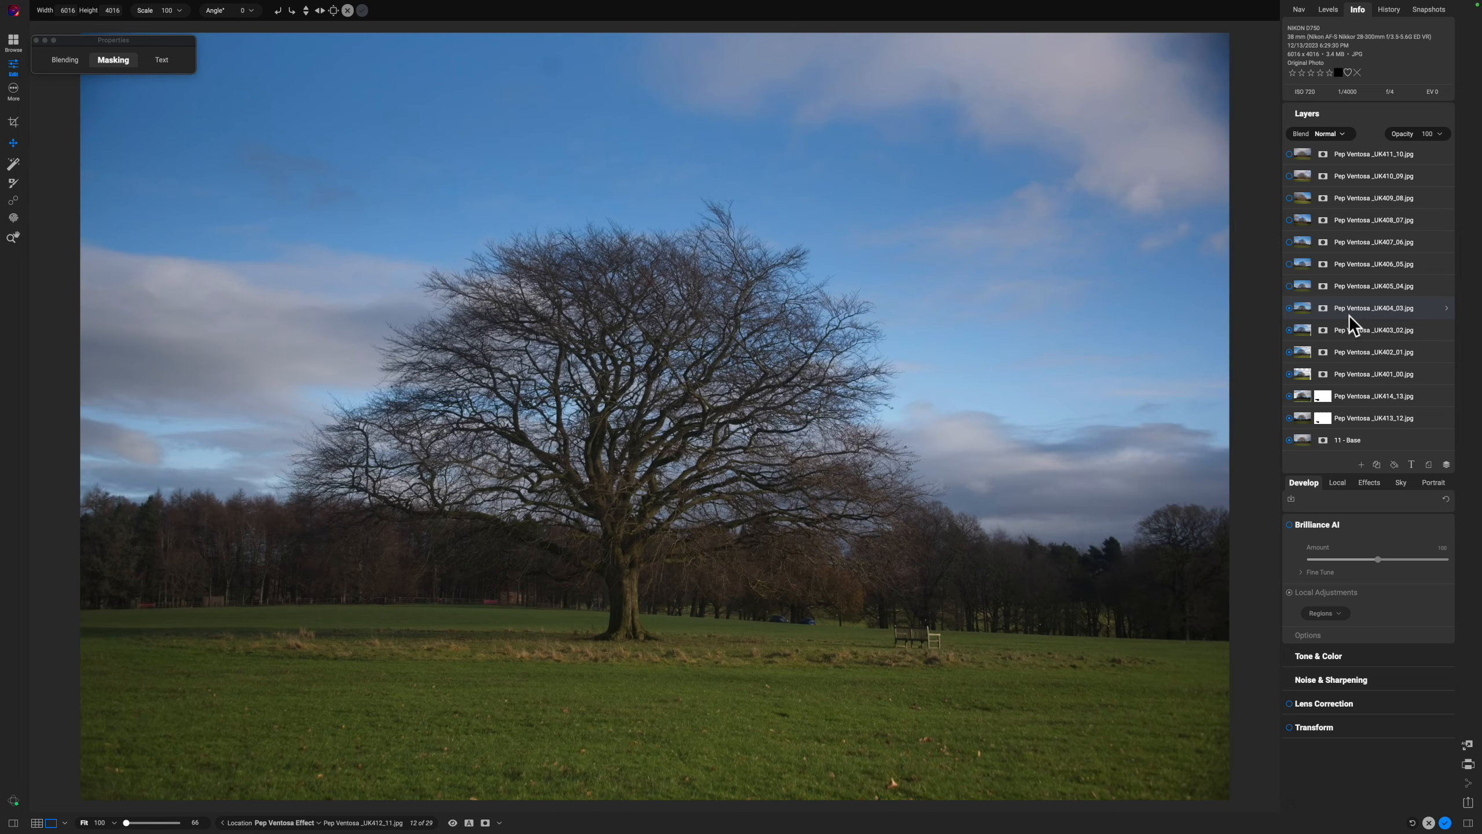
{"action": "left_click_drag", "start_coordinate": [1405, 124], "coordinate": [1366, 135]}
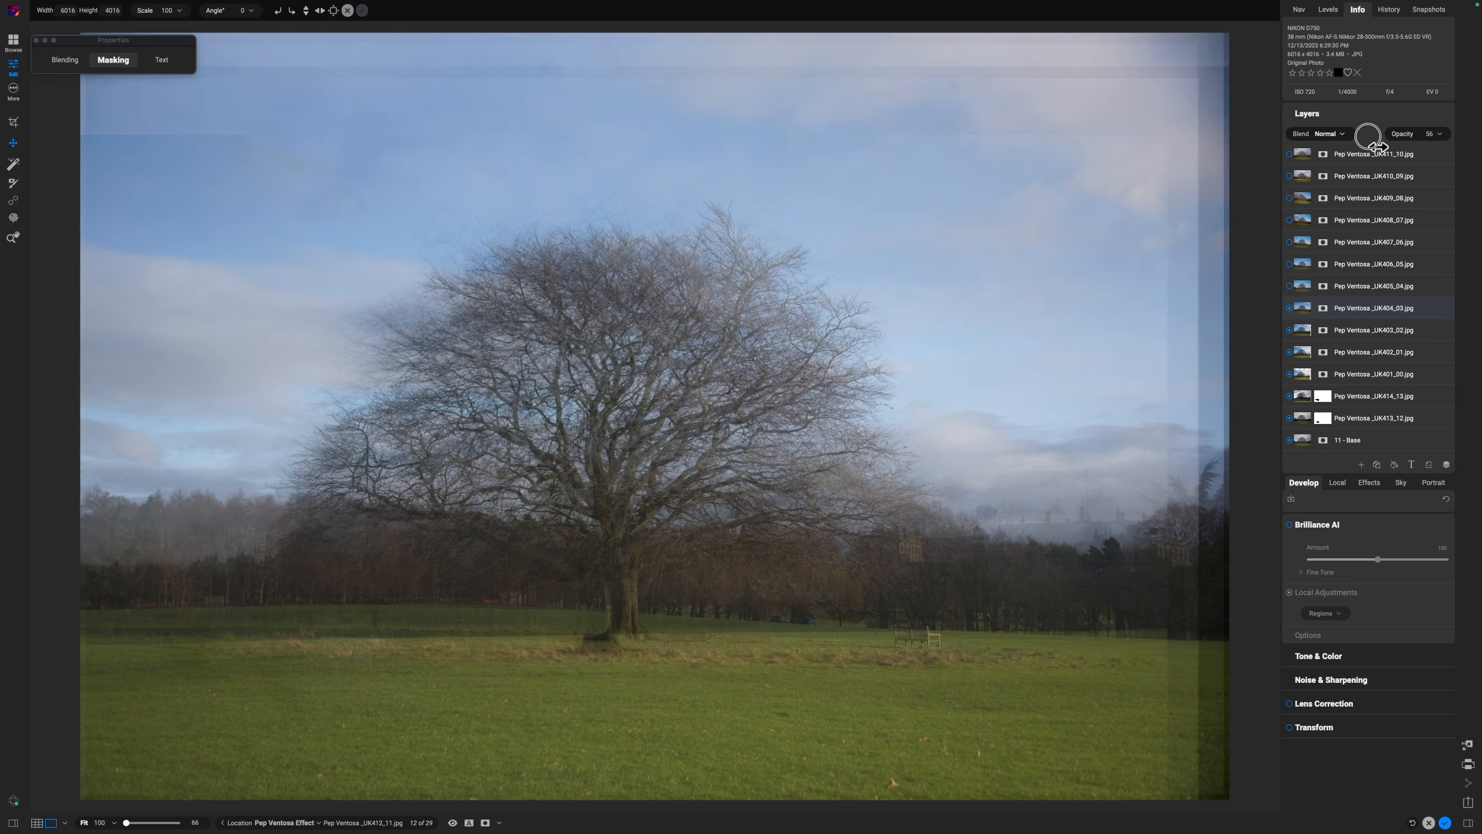
{"action": "left_click", "coordinate": [1320, 135]}
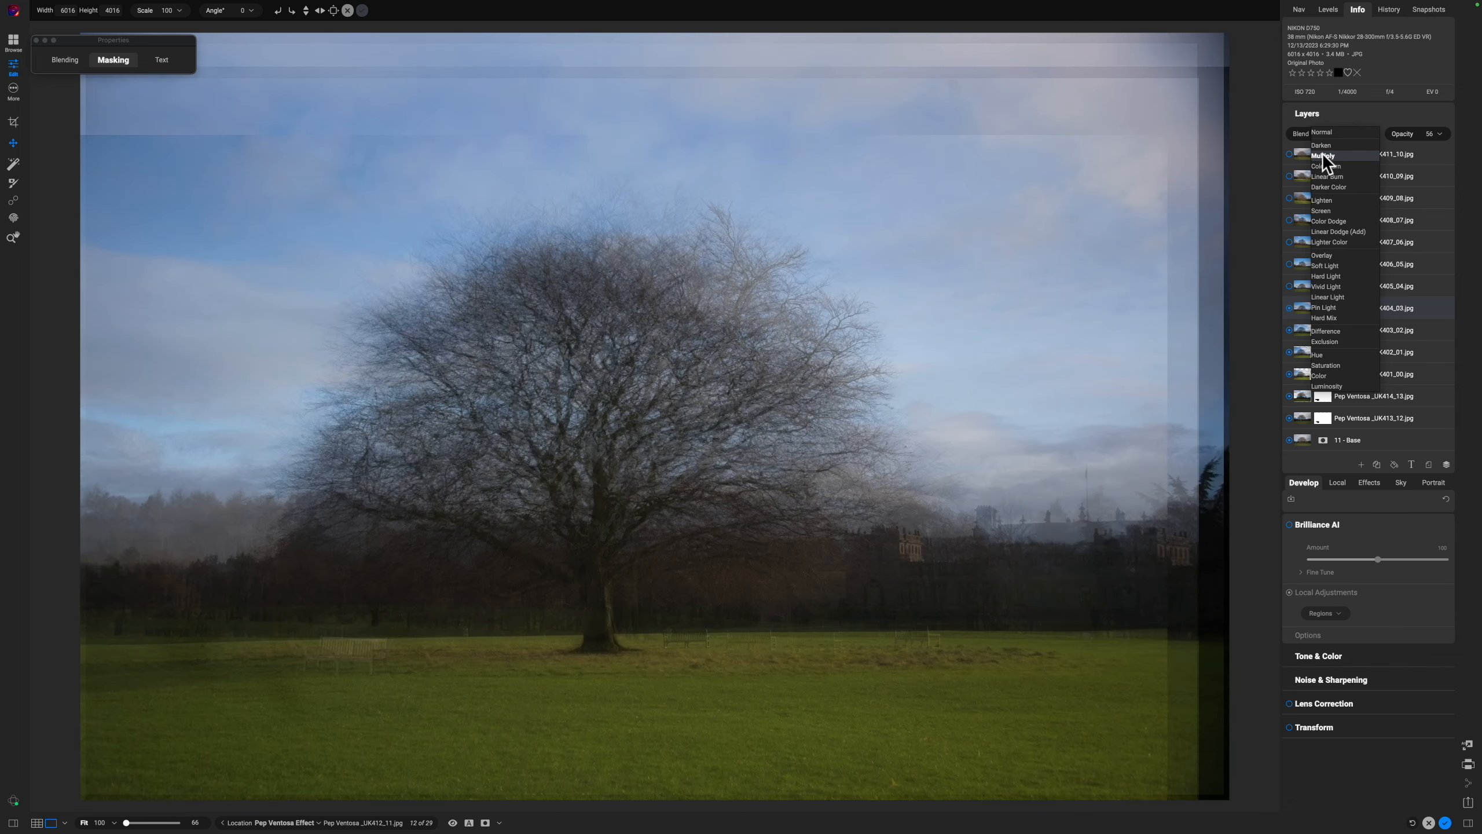
{"action": "left_click", "coordinate": [1324, 155]}
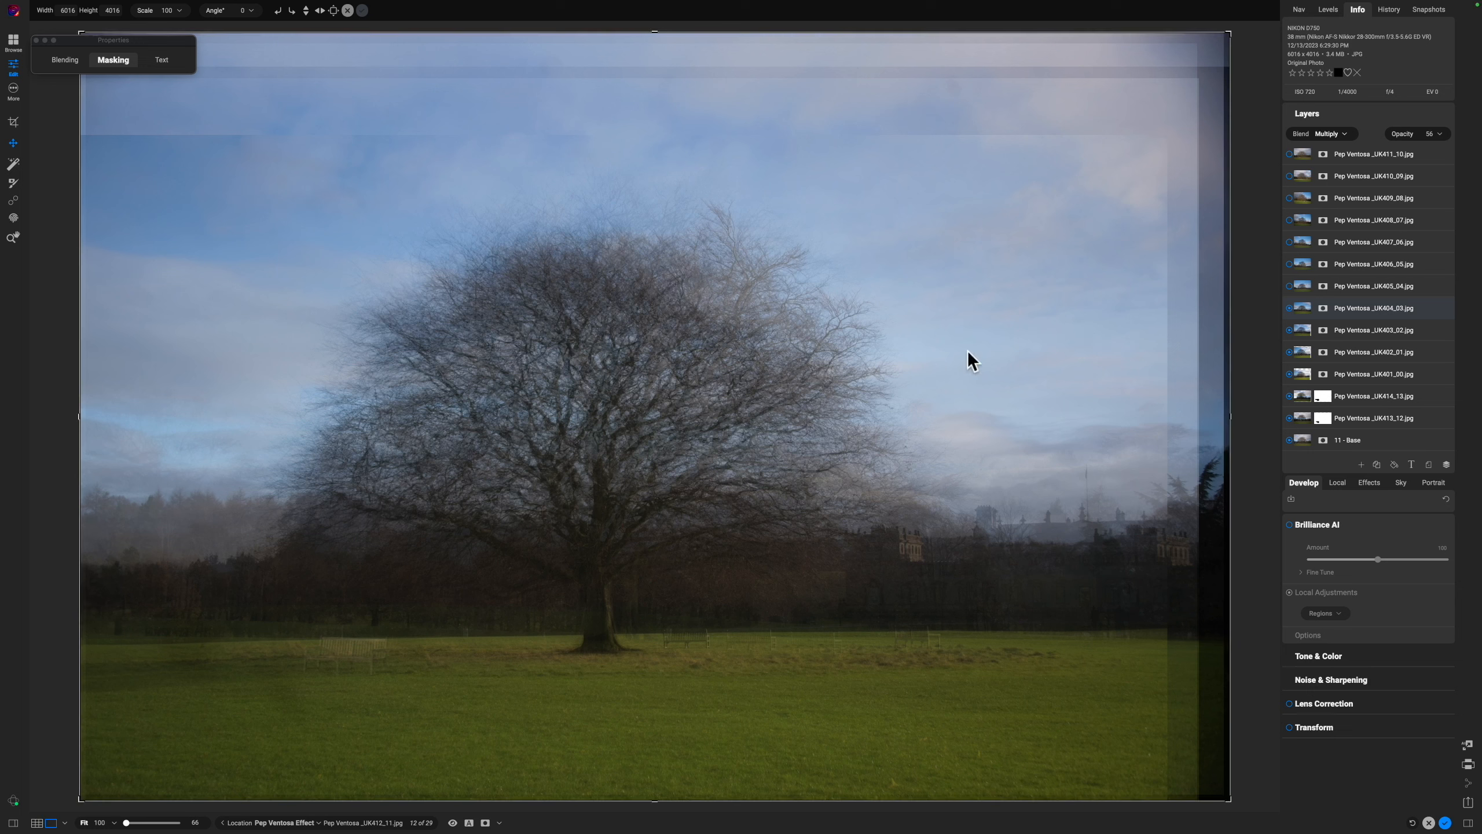
{"action": "mouse_move", "coordinate": [669, 411]}
{"action": "left_mouse_down"}
{"action": "mouse_move", "coordinate": [680, 436]}
{"action": "mouse_move", "coordinate": [649, 422]}
{"action": "left_mouse_up"}
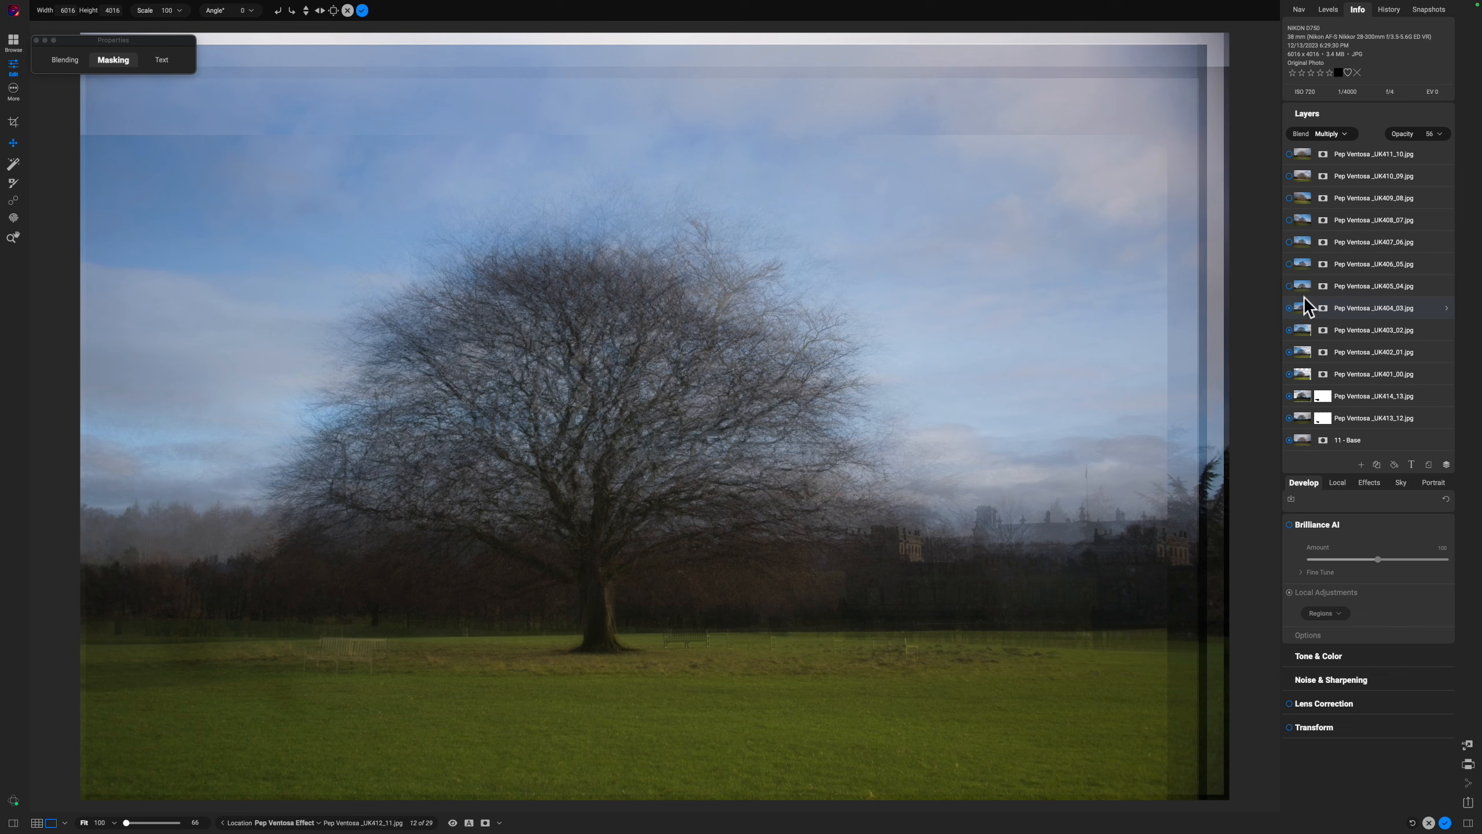
Show the Pep Ventosa _UK405_04.jpg layer in Screen mode at 64 opacity, moving it down and left to align its trunk.
{"action": "left_click", "coordinate": [1289, 286]}
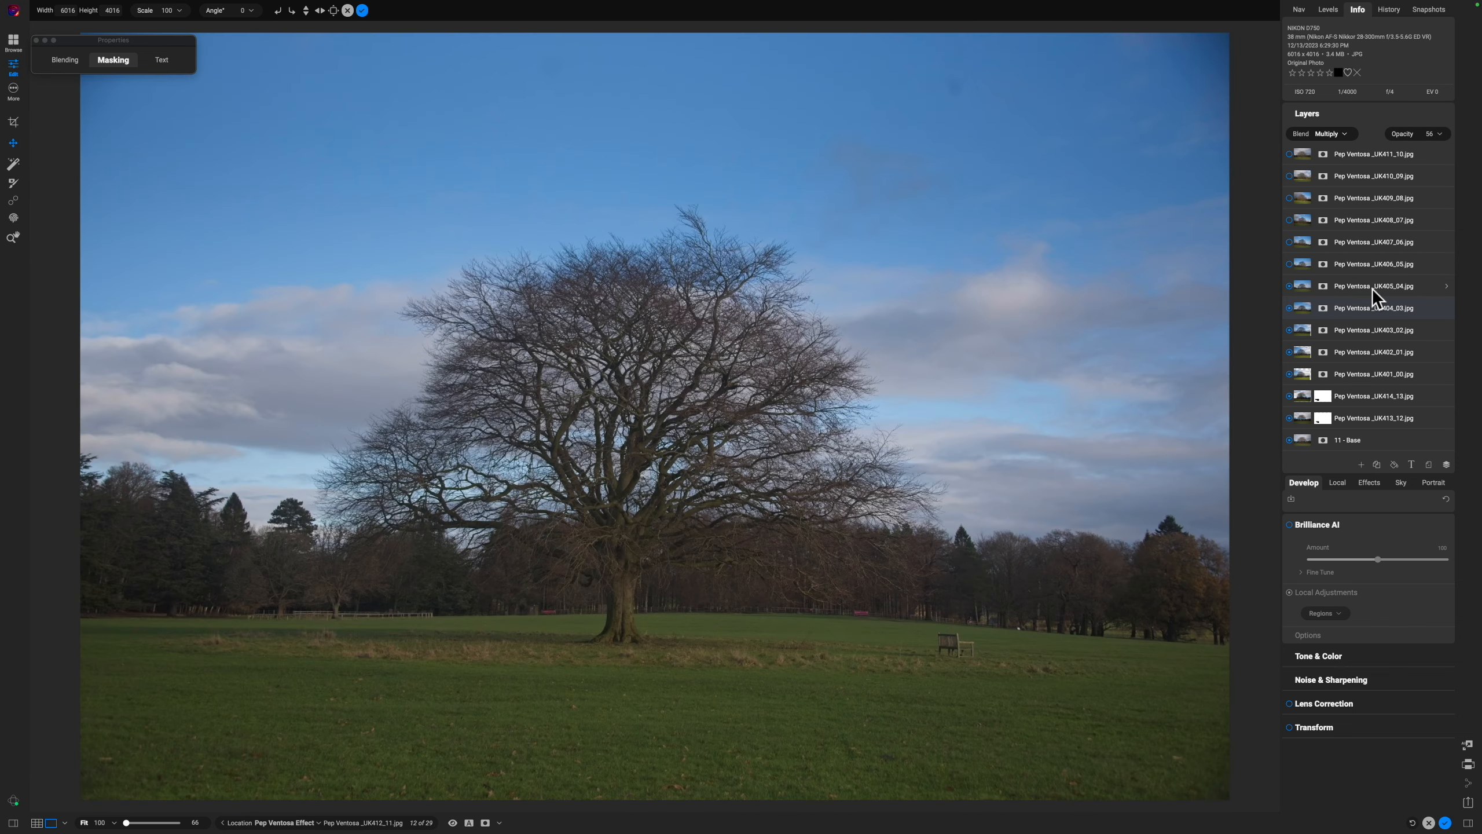
{"action": "left_click", "coordinate": [1372, 289]}
{"action": "left_click", "coordinate": [1329, 133]}
{"action": "left_click", "coordinate": [1329, 133]}
{"action": "left_click", "coordinate": [1330, 133]}
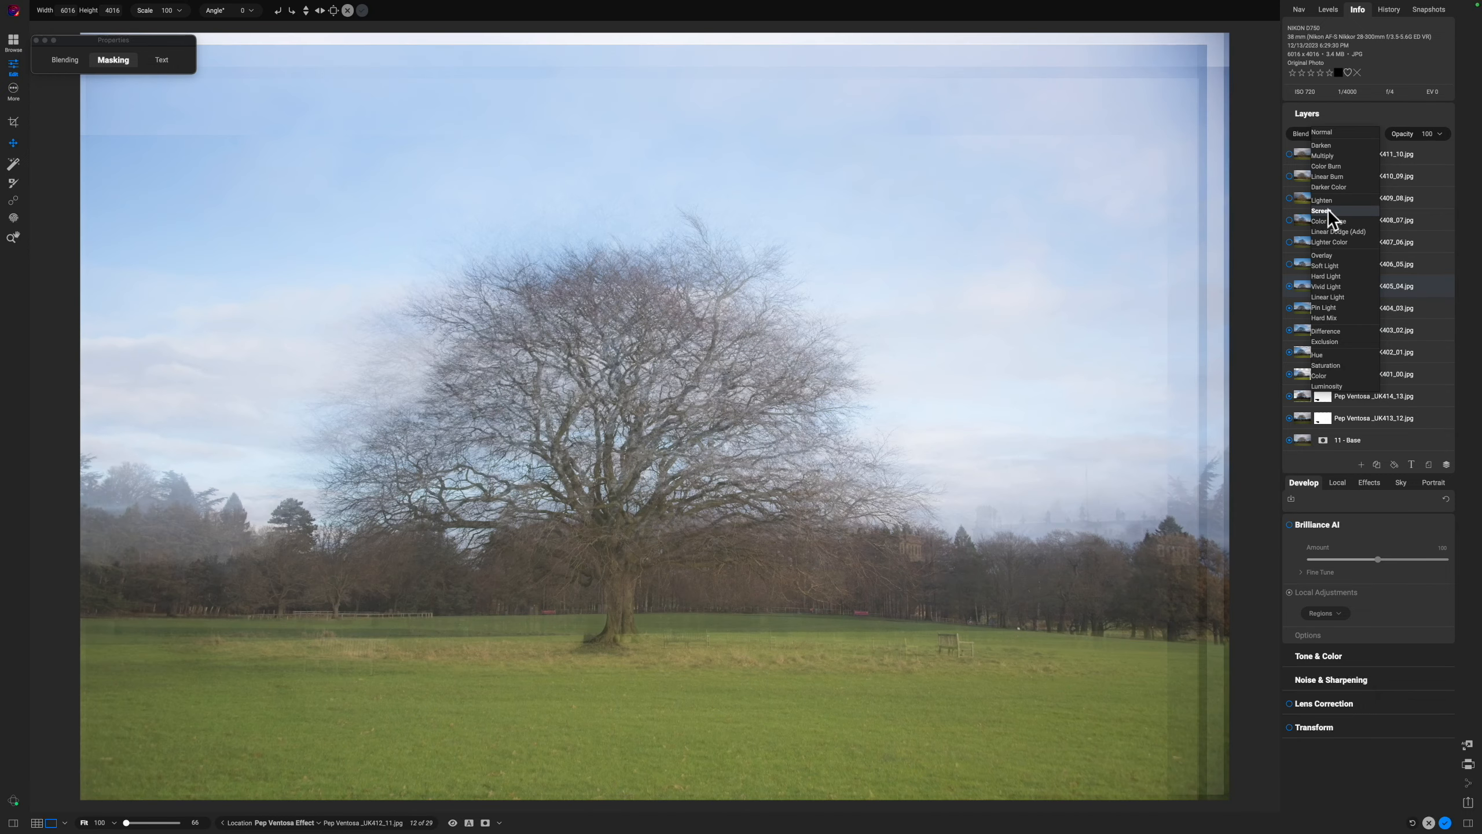
{"action": "left_click", "coordinate": [1327, 210]}
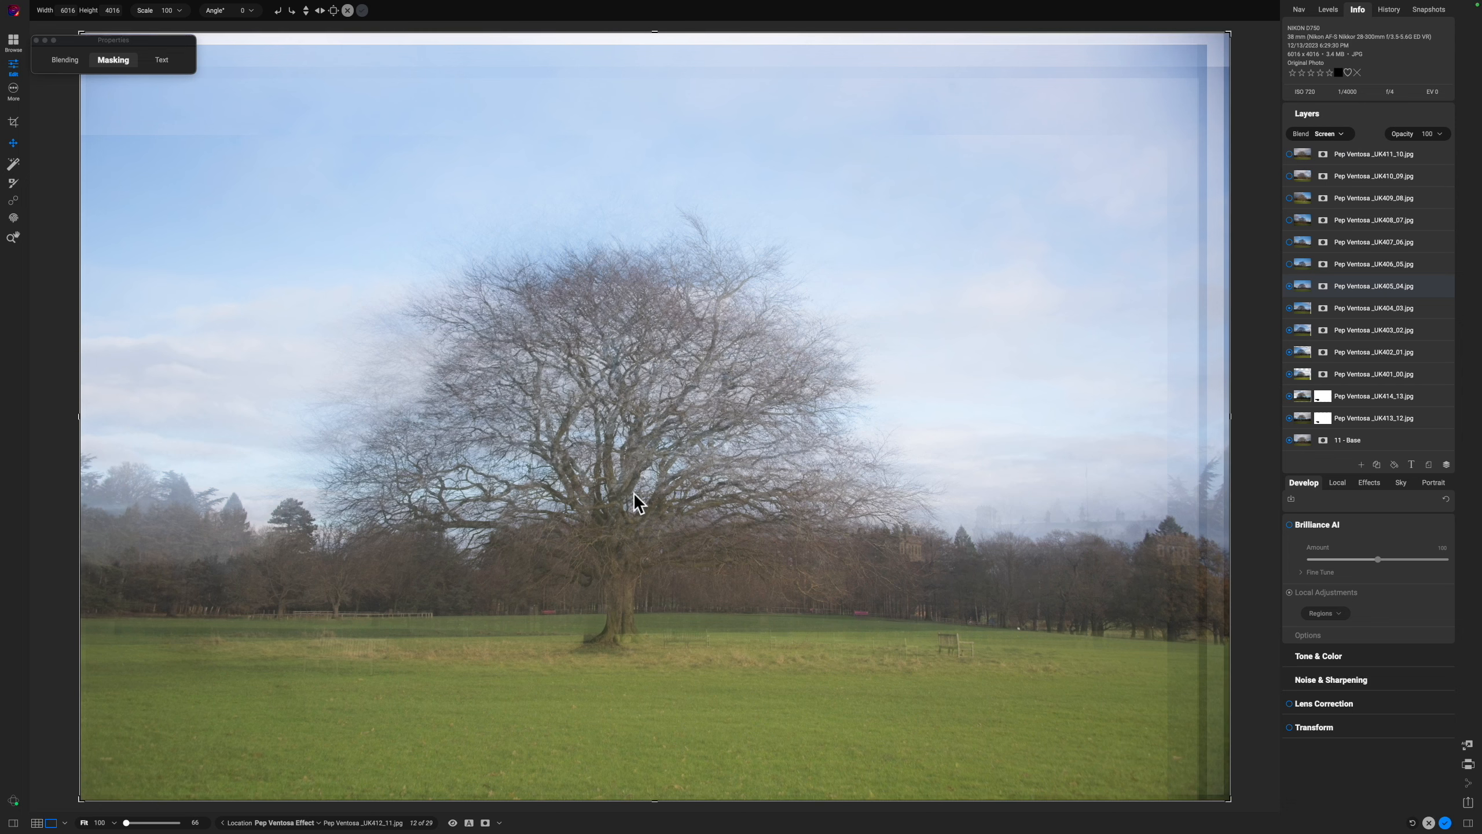
{"action": "mouse_move", "coordinate": [623, 537]}
{"action": "left_mouse_down"}
{"action": "mouse_move", "coordinate": [667, 532]}
{"action": "mouse_move", "coordinate": [588, 546]}
{"action": "mouse_move", "coordinate": [604, 544]}
{"action": "left_mouse_up"}
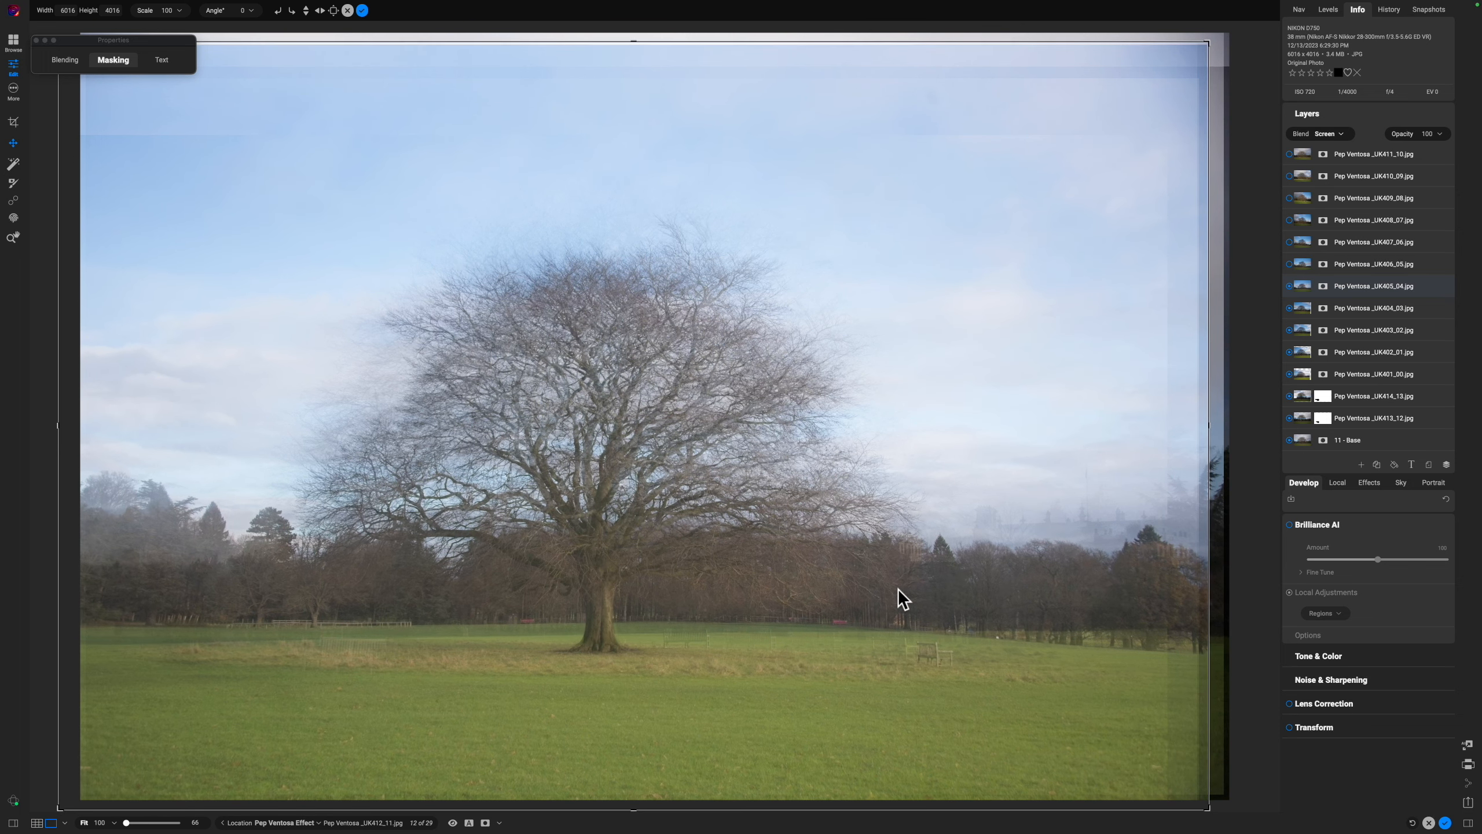
{"action": "mouse_move", "coordinate": [1398, 140]}
{"action": "left_mouse_down"}
{"action": "mouse_move", "coordinate": [1413, 139]}
{"action": "mouse_move", "coordinate": [1374, 130]}
{"action": "left_mouse_up"}
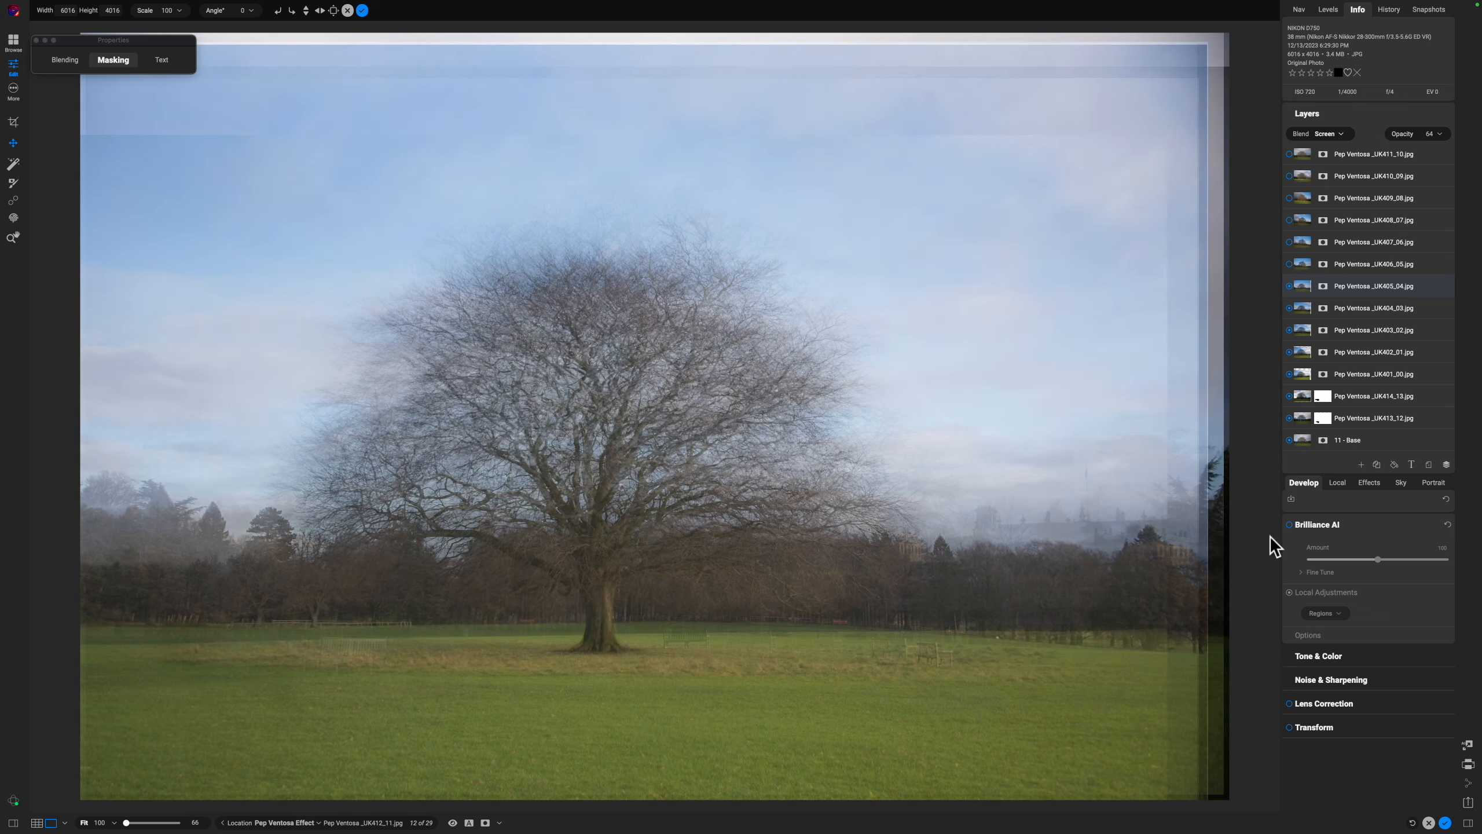
Show the Pep Ventosa _UK406_05.jpg layer at 58 opacity, and nudge it left to align its trunk with the base tree.
{"action": "left_click", "coordinate": [1290, 264]}
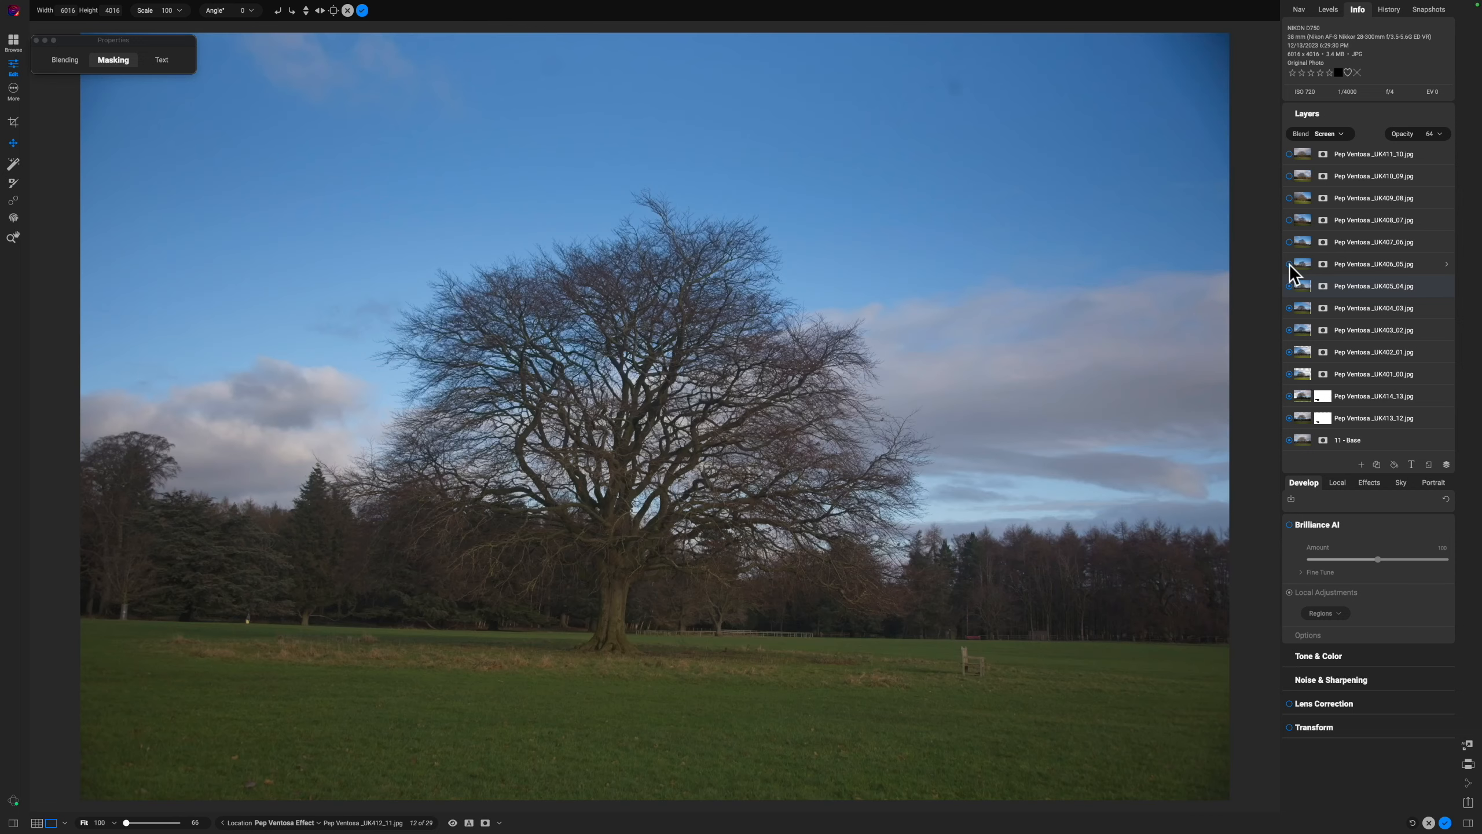
{"action": "left_click", "coordinate": [1373, 264]}
{"action": "left_click_drag", "start_coordinate": [1403, 135], "coordinate": [1361, 137]}
{"action": "mouse_move", "coordinate": [615, 569]}
{"action": "left_mouse_down"}
{"action": "mouse_move", "coordinate": [648, 549]}
{"action": "mouse_move", "coordinate": [635, 569]}
{"action": "mouse_move", "coordinate": [606, 566]}
{"action": "left_mouse_up"}
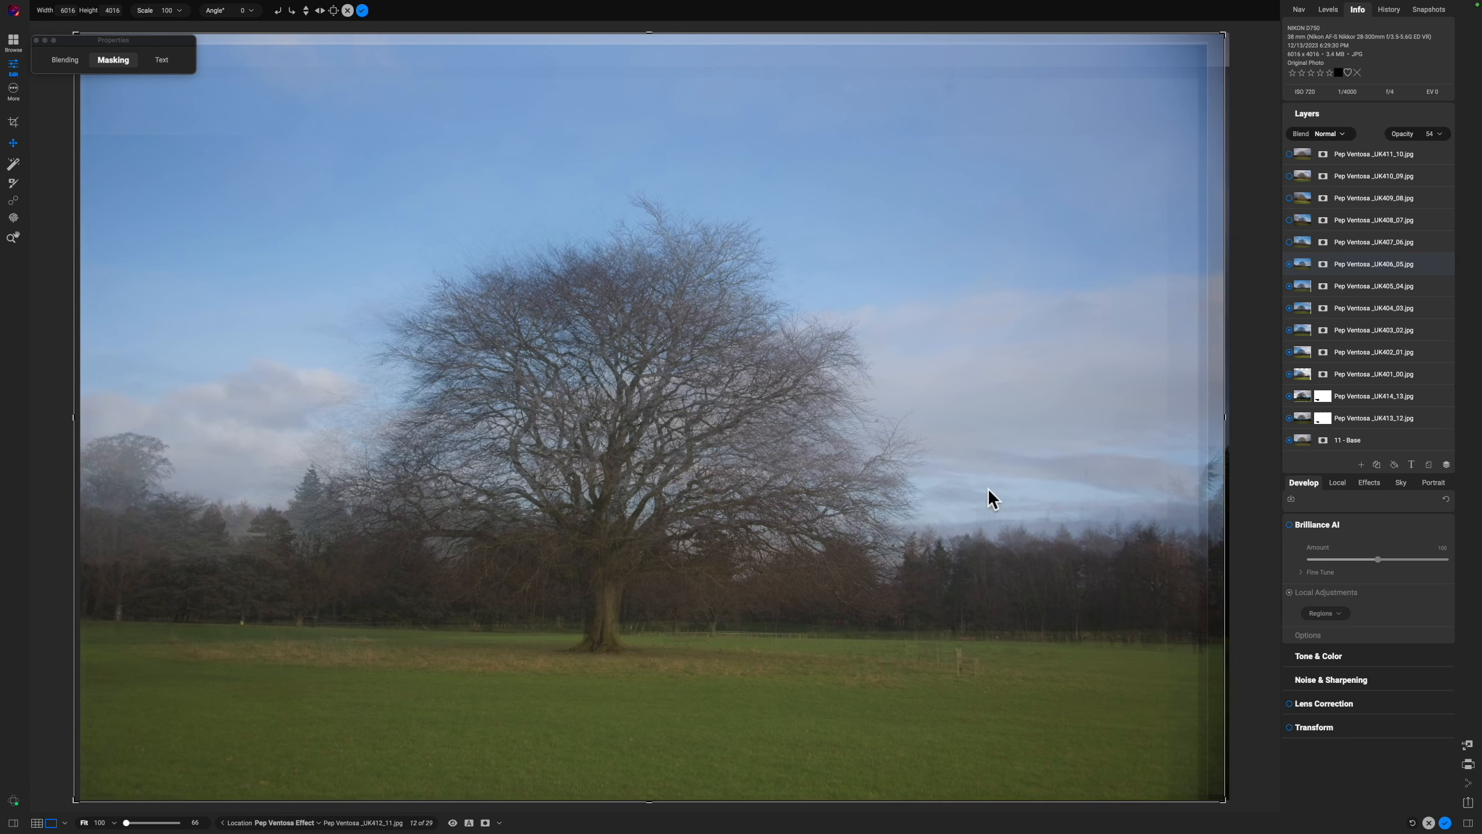
{"action": "left_click_drag", "start_coordinate": [1399, 134], "coordinate": [1411, 144]}
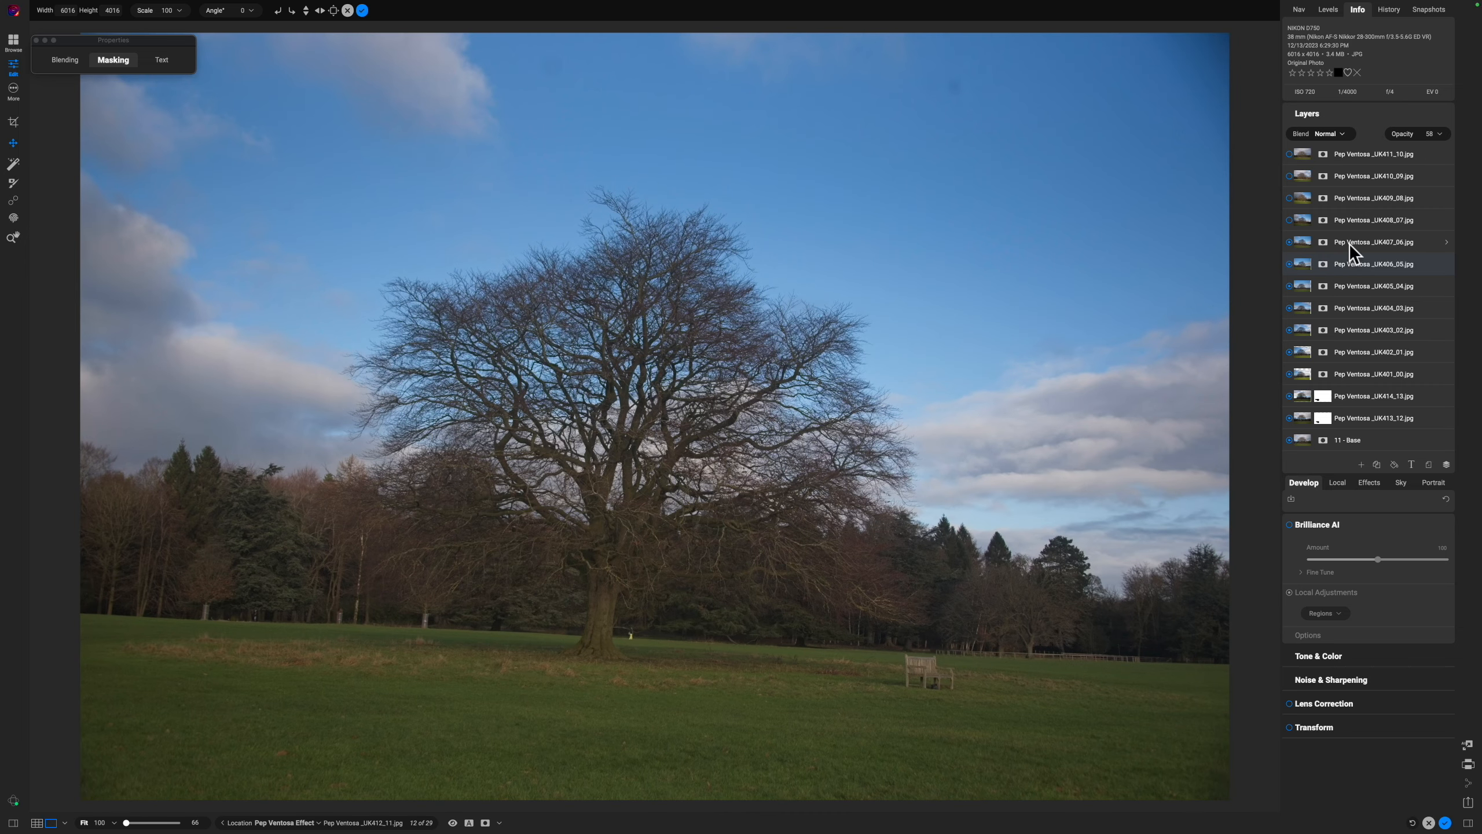
Show the Pep Ventosa _UK407_06.jpg layer, set its blend mode to Screen and lower its opacity to 53.
{"action": "left_click", "coordinate": [1349, 243]}
{"action": "left_click", "coordinate": [1327, 133]}
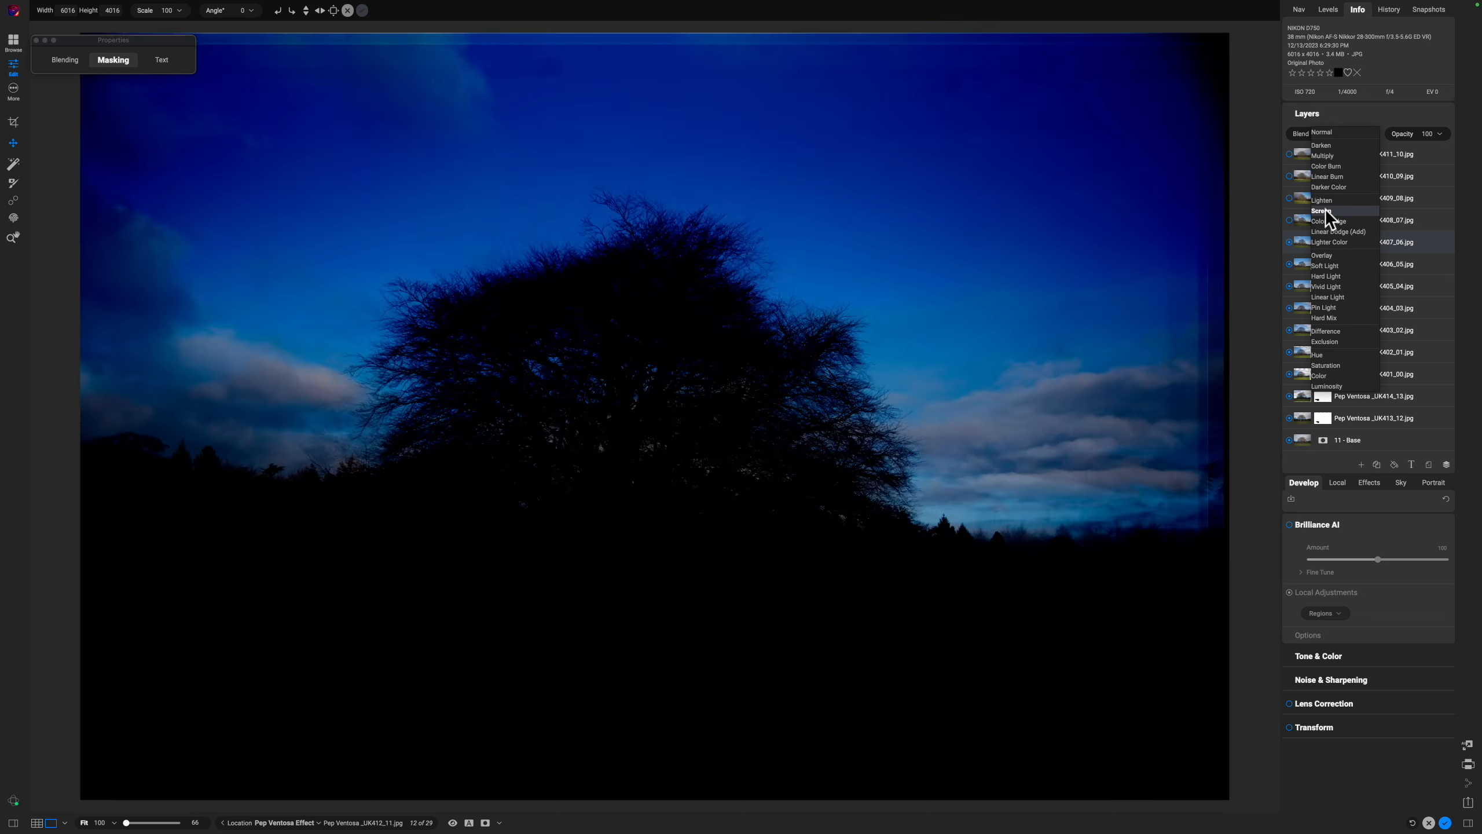
{"action": "left_click", "coordinate": [1322, 210]}
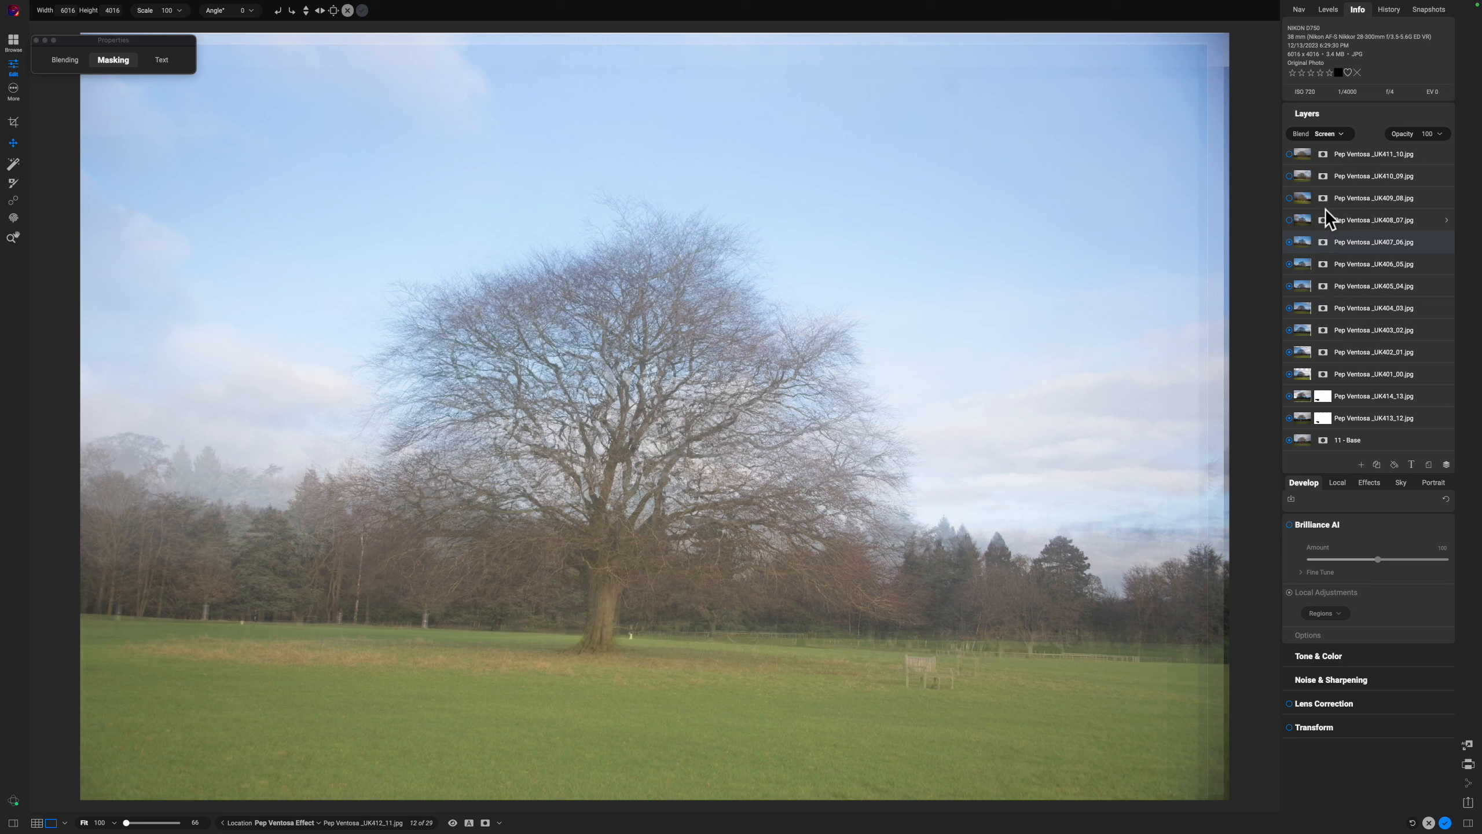
{"action": "mouse_move", "coordinate": [1398, 132]}
{"action": "left_mouse_down"}
{"action": "mouse_move", "coordinate": [1409, 141]}
{"action": "mouse_move", "coordinate": [1370, 141]}
{"action": "left_mouse_up"}
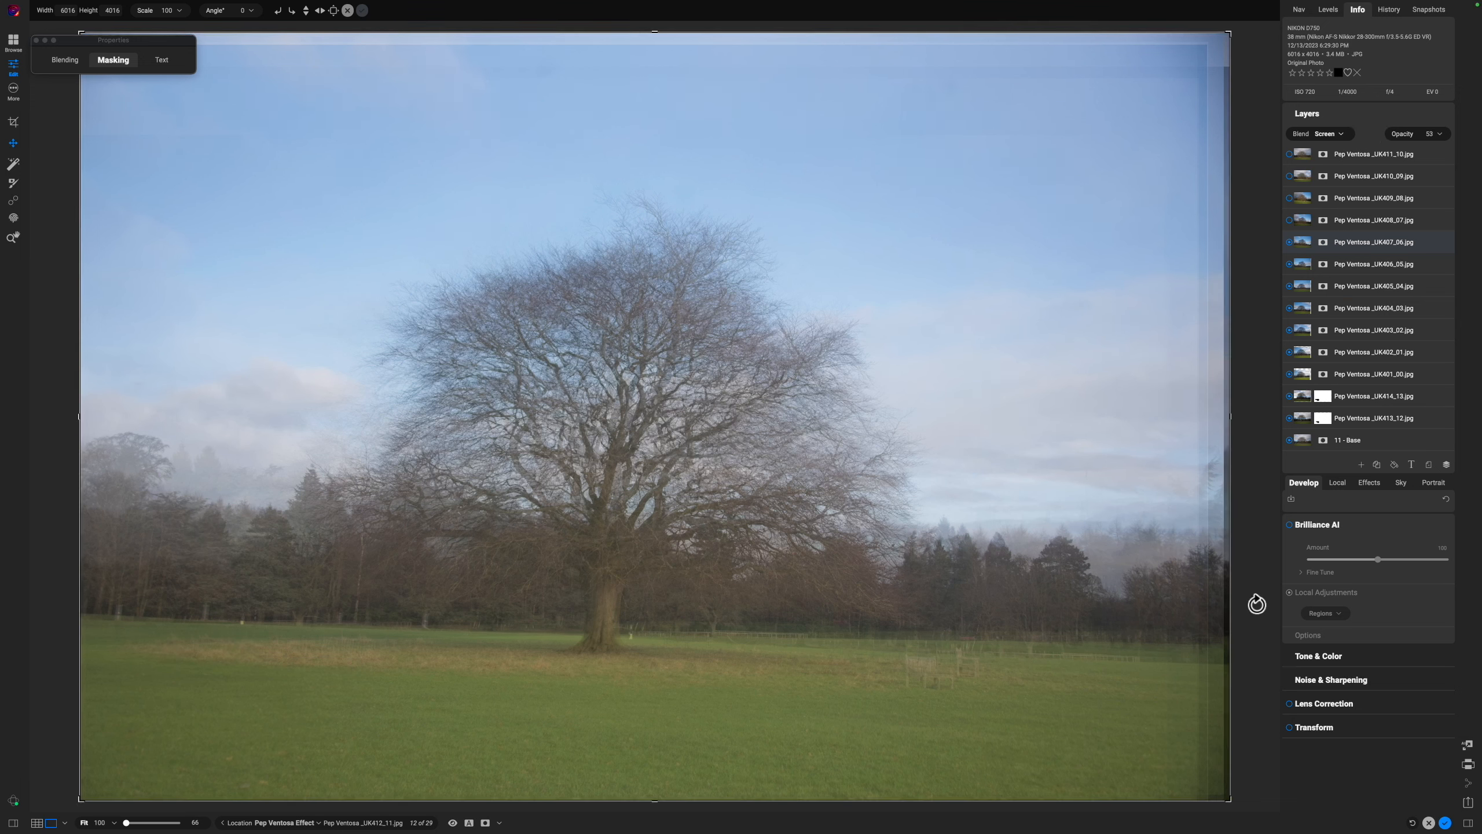
Rotate the Pep Ventosa _UK407_06.jpg layer to -1°, move it slightly up and right, and set its opacity to 58.
{"action": "left_click_drag", "start_coordinate": [1245, 595], "coordinate": [1245, 577]}
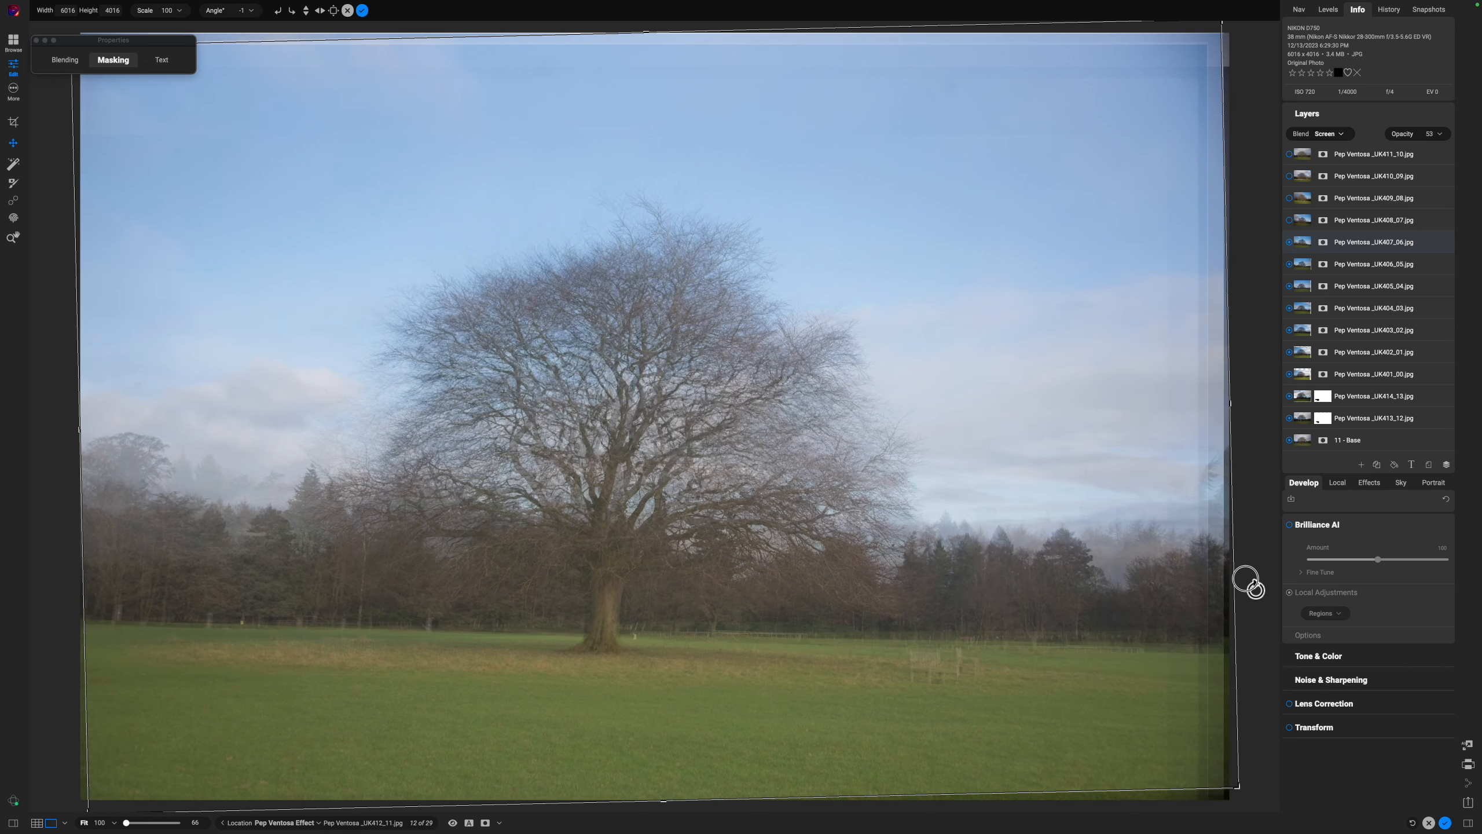
{"action": "mouse_move", "coordinate": [636, 422]}
{"action": "left_mouse_down"}
{"action": "mouse_move", "coordinate": [660, 458]}
{"action": "mouse_move", "coordinate": [640, 403]}
{"action": "mouse_move", "coordinate": [646, 413]}
{"action": "left_mouse_up"}
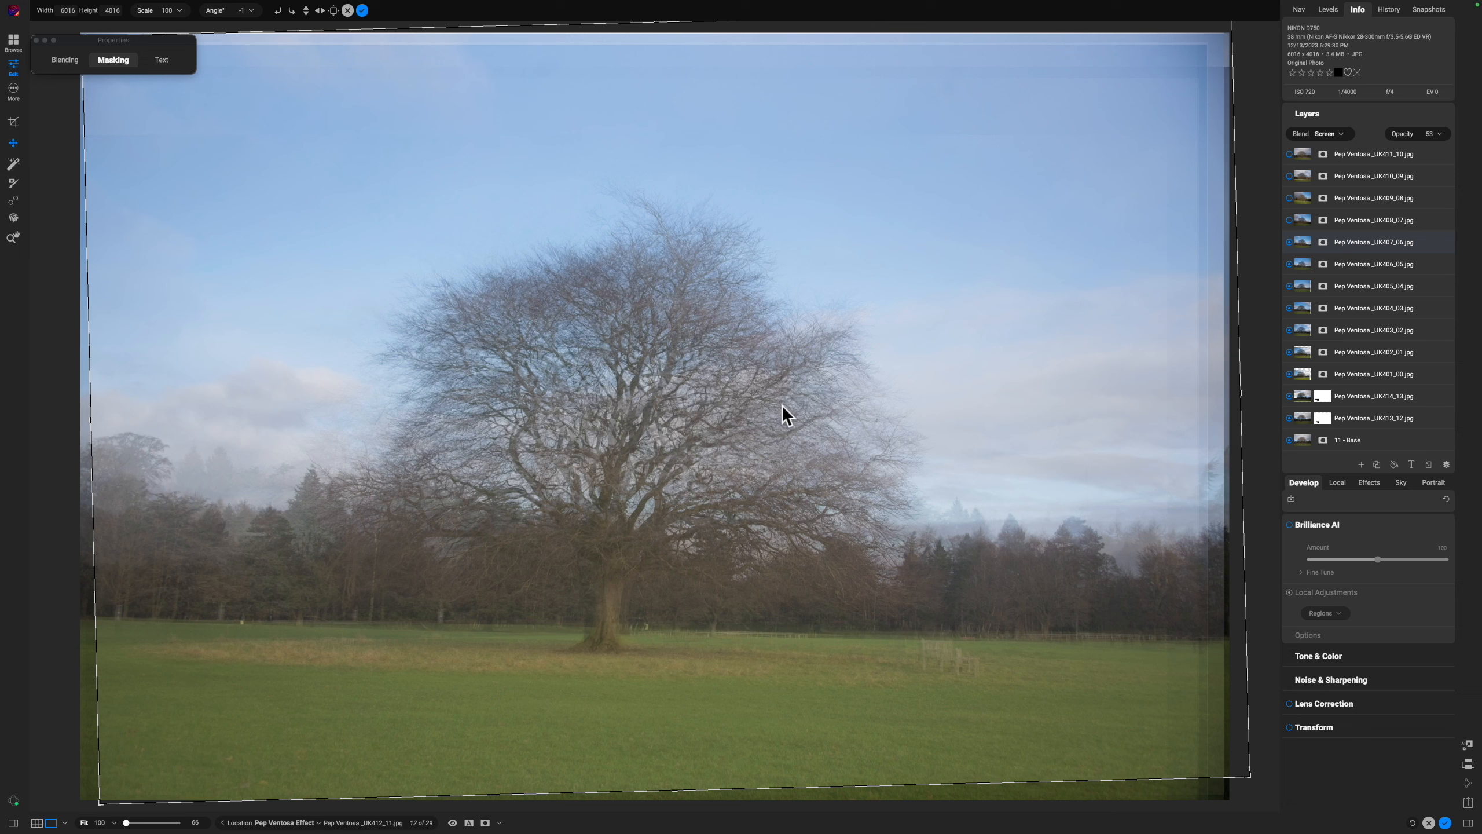
{"action": "left_click_drag", "start_coordinate": [1402, 134], "coordinate": [1415, 142]}
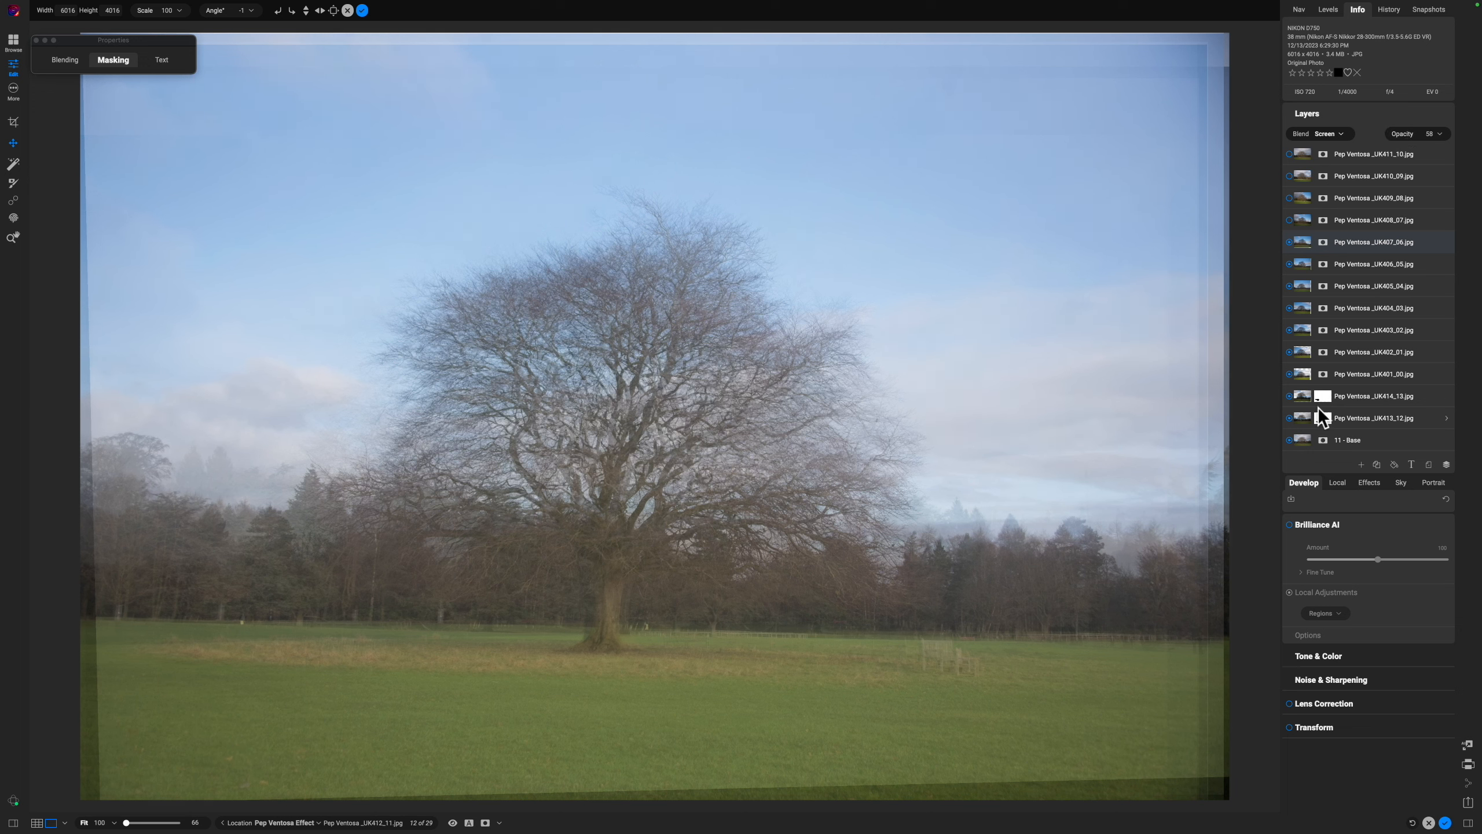
Compare the image with and without the Pep Ventosa _UK407_06.jpg layer, and shift that layer slightly left to align its trunk.
{"action": "left_click", "coordinate": [1288, 242]}
{"action": "left_click", "coordinate": [1289, 242]}
{"action": "left_click", "coordinate": [1289, 242]}
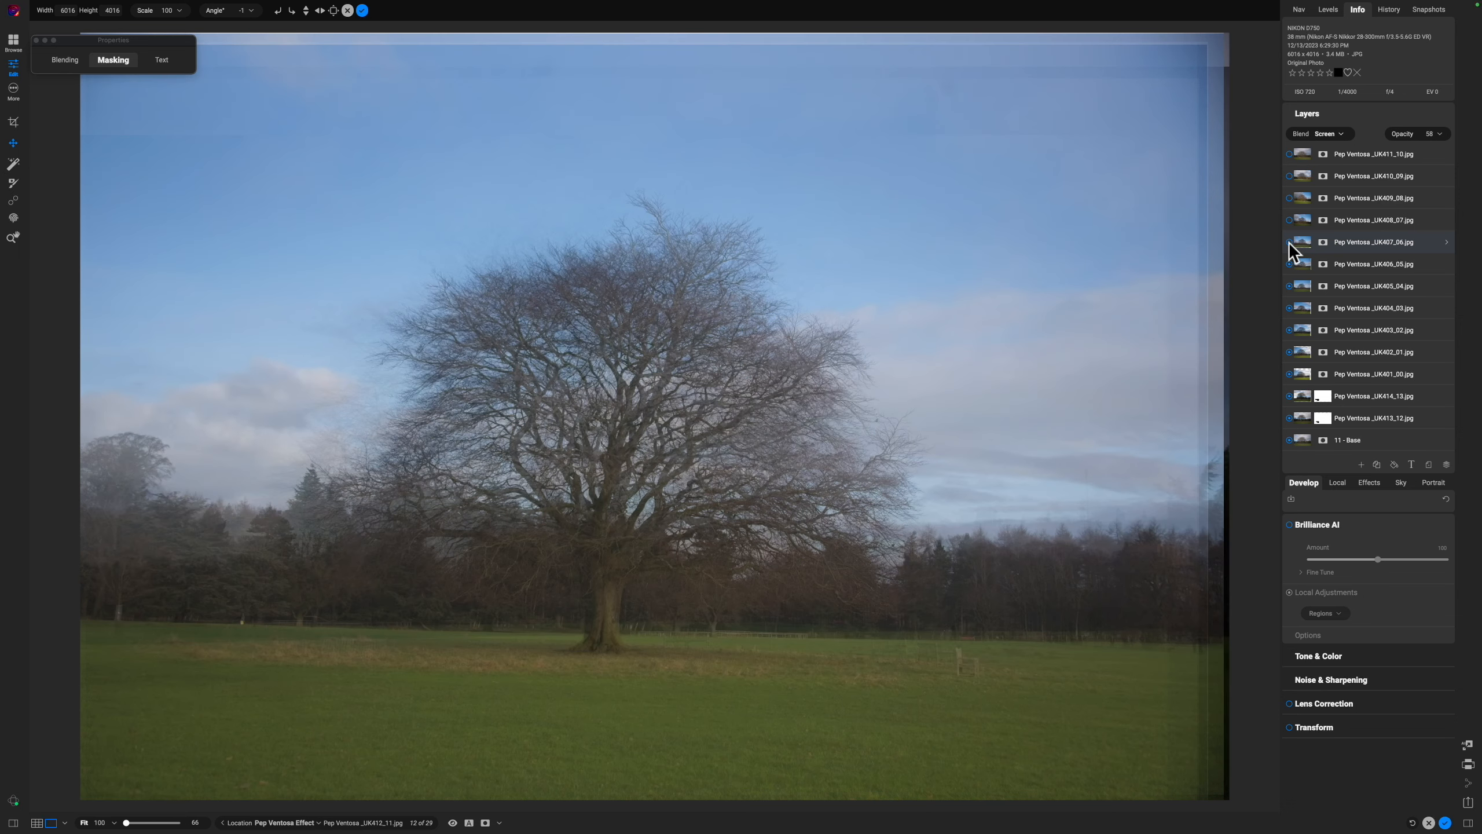
{"action": "left_click", "coordinate": [1289, 242]}
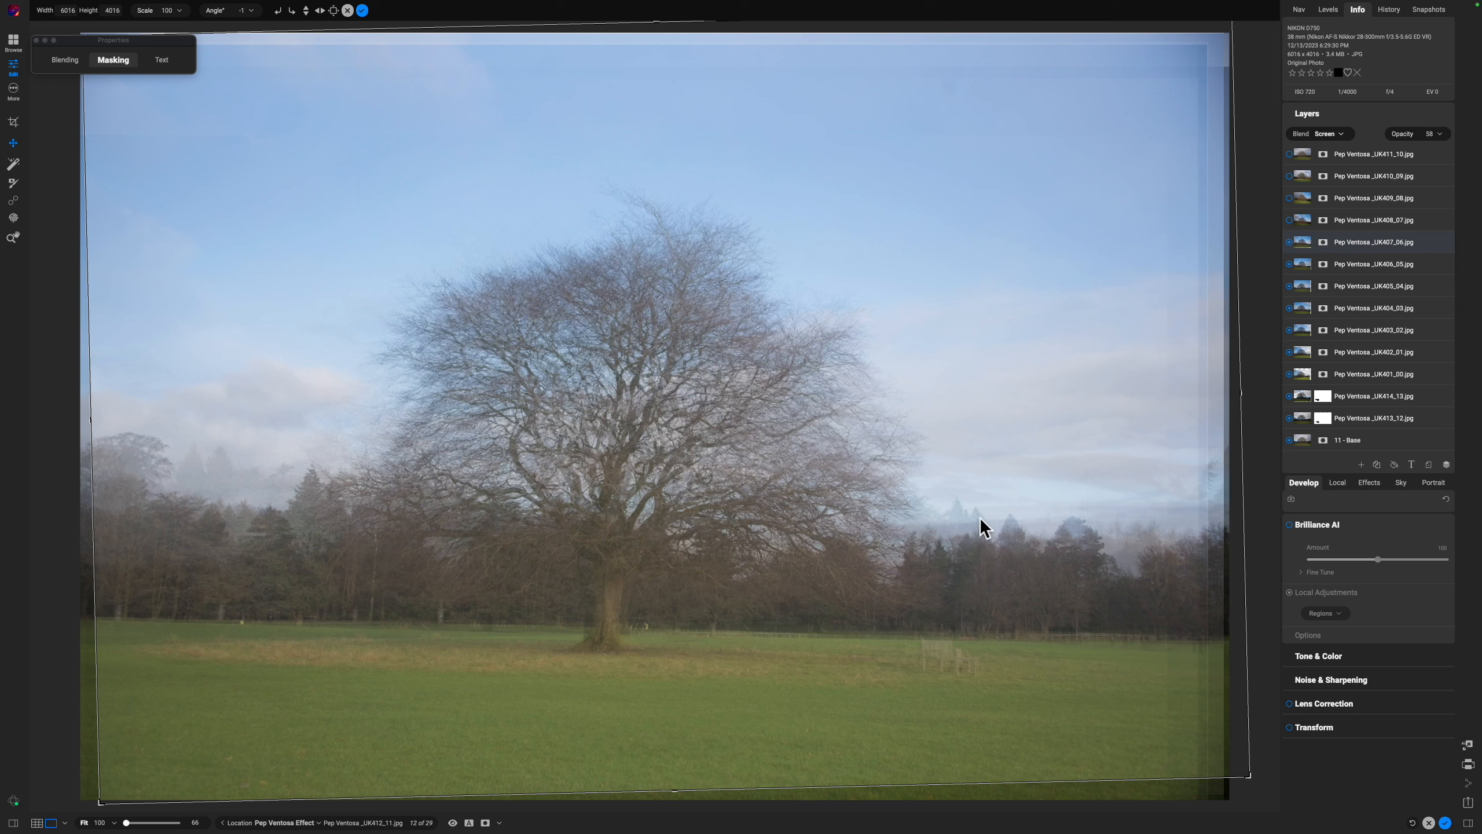
{"action": "left_click", "coordinate": [1289, 242]}
{"action": "left_click_drag", "start_coordinate": [680, 631], "coordinate": [668, 630]}
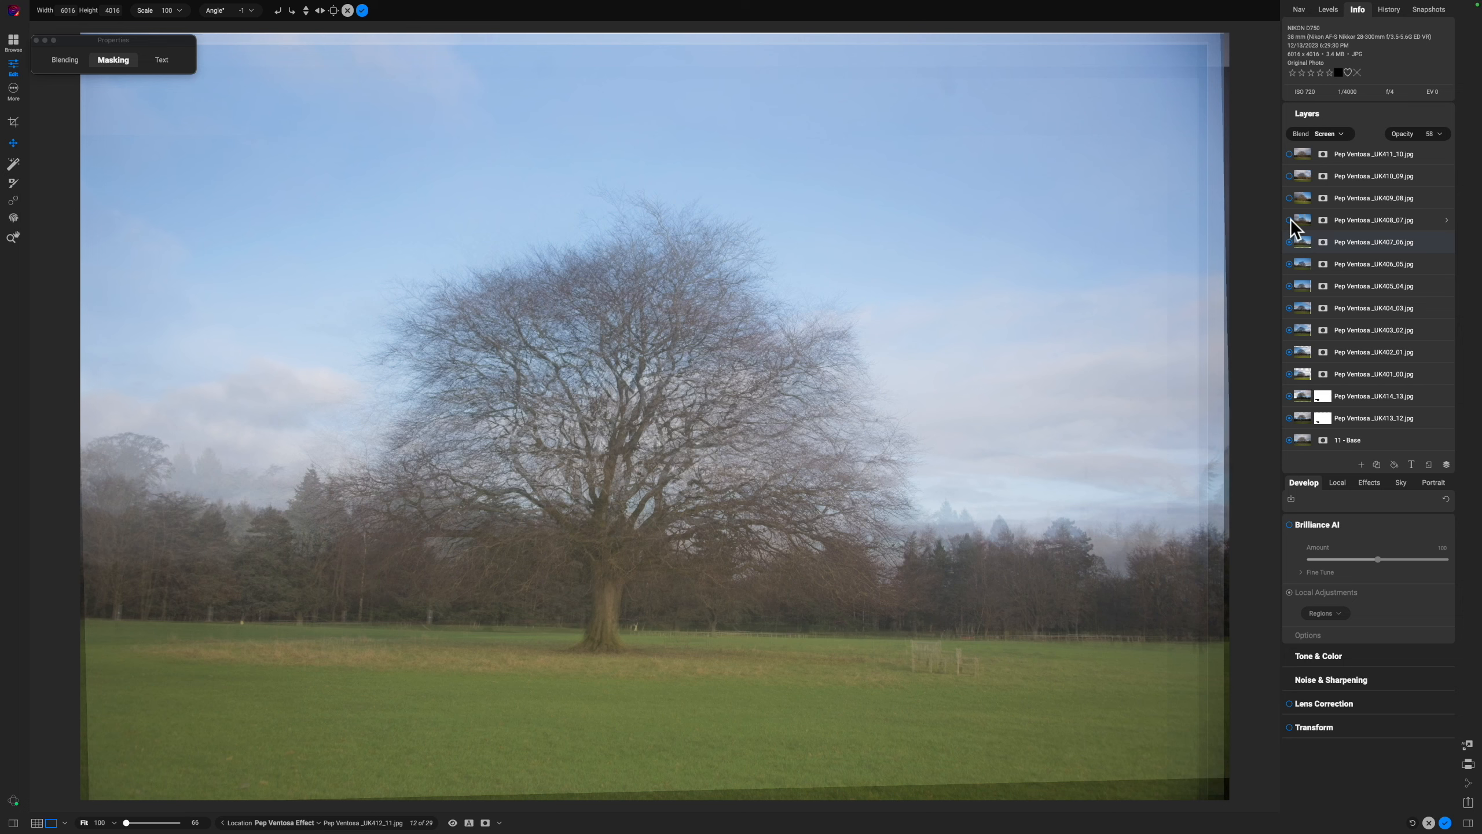
Show the Pep Ventosa _UK408_07.jpg layer in Multiply mode at 54 opacity, and move it left and slightly up.
{"action": "left_click", "coordinate": [1363, 217]}
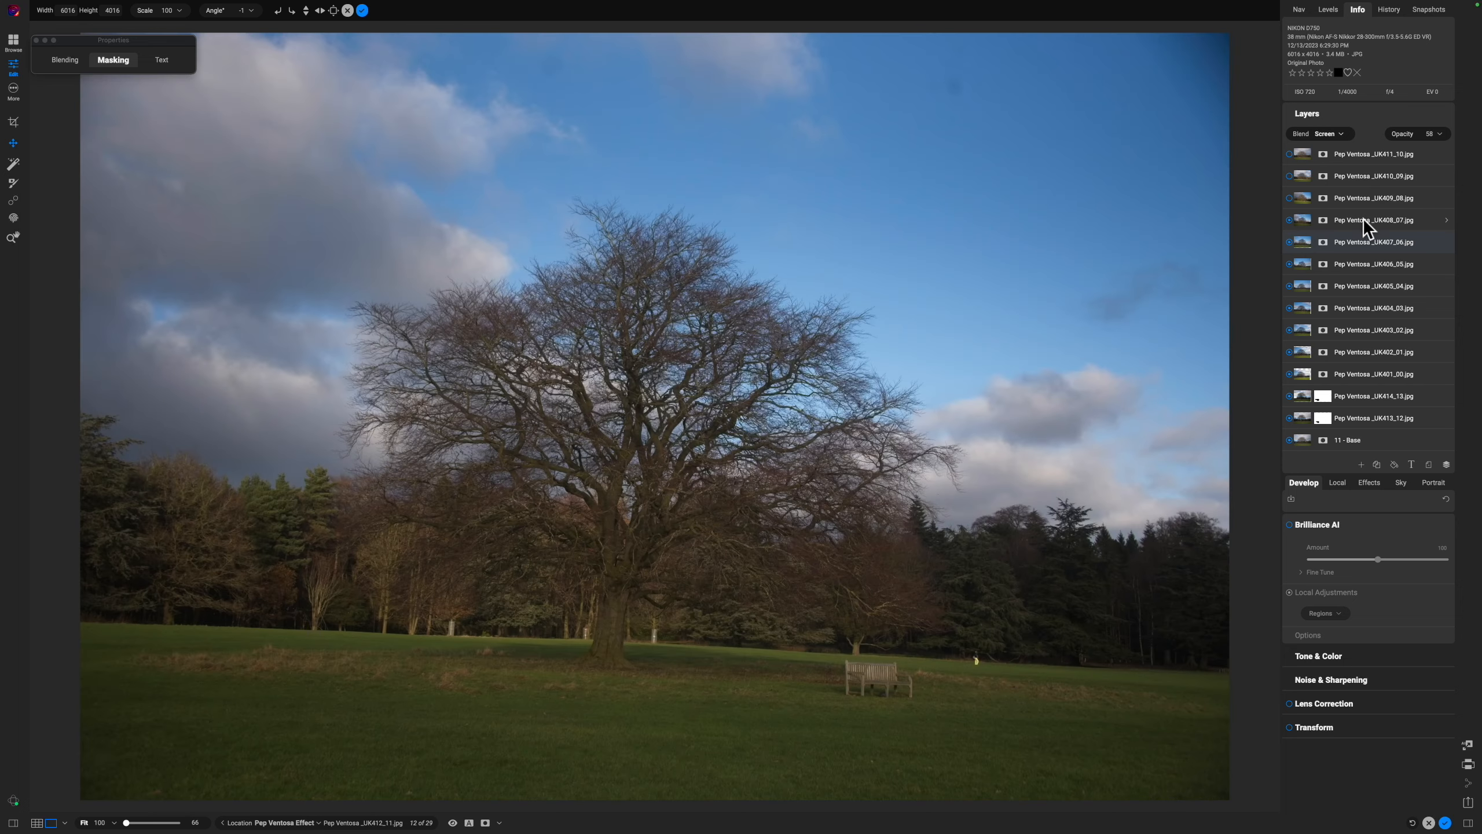
{"action": "left_click", "coordinate": [1363, 217]}
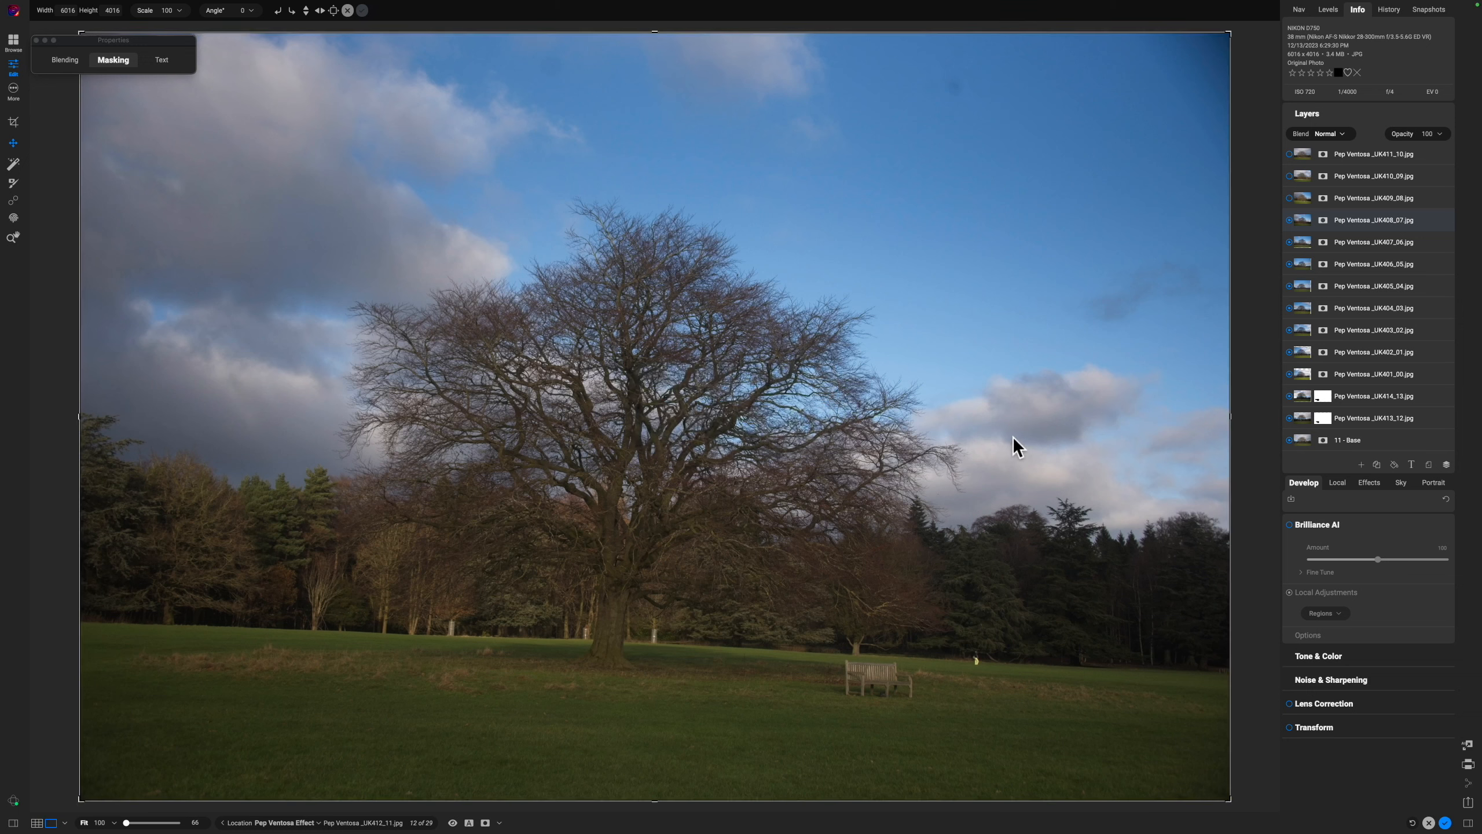
{"action": "left_click_drag", "start_coordinate": [1404, 134], "coordinate": [1357, 141]}
{"action": "left_click", "coordinate": [1324, 133]}
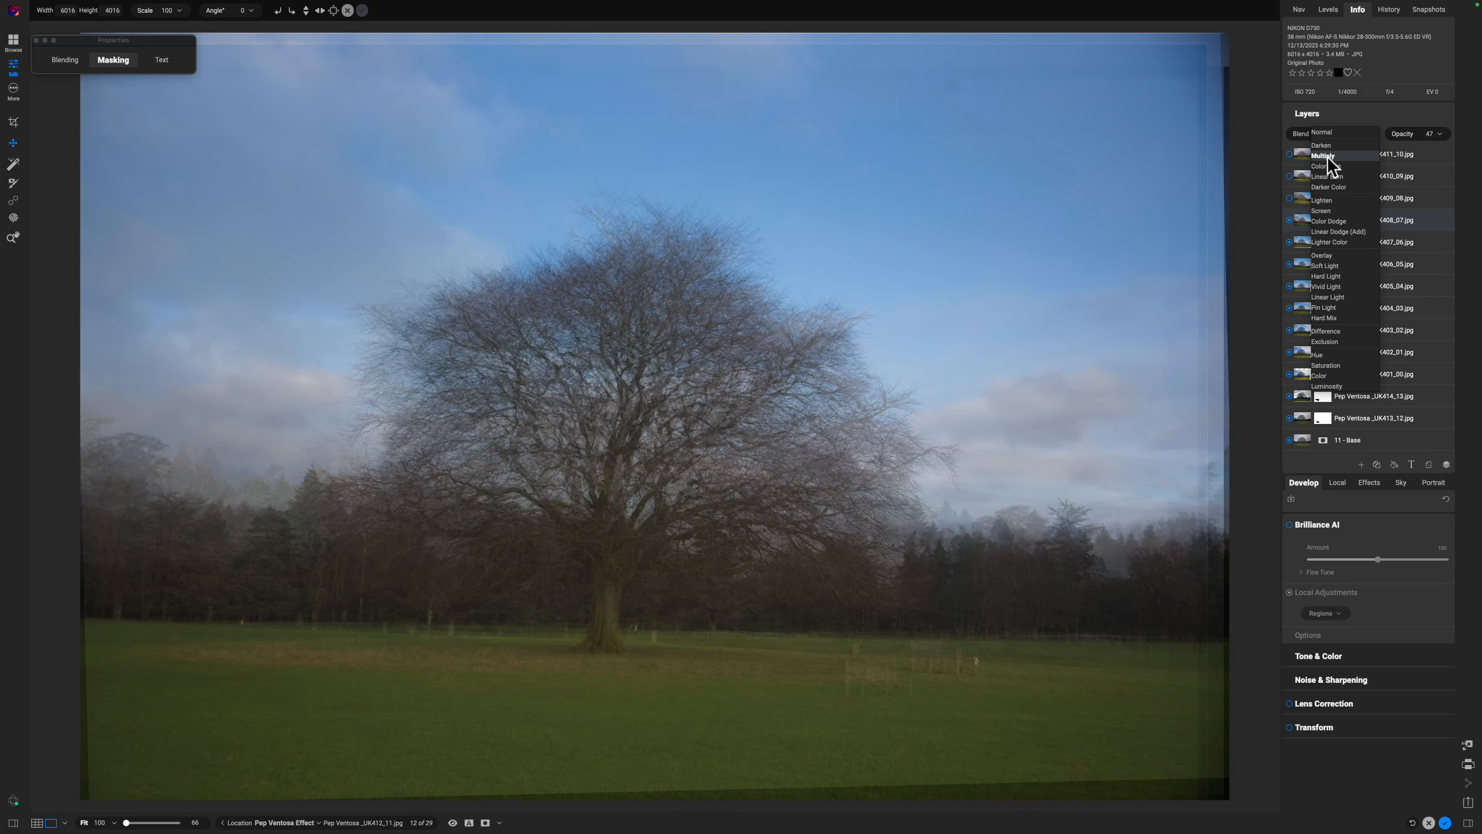
{"action": "left_click", "coordinate": [1327, 155]}
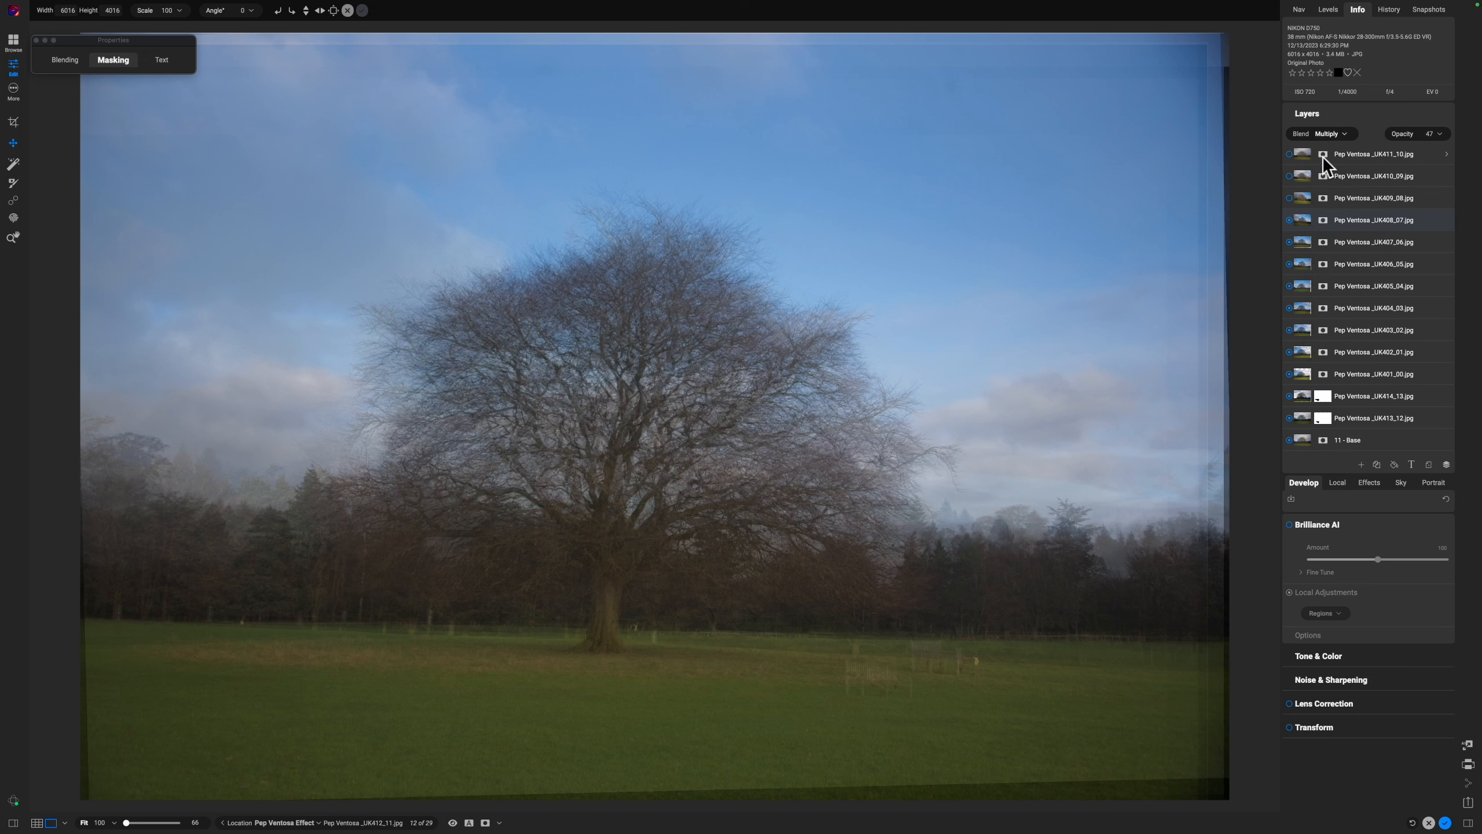
{"action": "mouse_move", "coordinate": [684, 576]}
{"action": "left_mouse_down"}
{"action": "mouse_move", "coordinate": [691, 589]}
{"action": "mouse_move", "coordinate": [656, 569]}
{"action": "mouse_move", "coordinate": [682, 574]}
{"action": "left_mouse_up"}
{"action": "left_click_drag", "start_coordinate": [1397, 133], "coordinate": [1412, 141]}
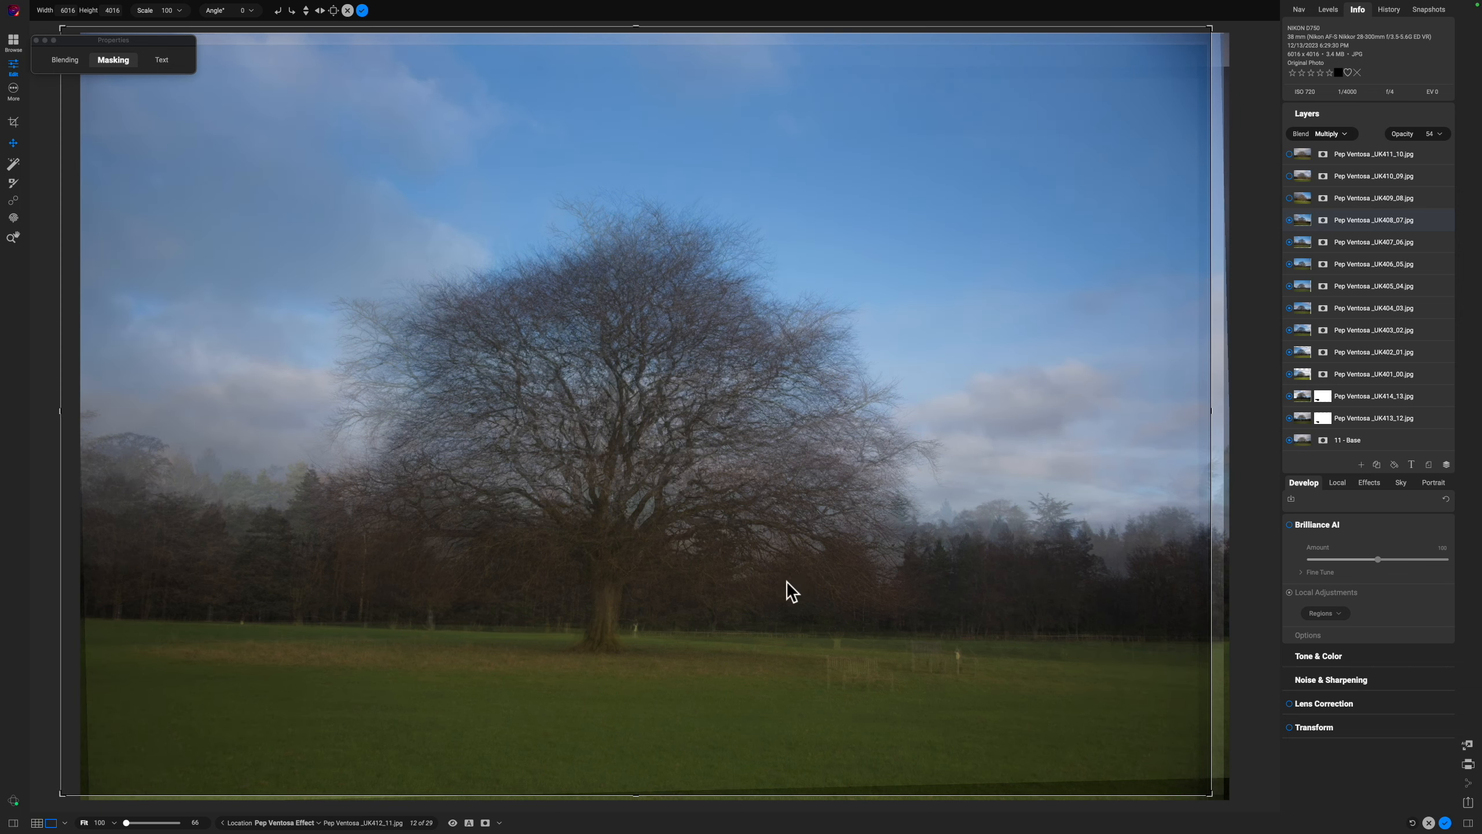
Align the Pep Ventosa _UK408_07.jpg layer's trunk with the base tree using Normal mode temporarily, and restore Multiply.
{"action": "mouse_move", "coordinate": [761, 598]}
{"action": "left_mouse_down"}
{"action": "mouse_move", "coordinate": [731, 609]}
{"action": "mouse_move", "coordinate": [777, 586]}
{"action": "left_mouse_up"}
{"action": "left_click", "coordinate": [1329, 134]}
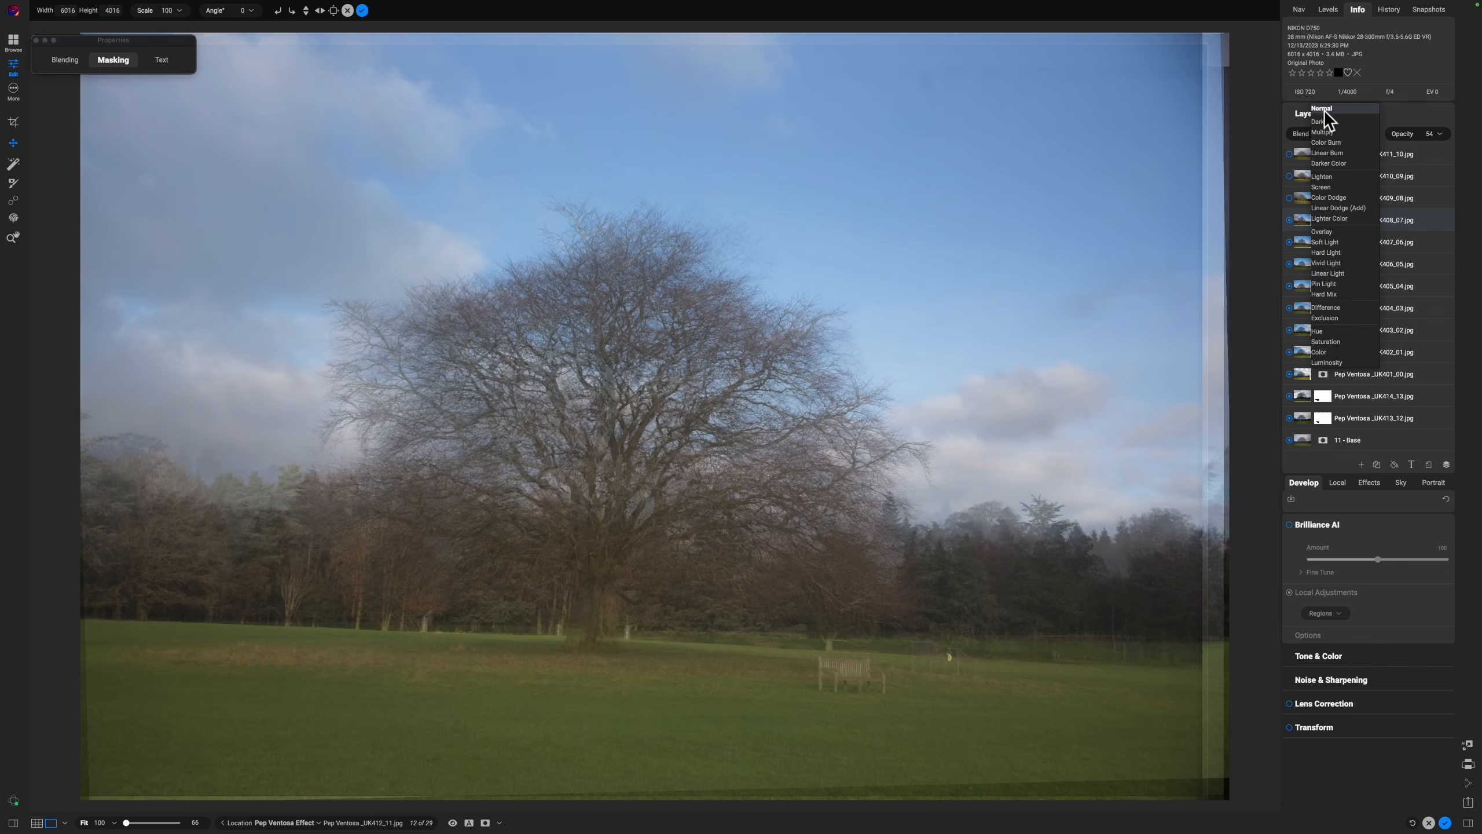
{"action": "left_click", "coordinate": [1325, 111]}
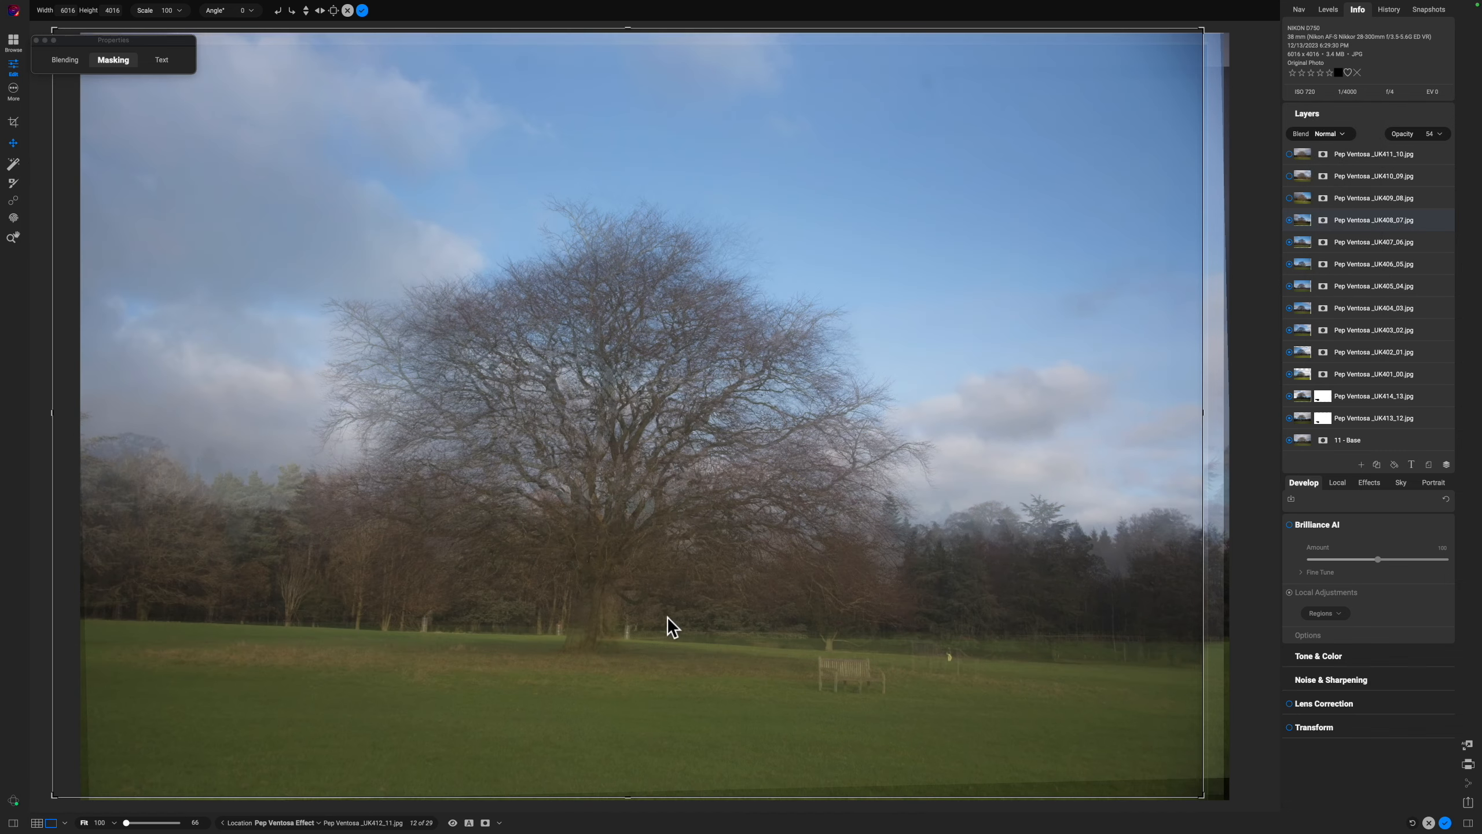
{"action": "left_click_drag", "start_coordinate": [648, 636], "coordinate": [689, 608]}
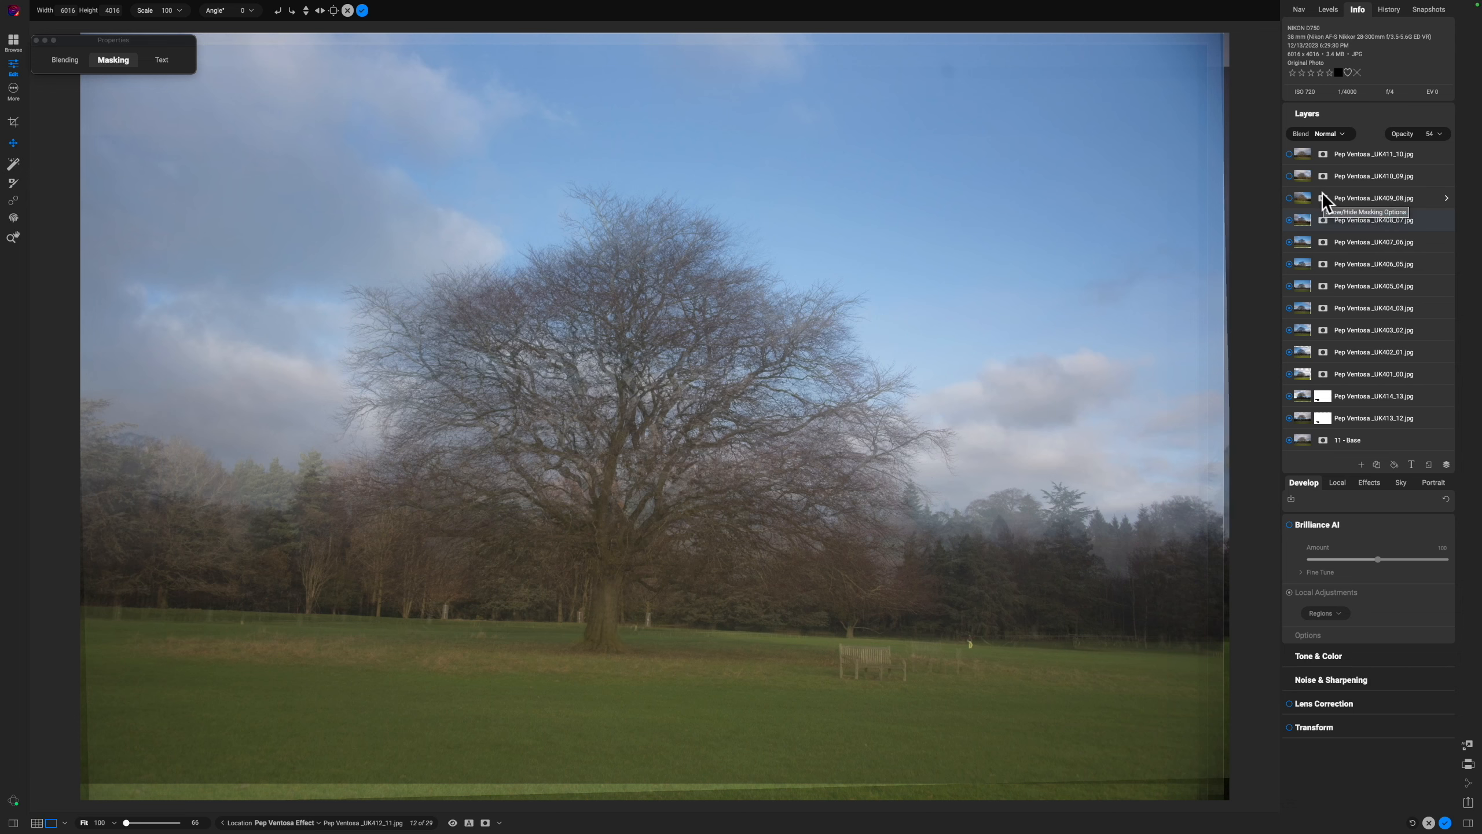
{"action": "left_click", "coordinate": [1328, 131]}
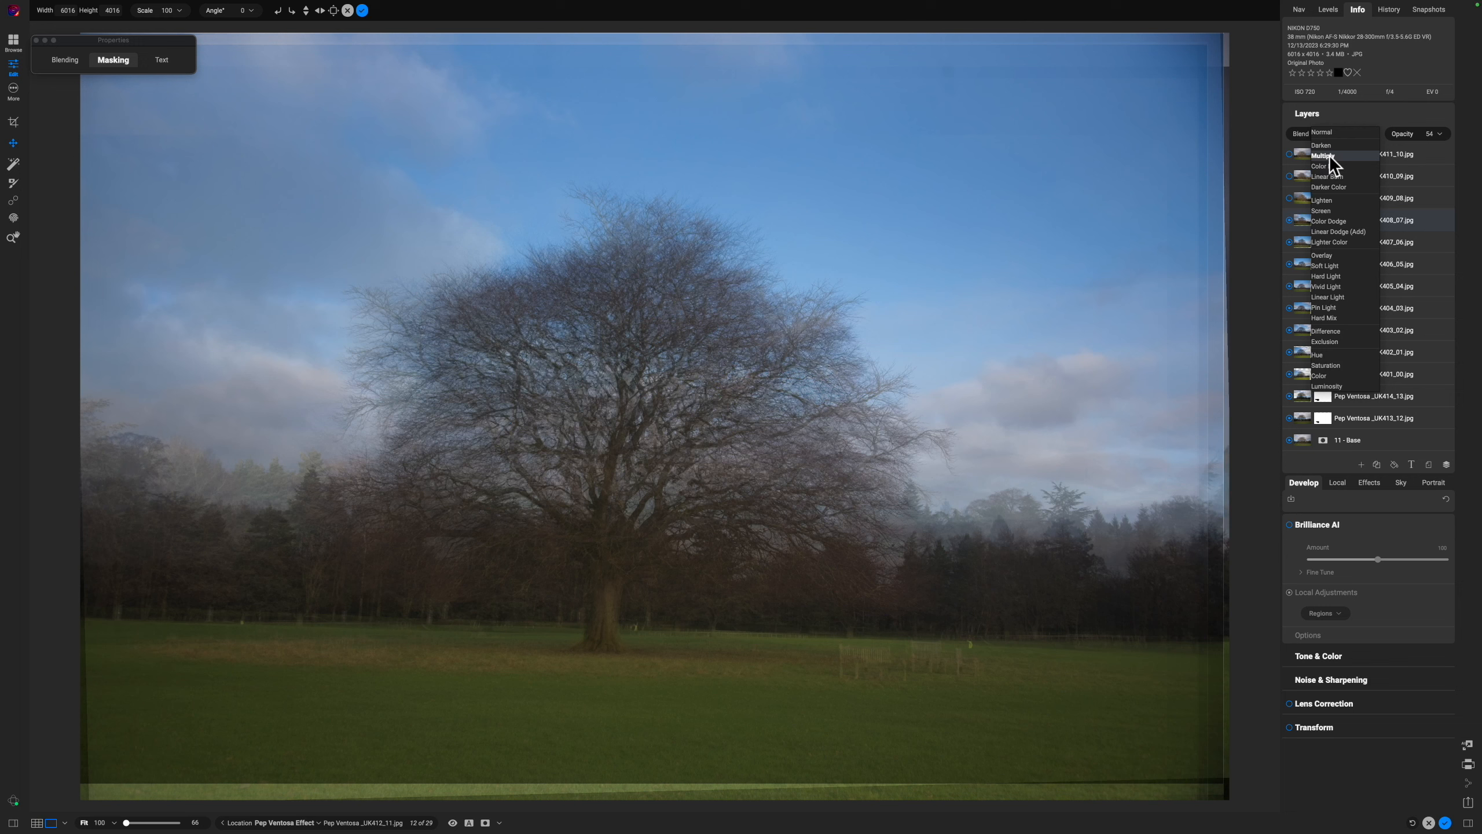
{"action": "left_click", "coordinate": [1330, 156]}
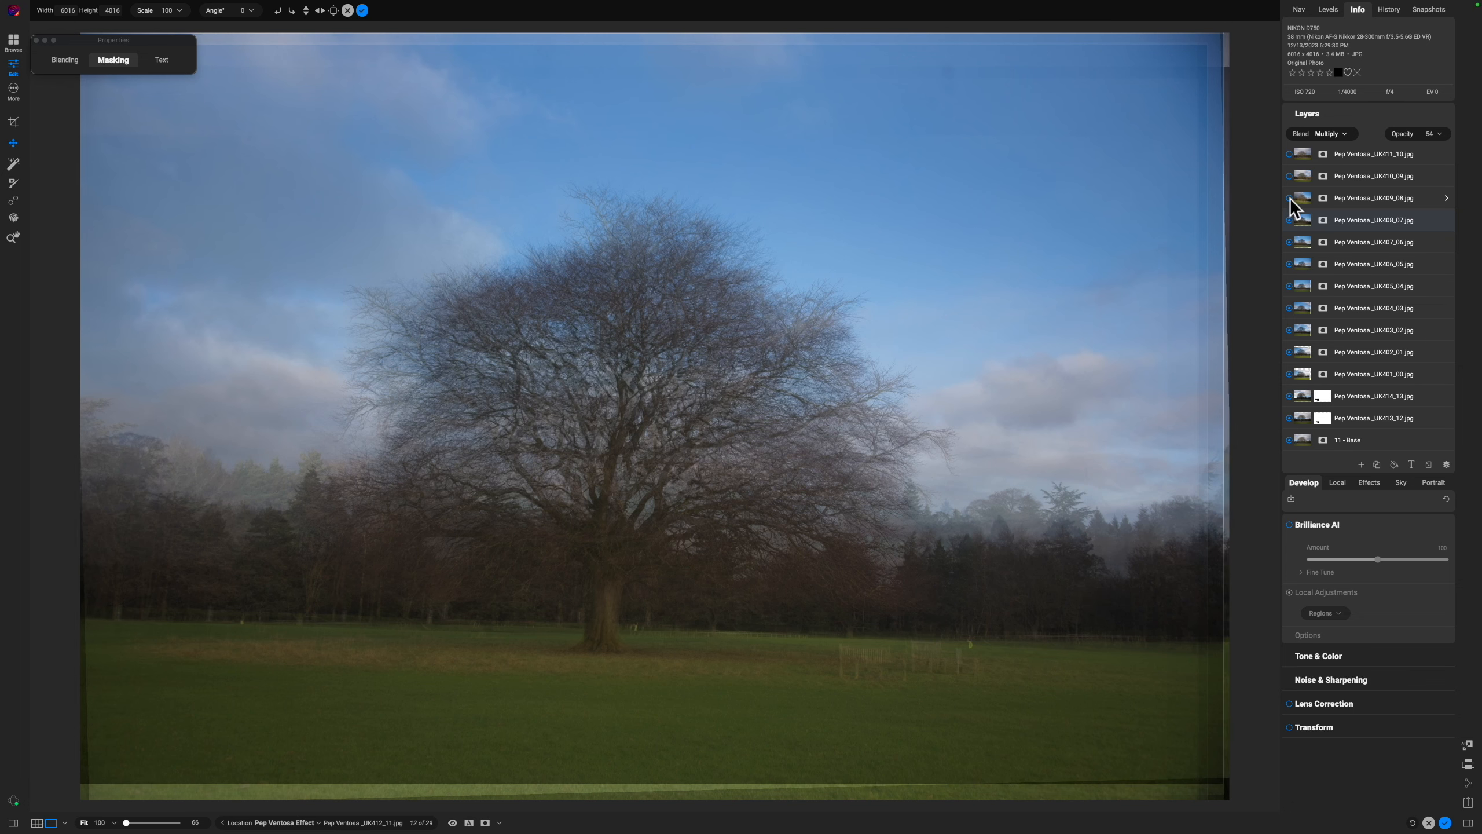
Show the Pep Ventosa _UK409_08.jpg layer at 39 opacity, and move it down and right to align its trunk.
{"action": "left_click", "coordinate": [1388, 195]}
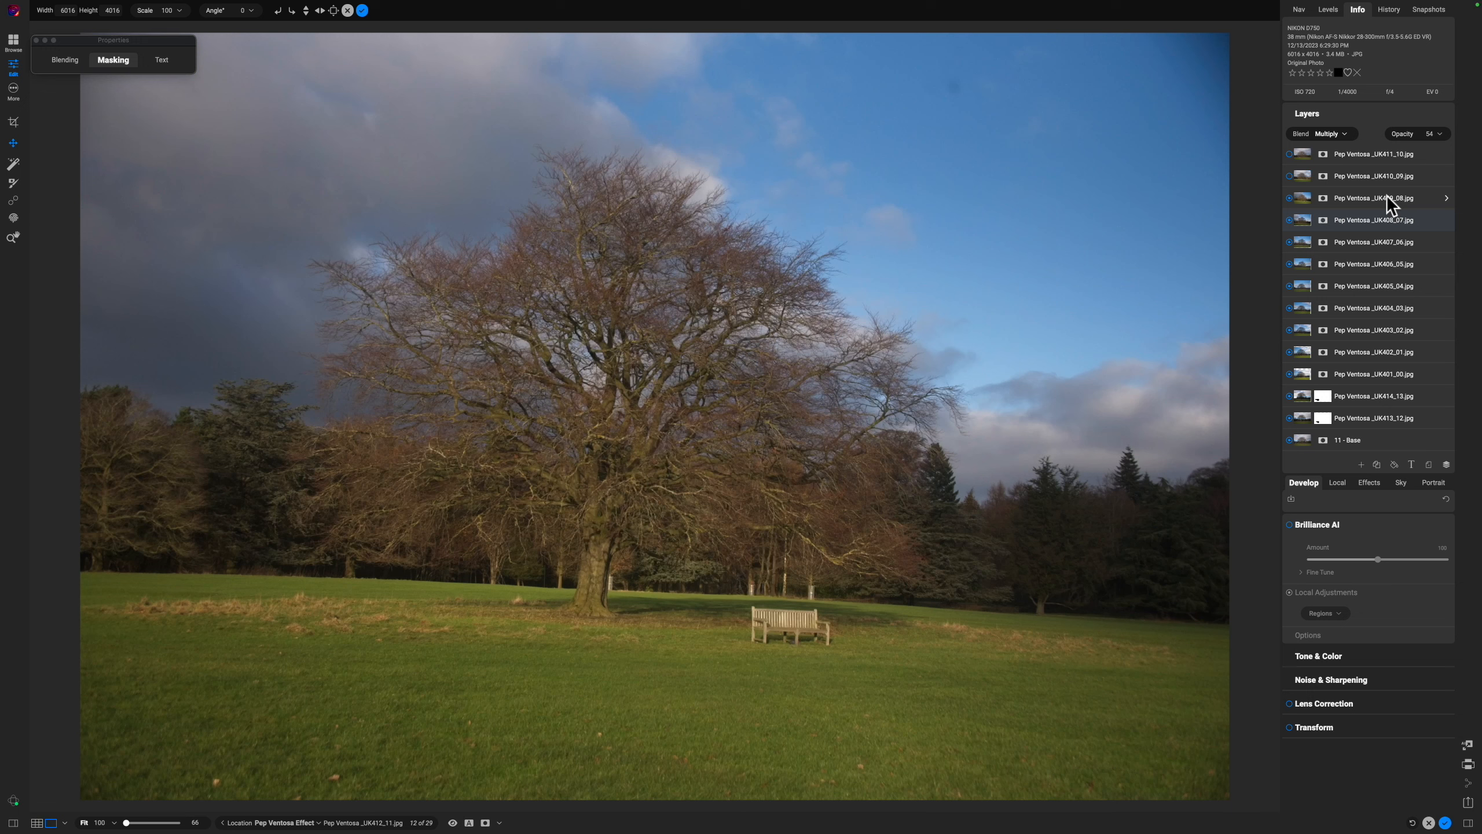
{"action": "left_click", "coordinate": [1387, 194]}
{"action": "left_click_drag", "start_coordinate": [1413, 150], "coordinate": [1374, 144]}
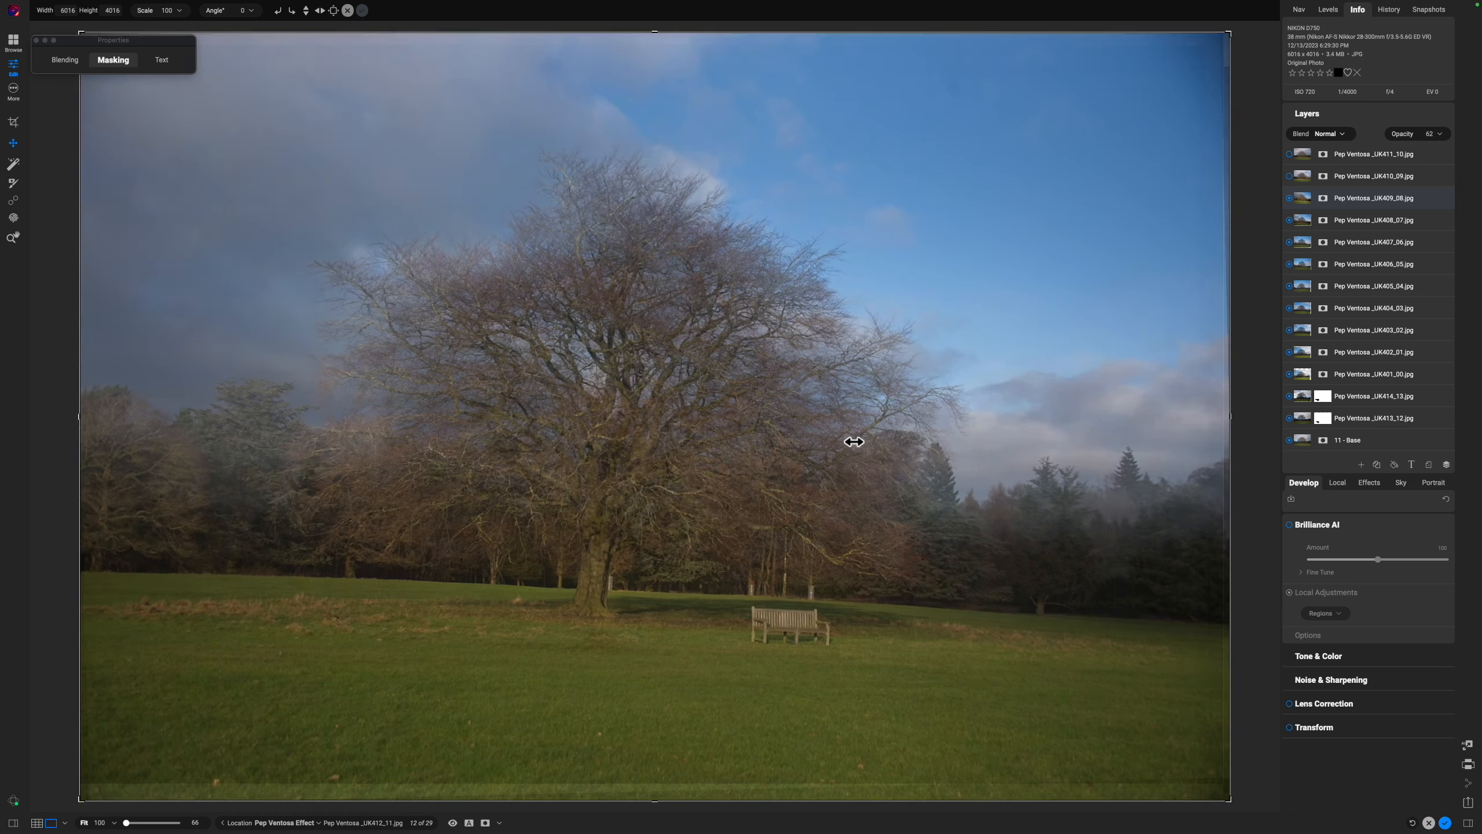
{"action": "mouse_move", "coordinate": [669, 558]}
{"action": "left_mouse_down"}
{"action": "mouse_move", "coordinate": [690, 567]}
{"action": "mouse_move", "coordinate": [668, 578]}
{"action": "left_mouse_up"}
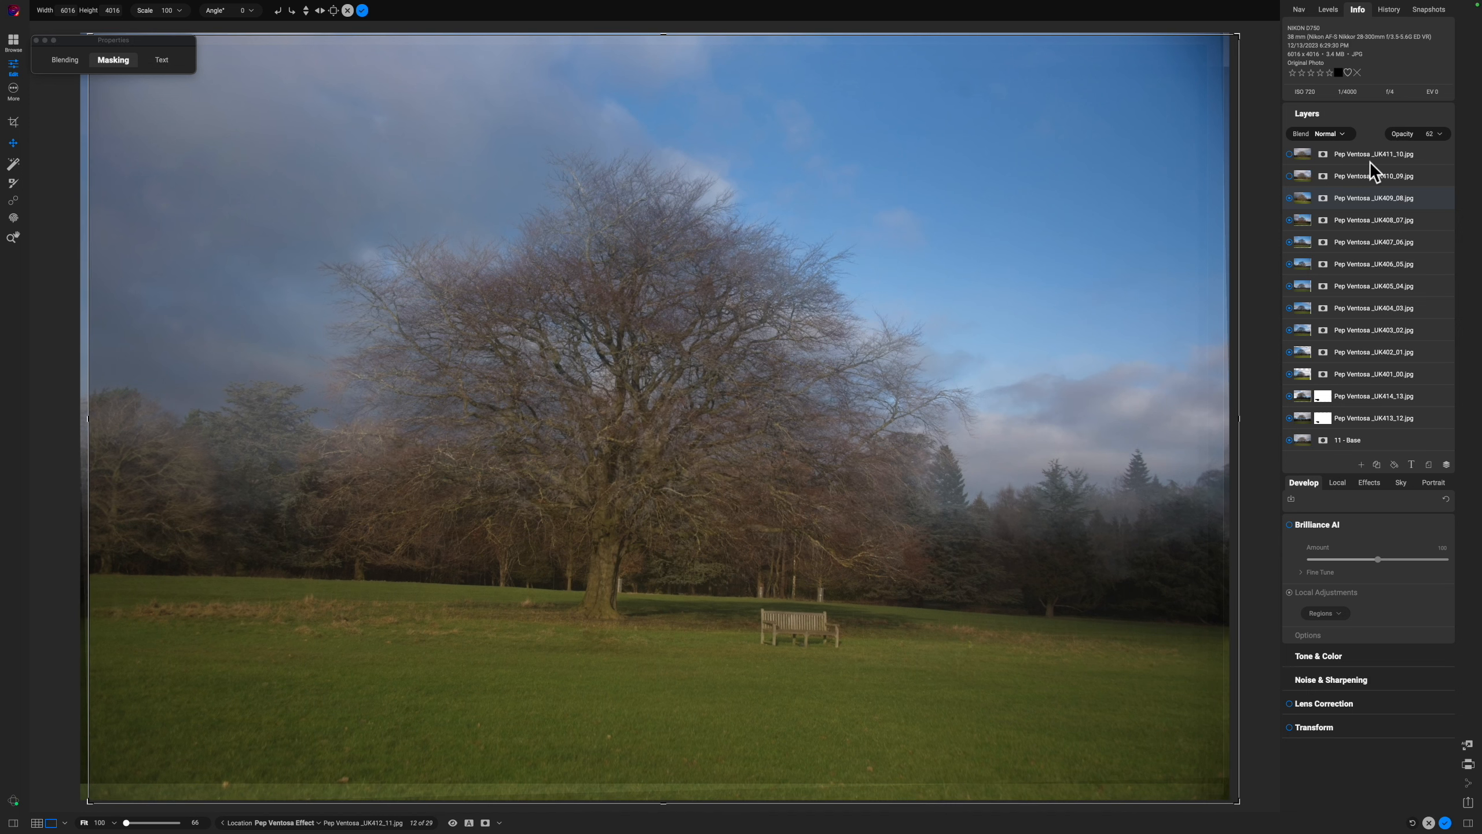
{"action": "left_click_drag", "start_coordinate": [1405, 136], "coordinate": [1389, 138]}
{"action": "mouse_move", "coordinate": [678, 599]}
{"action": "left_mouse_down"}
{"action": "mouse_move", "coordinate": [698, 621]}
{"action": "mouse_move", "coordinate": [754, 609]}
{"action": "mouse_move", "coordinate": [670, 614]}
{"action": "left_mouse_up"}
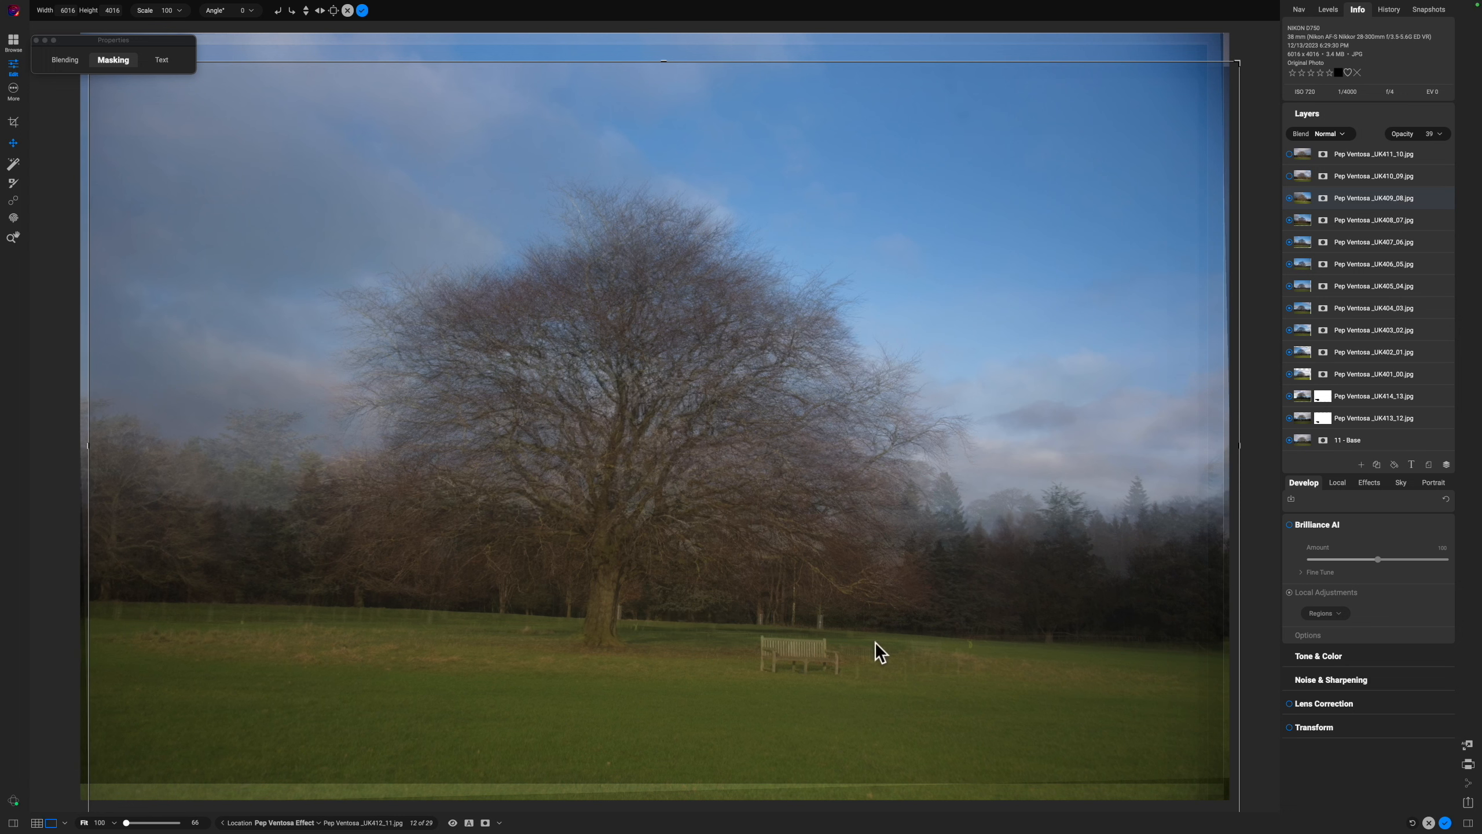
Switch the Pep Ventosa _UK409_08.jpg layer to Screen mode and lower its opacity to 17.
{"action": "left_click_drag", "start_coordinate": [1399, 132], "coordinate": [1392, 140]}
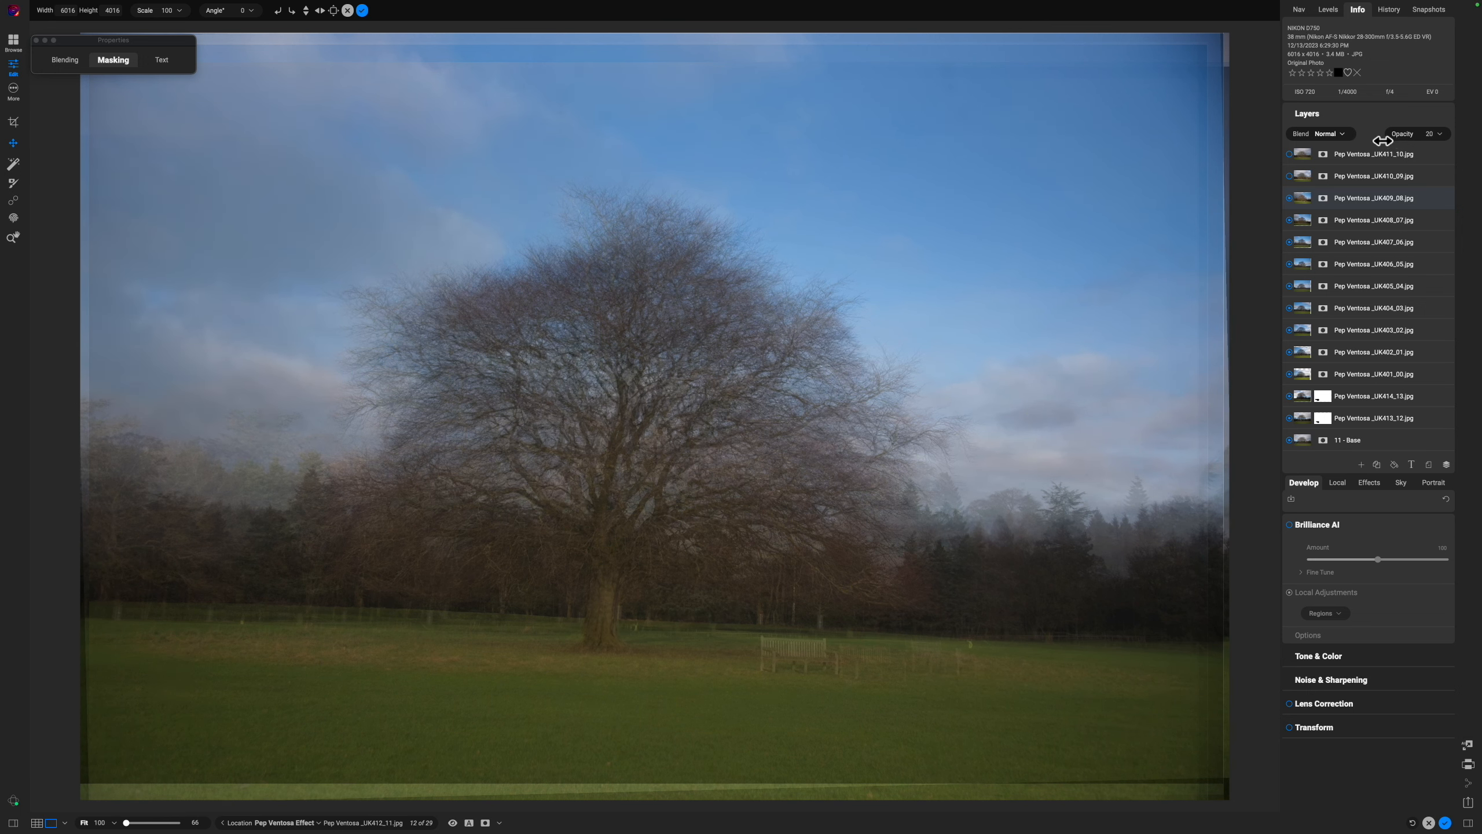
{"action": "left_click", "coordinate": [1329, 133]}
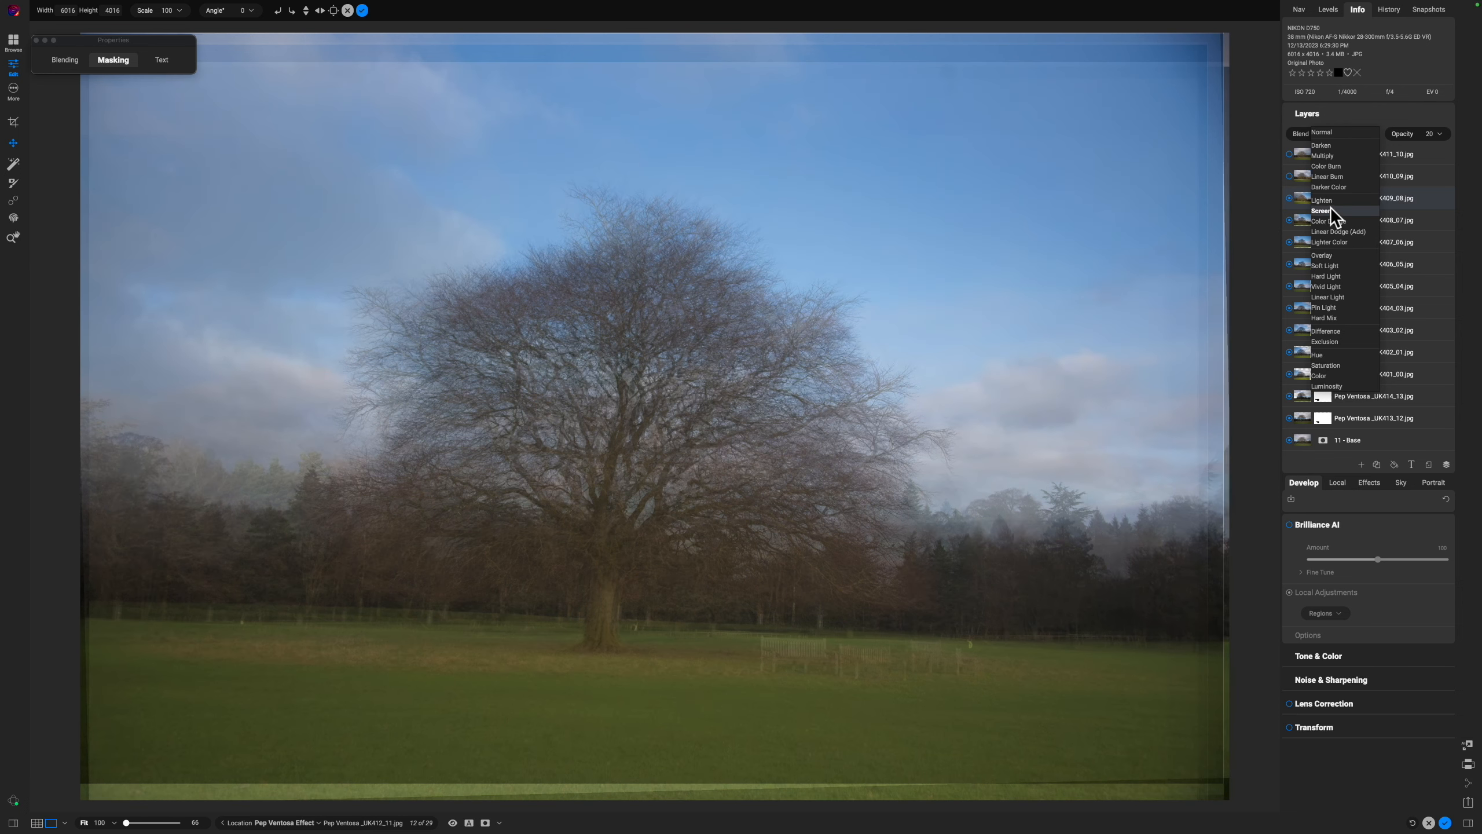
{"action": "left_click", "coordinate": [1330, 208]}
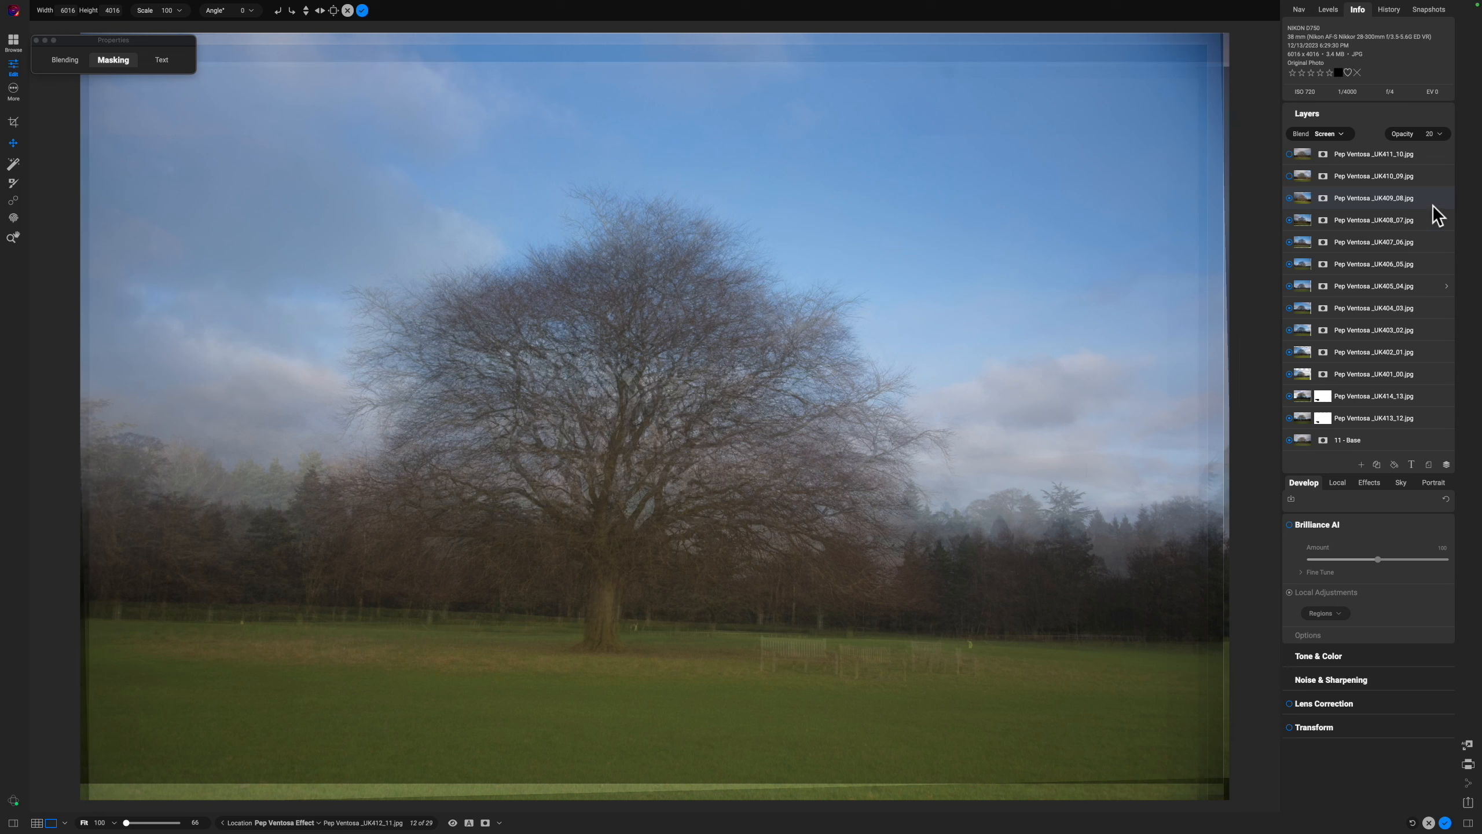
{"action": "left_click_drag", "start_coordinate": [1403, 133], "coordinate": [1412, 145]}
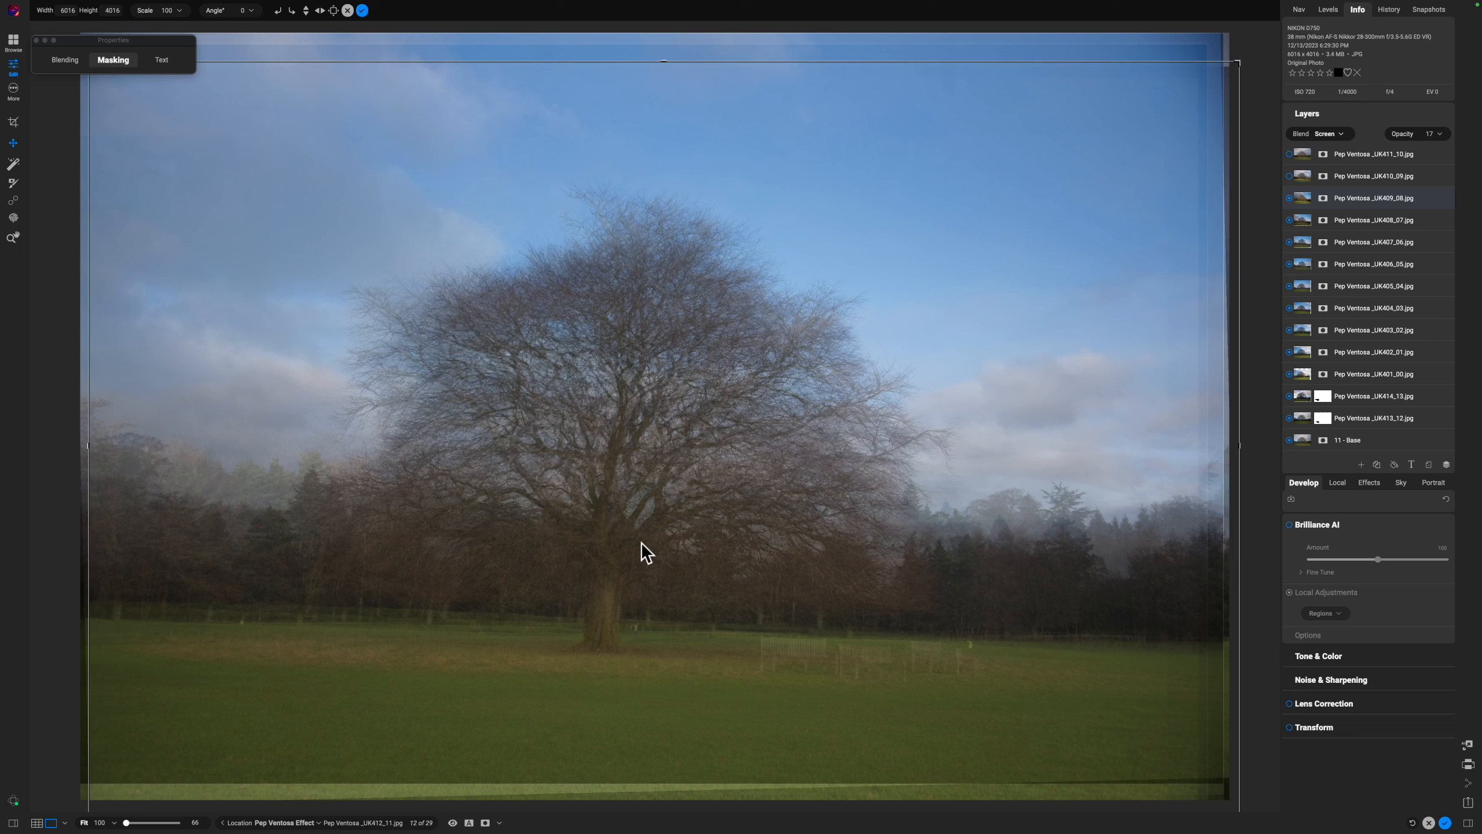
Nudge the Pep Ventosa _UK409_08.jpg layer slightly down and left to refine its alignment with the base tree's trunk.
{"action": "left_click", "coordinate": [623, 538]}
{"action": "left_click_drag", "start_coordinate": [623, 540], "coordinate": [620, 543]}
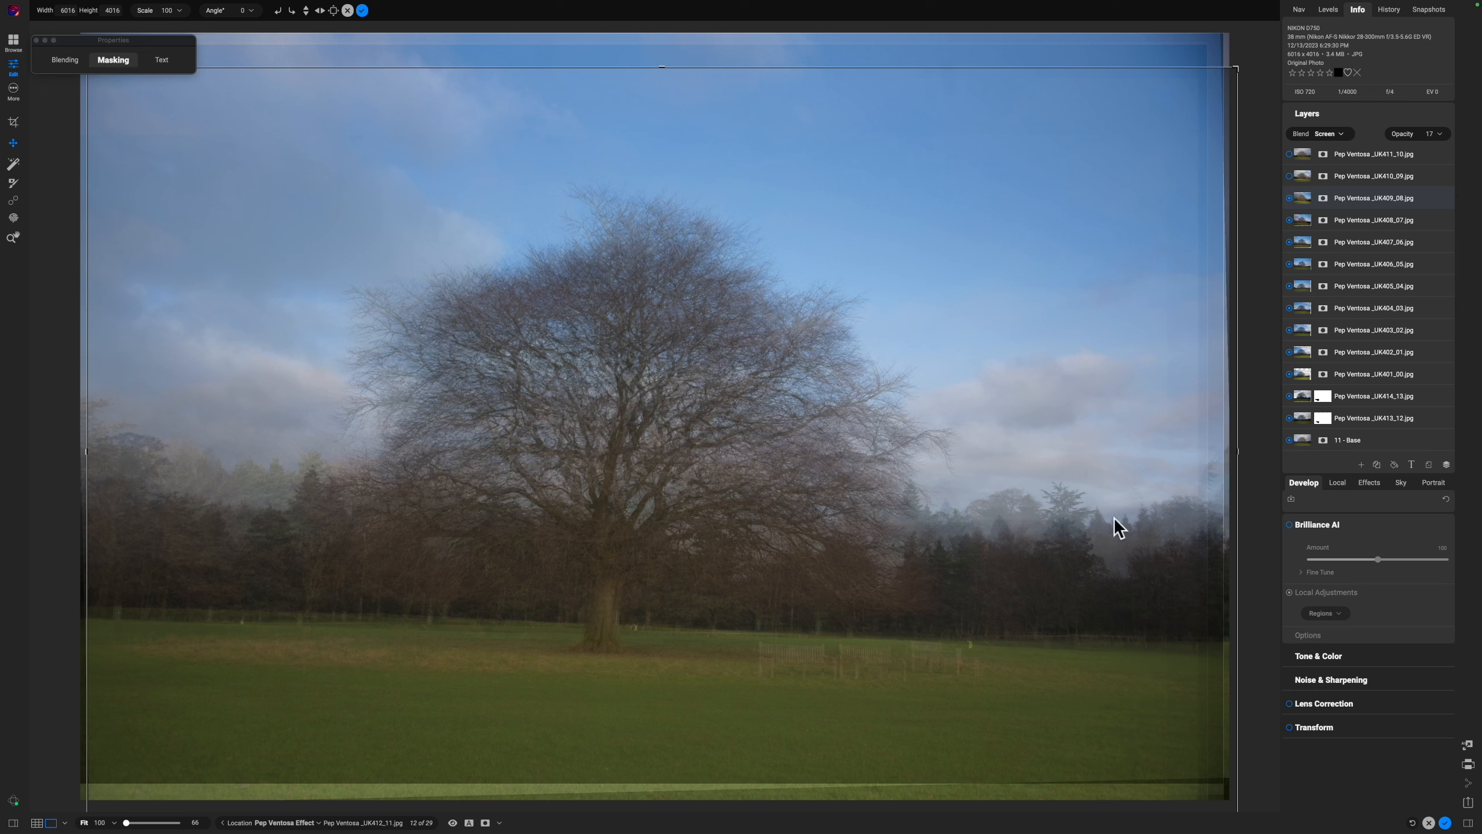
Show the Pep Ventosa _UK410_09.jpg layer in Lighten mode at 19 opacity, and move it down and right to align its trunk.
{"action": "left_click", "coordinate": [1289, 176]}
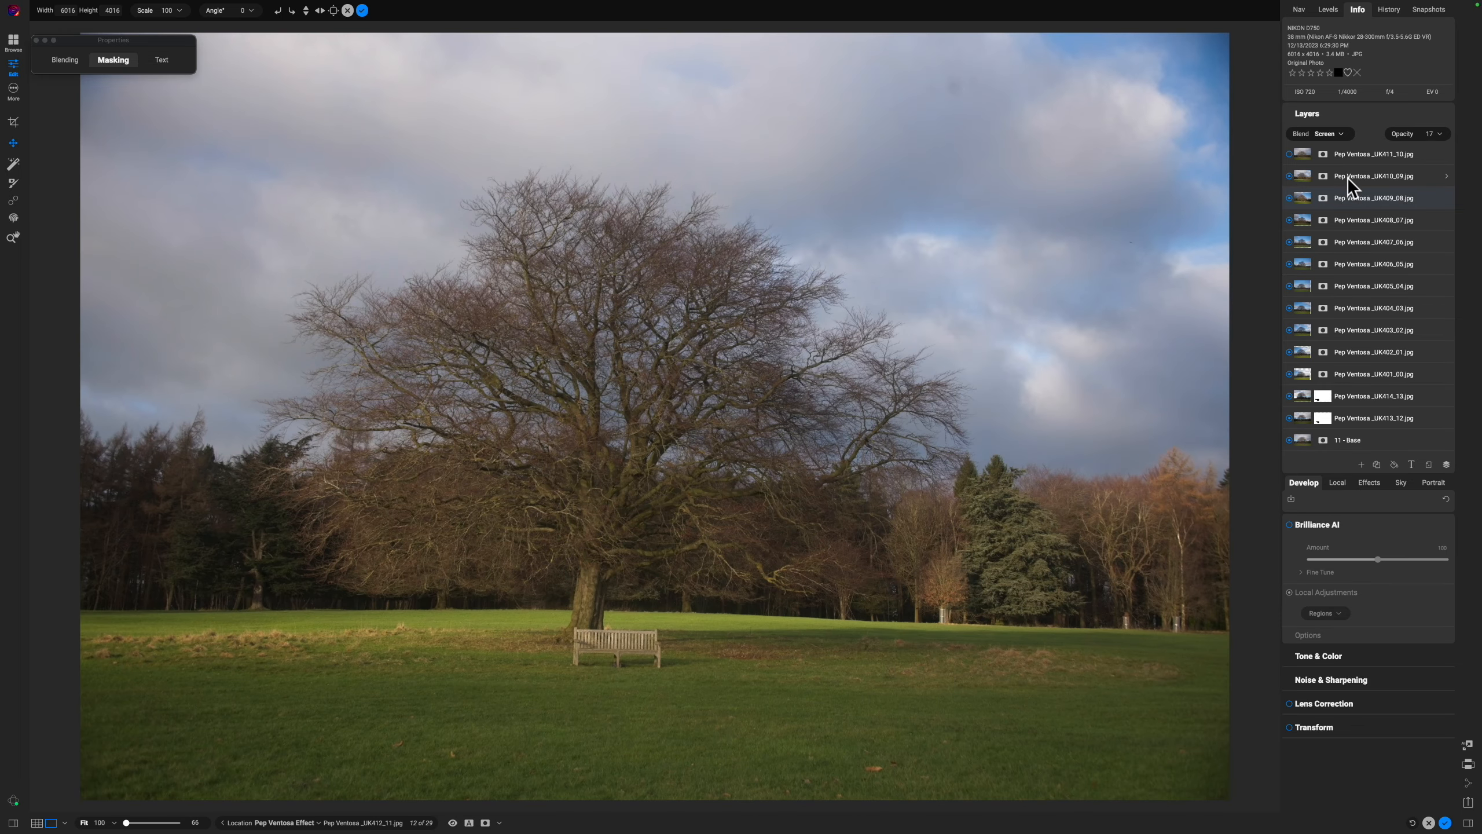
{"action": "left_click", "coordinate": [1347, 177]}
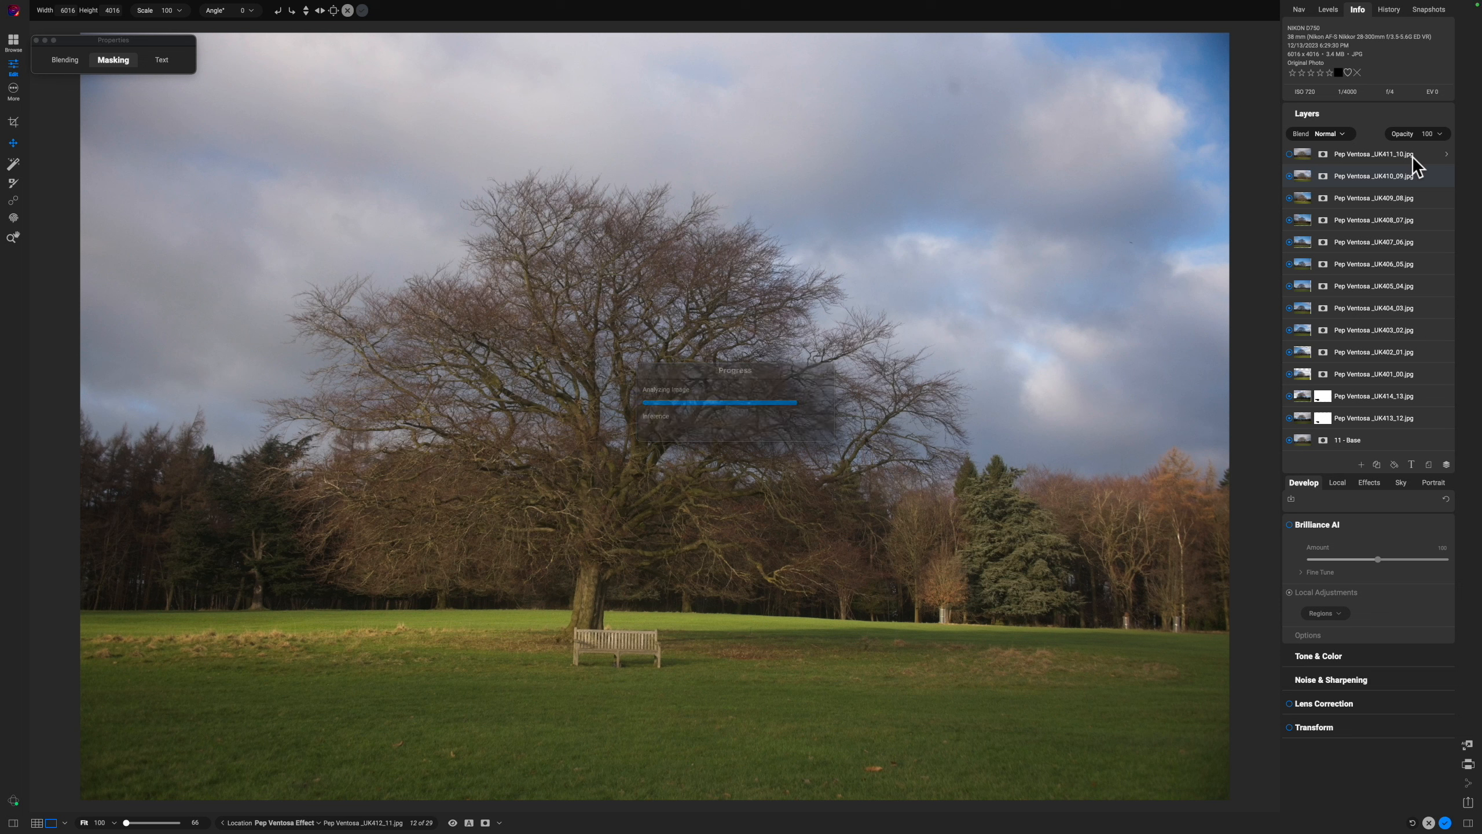
{"action": "left_click_drag", "start_coordinate": [1408, 133], "coordinate": [1343, 142]}
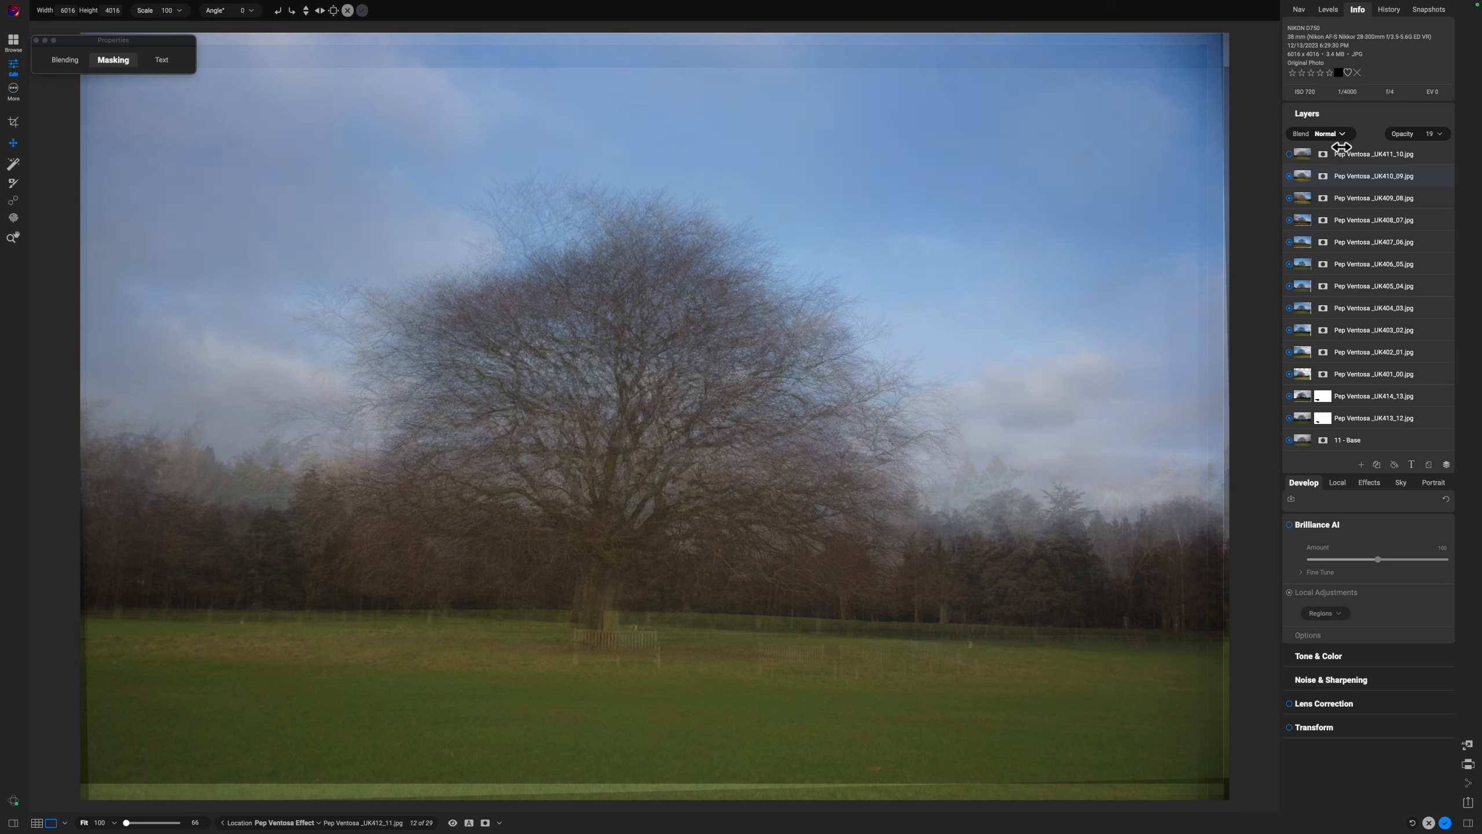
{"action": "left_click", "coordinate": [1329, 134]}
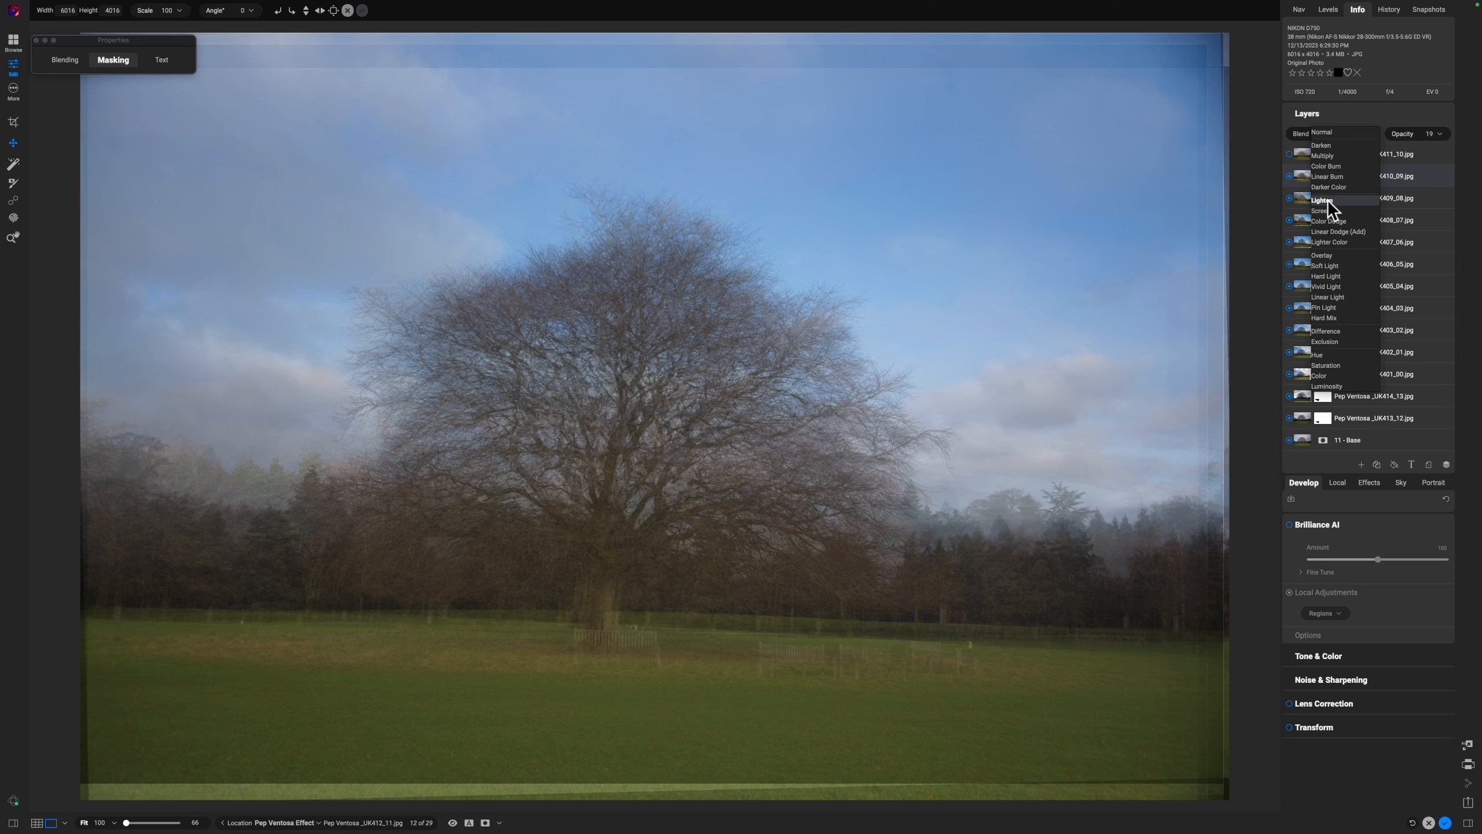
{"action": "left_click", "coordinate": [1327, 199]}
{"action": "mouse_move", "coordinate": [638, 589]}
{"action": "left_mouse_down"}
{"action": "mouse_move", "coordinate": [670, 597]}
{"action": "mouse_move", "coordinate": [629, 624]}
{"action": "mouse_move", "coordinate": [649, 607]}
{"action": "left_mouse_up"}
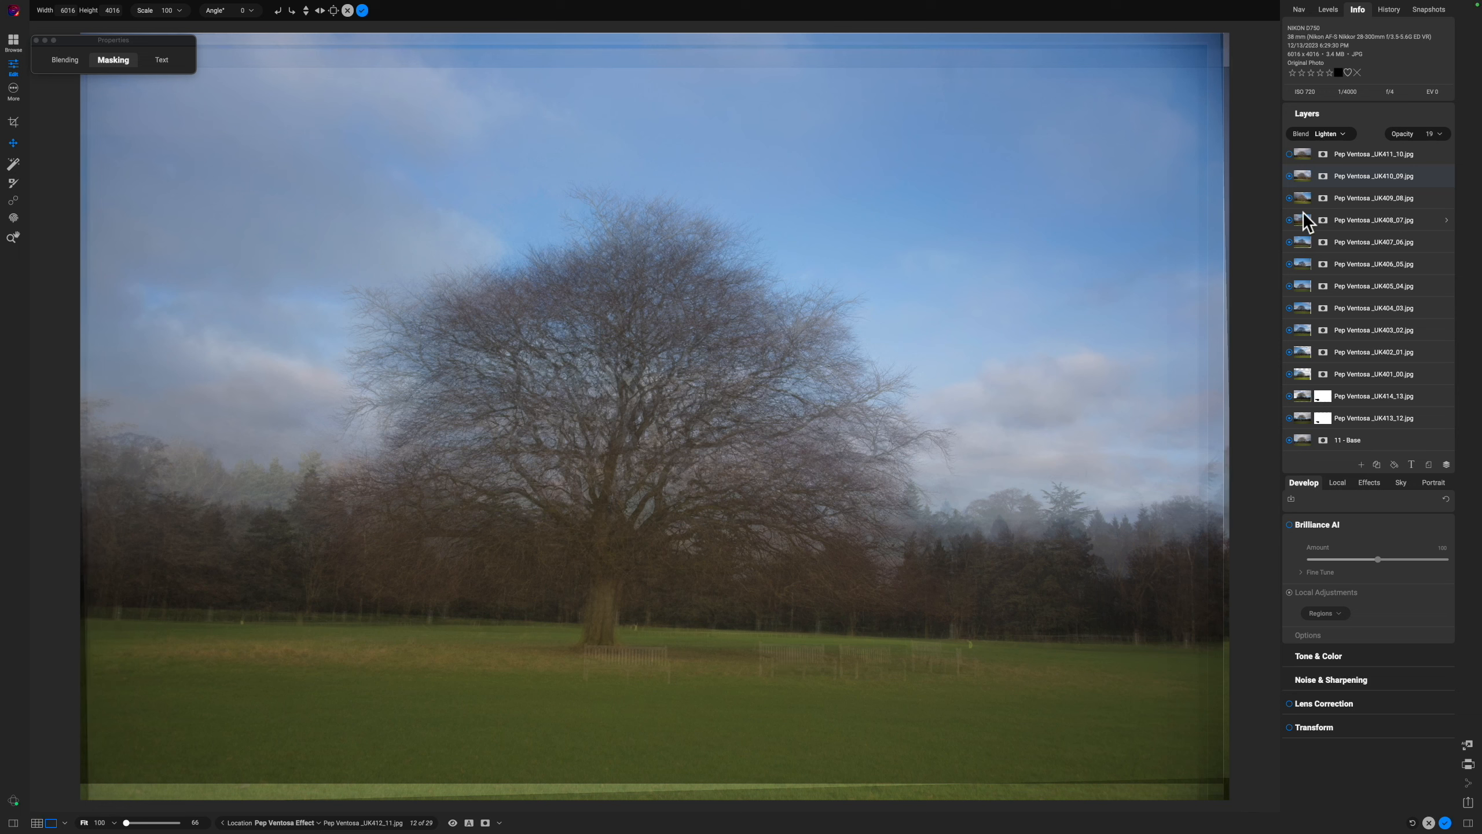
Show the Pep Ventosa _UK411_10.jpg layer, align its trunk with the base tree, and blend it in Lighten mode at 8 opacity.
{"action": "left_click", "coordinate": [1290, 164]}
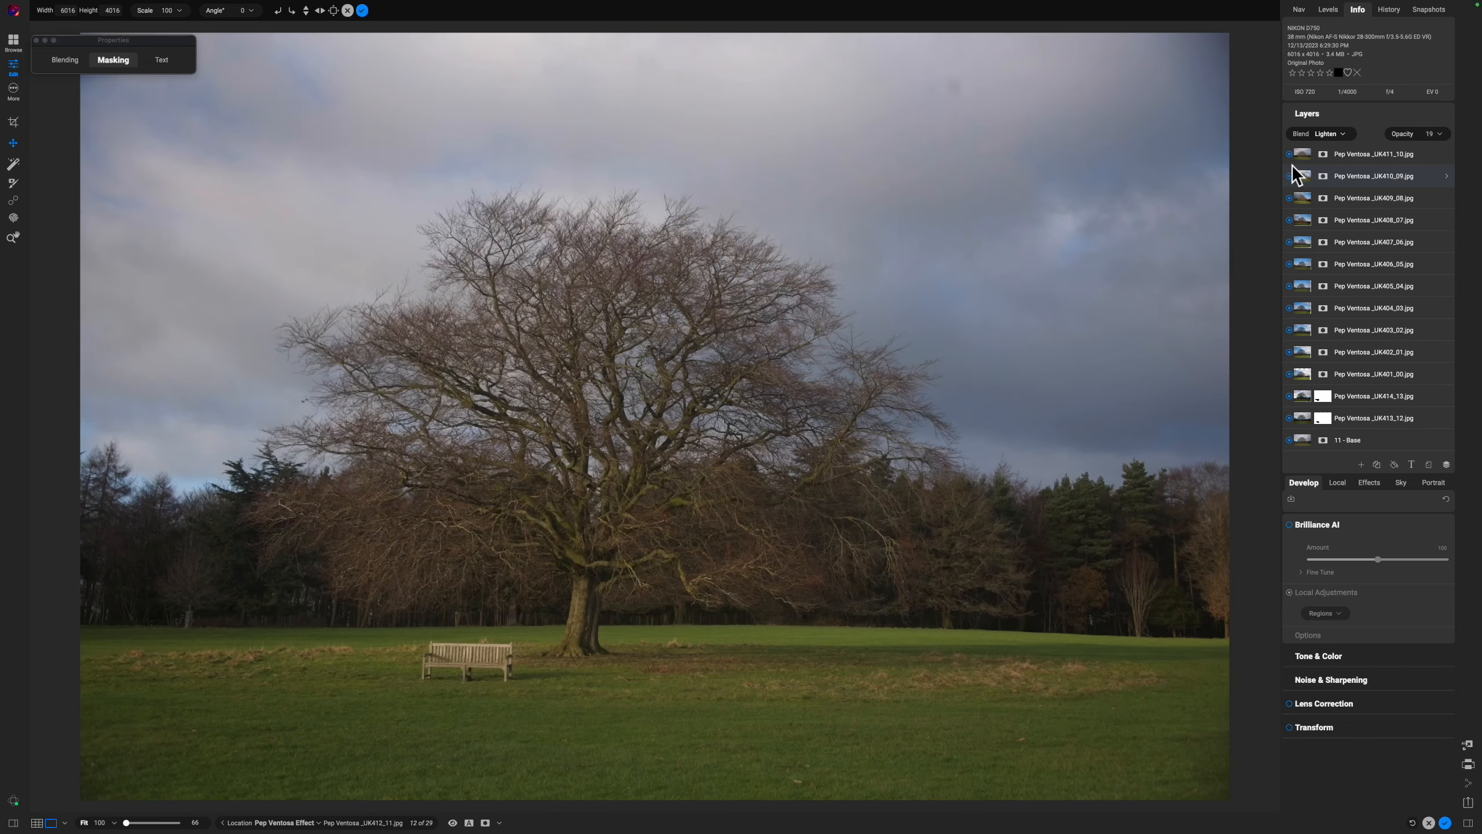
{"action": "left_click", "coordinate": [1367, 153]}
{"action": "left_click_drag", "start_coordinate": [1405, 134], "coordinate": [1334, 135]}
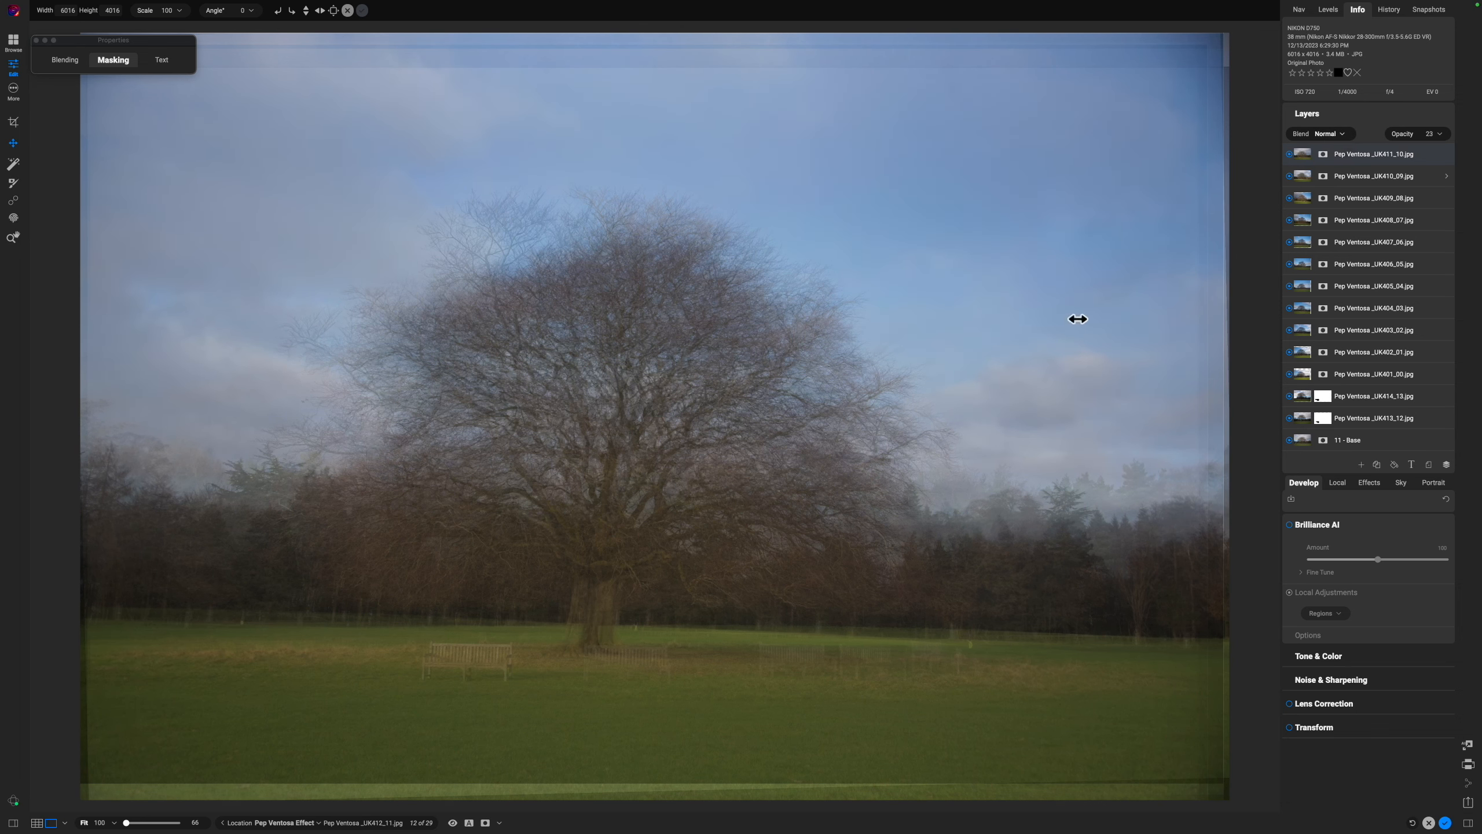
{"action": "mouse_move", "coordinate": [602, 605]}
{"action": "left_mouse_down"}
{"action": "mouse_move", "coordinate": [599, 658]}
{"action": "mouse_move", "coordinate": [562, 665]}
{"action": "mouse_move", "coordinate": [615, 610]}
{"action": "left_mouse_up"}
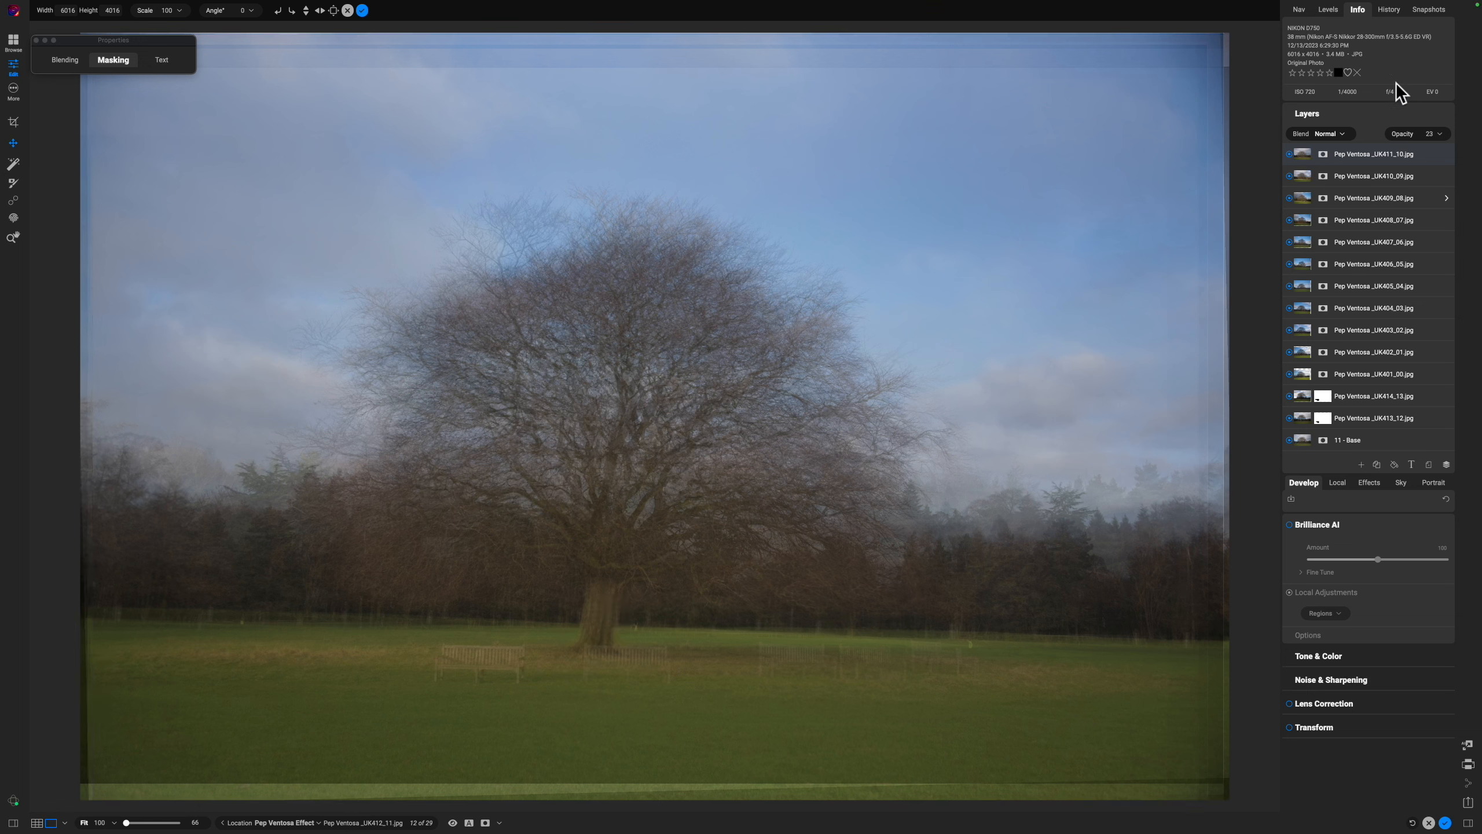
{"action": "left_click", "coordinate": [1330, 134]}
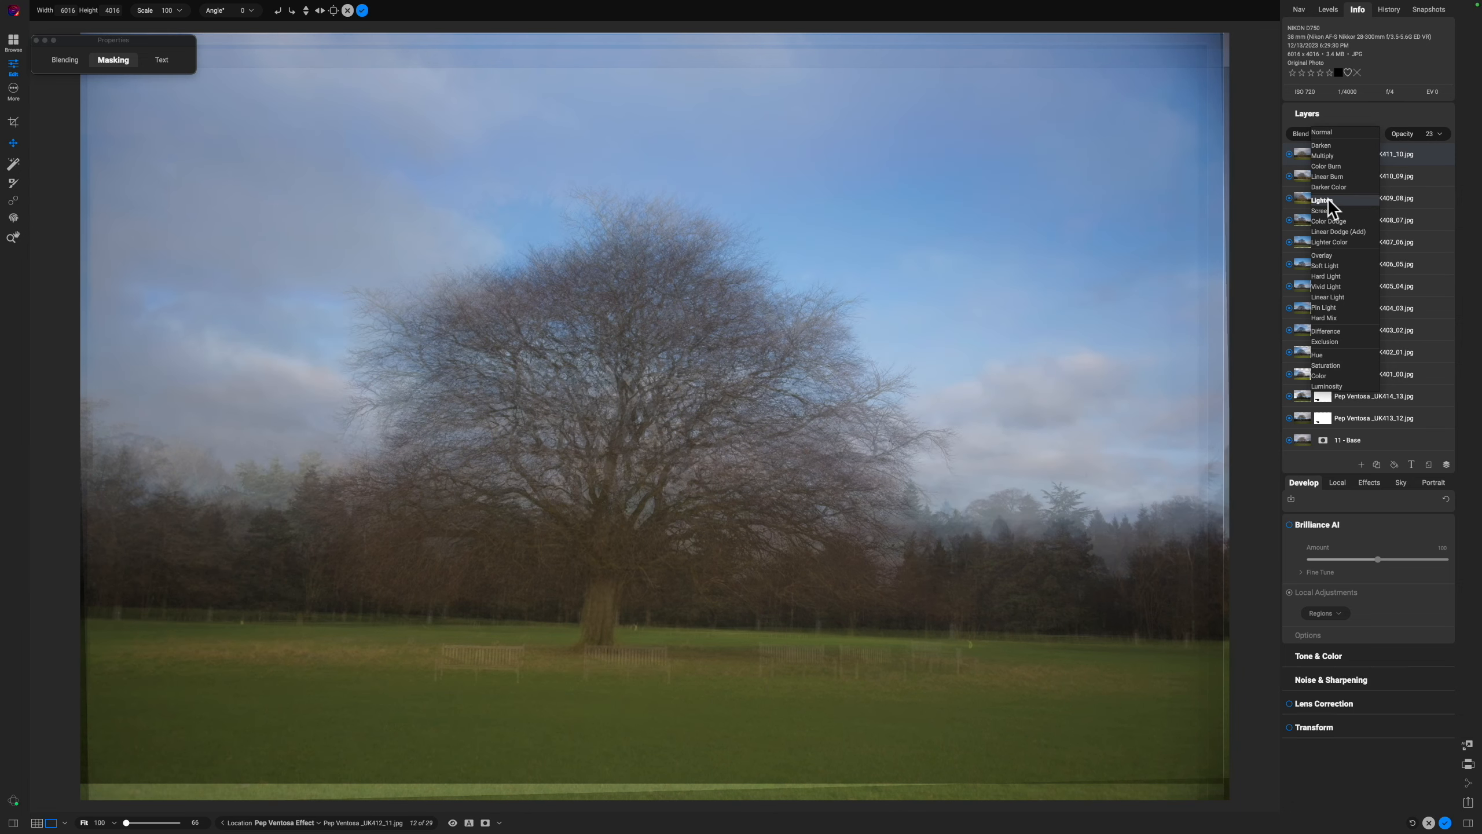
{"action": "left_click", "coordinate": [1327, 200]}
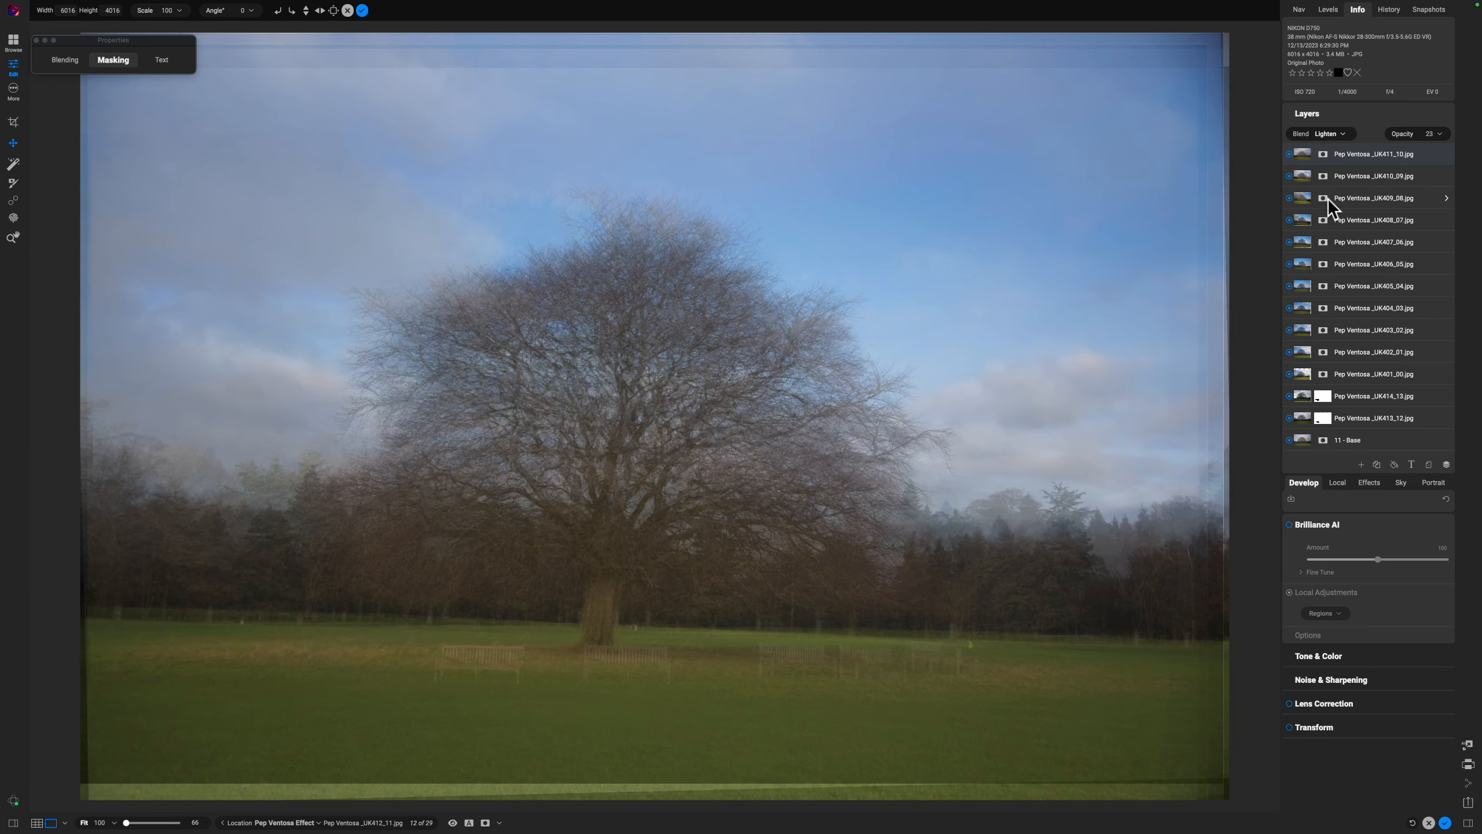
{"action": "left_click_drag", "start_coordinate": [1406, 133], "coordinate": [1392, 133]}
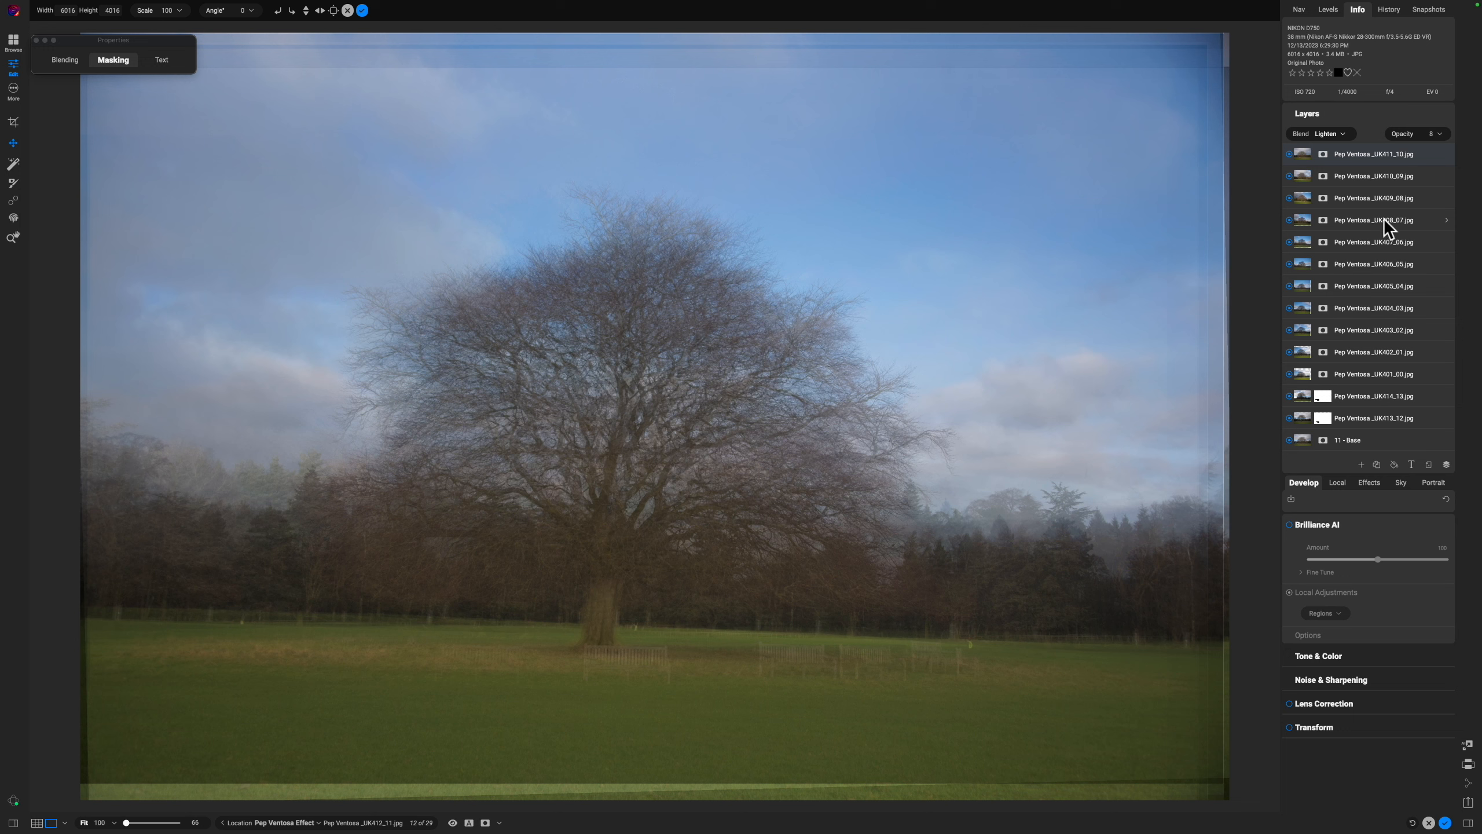
Create a new stamped layer from the visible composite and hide every layer beneath it, including 11 - Base.
{"action": "right_click", "coordinate": [1366, 155]}
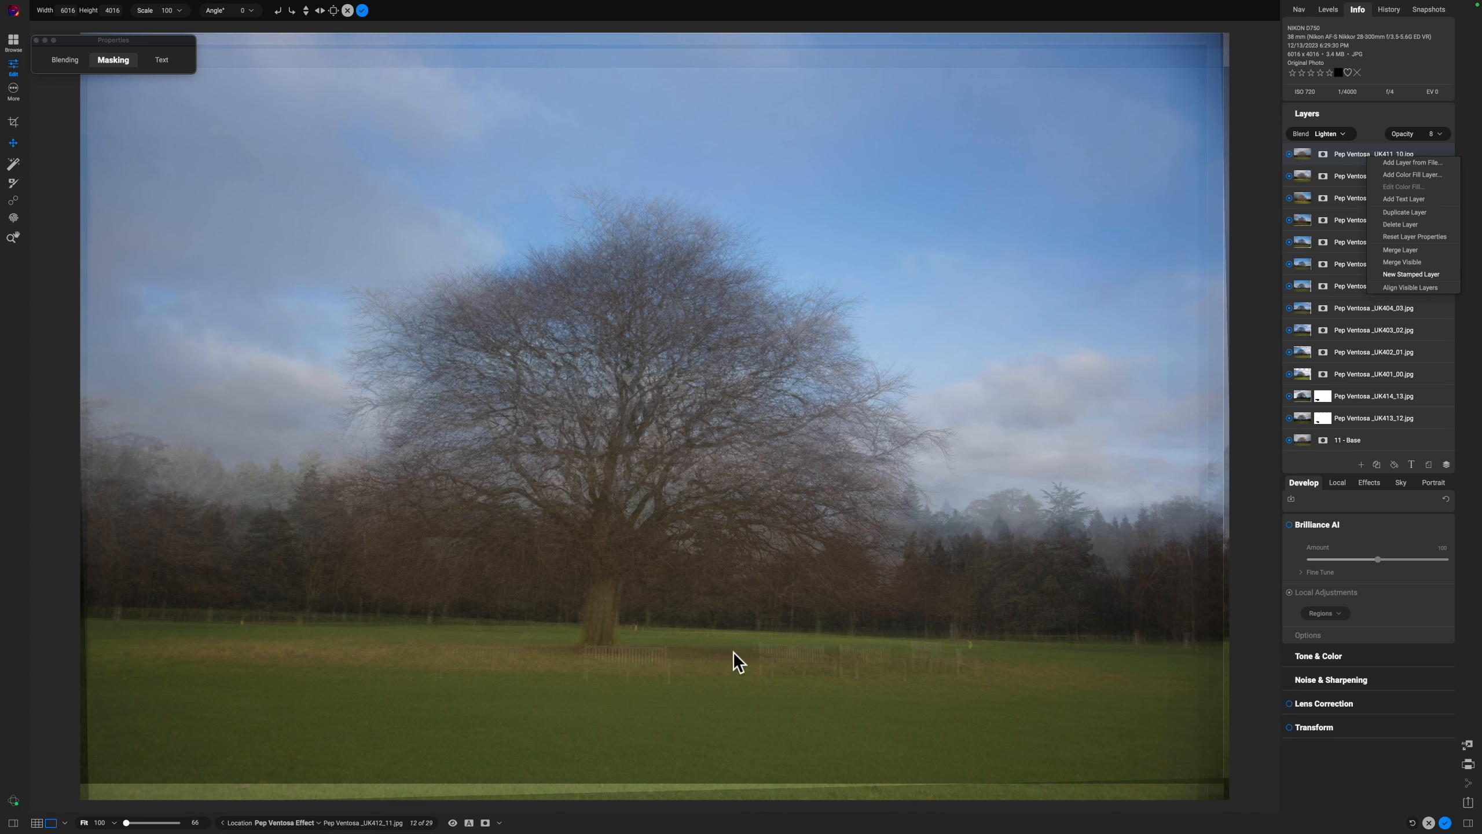
{"action": "left_click", "coordinate": [548, 679]}
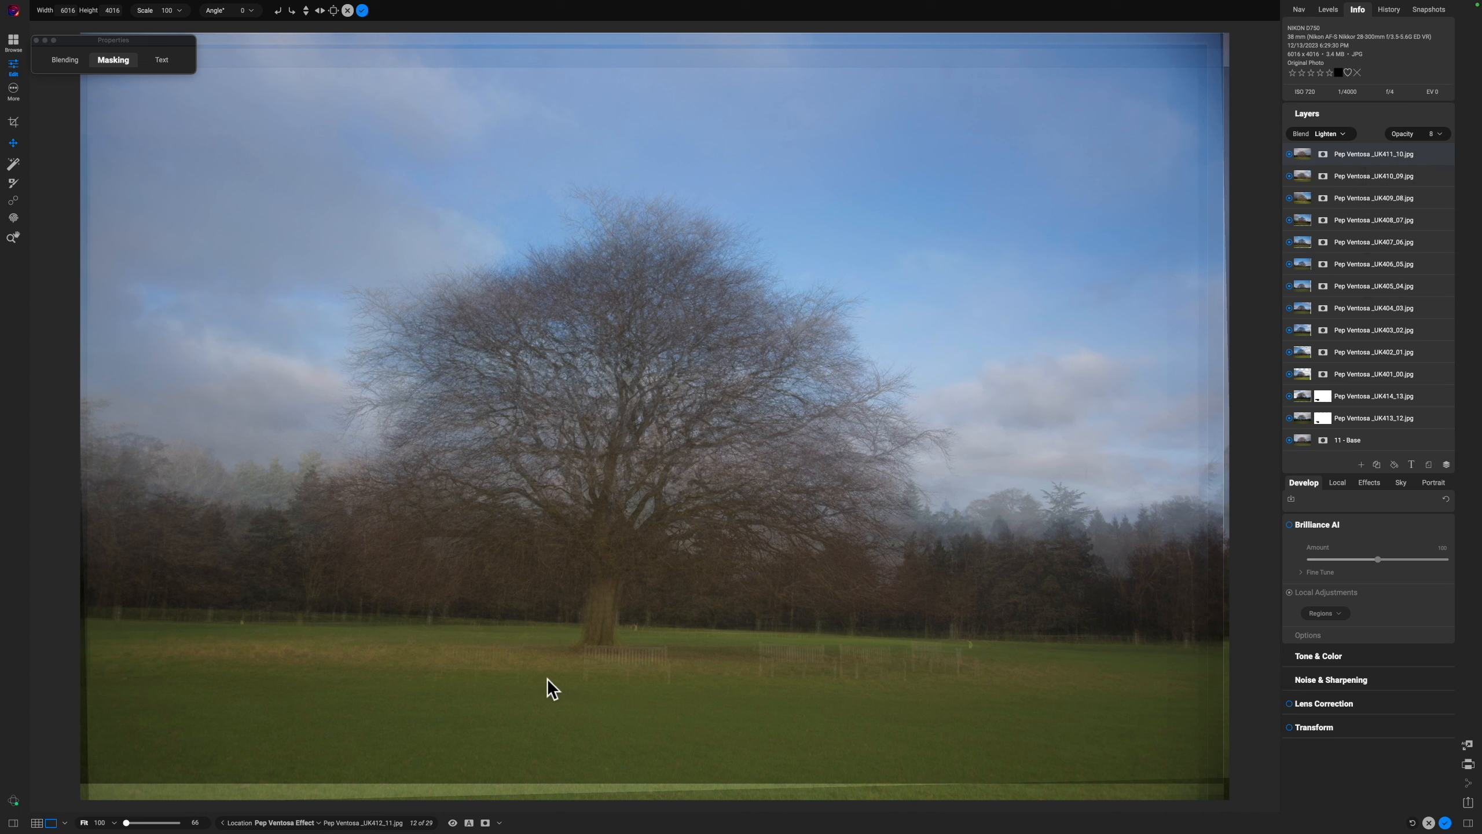
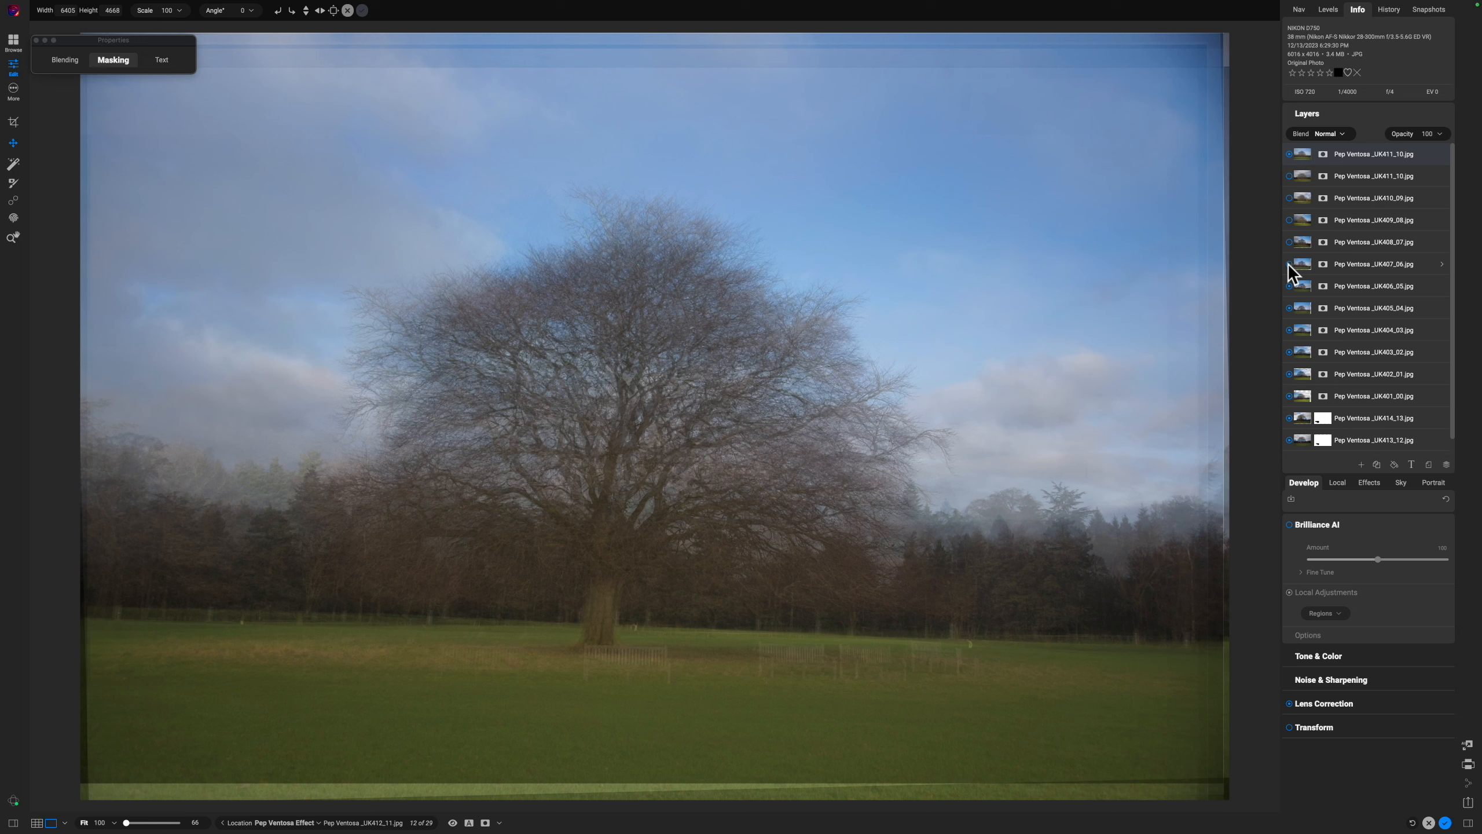
{"action": "left_click", "coordinate": [1289, 308]}
{"action": "left_click", "coordinate": [1289, 439]}
{"action": "scroll", "coordinate": [1319, 354], "scroll_direction": "down", "scroll_amount": 1}
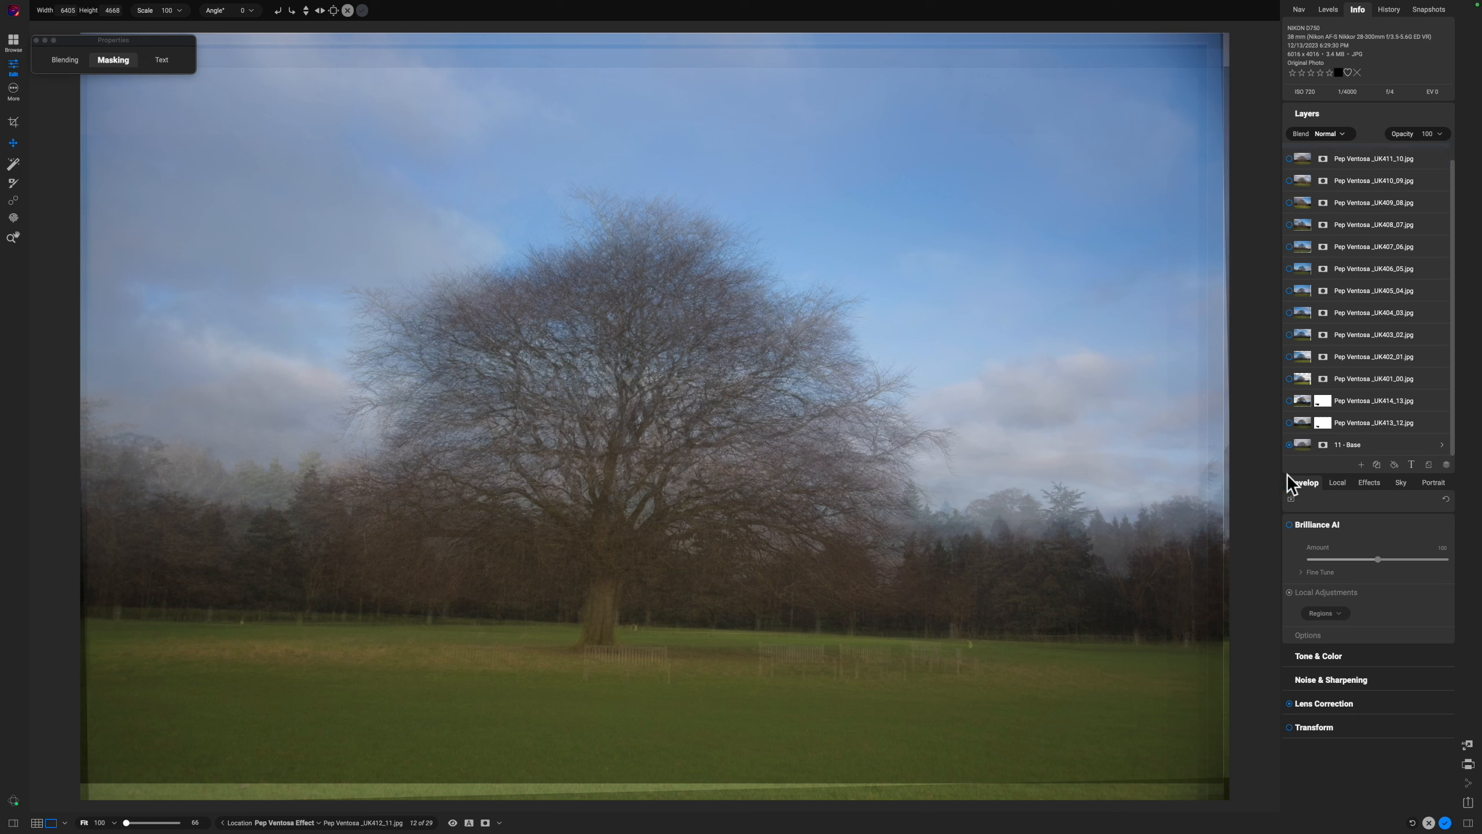
{"action": "left_click", "coordinate": [1290, 446]}
{"action": "scroll", "coordinate": [1383, 366], "scroll_direction": "up", "scroll_amount": 1}
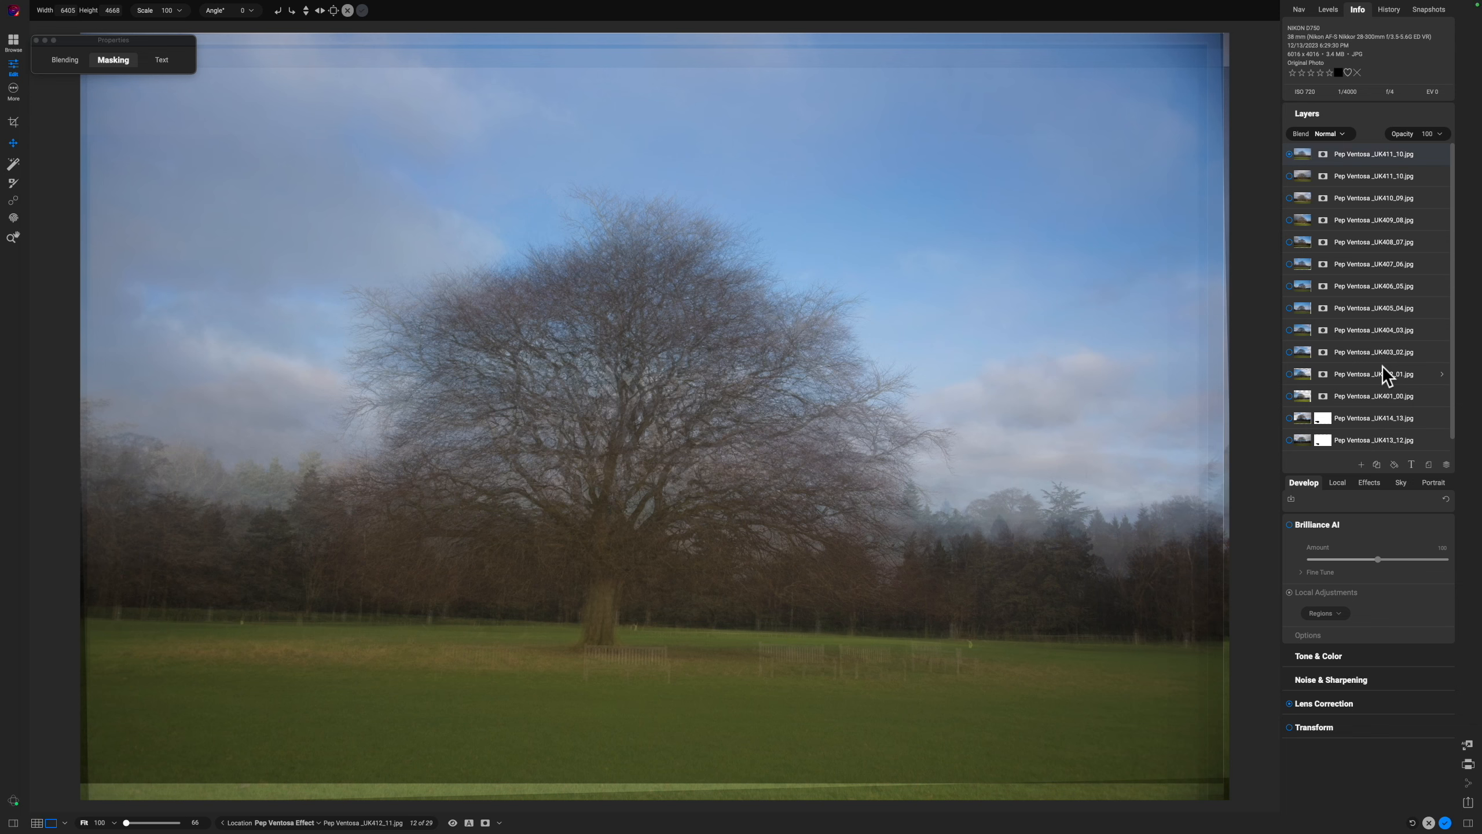
{"action": "left_click", "coordinate": [1289, 153]}
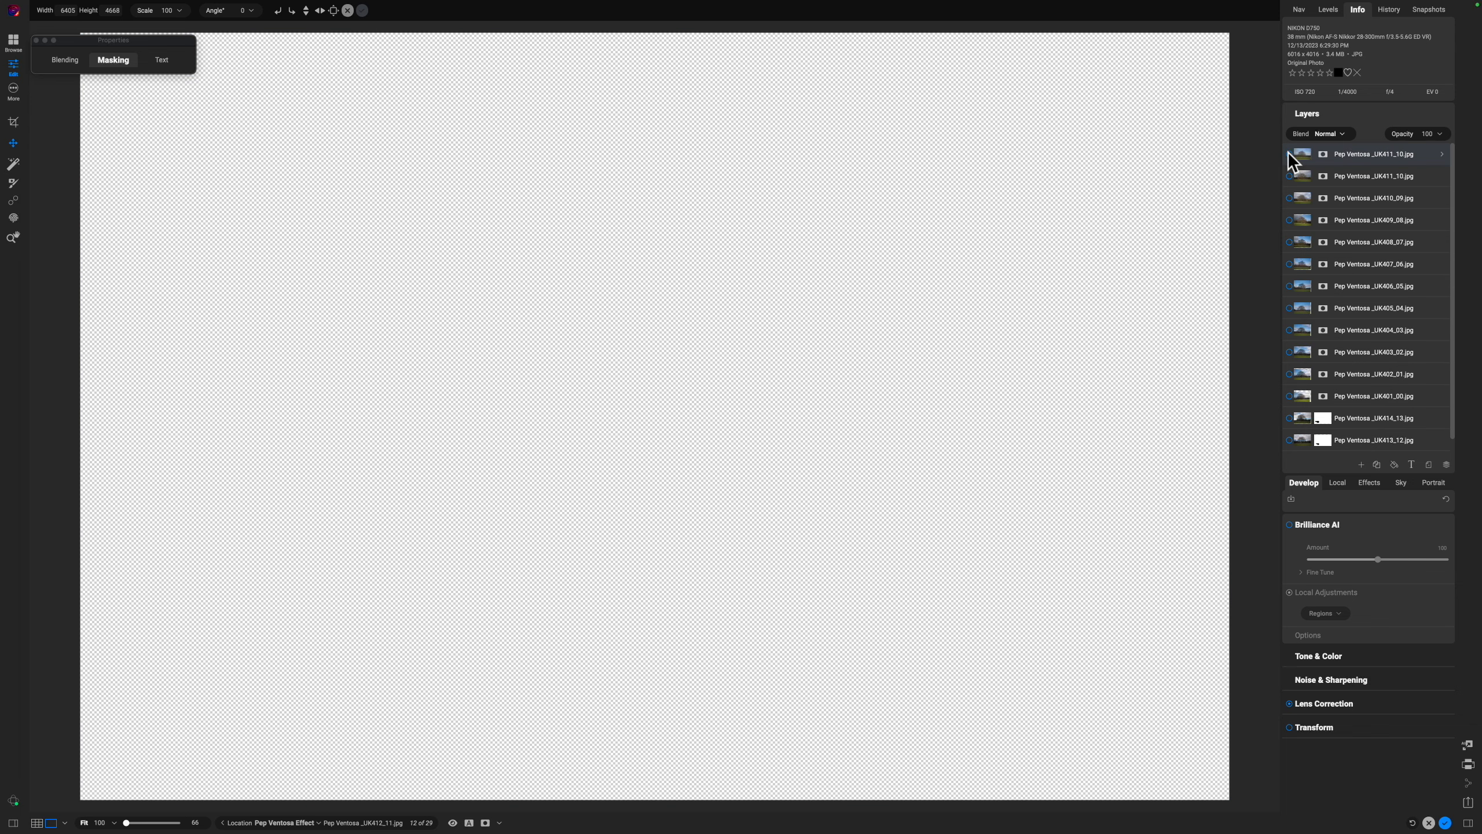
{"action": "left_click", "coordinate": [1289, 153]}
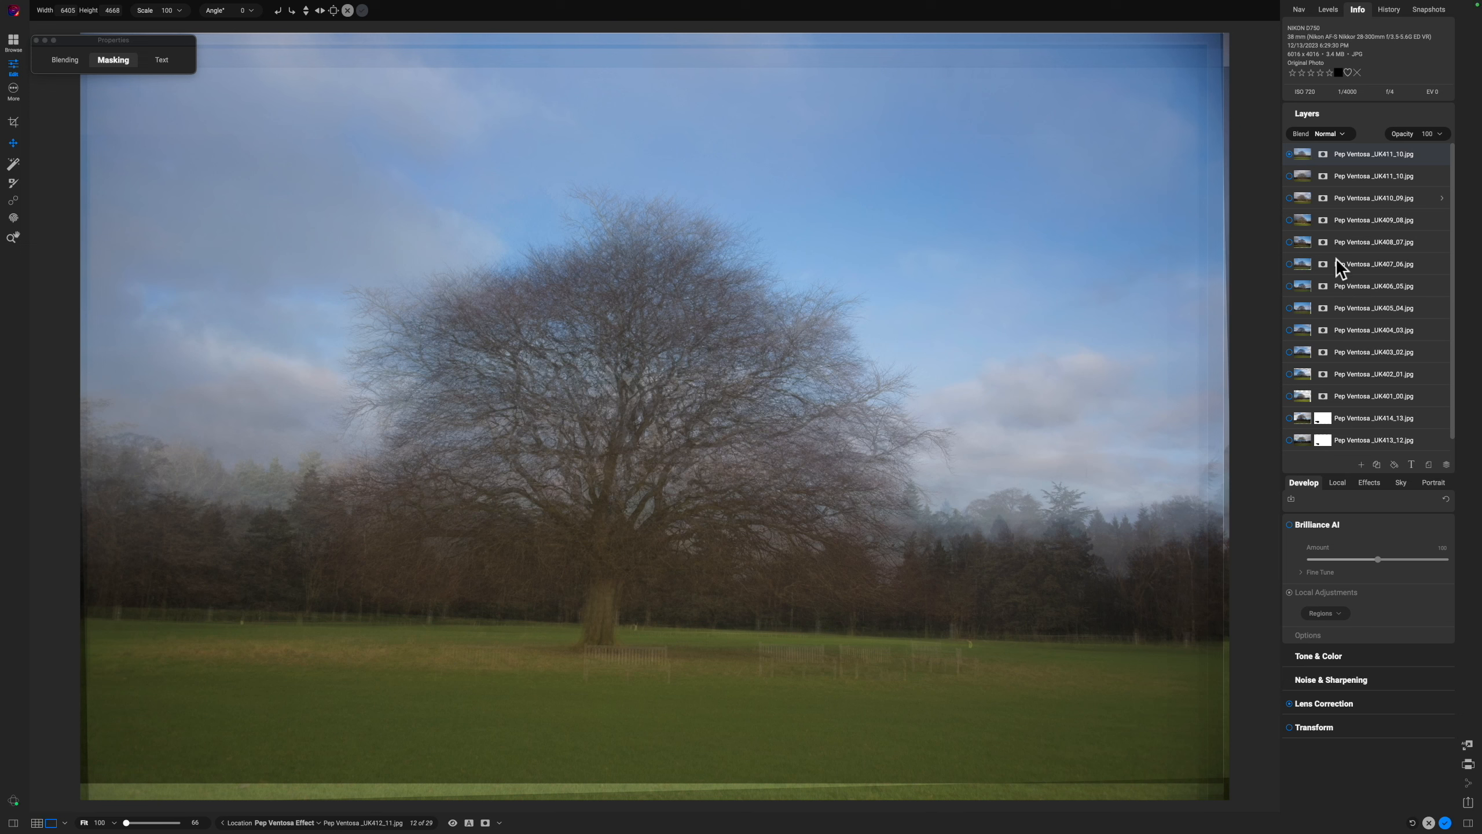
Rename the new stamped layer at the top of the stack as Stamped.
{"action": "double_click", "coordinate": [1343, 154]}
{"action": "type", "text": "Stamped"}
{"action": "key", "text": "Return"}
Move the 11 - Base layer directly below the Stamped layer and make it visible.
{"action": "scroll", "coordinate": [1355, 342], "scroll_direction": "down", "scroll_amount": 1}
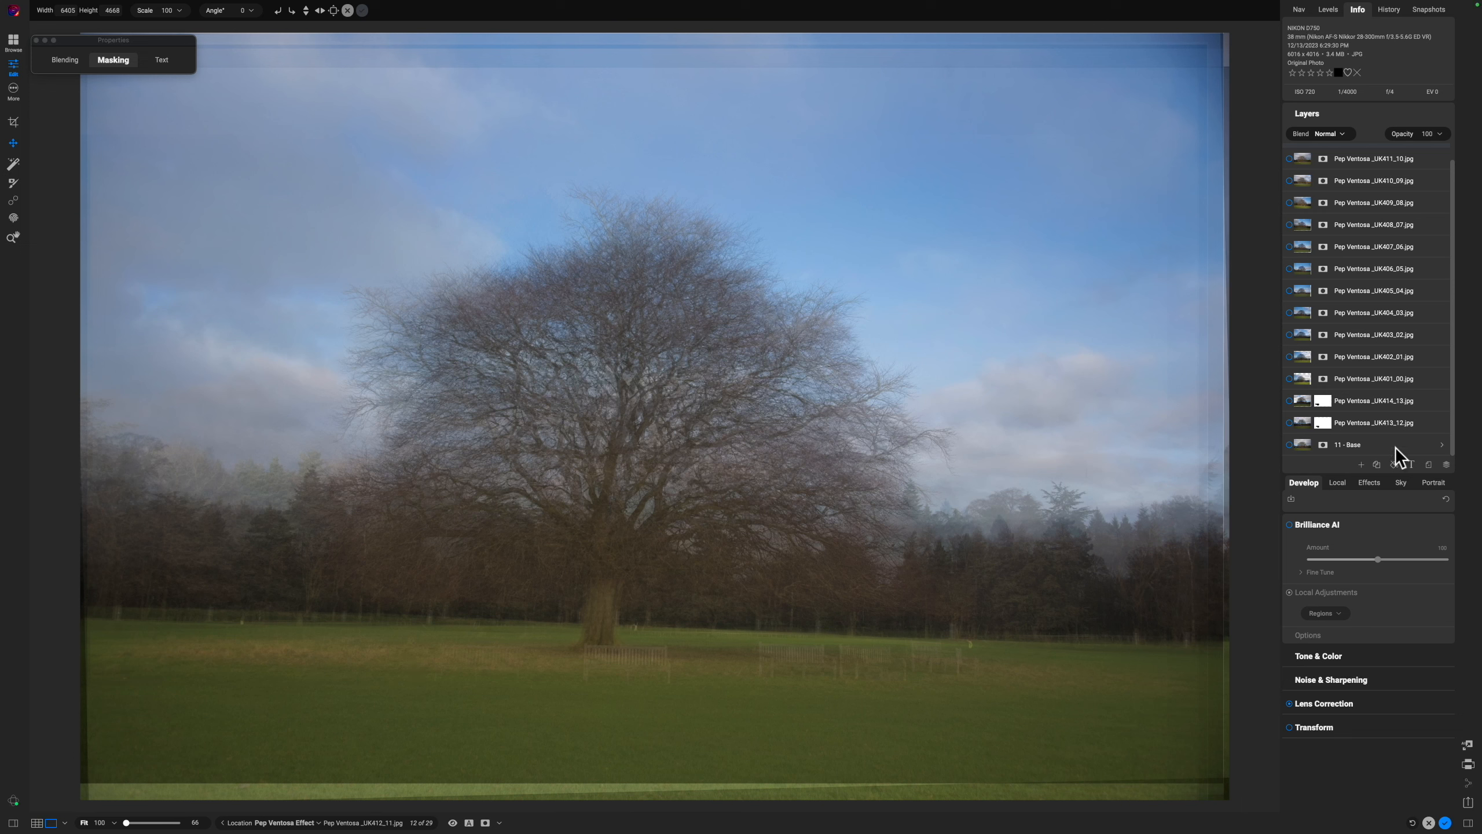
{"action": "left_click_drag", "start_coordinate": [1340, 443], "coordinate": [1337, 336]}
{"action": "left_click_drag", "start_coordinate": [1337, 287], "coordinate": [1312, 159]}
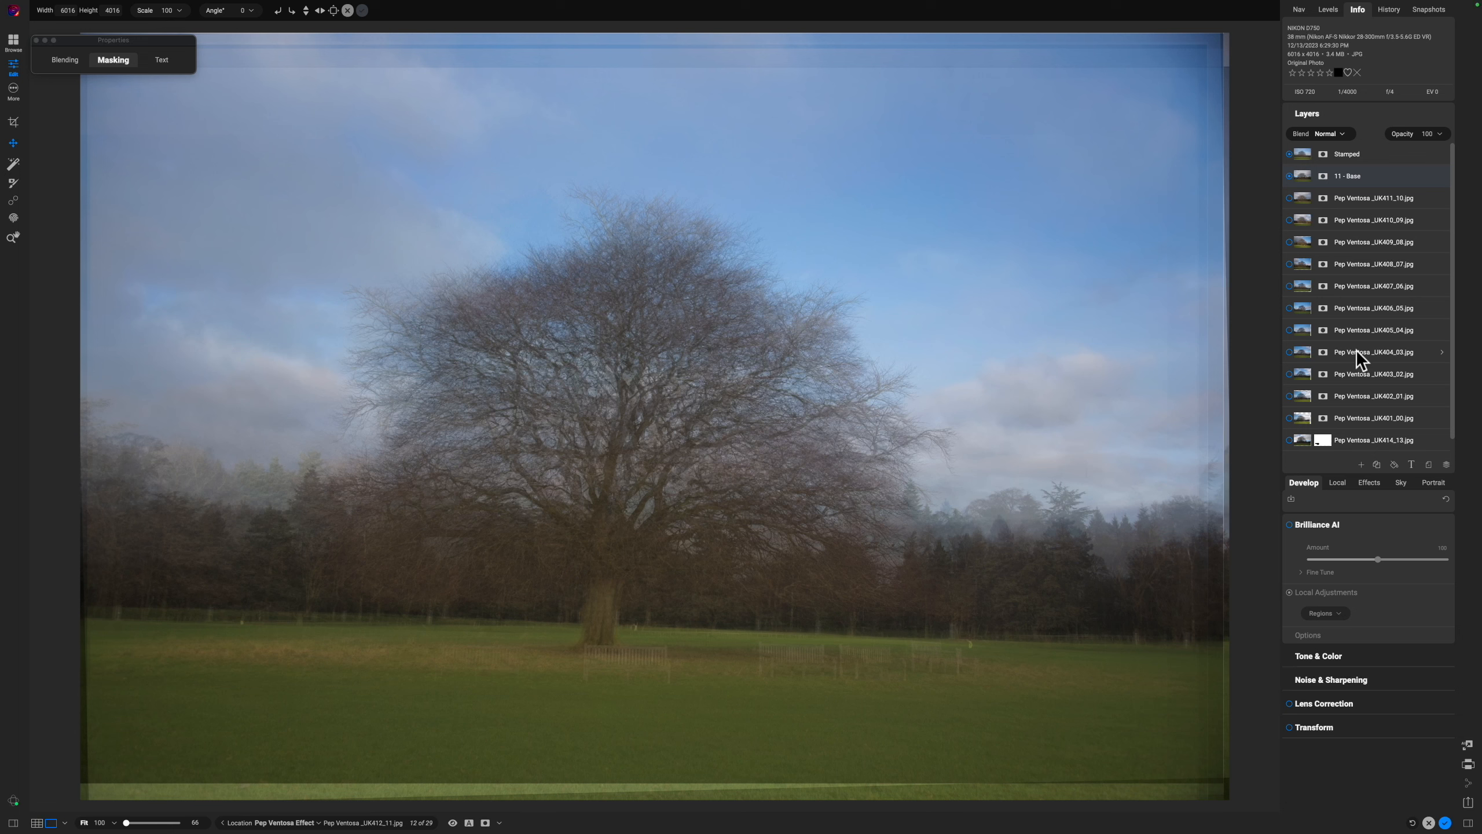
Mask the Stamped layer with a linear gradient at the trunk's base, oriented to reveal the base photo's grass and bench below.
{"action": "left_click", "coordinate": [1322, 154]}
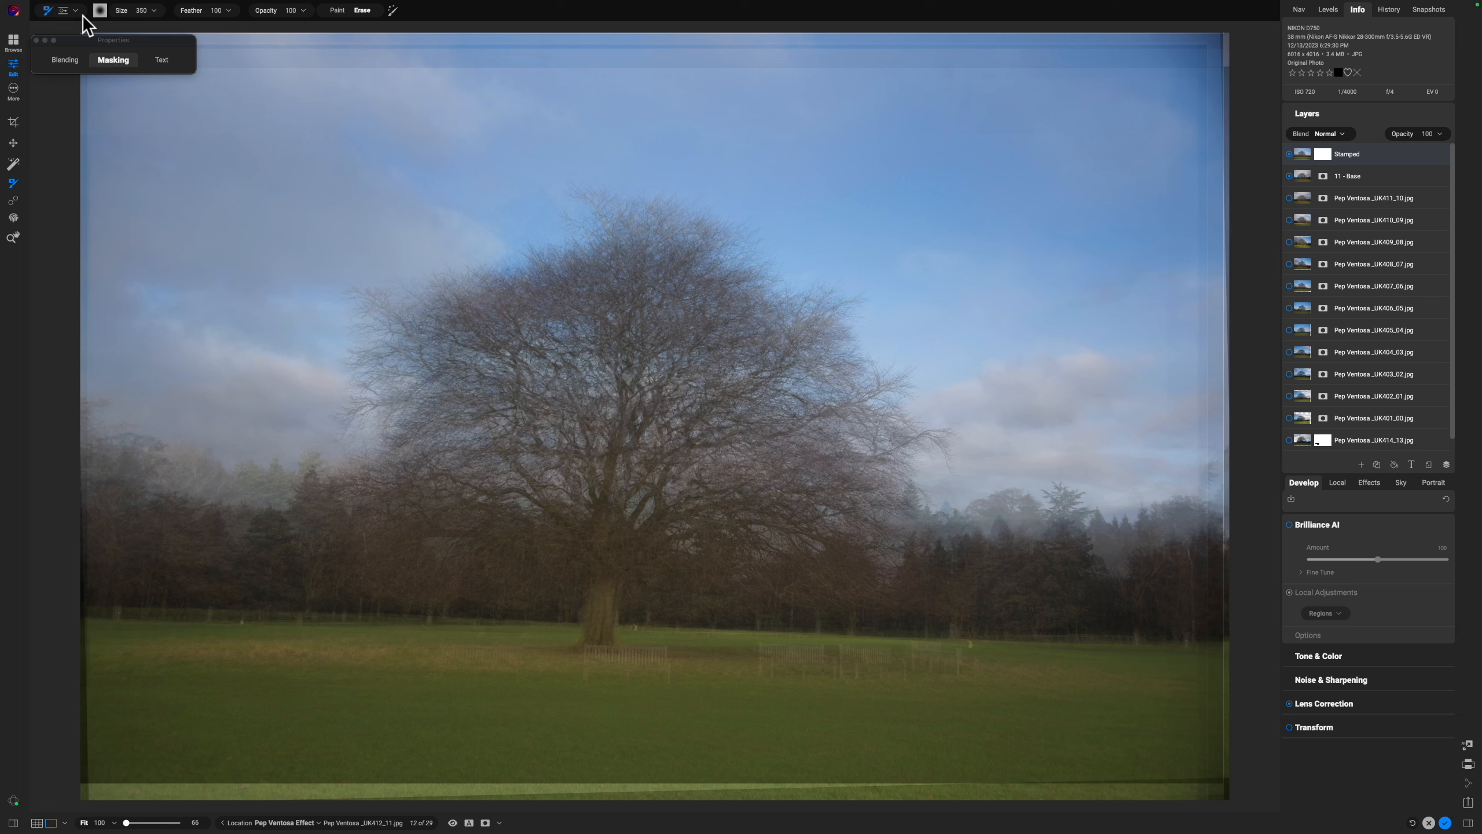
{"action": "left_click", "coordinate": [62, 12]}
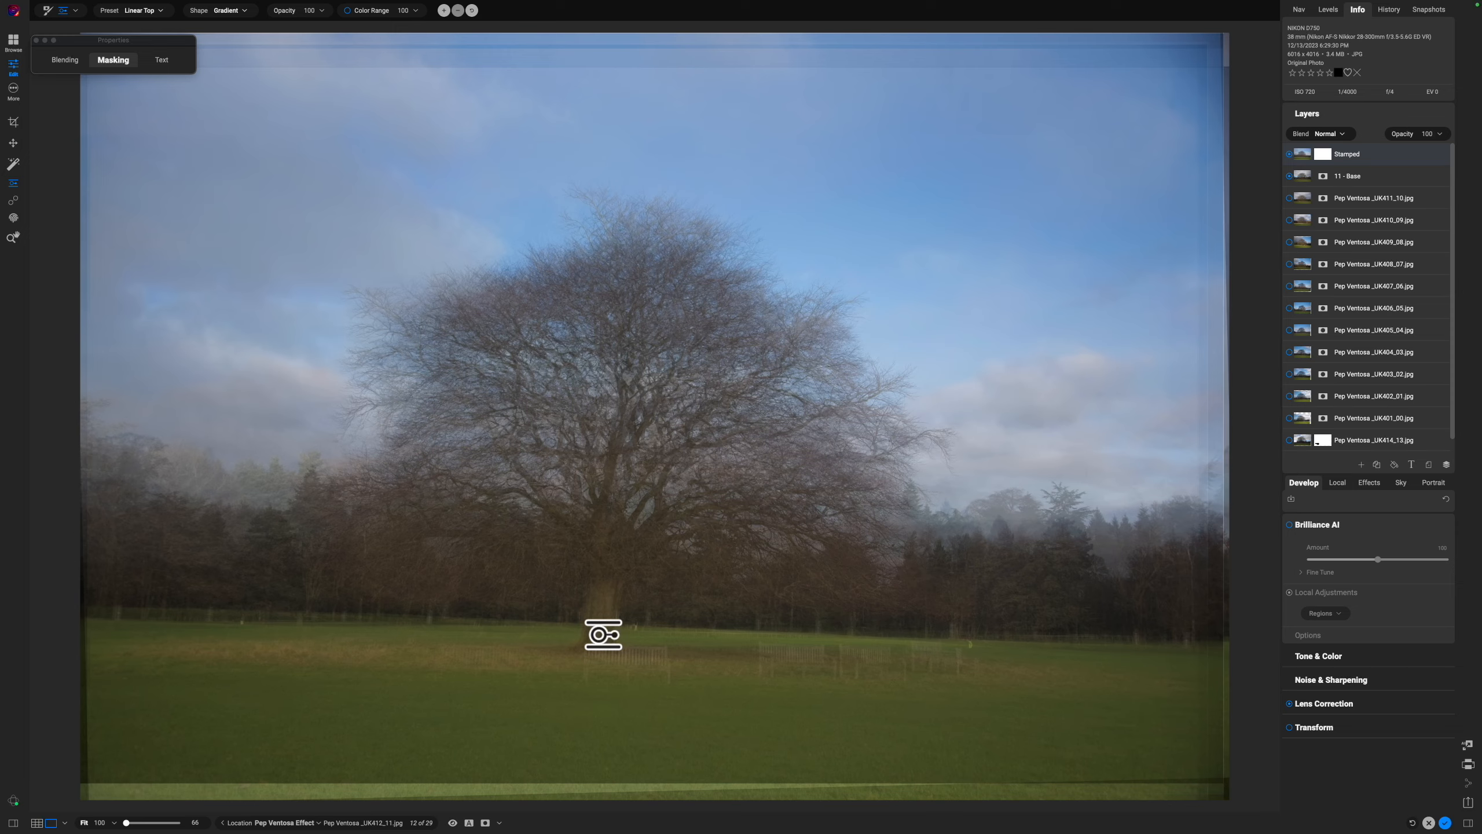
{"action": "left_click", "coordinate": [604, 635]}
{"action": "left_click_drag", "start_coordinate": [643, 635], "coordinate": [561, 637]}
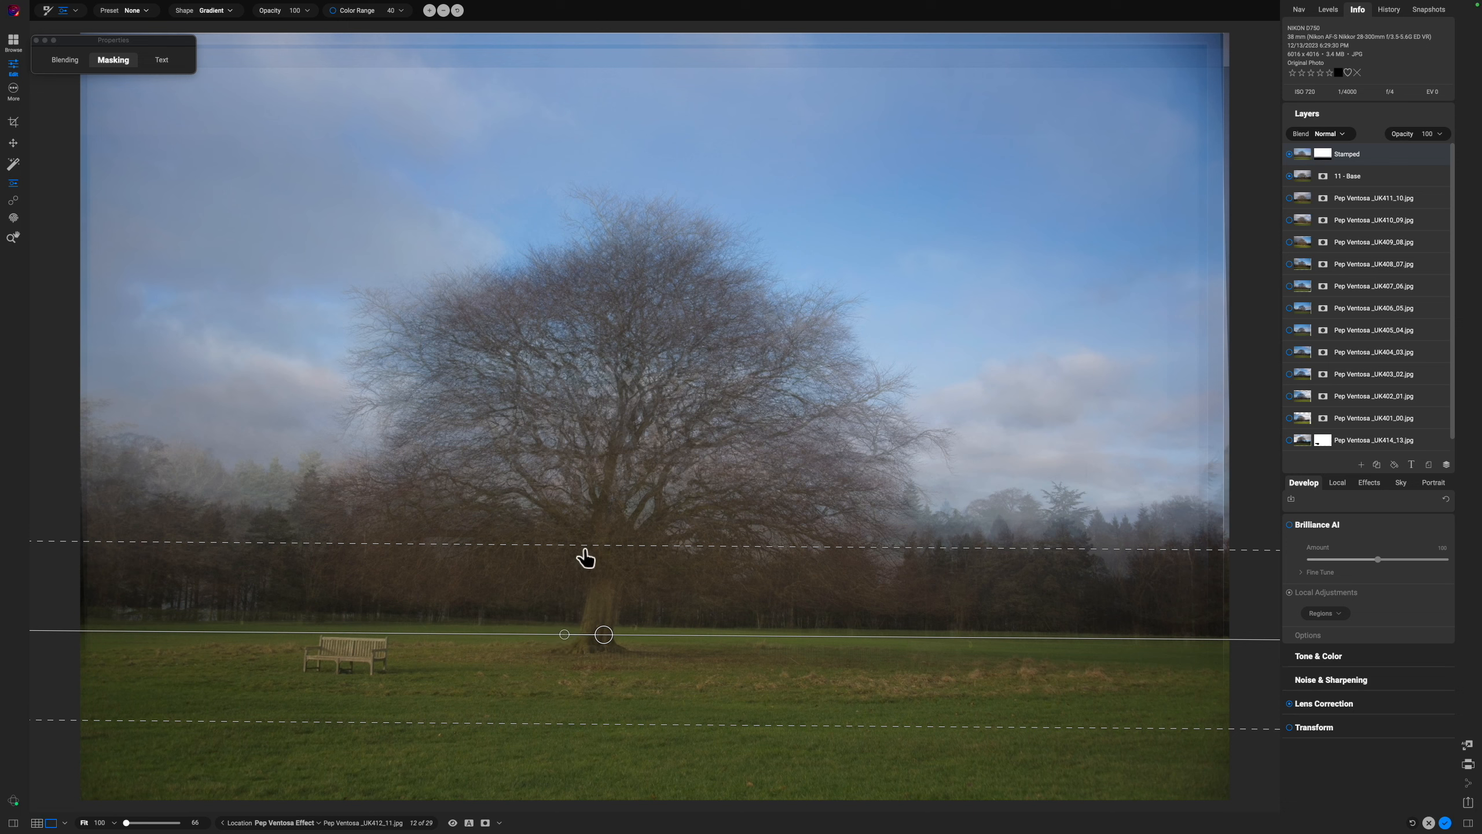
Narrow the Stamped layer's gradient transition and adjust its position and angle to follow the grass line, keeping the bench clear.
{"action": "left_click_drag", "start_coordinate": [586, 549], "coordinate": [588, 600]}
{"action": "left_click_drag", "start_coordinate": [604, 641], "coordinate": [605, 645]}
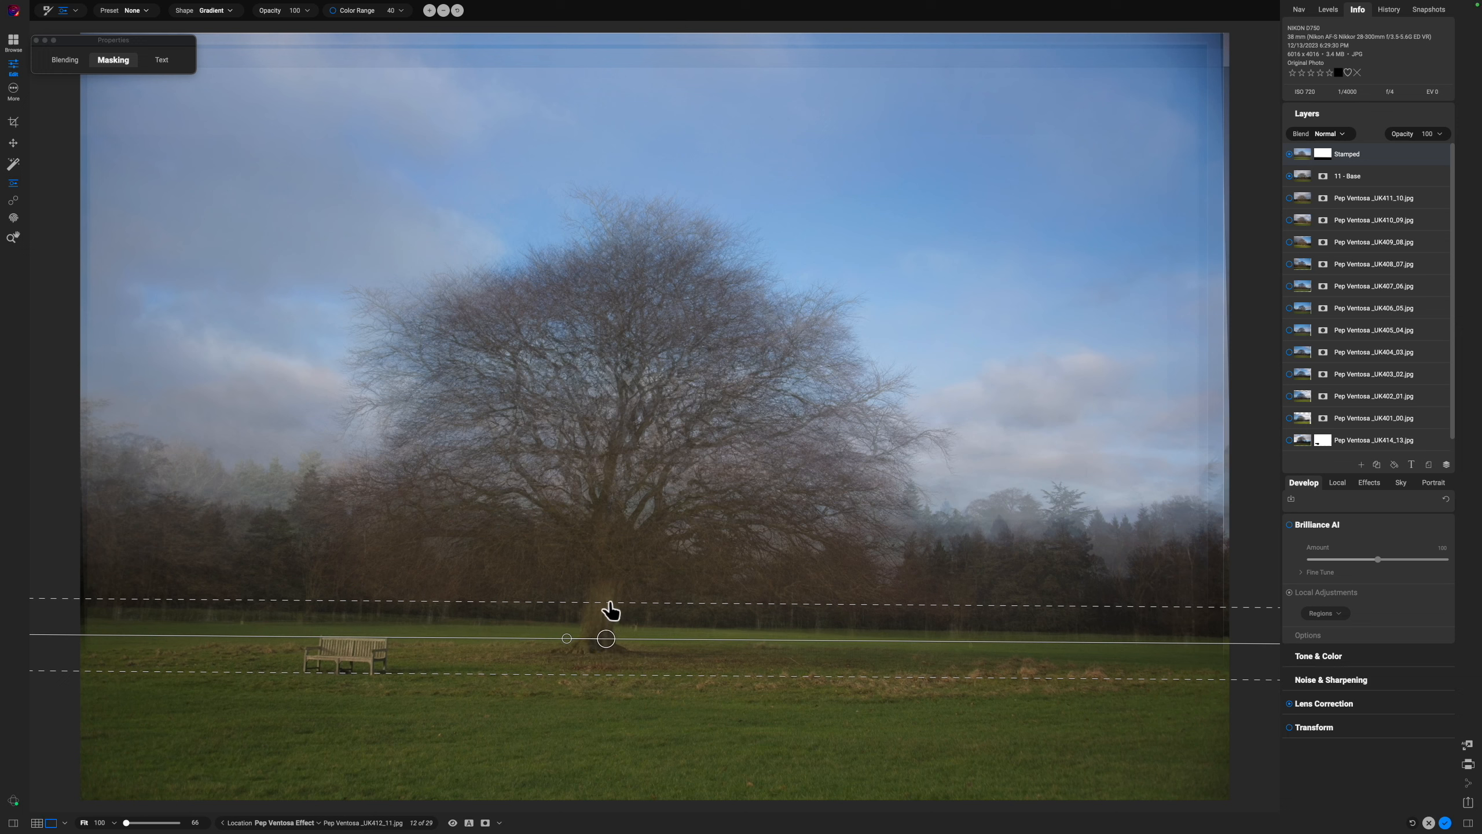
{"action": "left_click_drag", "start_coordinate": [608, 611], "coordinate": [607, 627]}
{"action": "left_click_drag", "start_coordinate": [606, 642], "coordinate": [604, 654]}
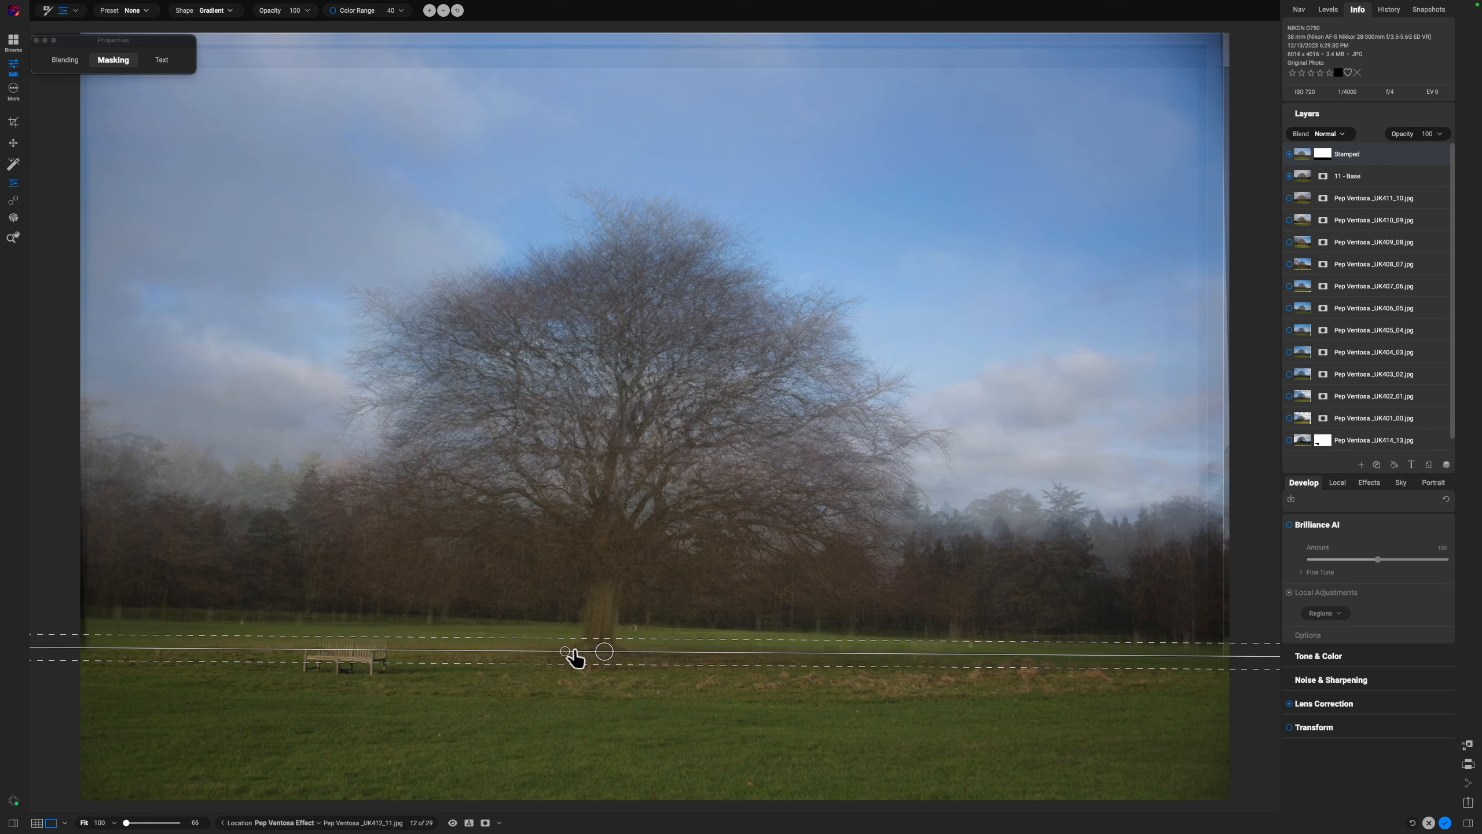
{"action": "left_click_drag", "start_coordinate": [562, 651], "coordinate": [604, 647]}
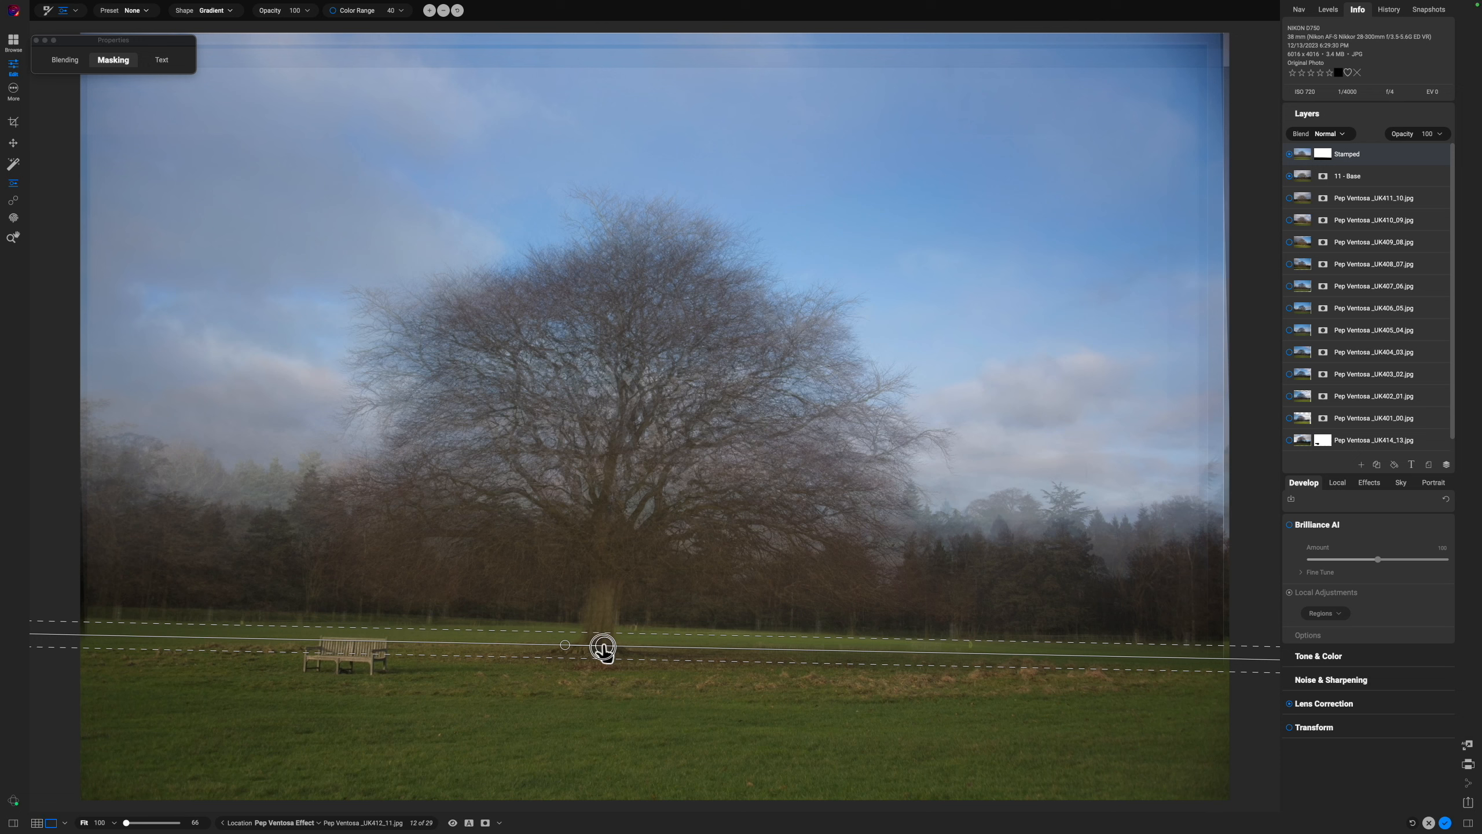
{"action": "left_click_drag", "start_coordinate": [603, 647], "coordinate": [604, 646]}
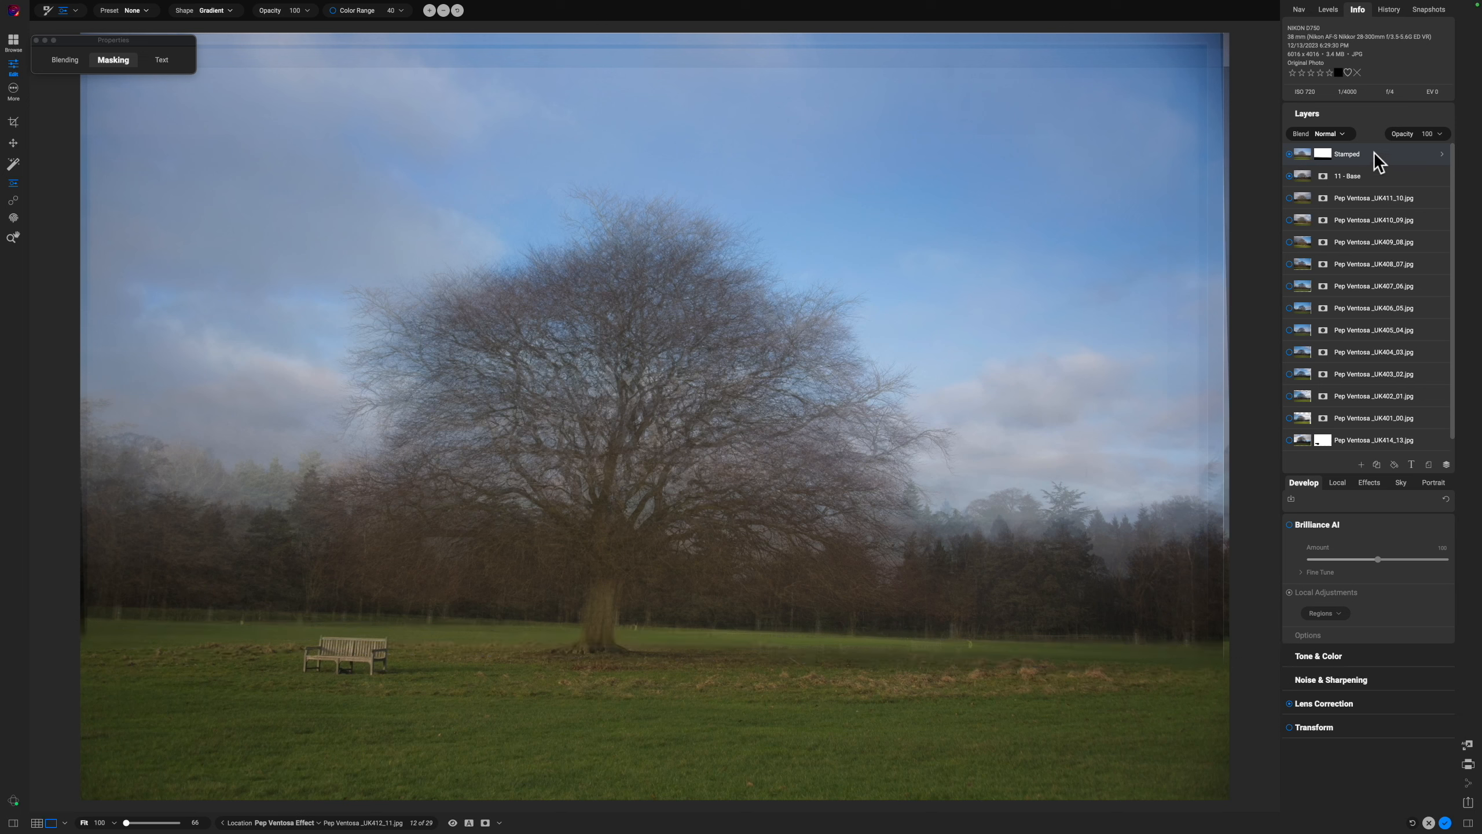
Add a Lens Blur filter to the 11 - Base layer and set the filter's opacity to 20.
{"action": "scroll", "coordinate": [1367, 179], "scroll_direction": "down", "scroll_amount": 1}
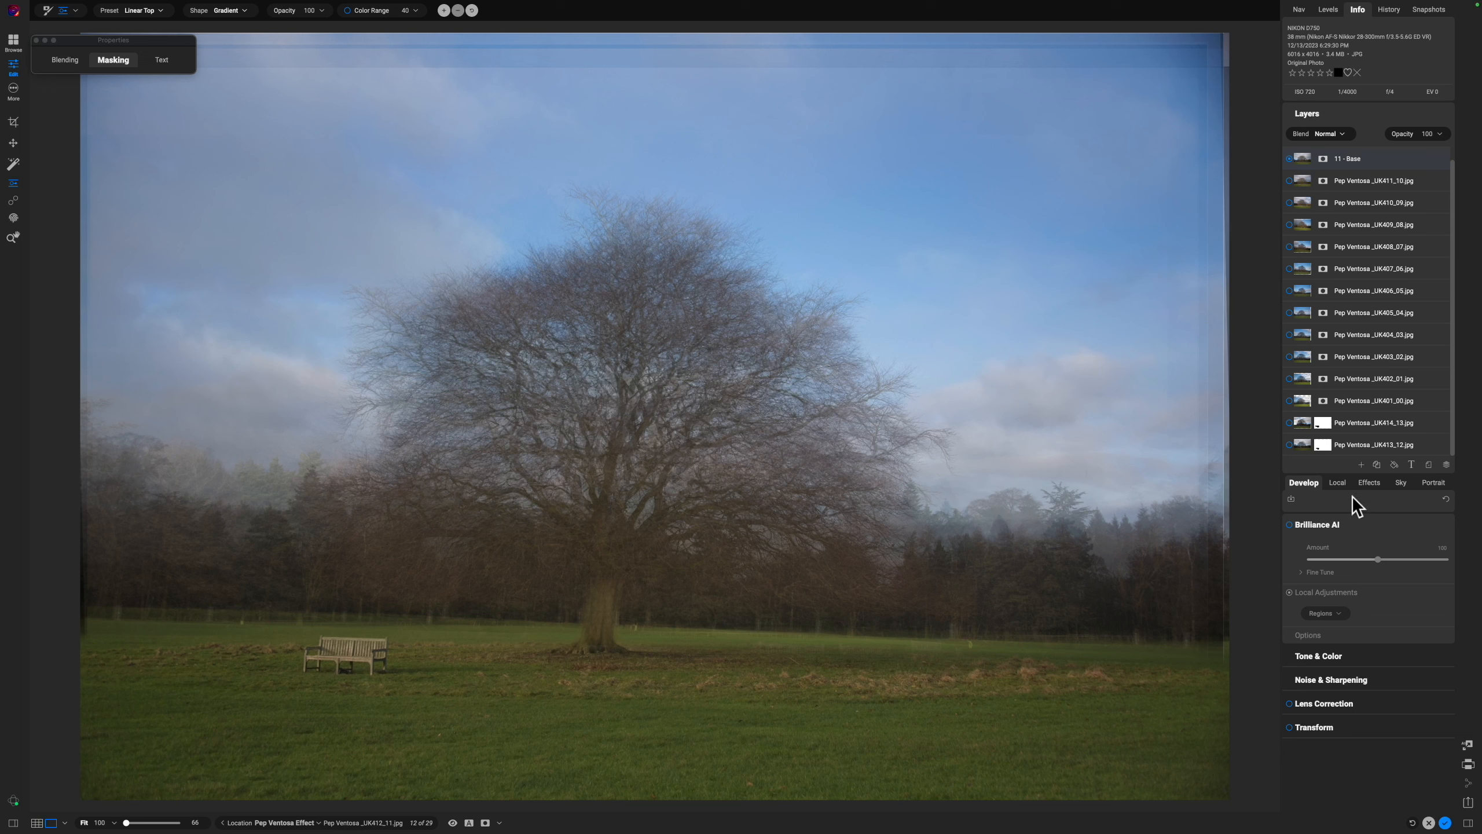
{"action": "left_click", "coordinate": [1368, 483]}
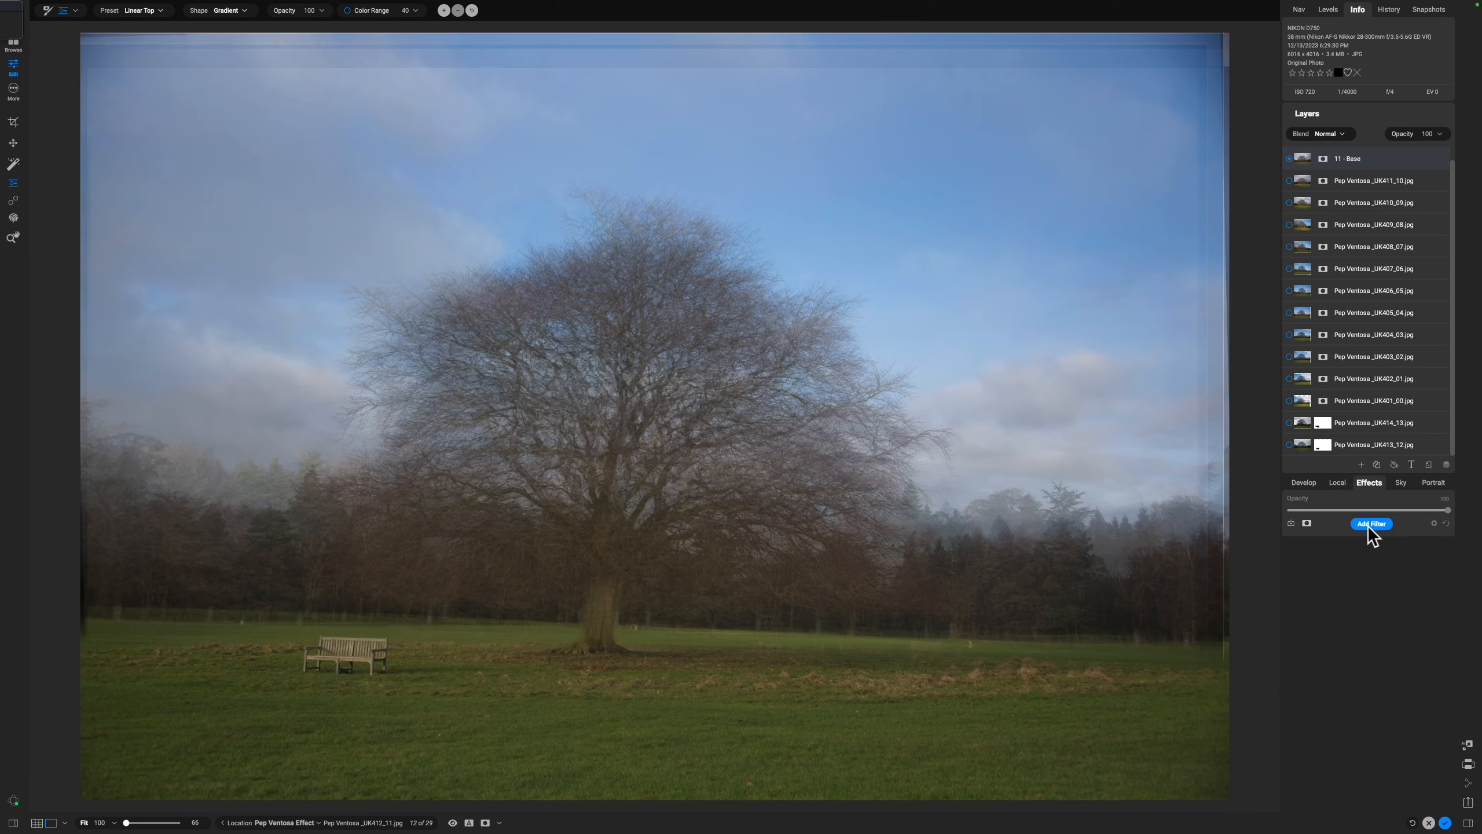
{"action": "left_click", "coordinate": [1371, 524]}
{"action": "left_click", "coordinate": [1196, 638]}
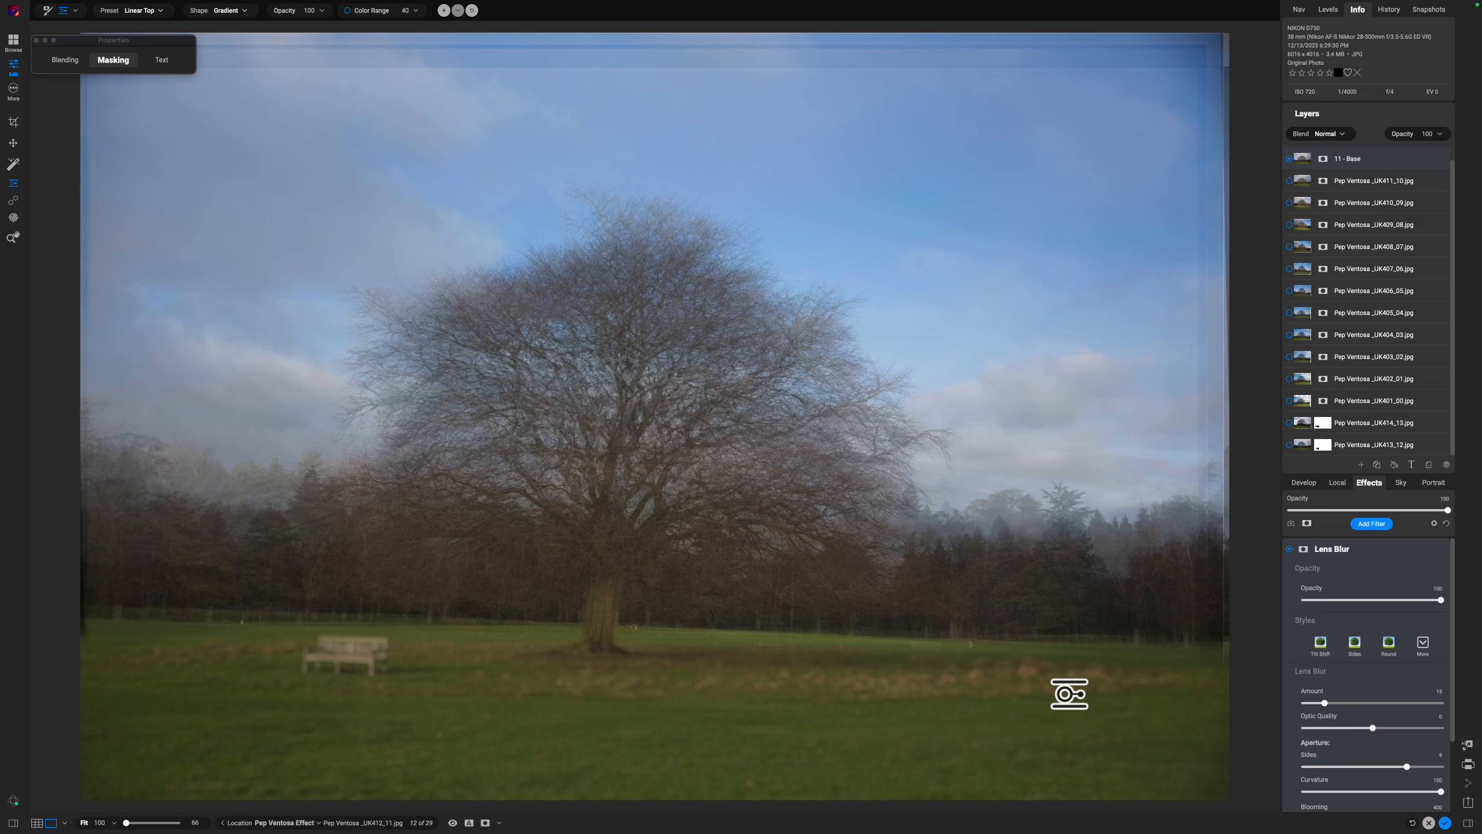
{"action": "left_click_drag", "start_coordinate": [1439, 601], "coordinate": [1336, 609]}
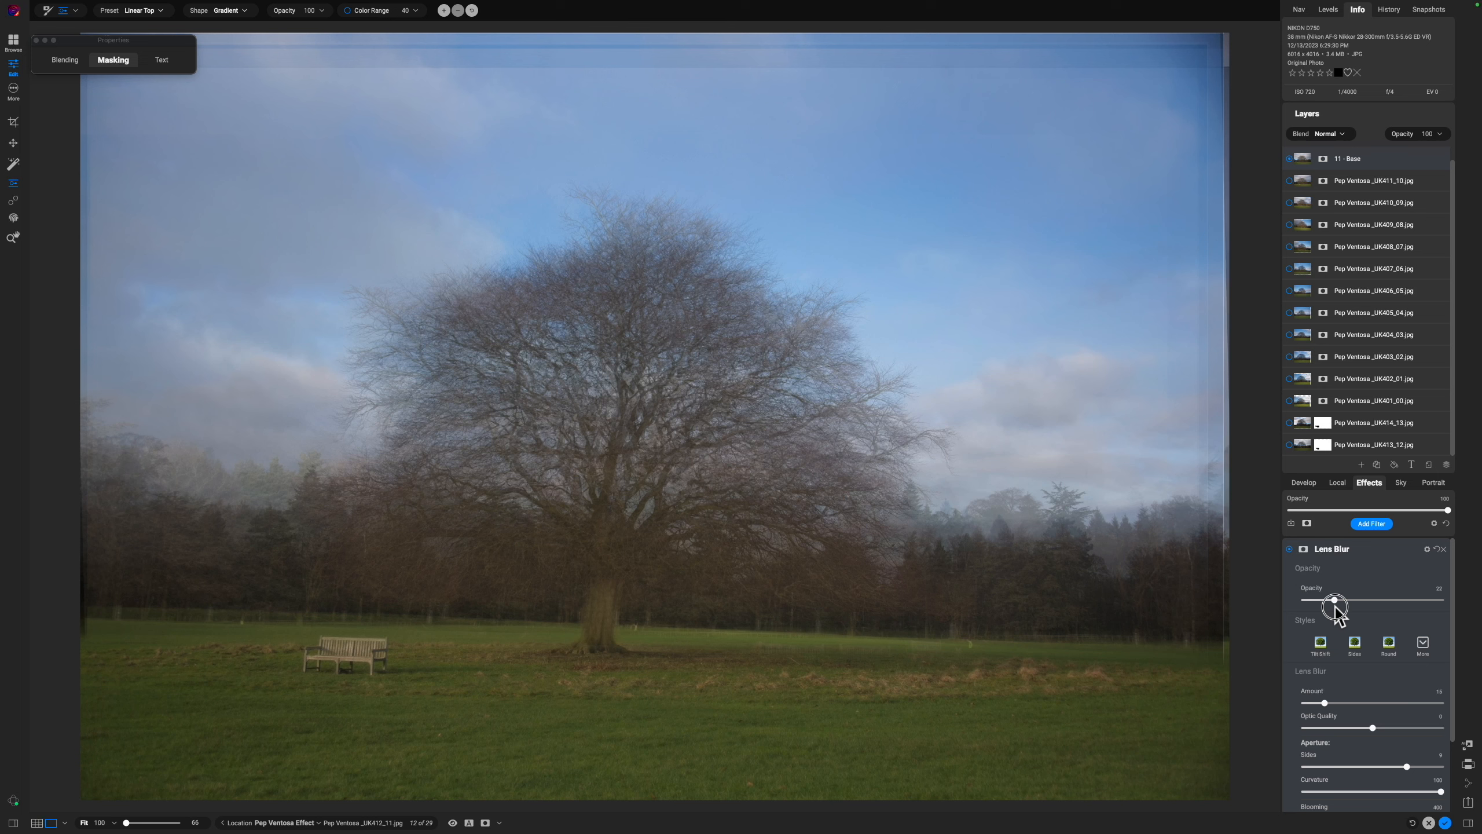
{"action": "left_click_drag", "start_coordinate": [1336, 609], "coordinate": [1332, 607]}
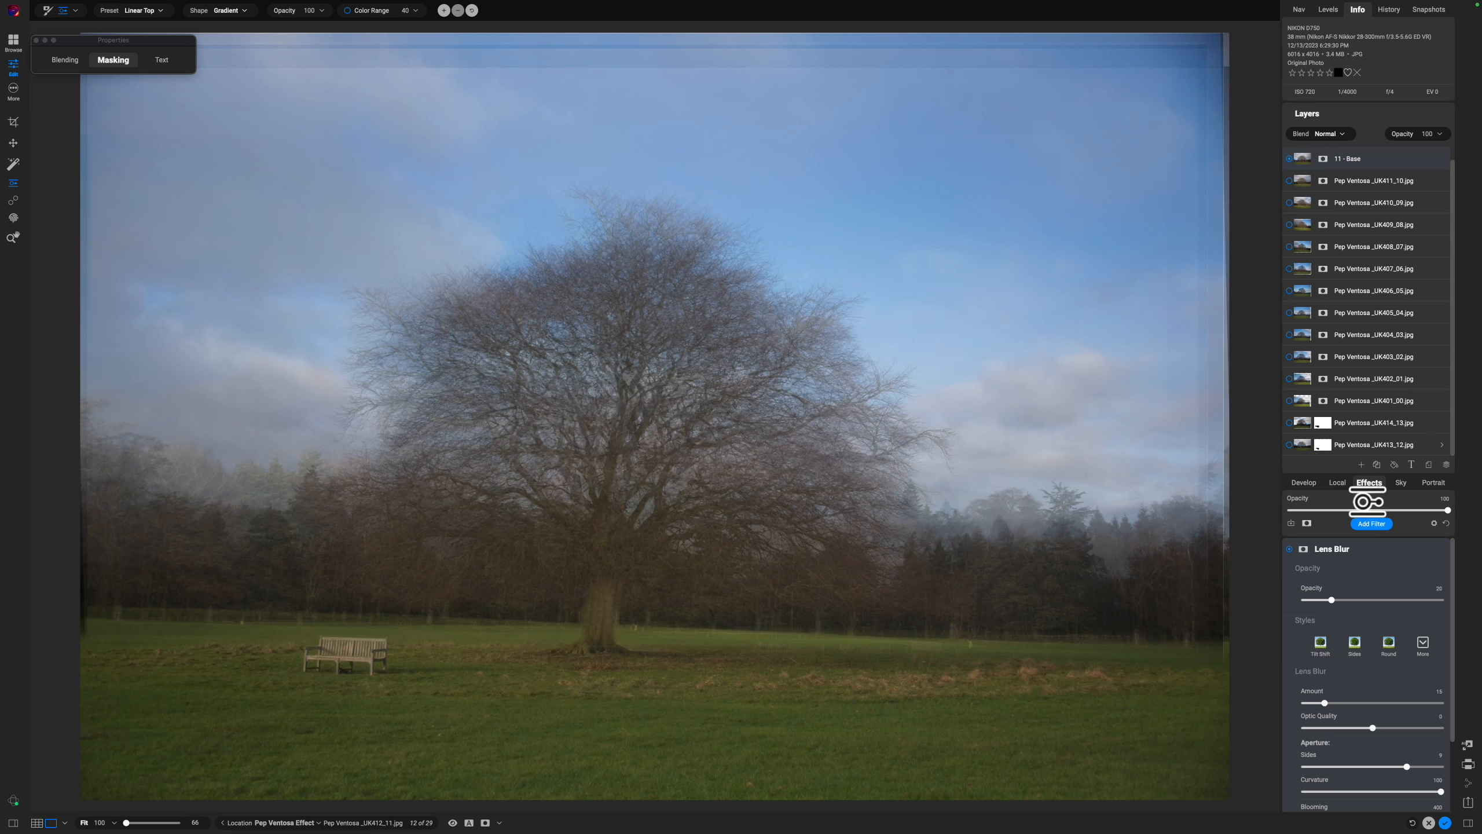
Erase the Stamped layer's mask along the grass line beside the trunk, using a size 70 brush at 60 opacity.
{"action": "key", "text": "alt+shift+super+e"}
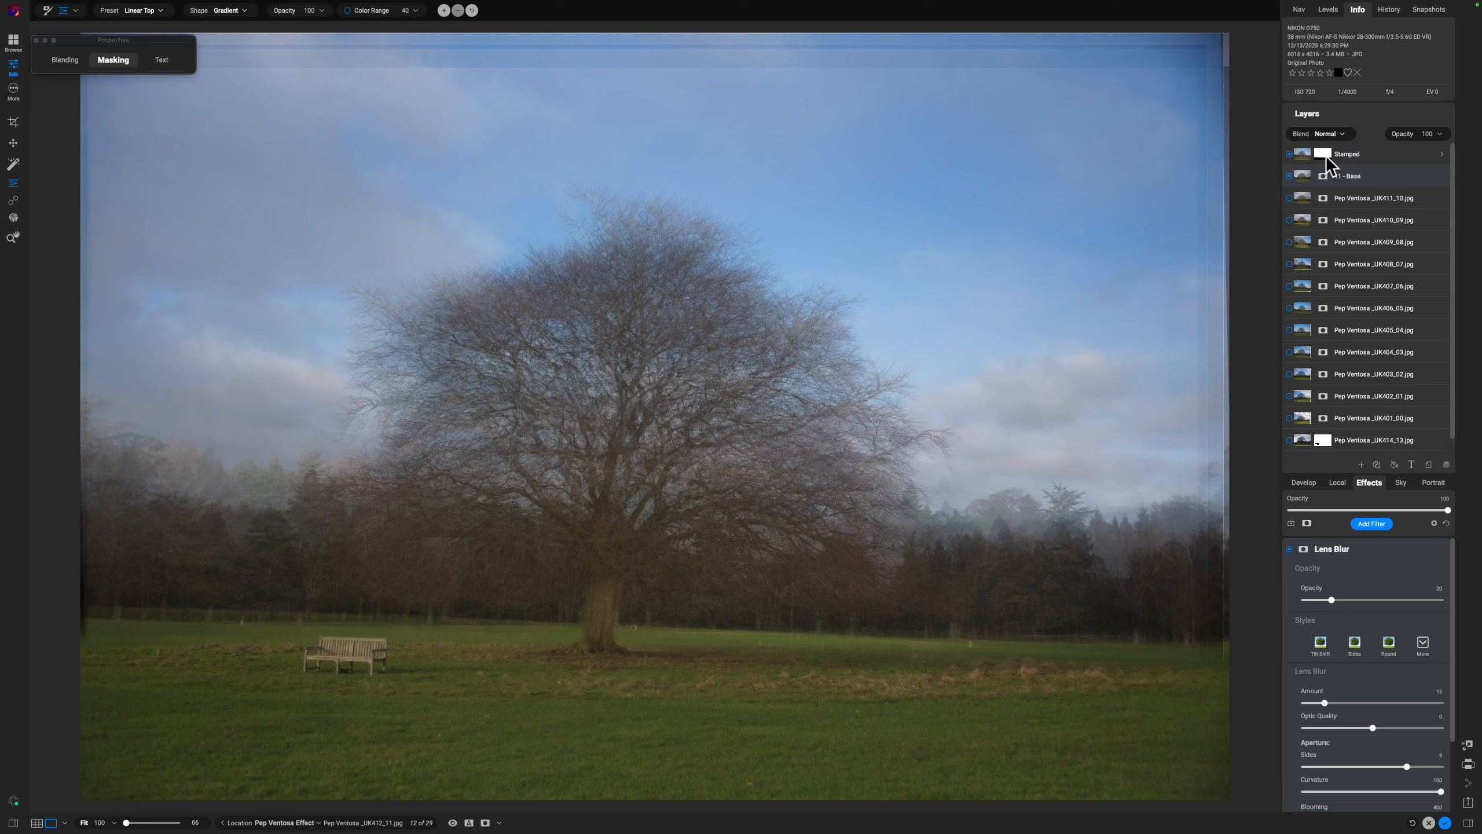
{"action": "left_click", "coordinate": [1326, 155]}
{"action": "key", "text": "b"}
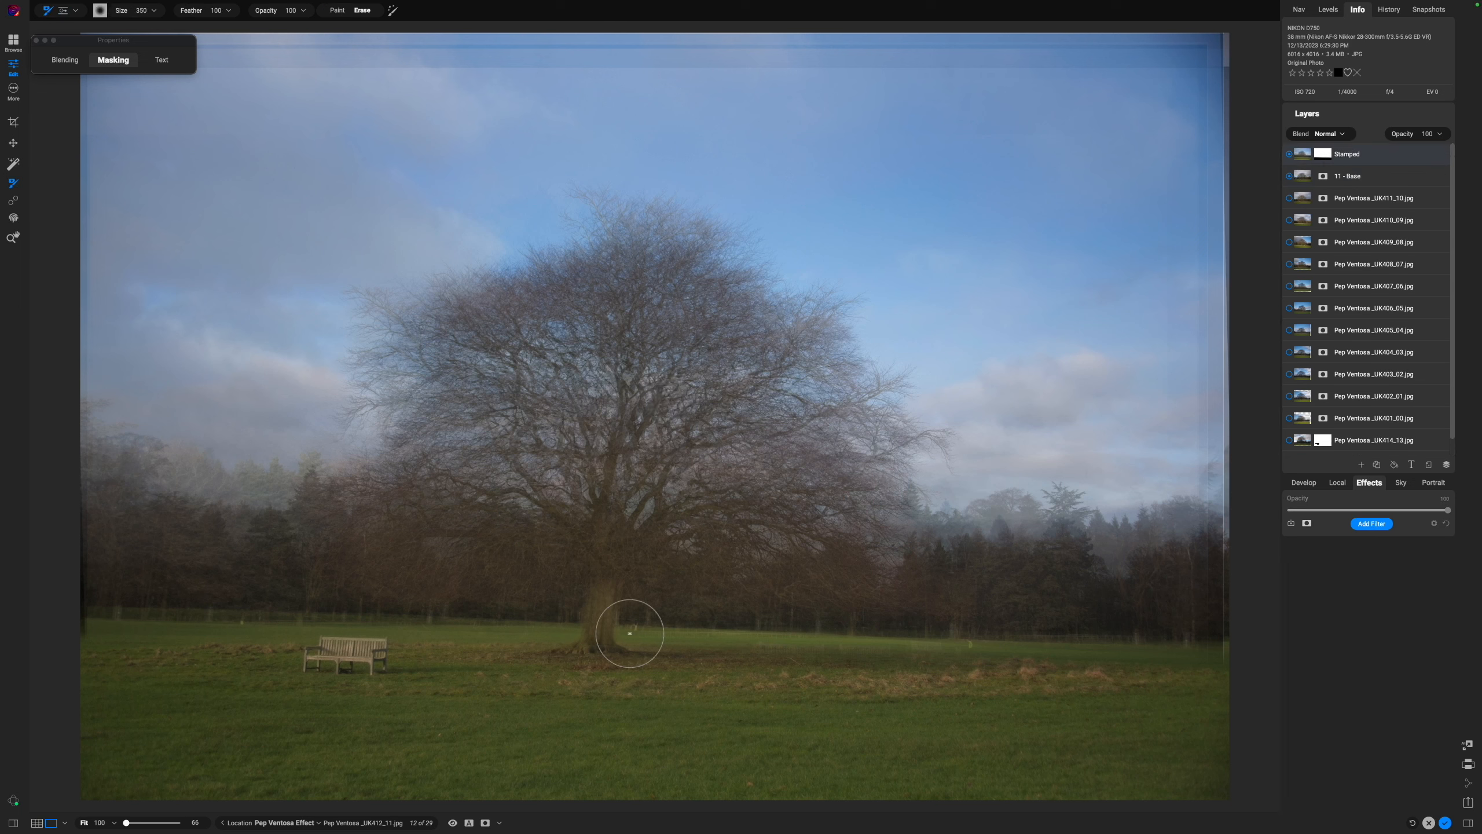
{"action": "key", "text": "bracketleft"}
{"action": "key", "text": "bracketleft"}
{"action": "key", "text": "bracketleft"}
{"action": "key", "text": "bracketleft"}
{"action": "key", "text": "bracketleft"}
{"action": "key", "text": "bracketleft"}
{"action": "key", "text": "bracketleft"}
{"action": "key", "text": "bracketleft"}
{"action": "left_click_drag", "start_coordinate": [263, 10], "coordinate": [231, 11]}
{"action": "key", "text": "bracketright"}
{"action": "key", "text": "bracketleft"}
{"action": "key", "text": "bracketleft"}
{"action": "key", "text": "bracketleft"}
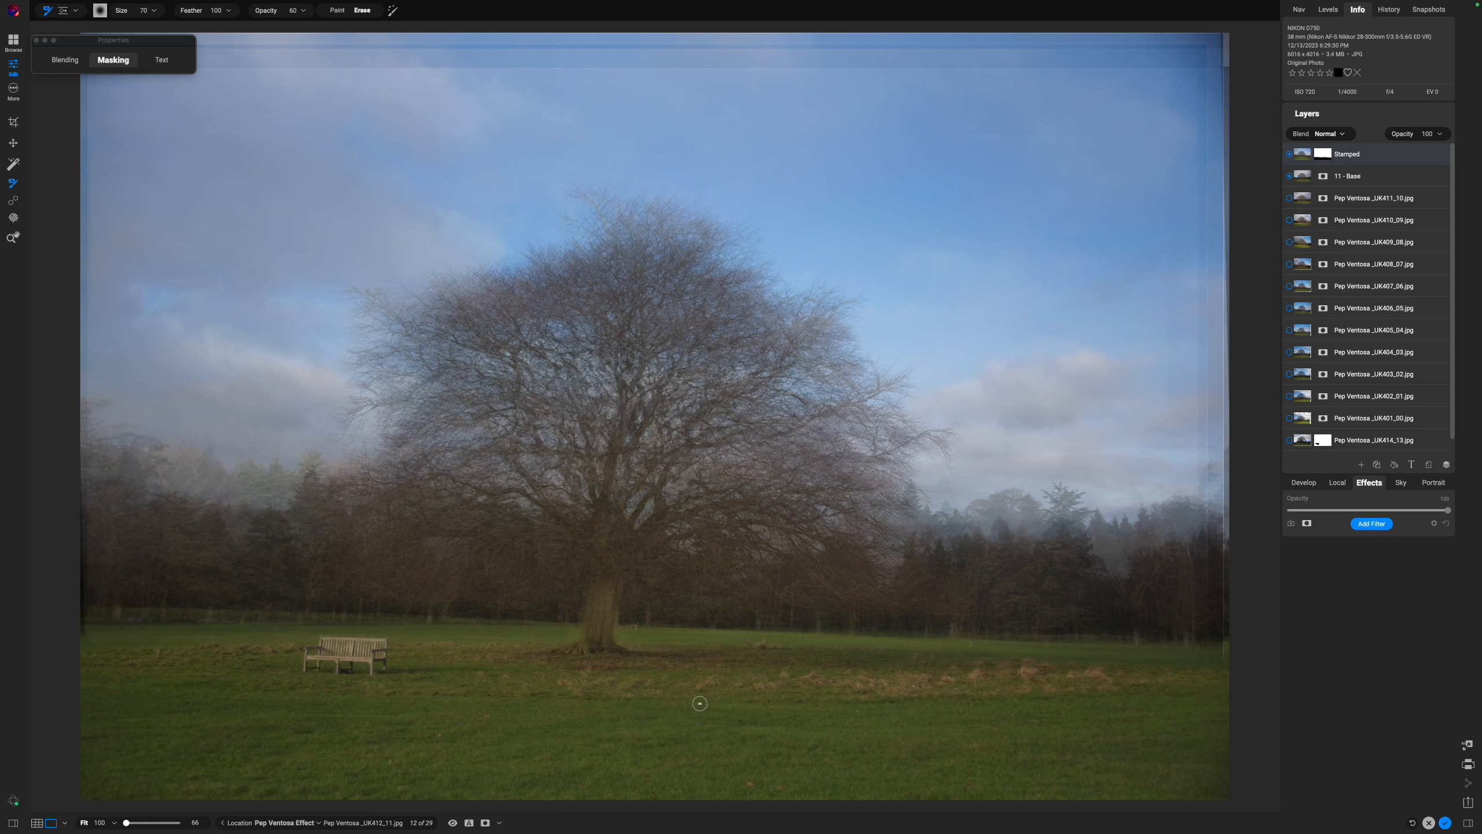
Open the Tone & Color settings for the 11 - Base layer and set its exposure to 0.16.
{"action": "left_click", "coordinate": [1364, 179]}
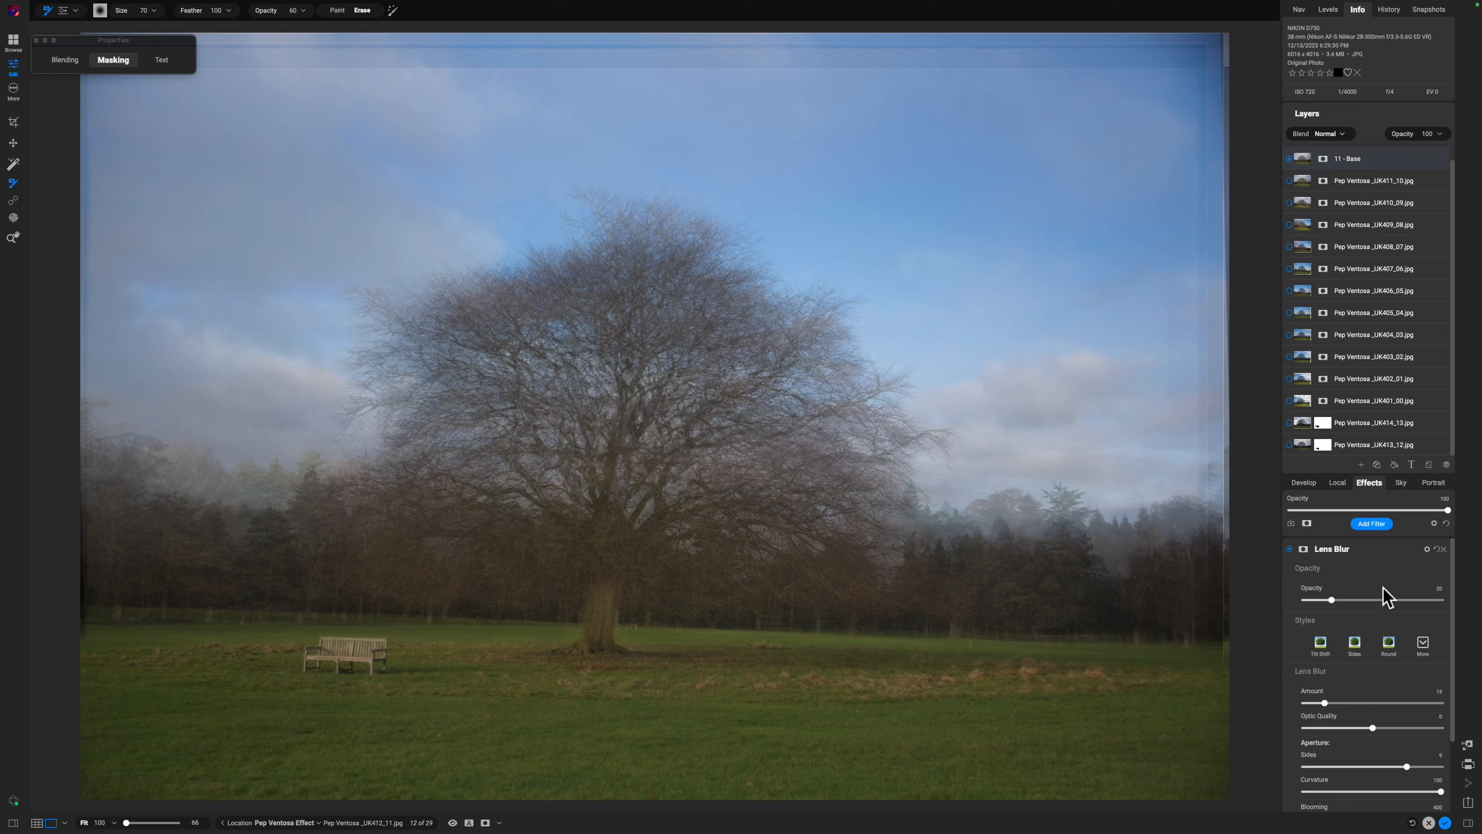
{"action": "left_click", "coordinate": [1311, 483]}
{"action": "left_click_drag", "start_coordinate": [1329, 473], "coordinate": [1330, 239]}
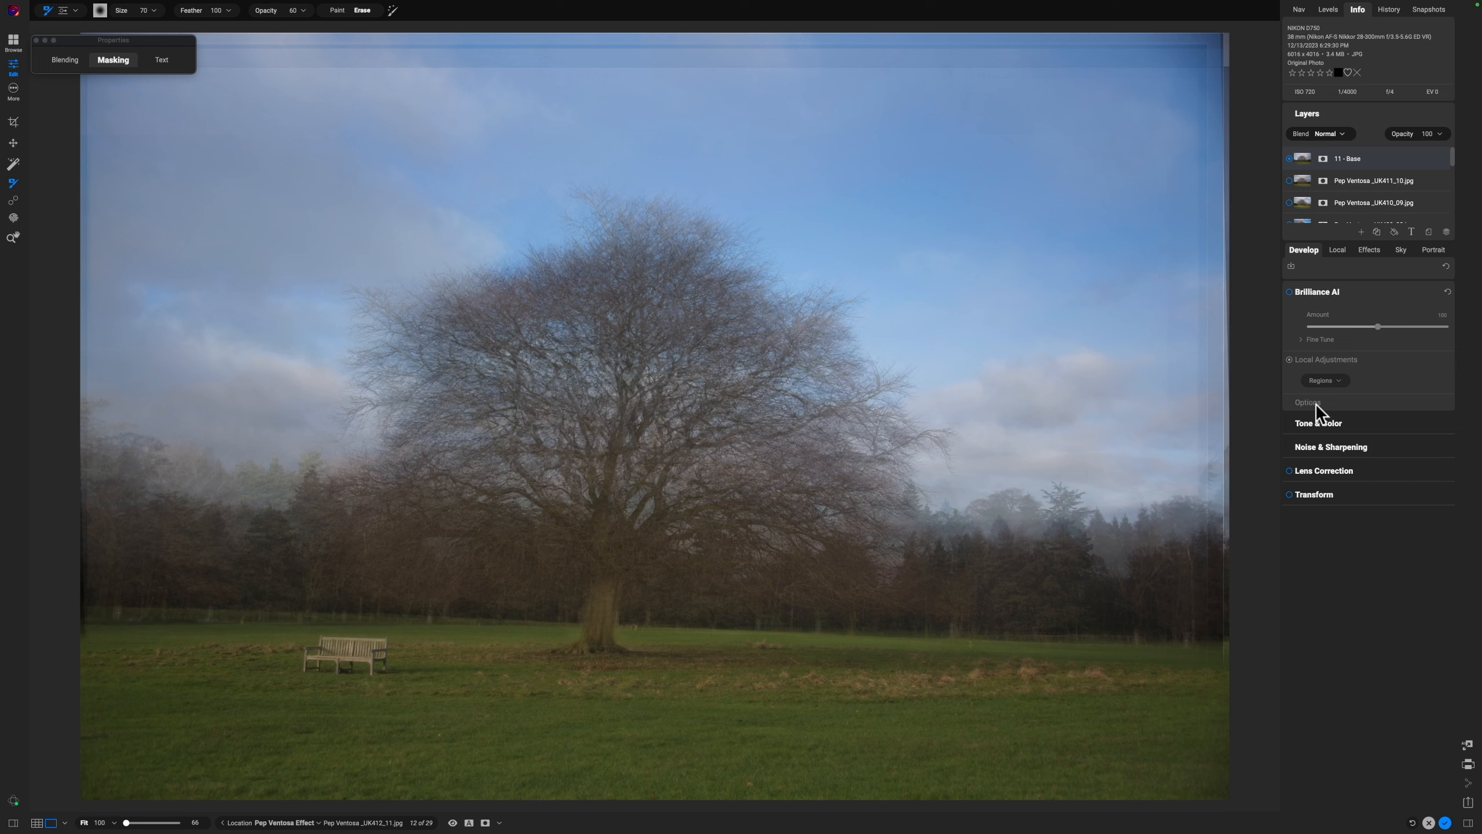
{"action": "left_click", "coordinate": [1316, 422]}
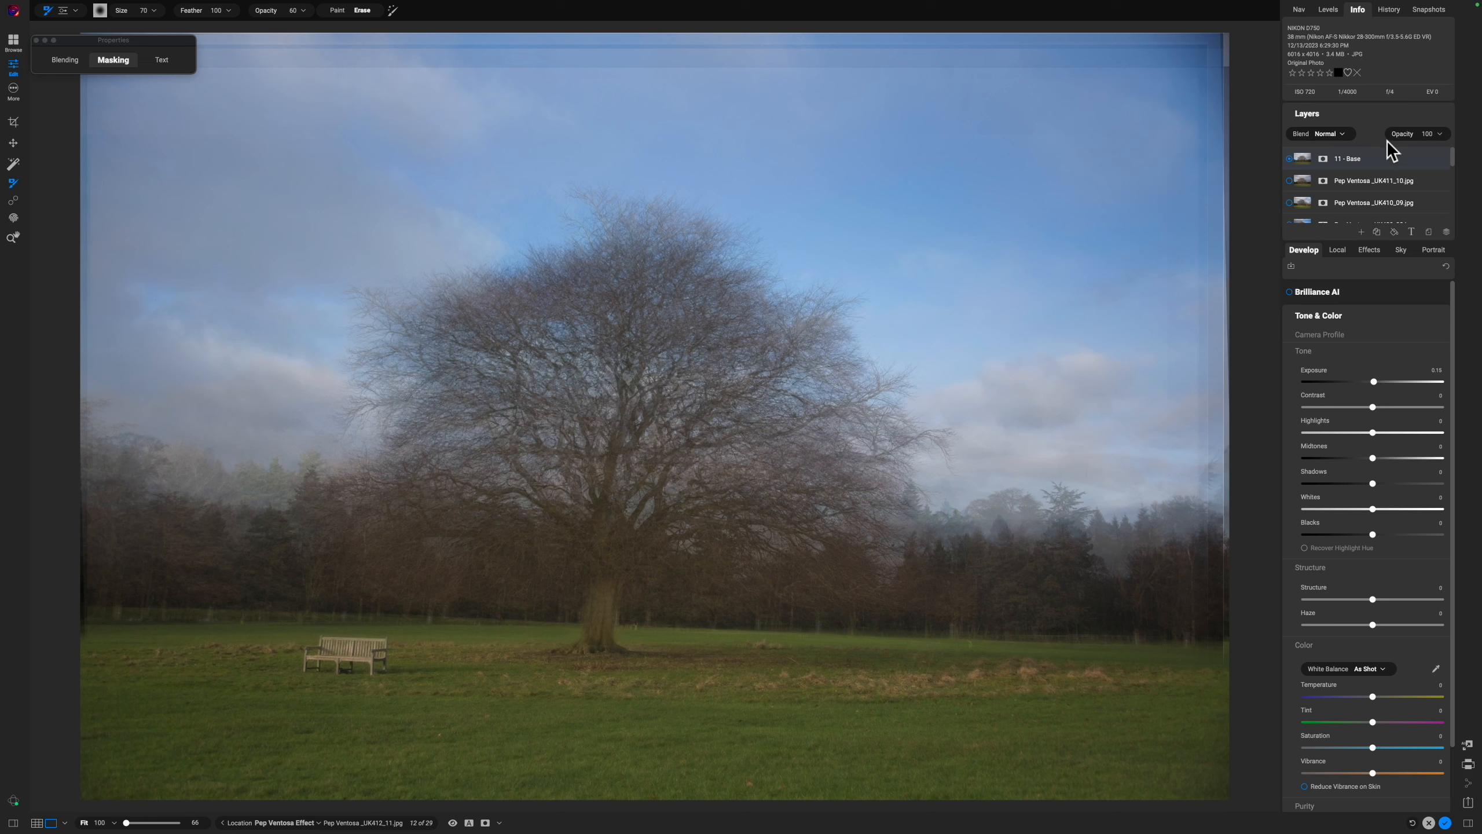
Touch up the Stamped layer's mask along the grass line right of the tree with a size 100 erasing brush.
{"action": "scroll", "coordinate": [1391, 165], "scroll_direction": "up", "scroll_amount": 2}
{"action": "left_click", "coordinate": [1318, 155]}
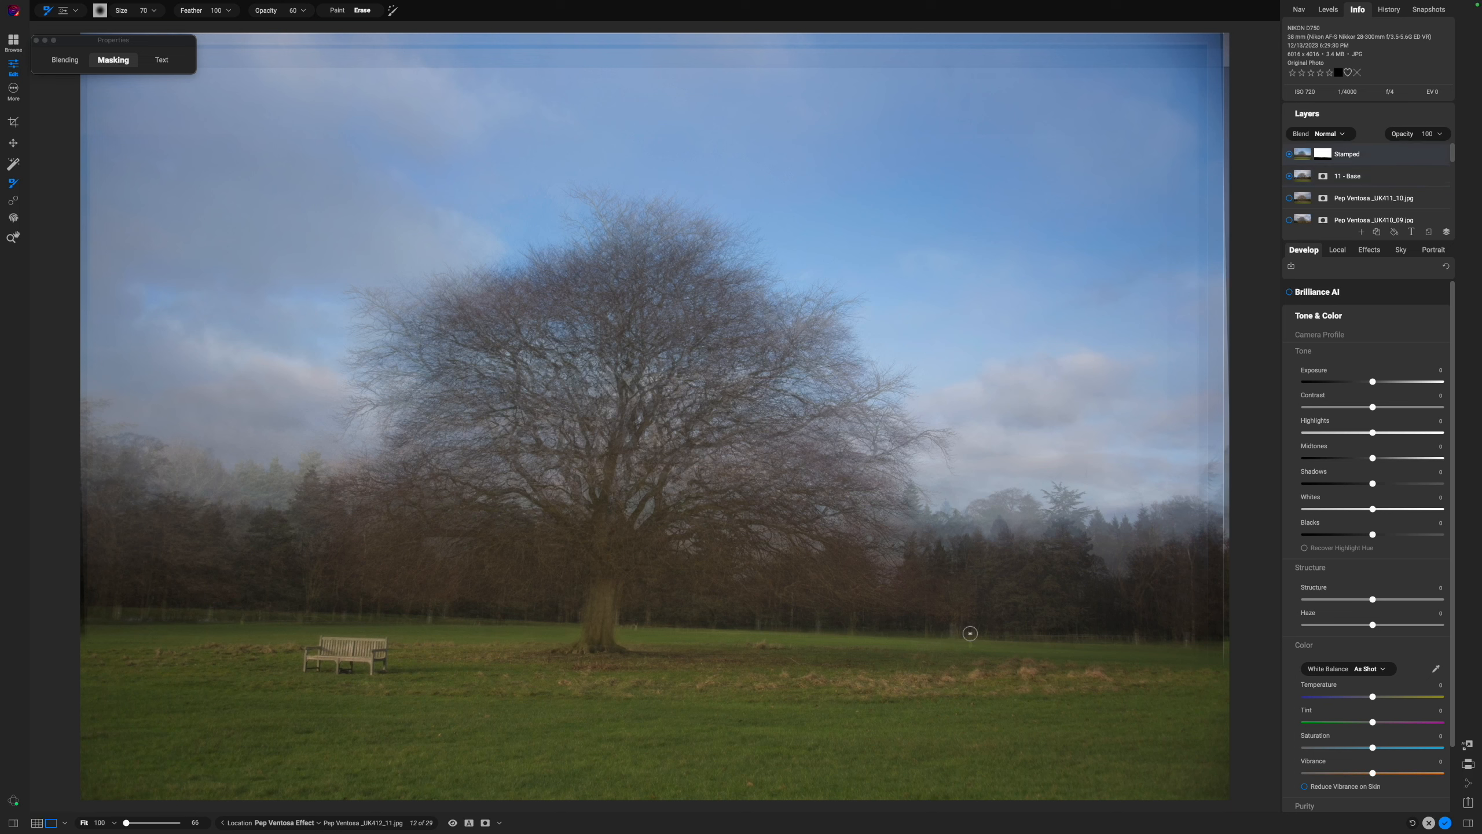
{"action": "key", "text": "]"}
{"action": "key", "text": "]"}
{"action": "key", "text": "]"}
Reset the 11 - Base layer's exposure, raise its midtones slightly, and set shadows to -11 and blacks to 34.
{"action": "left_click", "coordinate": [1350, 178]}
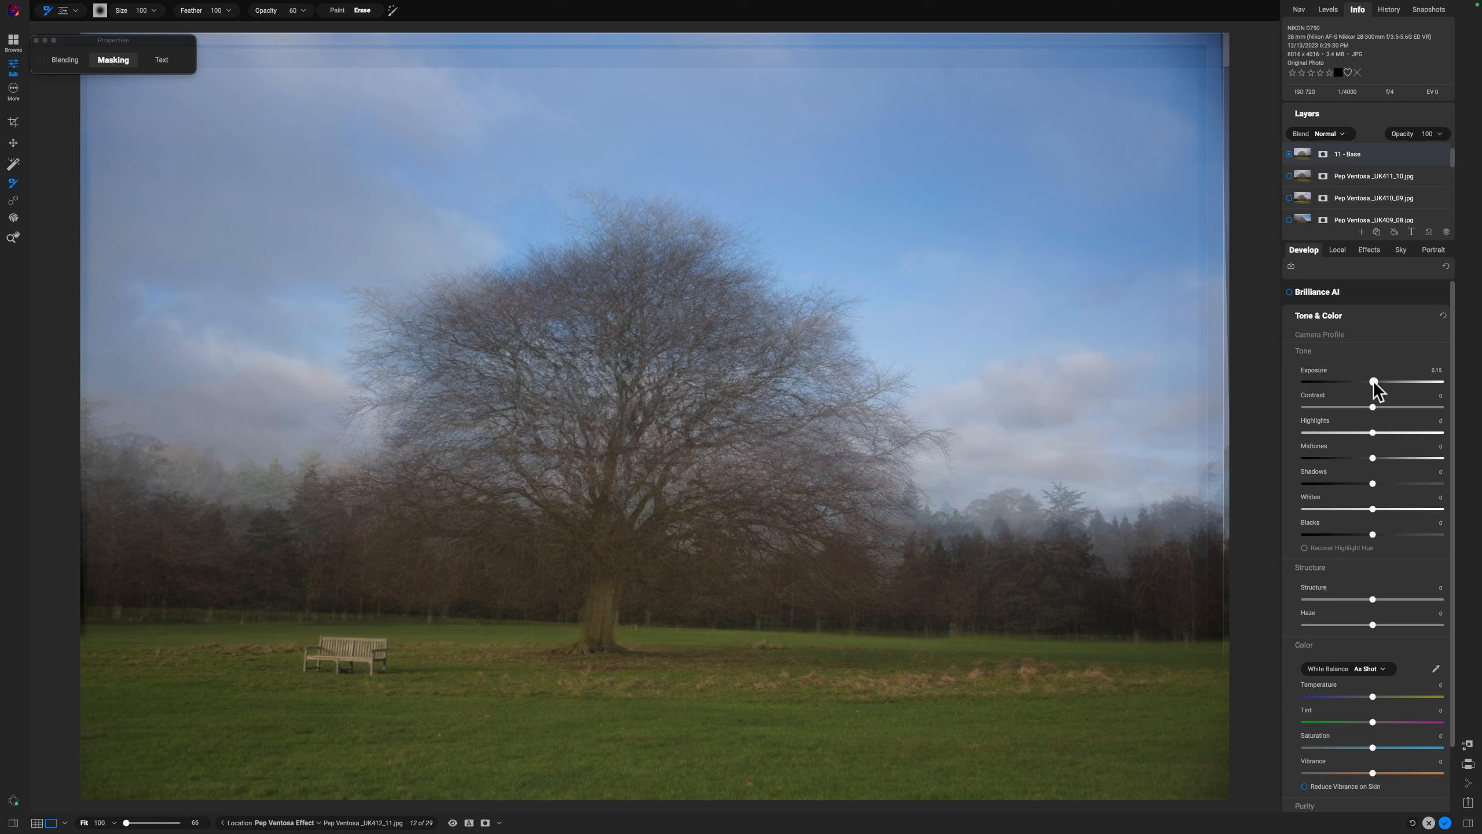
{"action": "left_click_drag", "start_coordinate": [1374, 381], "coordinate": [1378, 385]}
{"action": "left_click_drag", "start_coordinate": [1376, 537], "coordinate": [1366, 536]}
{"action": "left_click_drag", "start_coordinate": [1365, 536], "coordinate": [1384, 535]}
{"action": "double_click", "coordinate": [1377, 381]}
{"action": "left_click_drag", "start_coordinate": [1384, 536], "coordinate": [1397, 536]}
{"action": "left_click_drag", "start_coordinate": [1374, 460], "coordinate": [1378, 464]}
{"action": "left_click_drag", "start_coordinate": [1373, 484], "coordinate": [1364, 491]}
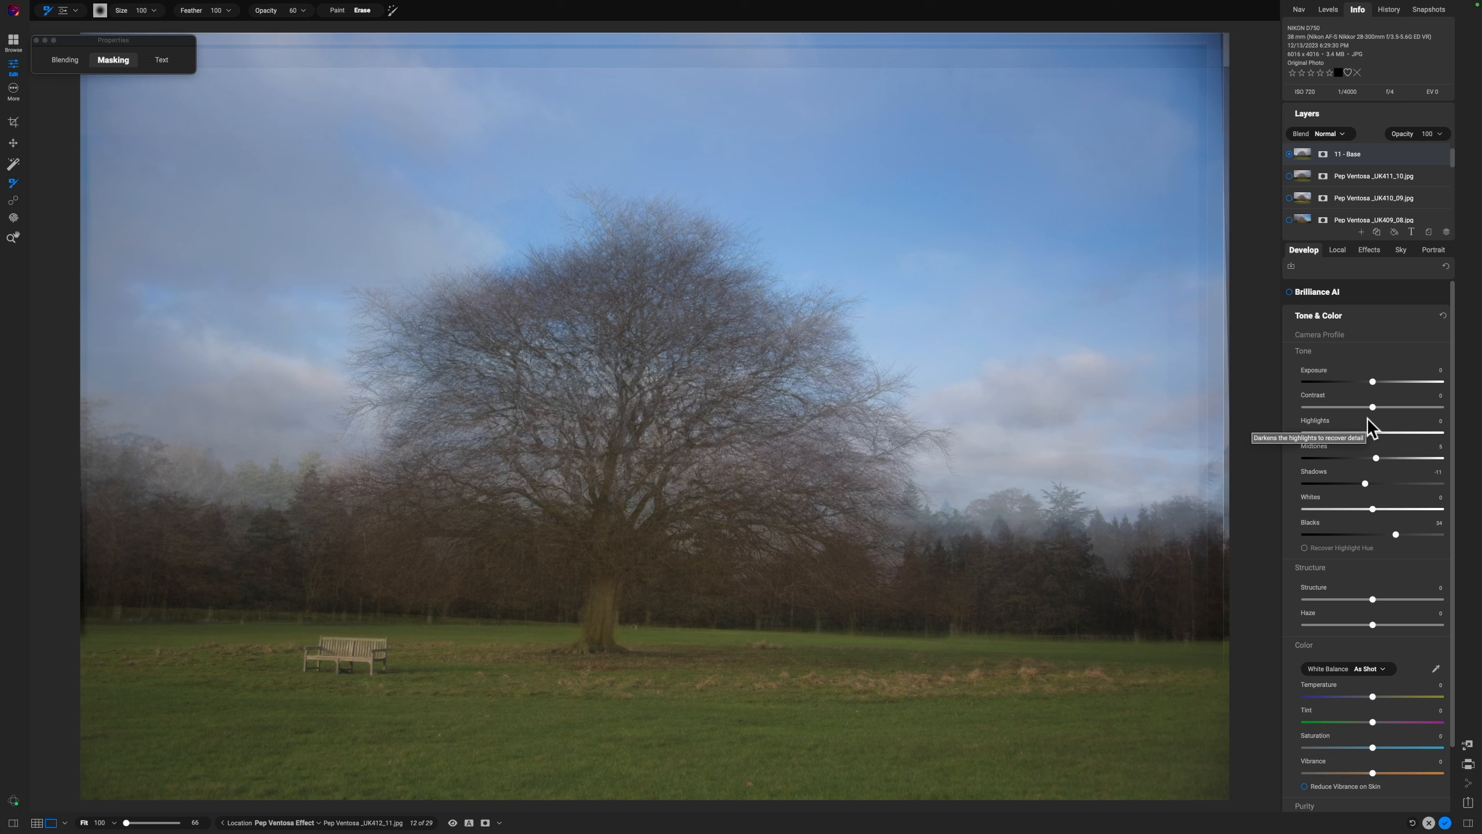
Rename the masked Stamped layer as Stamped 1.
{"action": "key", "text": "super+alt+shift+e"}
{"action": "left_click", "coordinate": [1359, 154]}
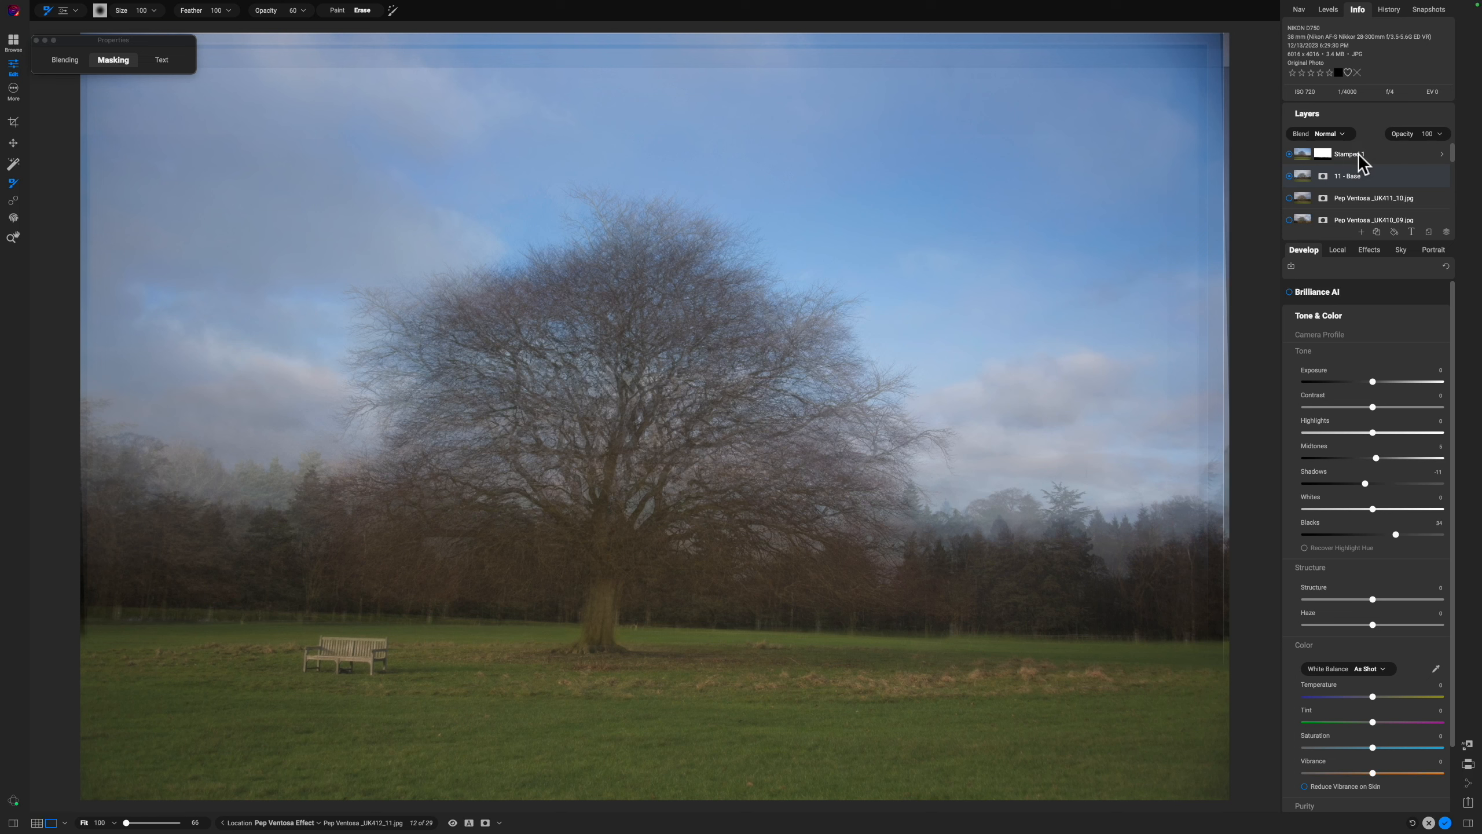
{"action": "left_click", "coordinate": [1375, 155]}
Create a new stamped layer named Stamped 2 and hide the Stamped 1 and 11 - Base layers beneath it.
{"action": "right_click", "coordinate": [1375, 155]}
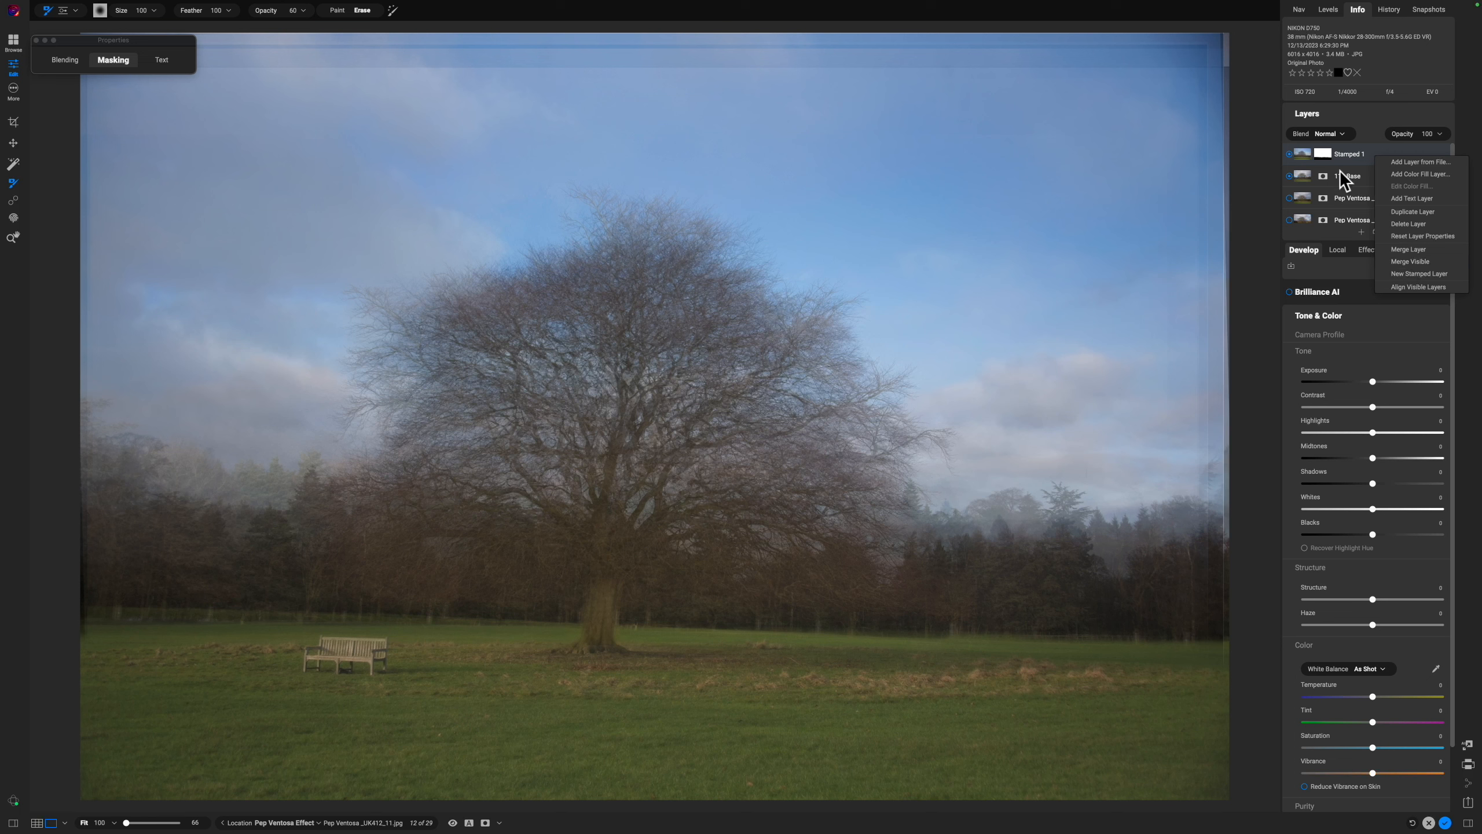
{"action": "left_click", "coordinate": [1420, 274]}
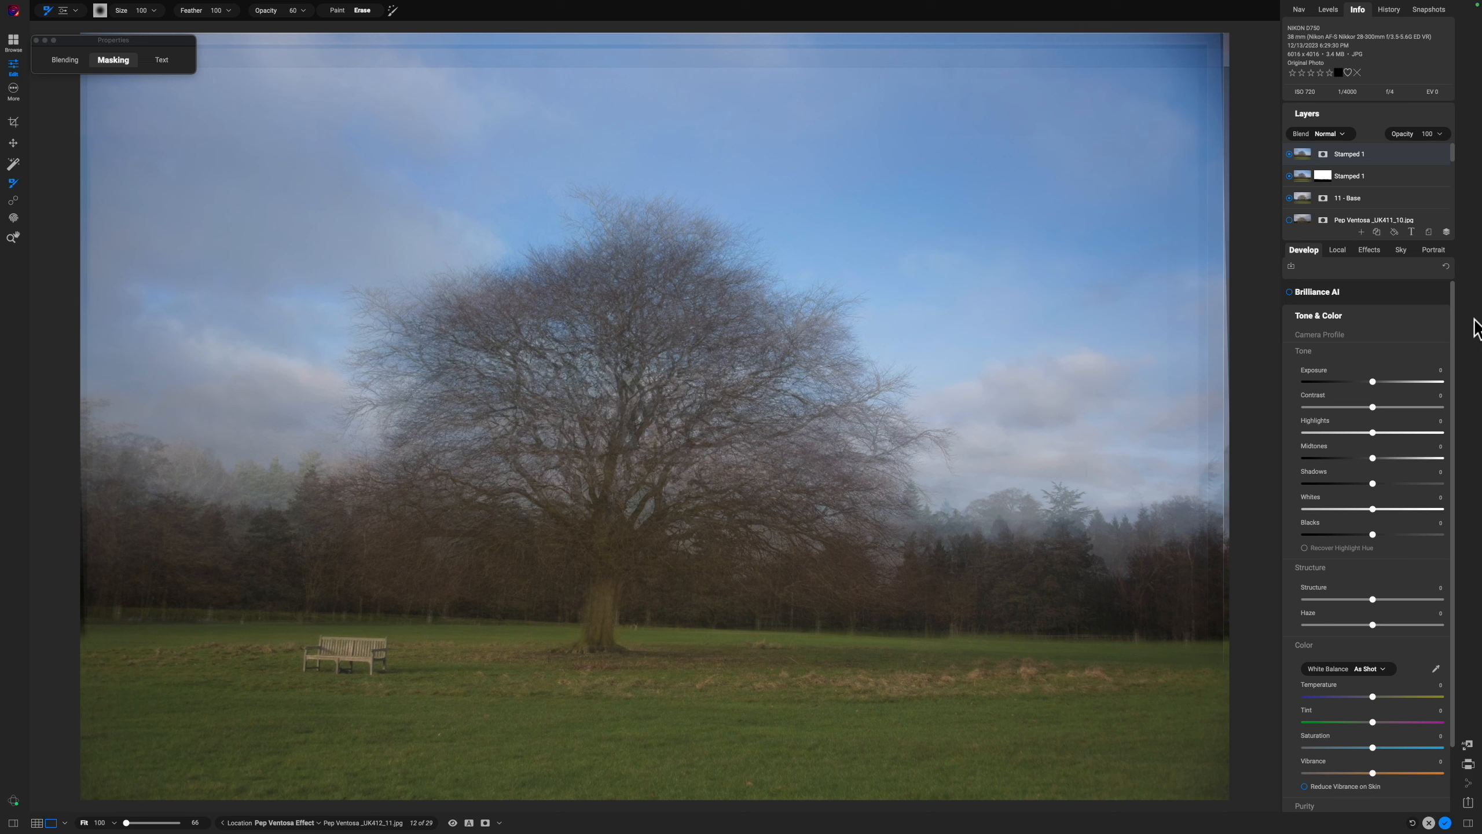
{"action": "type", "text": "Stamped 2"}
{"action": "key", "text": "Return"}
{"action": "left_click", "coordinate": [1289, 176]}
{"action": "left_click", "coordinate": [1288, 198]}
Crop off the ghosted edges at the original ratio and rotate the image to an angle of -1.05 to level the grass.
{"action": "key", "text": "c"}
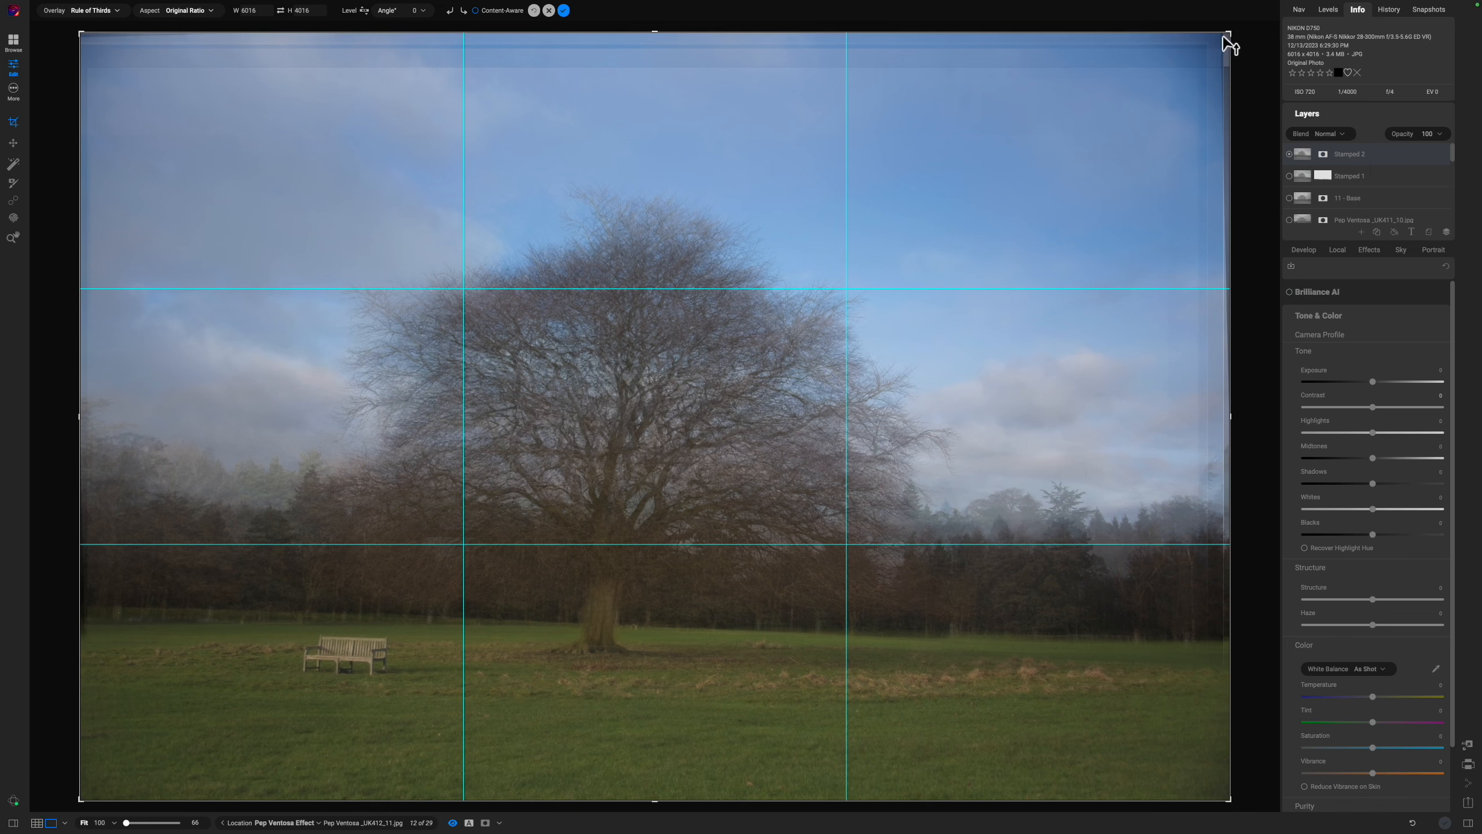
{"action": "left_click_drag", "start_coordinate": [1225, 38], "coordinate": [1206, 58]}
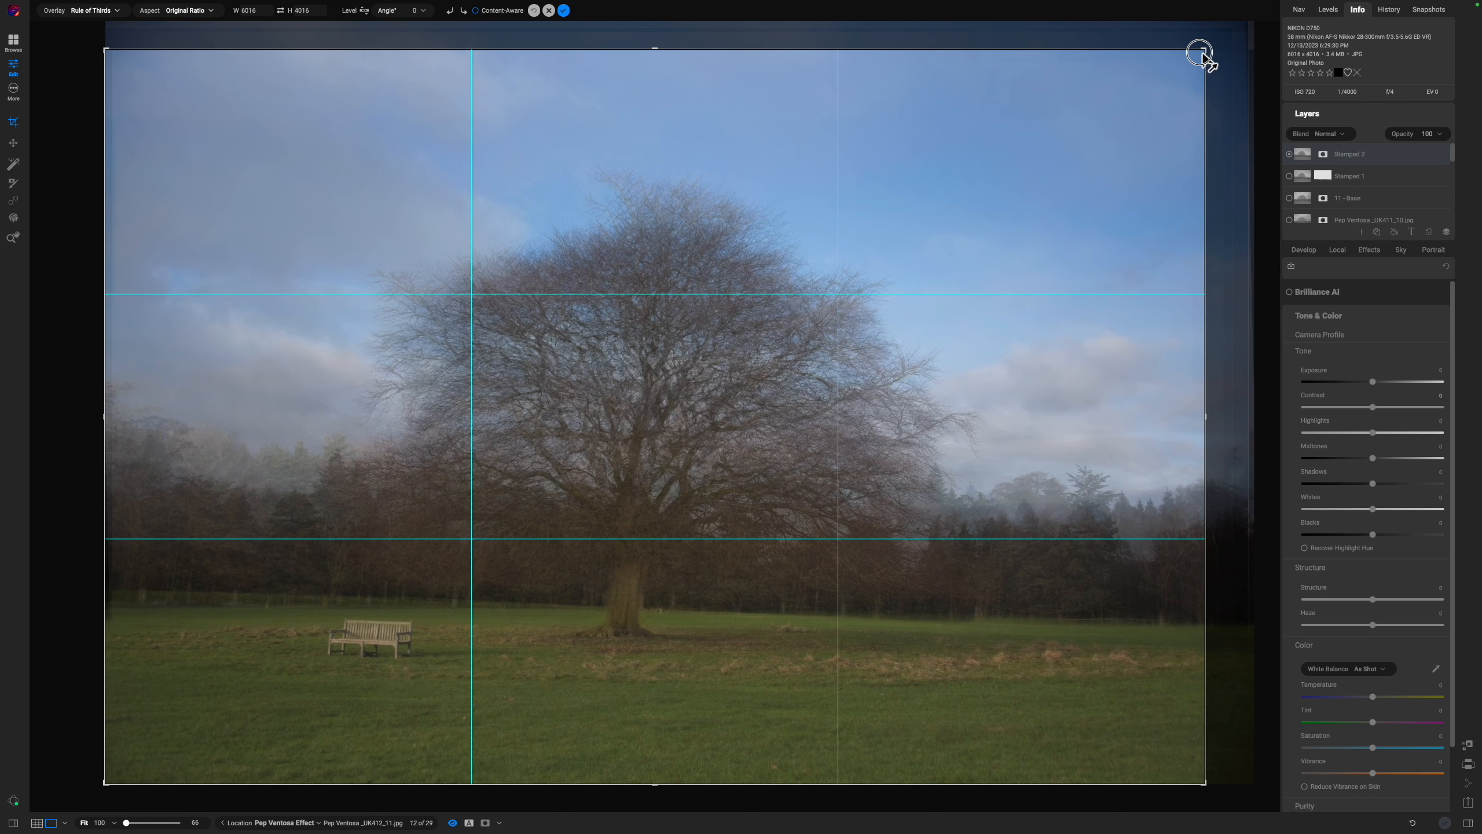
{"action": "mouse_move", "coordinate": [1201, 58]}
{"action": "left_mouse_down"}
{"action": "mouse_move", "coordinate": [1225, 50]}
{"action": "mouse_move", "coordinate": [1175, 89]}
{"action": "mouse_move", "coordinate": [1191, 77]}
{"action": "left_mouse_up"}
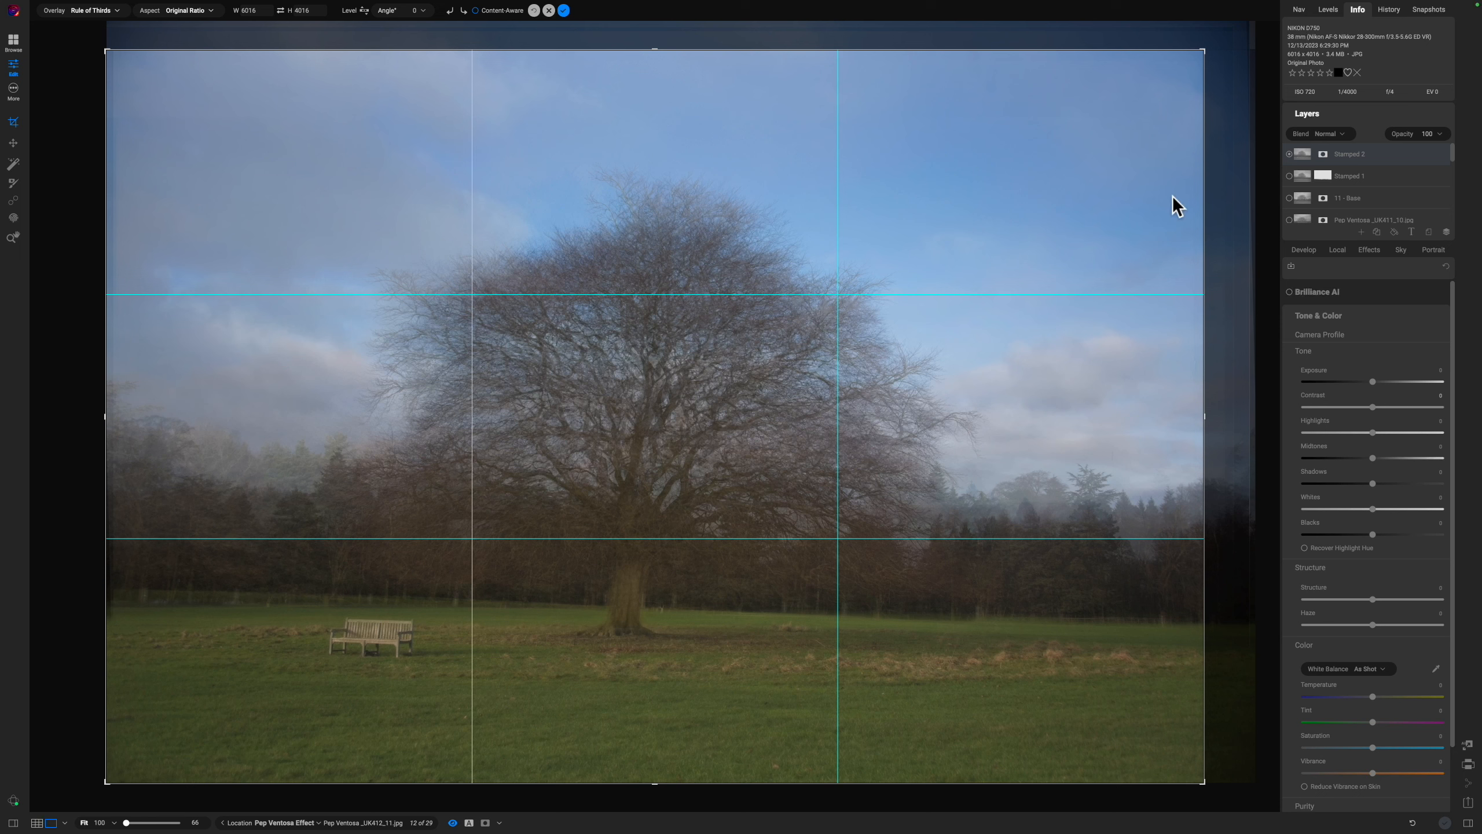
{"action": "left_click", "coordinate": [1205, 50]}
{"action": "mouse_move", "coordinate": [1205, 51]}
{"action": "left_mouse_down"}
{"action": "mouse_move", "coordinate": [1175, 80]}
{"action": "mouse_move", "coordinate": [1194, 69]}
{"action": "left_mouse_up"}
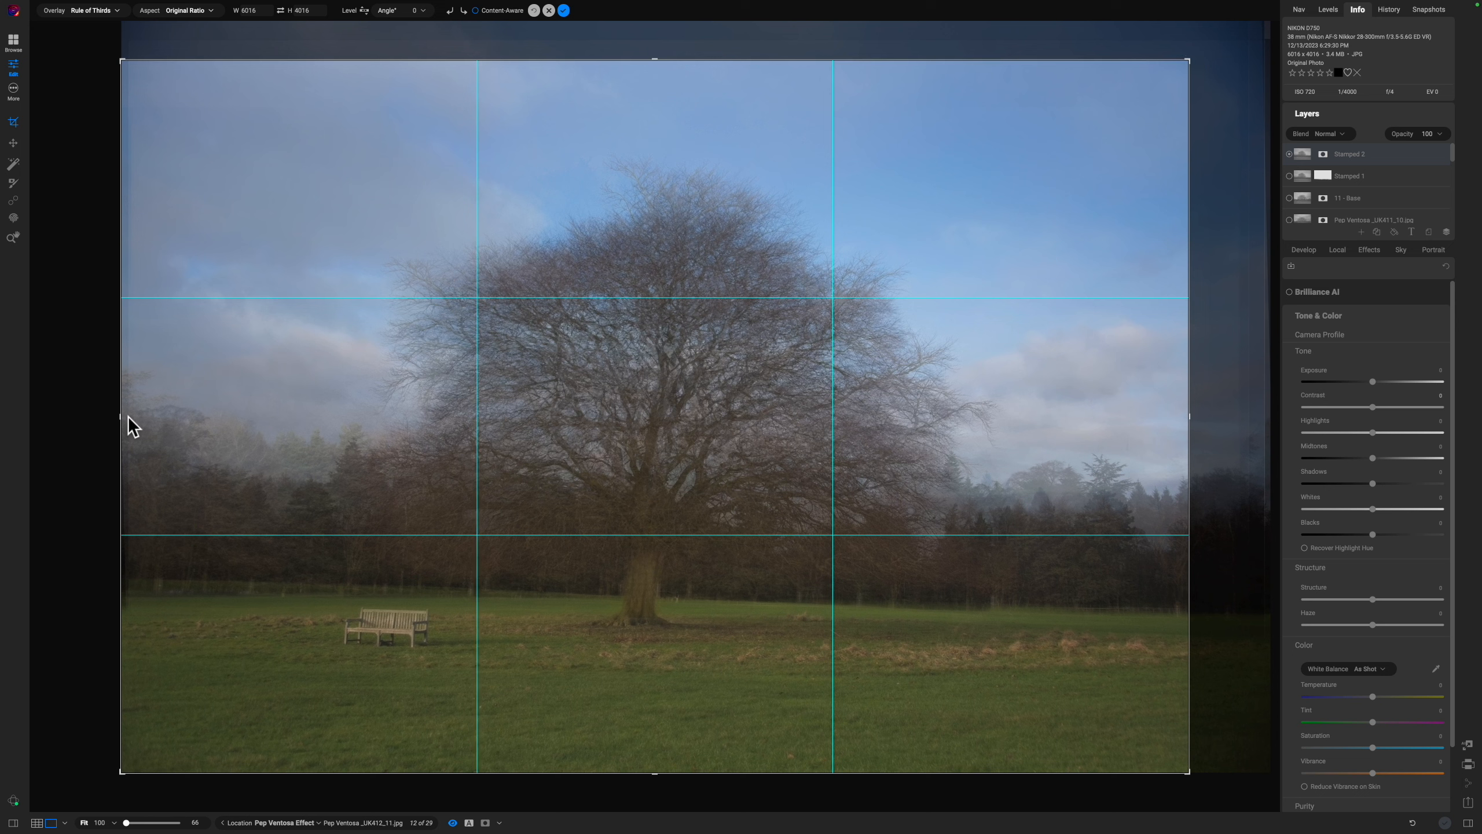
{"action": "left_click_drag", "start_coordinate": [119, 417], "coordinate": [126, 417]}
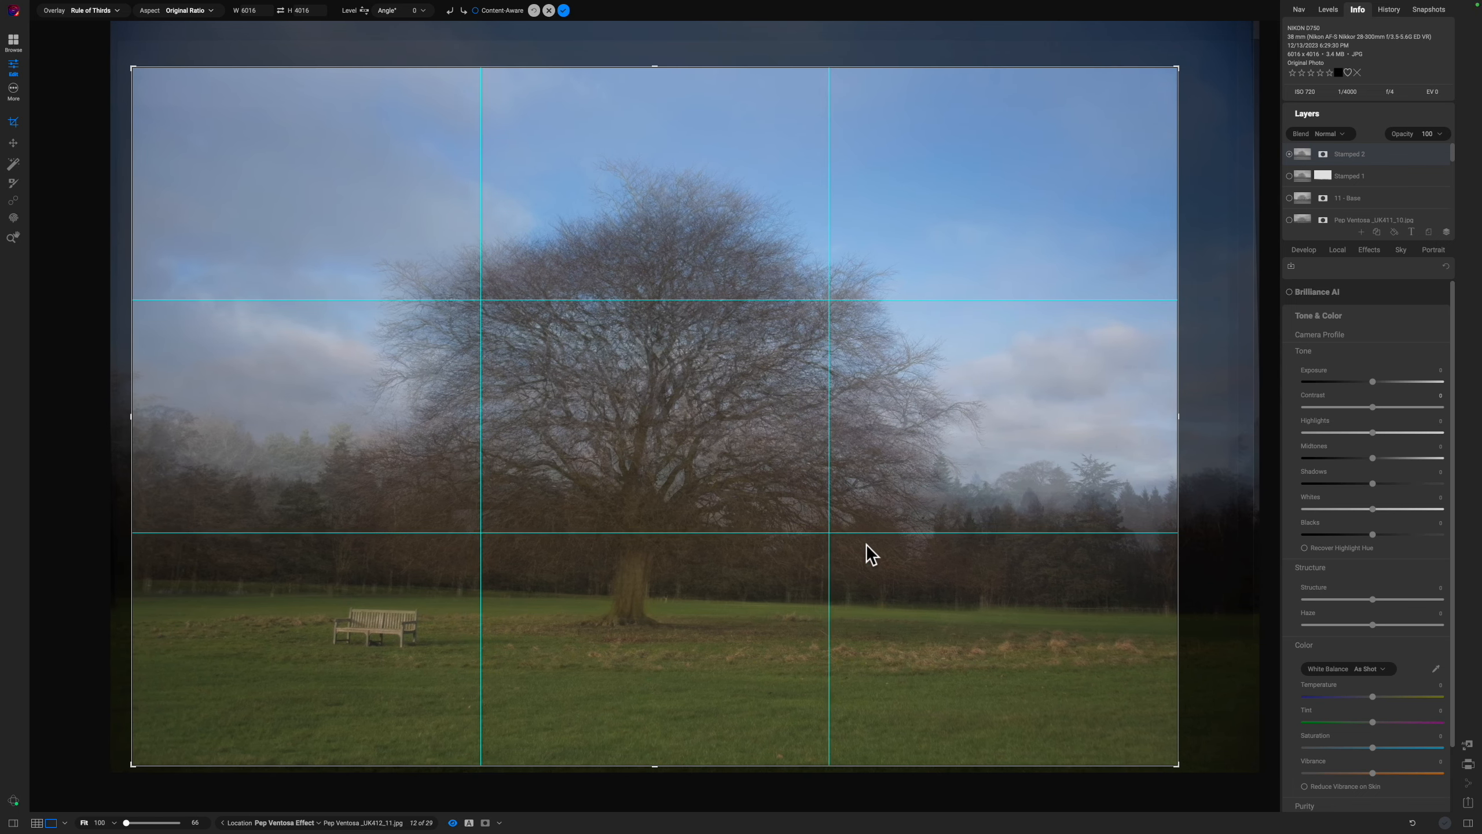
{"action": "left_click_drag", "start_coordinate": [1196, 610], "coordinate": [1194, 597]}
{"action": "left_click_drag", "start_coordinate": [1187, 593], "coordinate": [1186, 598]}
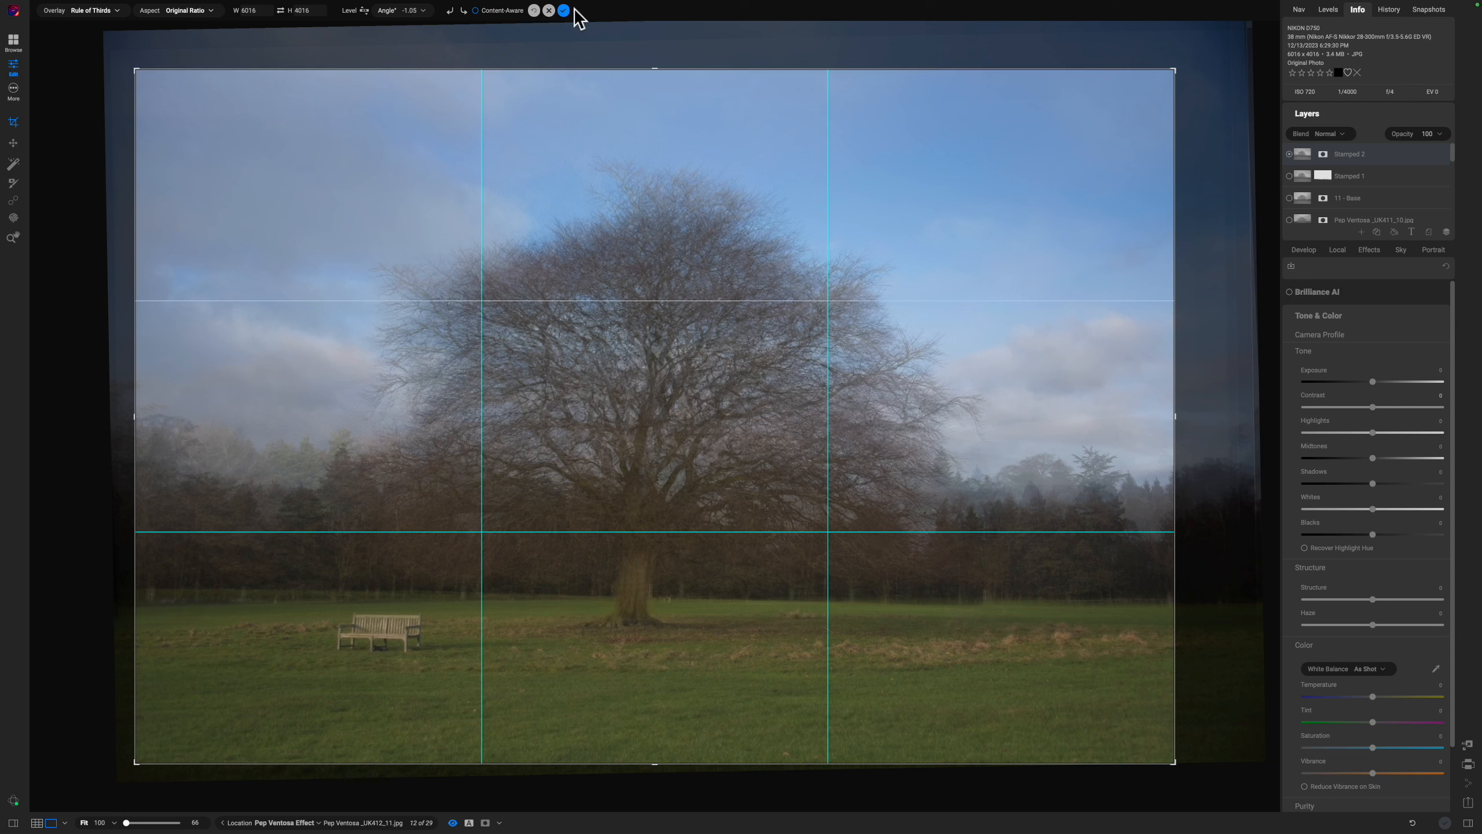
{"action": "key", "text": "z"}
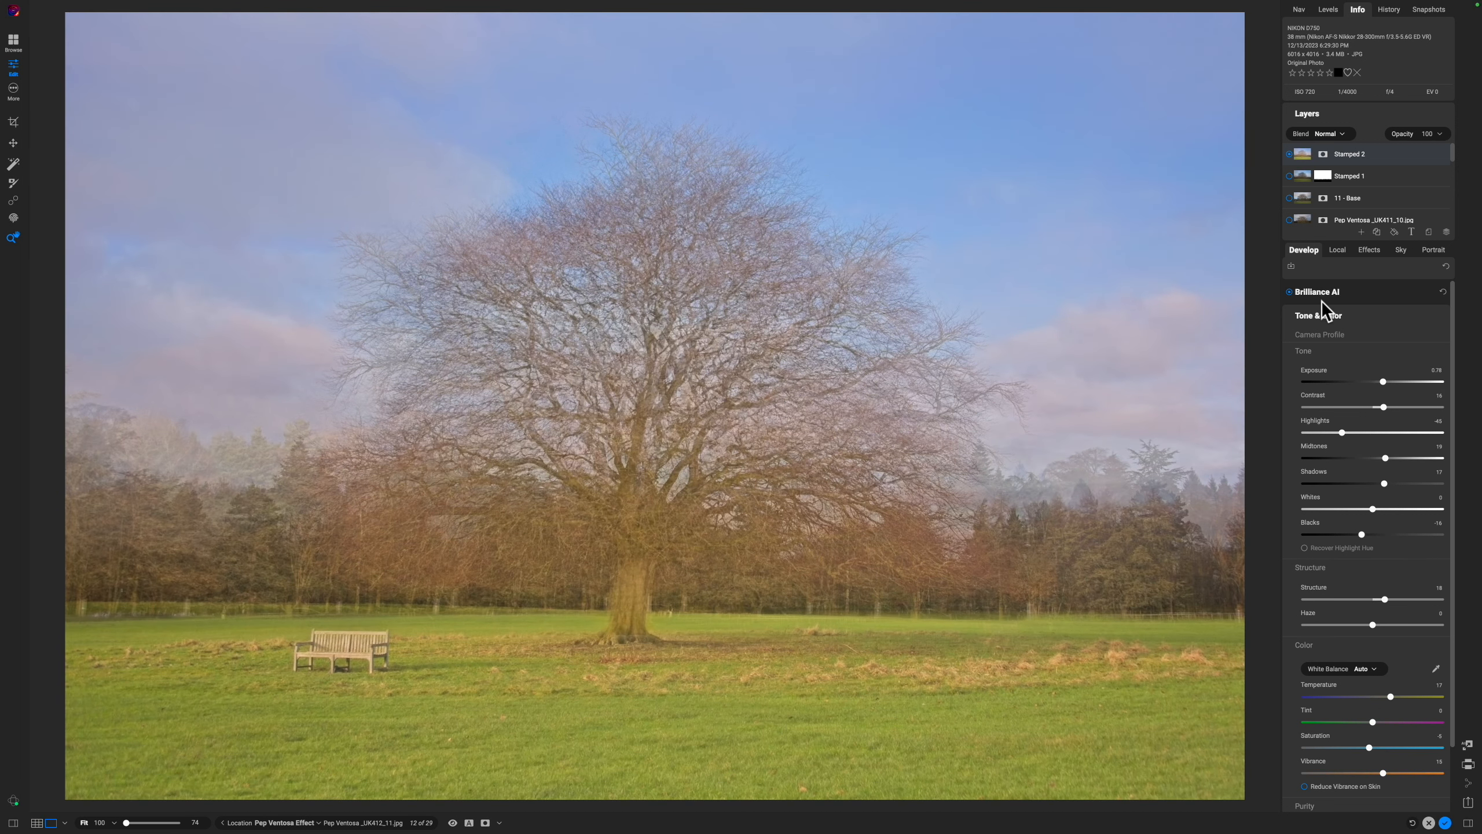
Reduce the Stamped 2 layer's Brilliance AI amount and its fine-tune color amount to about 35 each.
{"action": "left_click", "coordinate": [1337, 294]}
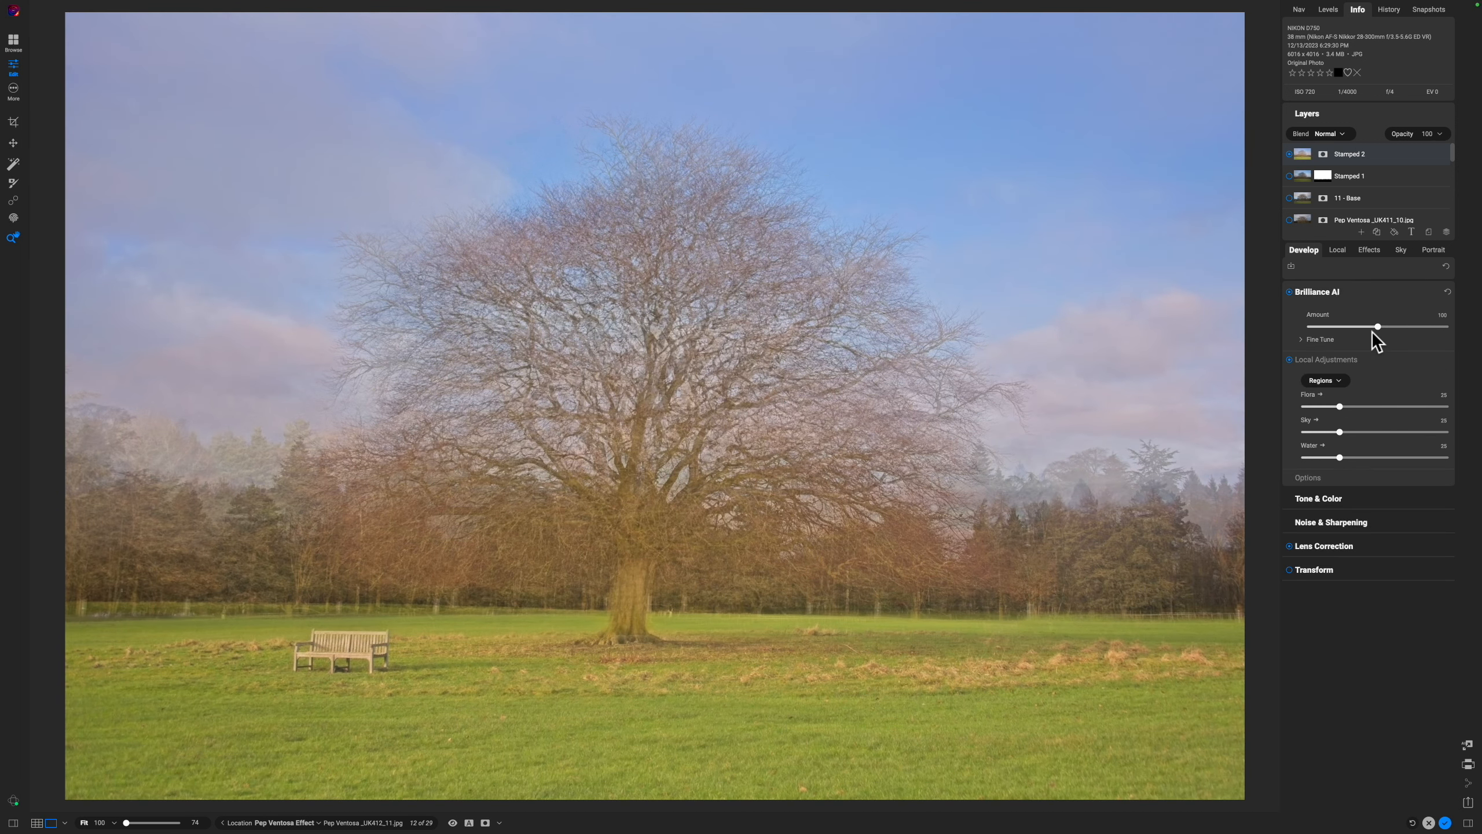
{"action": "left_click", "coordinate": [1331, 327]}
{"action": "left_click_drag", "start_coordinate": [1330, 327], "coordinate": [1333, 328]}
{"action": "left_click", "coordinate": [1302, 340]}
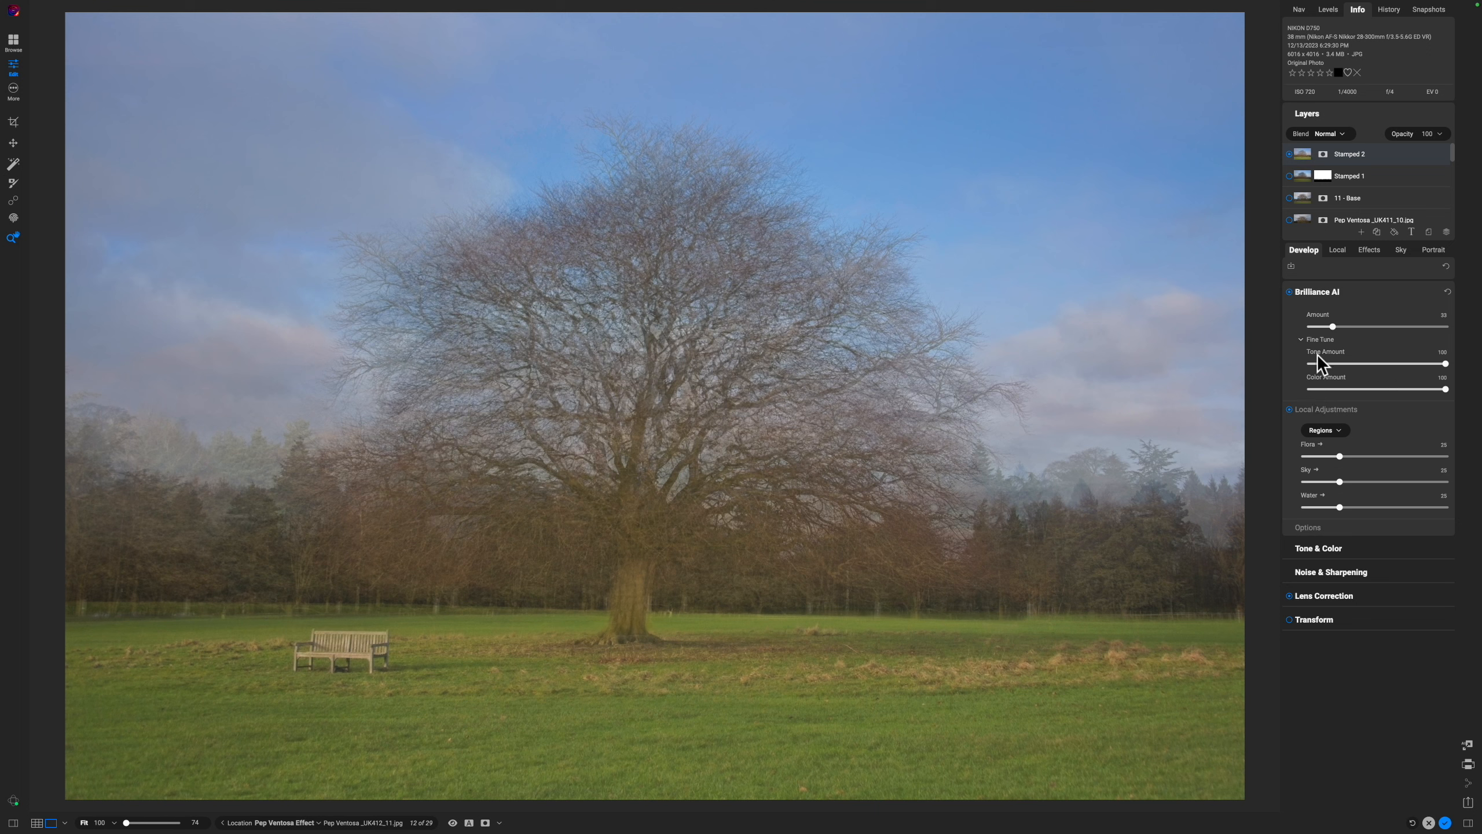
{"action": "left_click_drag", "start_coordinate": [1444, 389], "coordinate": [1355, 394]}
Compare the image with and without Brilliance AI's local adjustments, leaving them enabled.
{"action": "left_click", "coordinate": [1290, 410]}
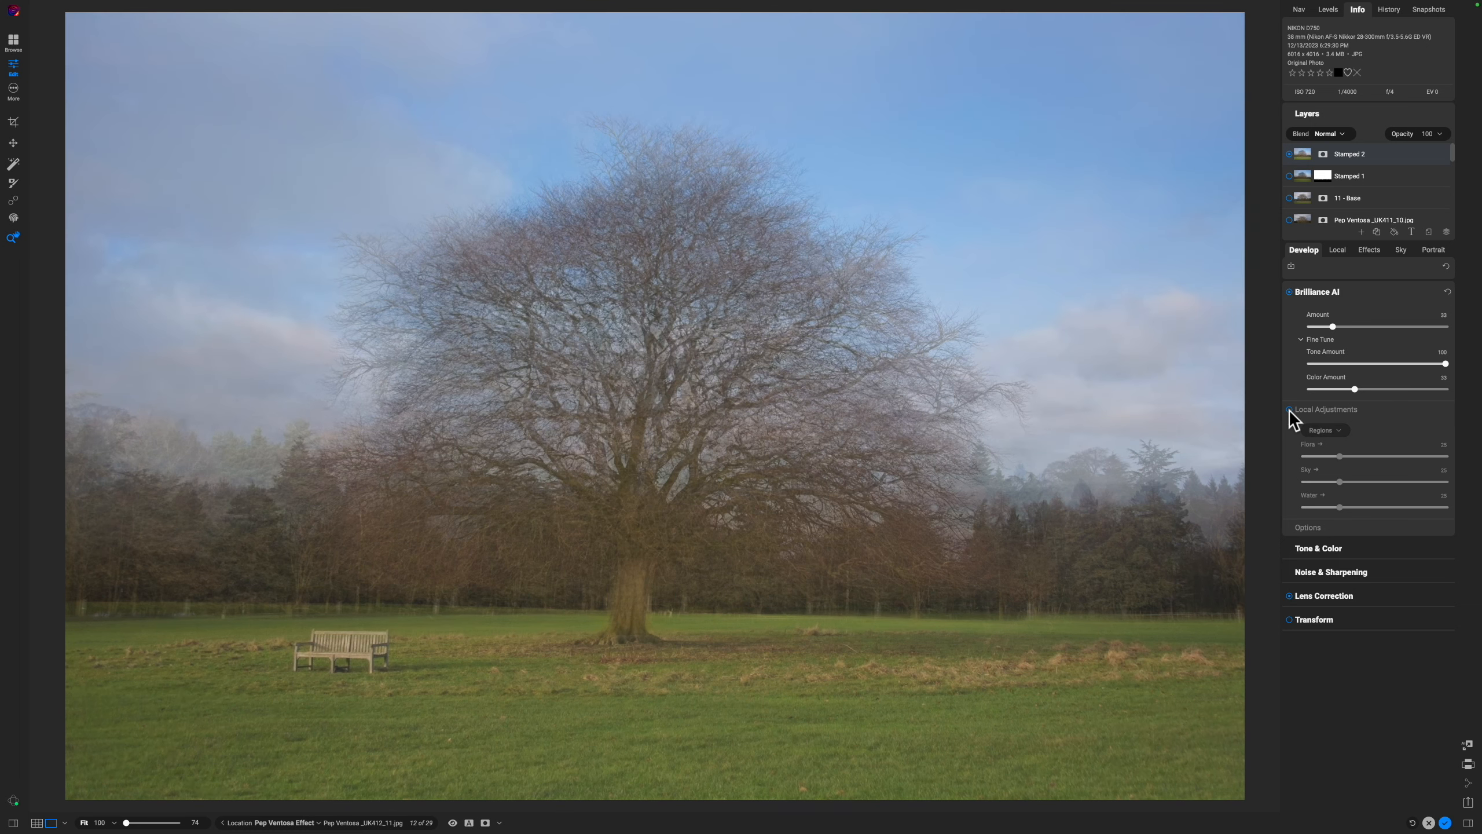
{"action": "left_click", "coordinate": [1289, 410]}
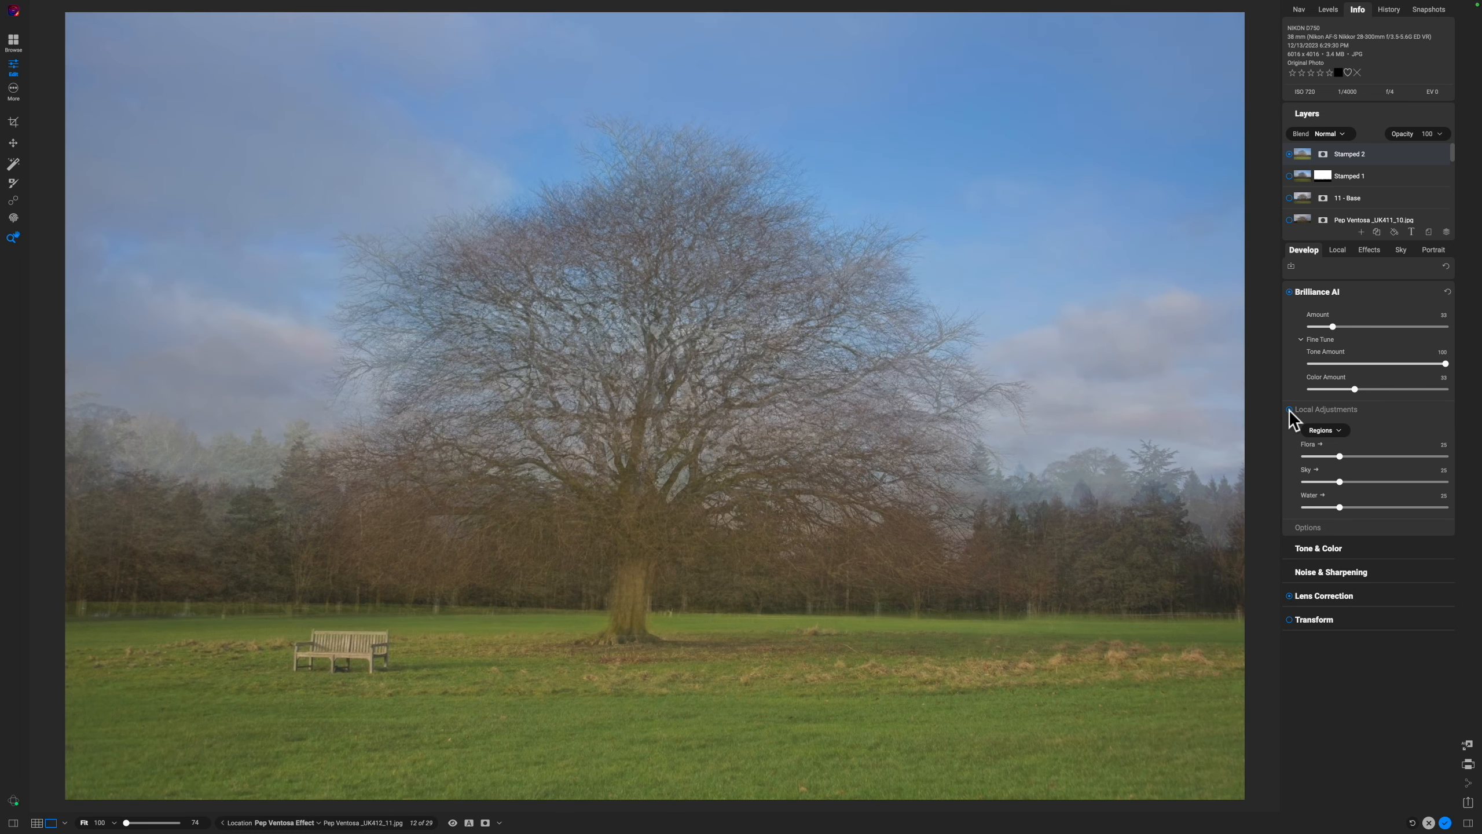
{"action": "left_click", "coordinate": [1289, 410]}
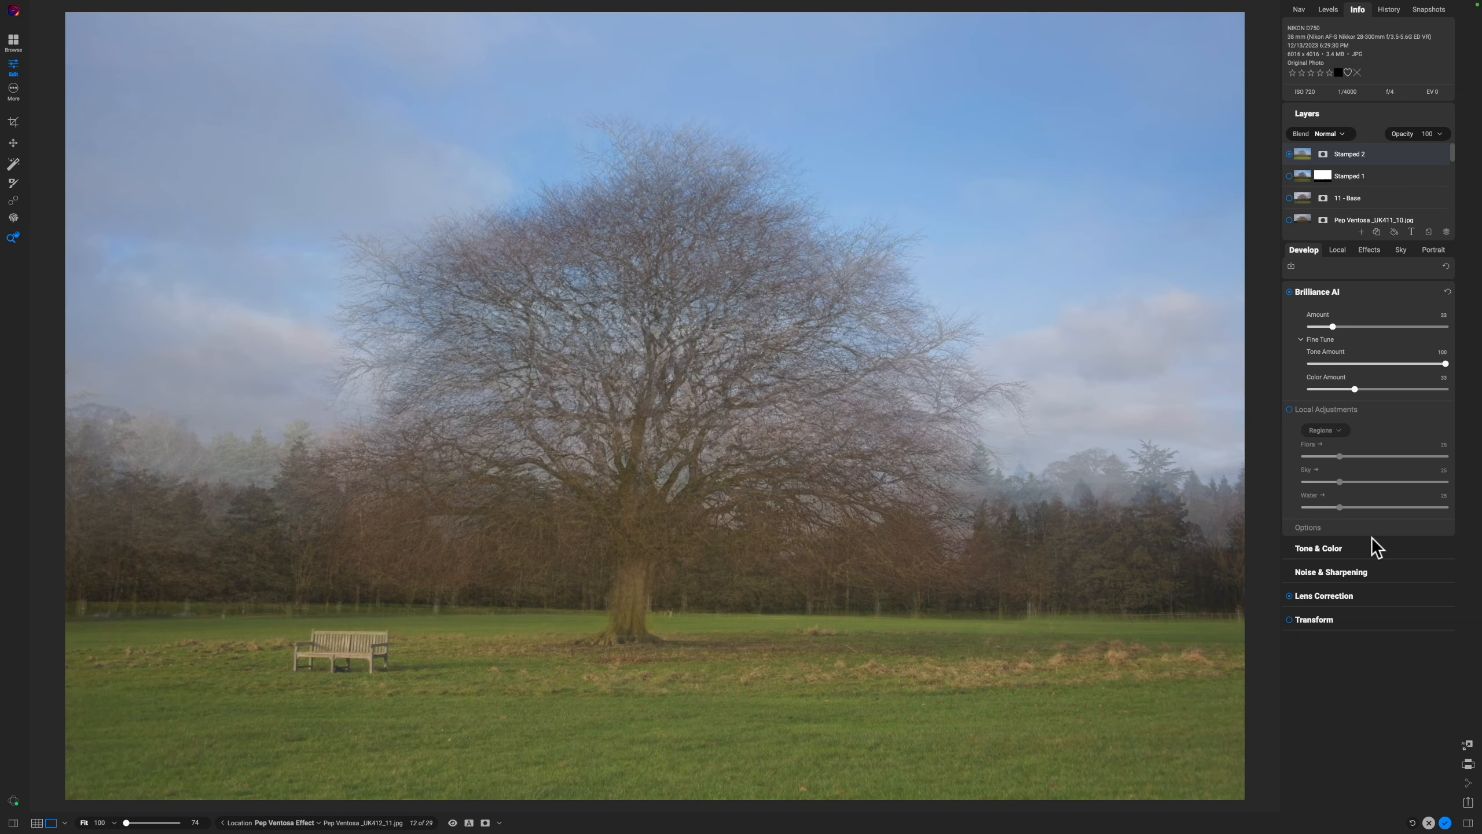
{"action": "left_click", "coordinate": [1290, 411]}
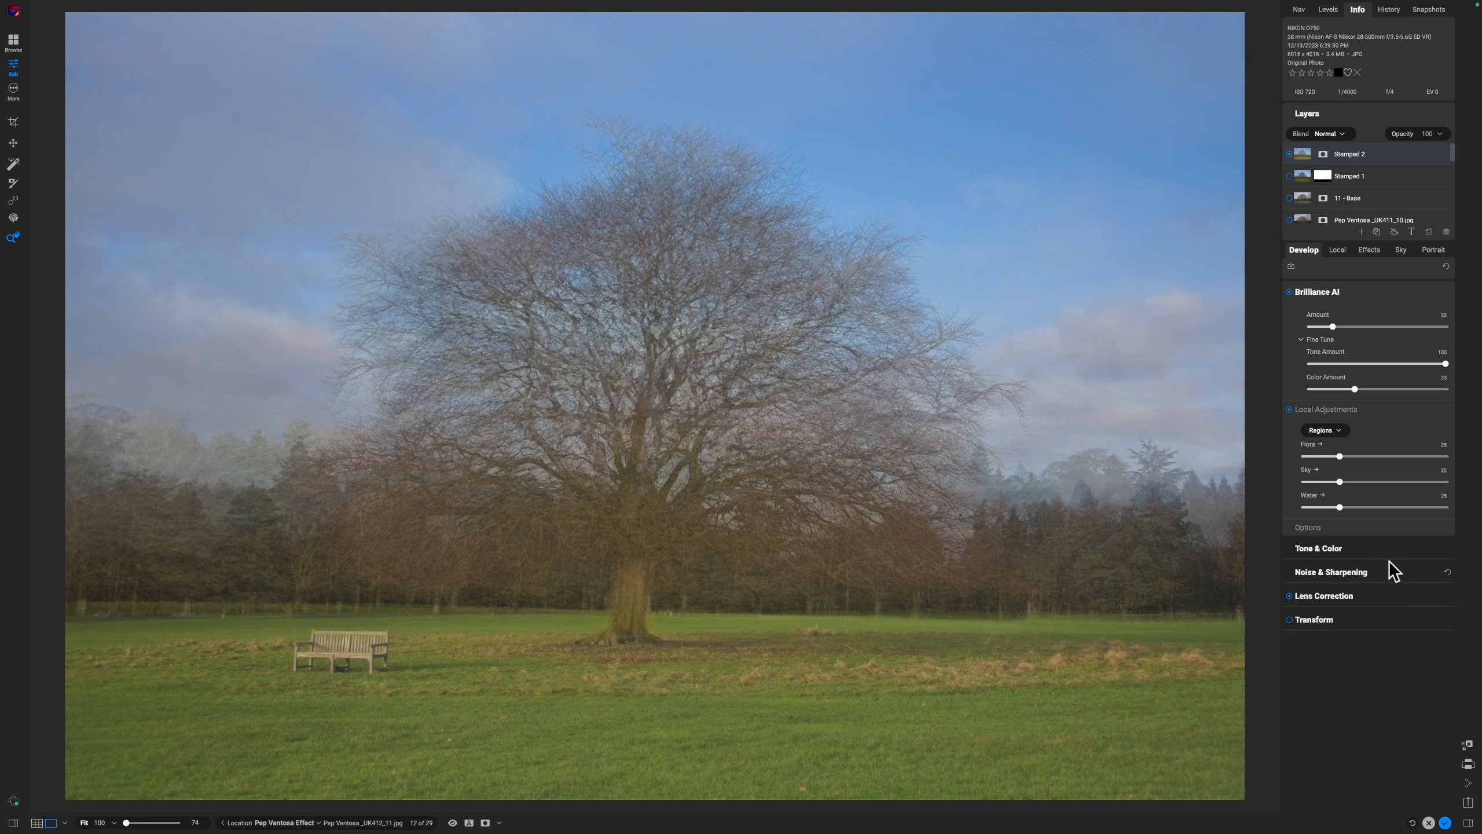
Increase the Stamped 2 layer's vibrance slightly in its Tone & Color settings.
{"action": "left_click", "coordinate": [1327, 549]}
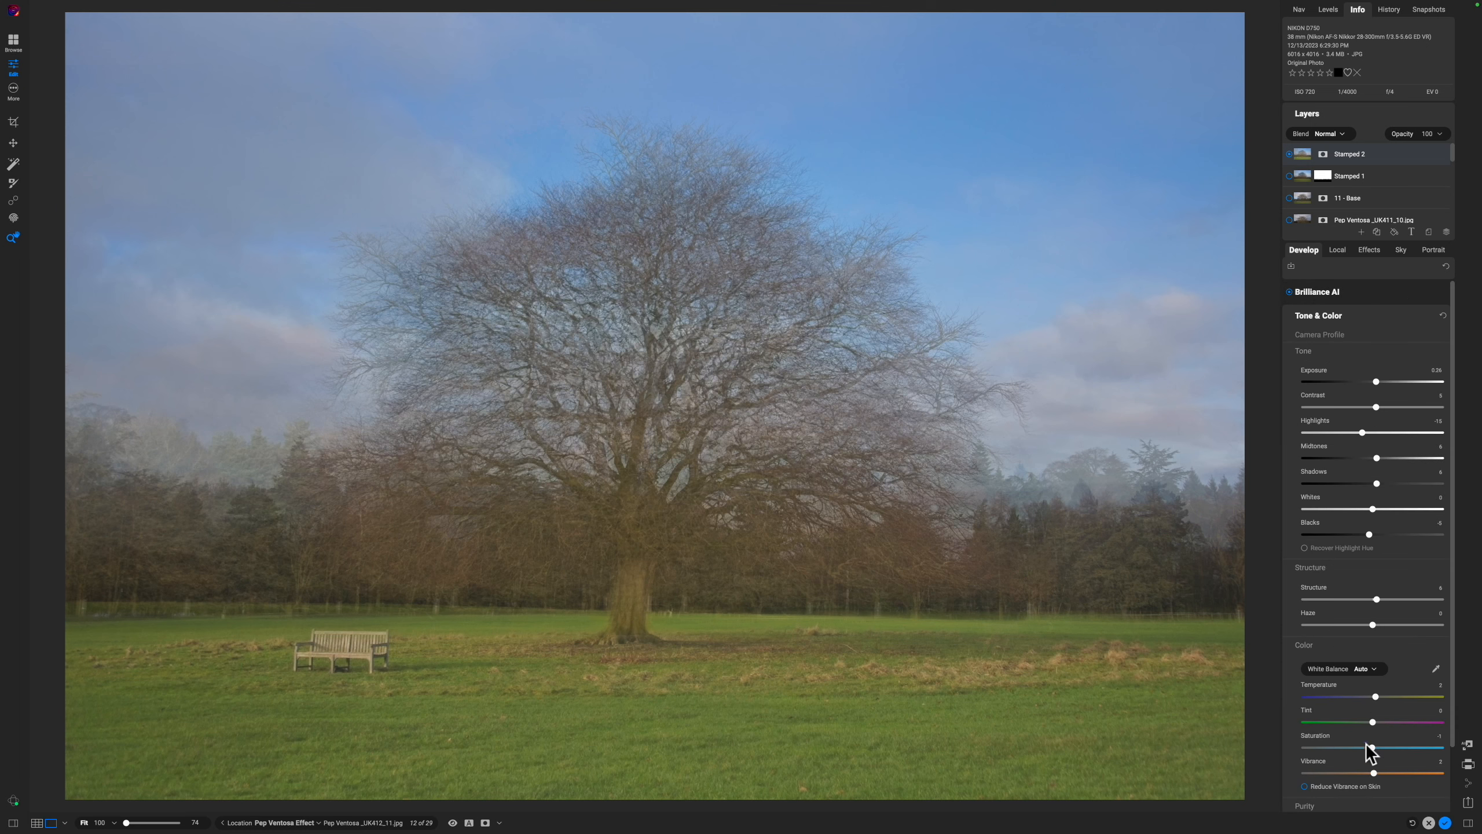
{"action": "scroll", "coordinate": [1376, 771], "scroll_direction": "down", "scroll_amount": 3}
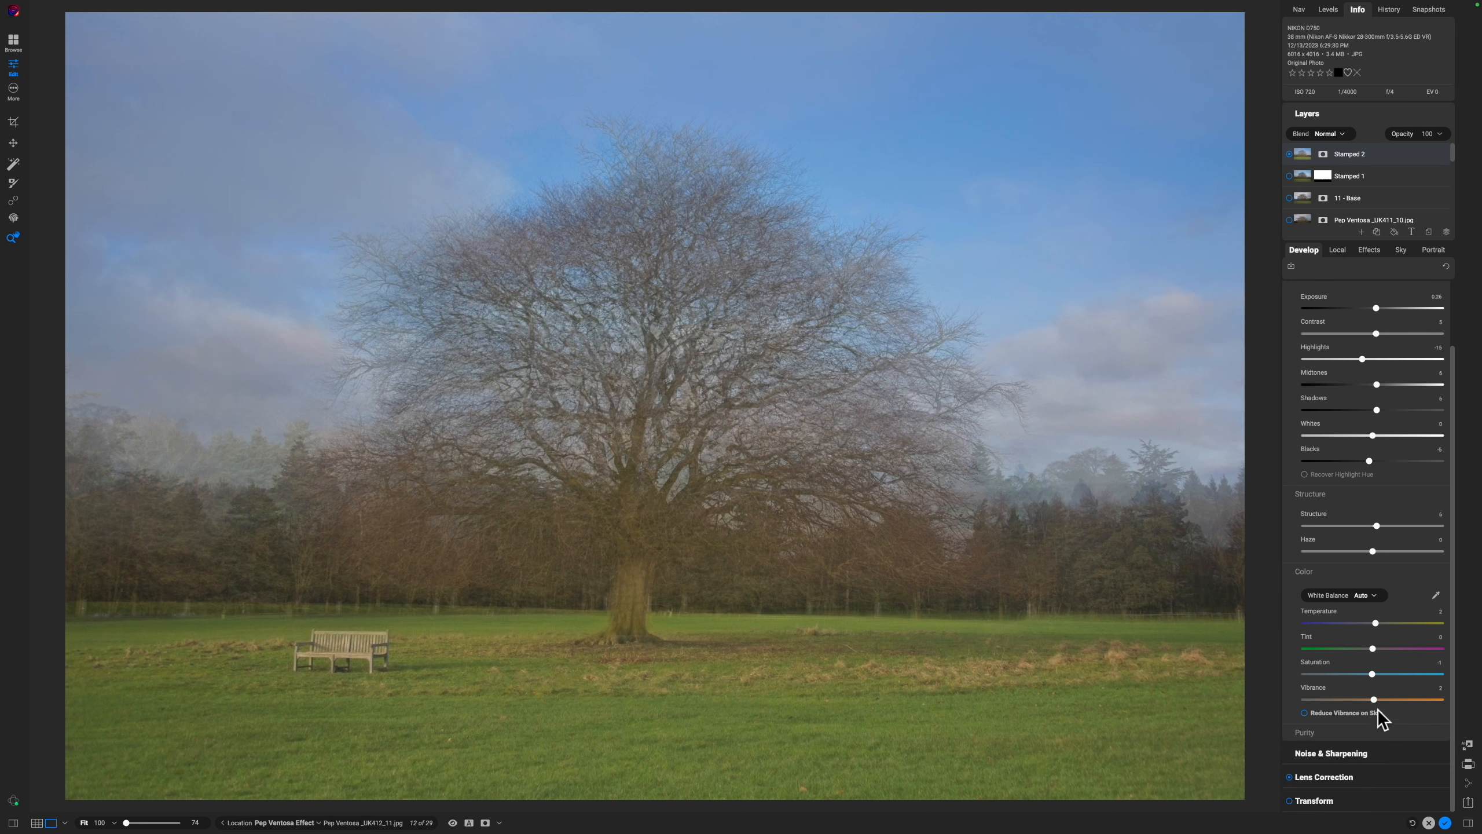
{"action": "left_click_drag", "start_coordinate": [1379, 702], "coordinate": [1381, 702]}
Add a Dynamic Contrast filter to the Stamped 2 layer.
{"action": "left_click", "coordinate": [1361, 251]}
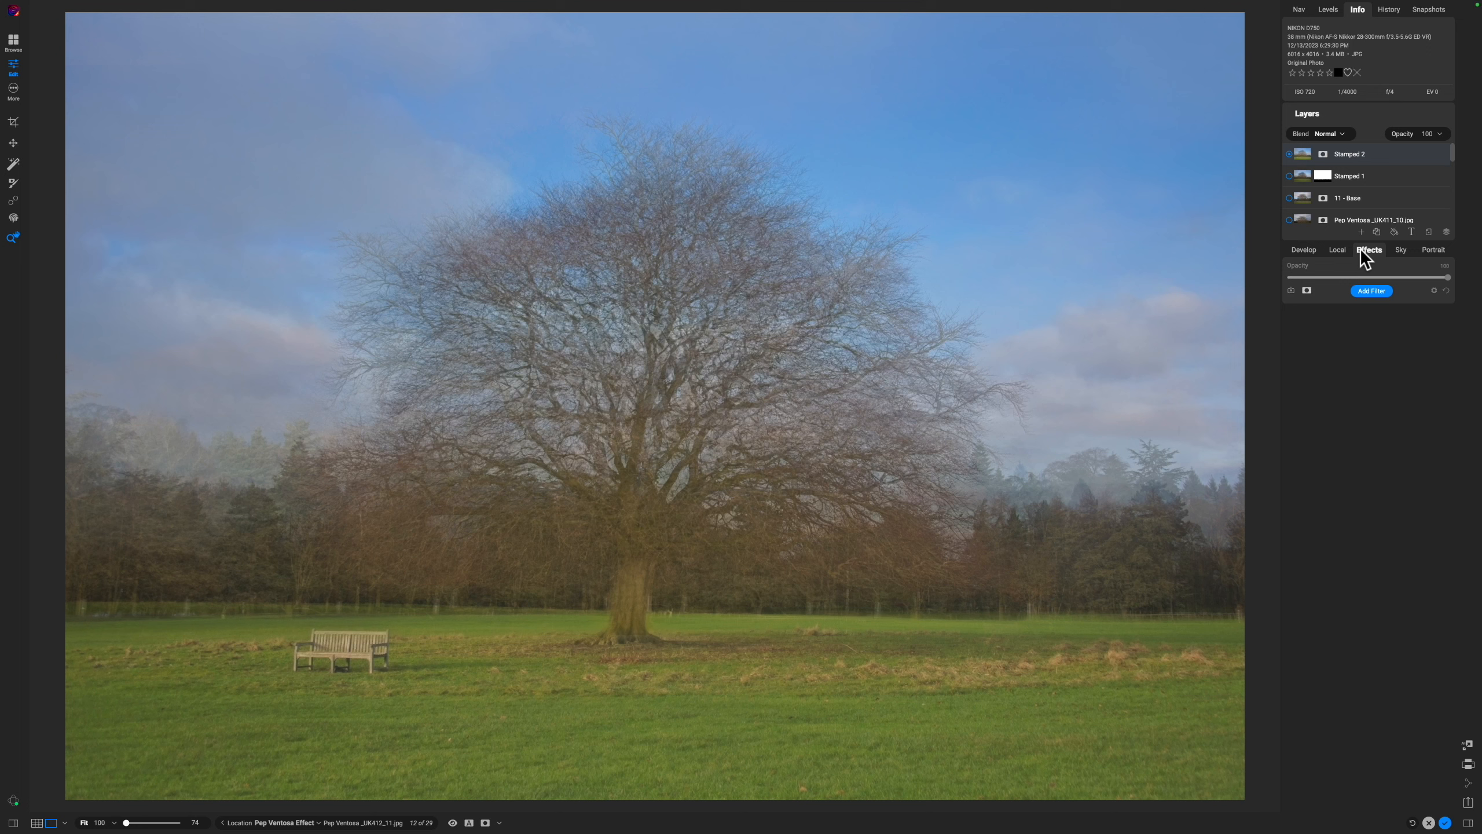
{"action": "left_click", "coordinate": [1362, 290]}
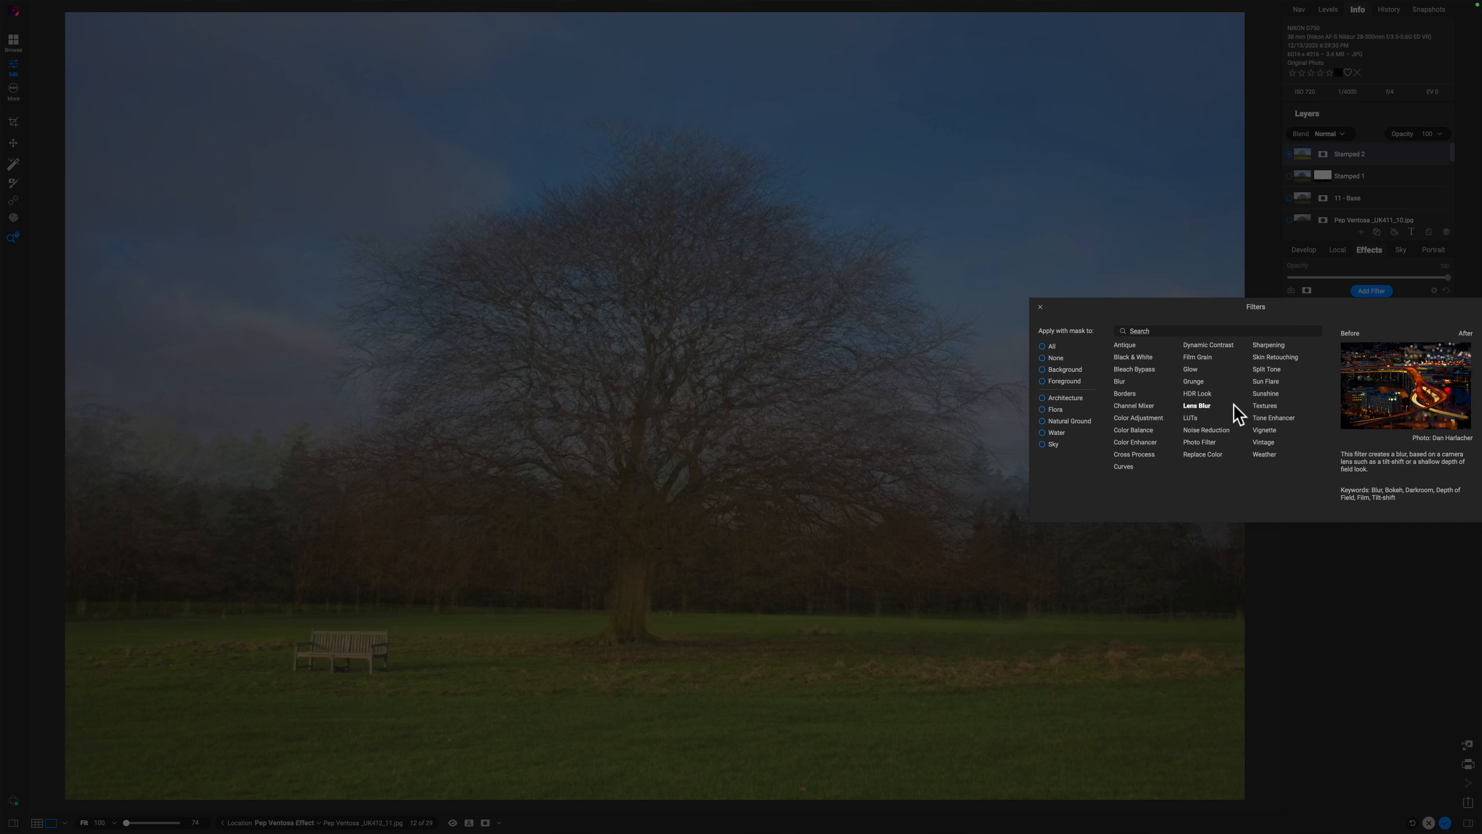
{"action": "left_click", "coordinate": [1209, 344]}
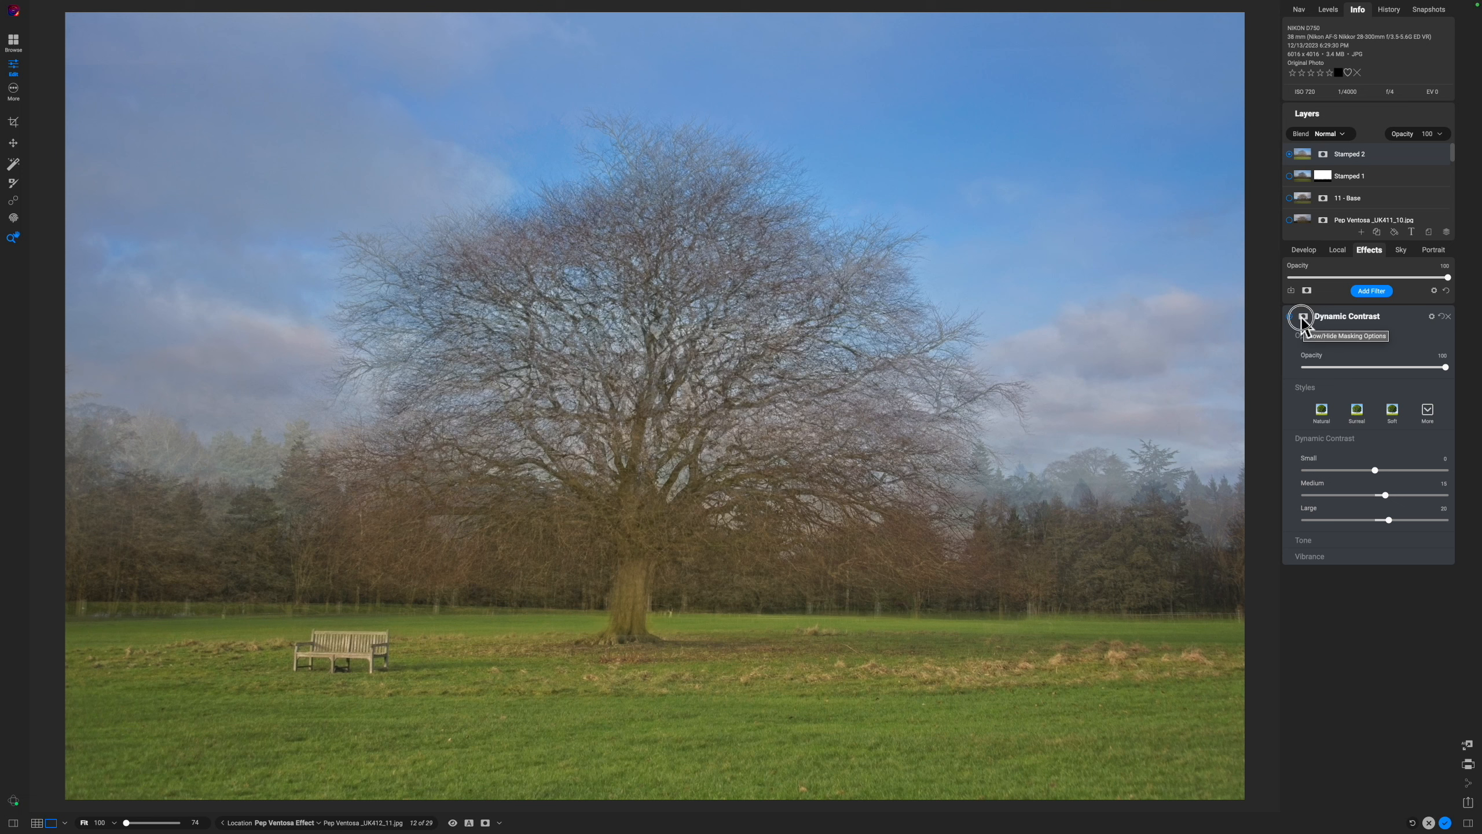
Invert the Dynamic Contrast filter's mask to black and set the masking brush to Paint at 100 opacity.
{"action": "key", "text": "b"}
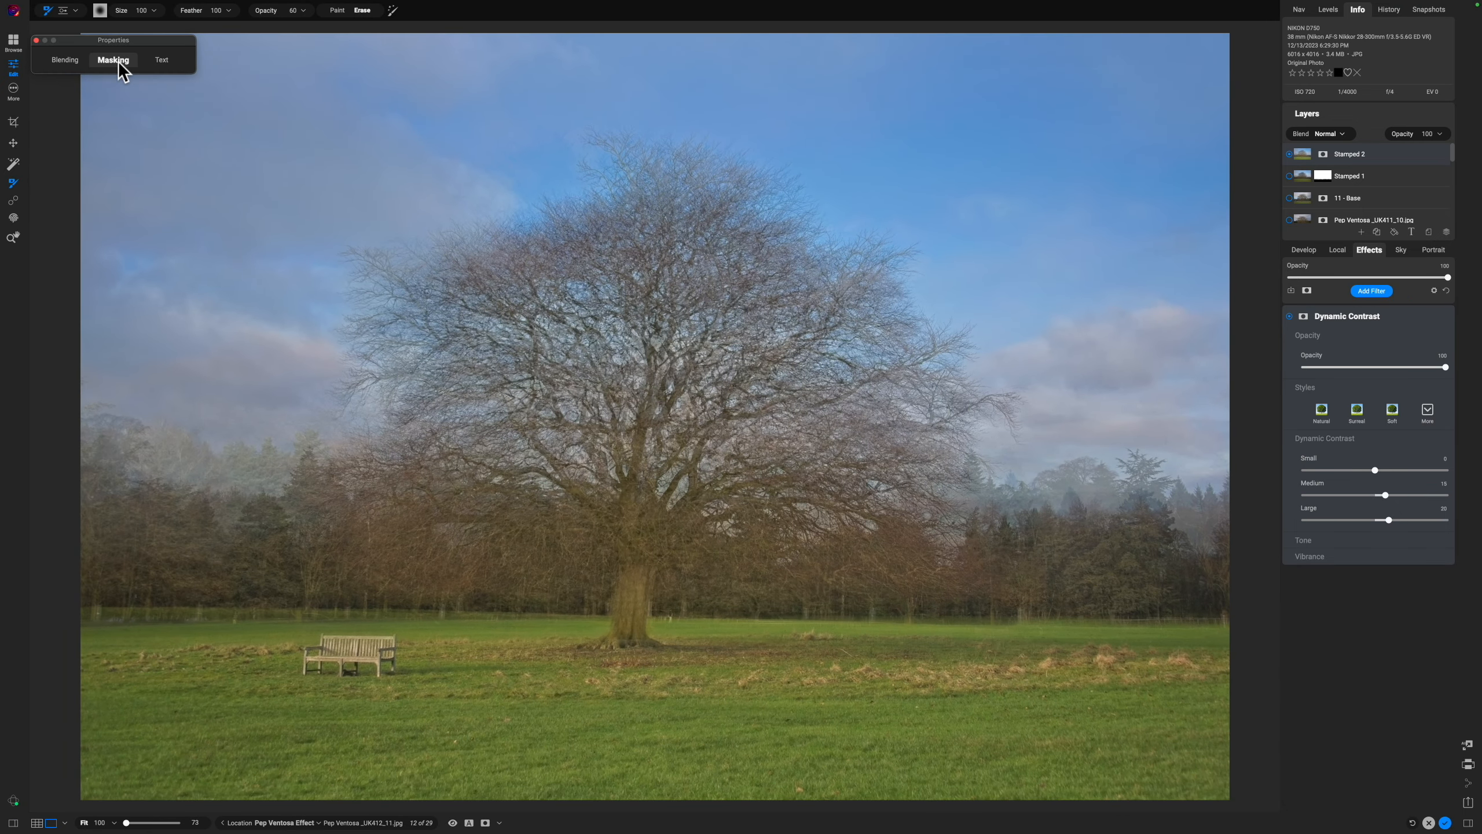
{"action": "left_click", "coordinate": [119, 60]}
{"action": "left_click", "coordinate": [114, 61]}
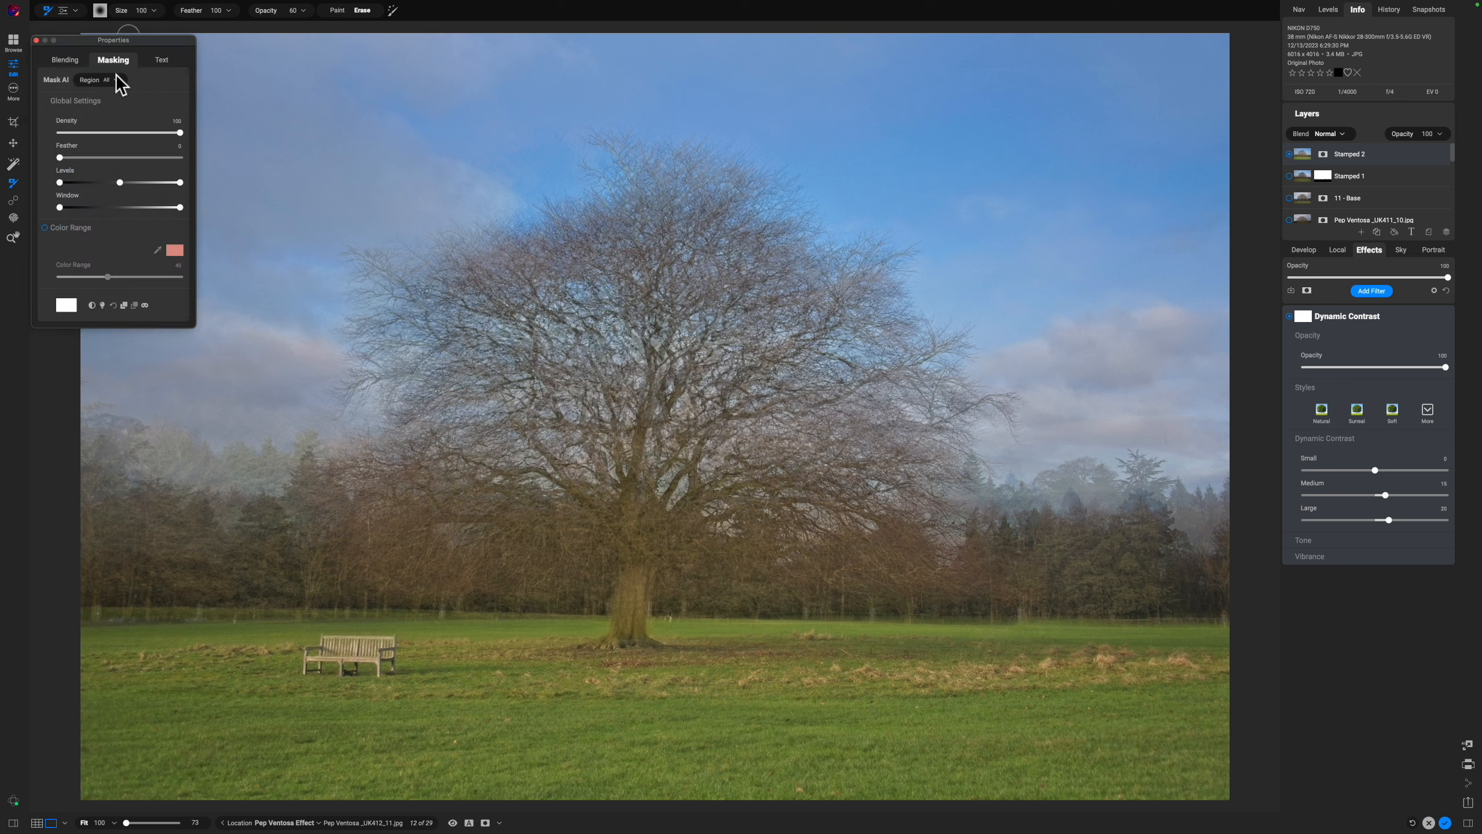
{"action": "left_click", "coordinate": [91, 305]}
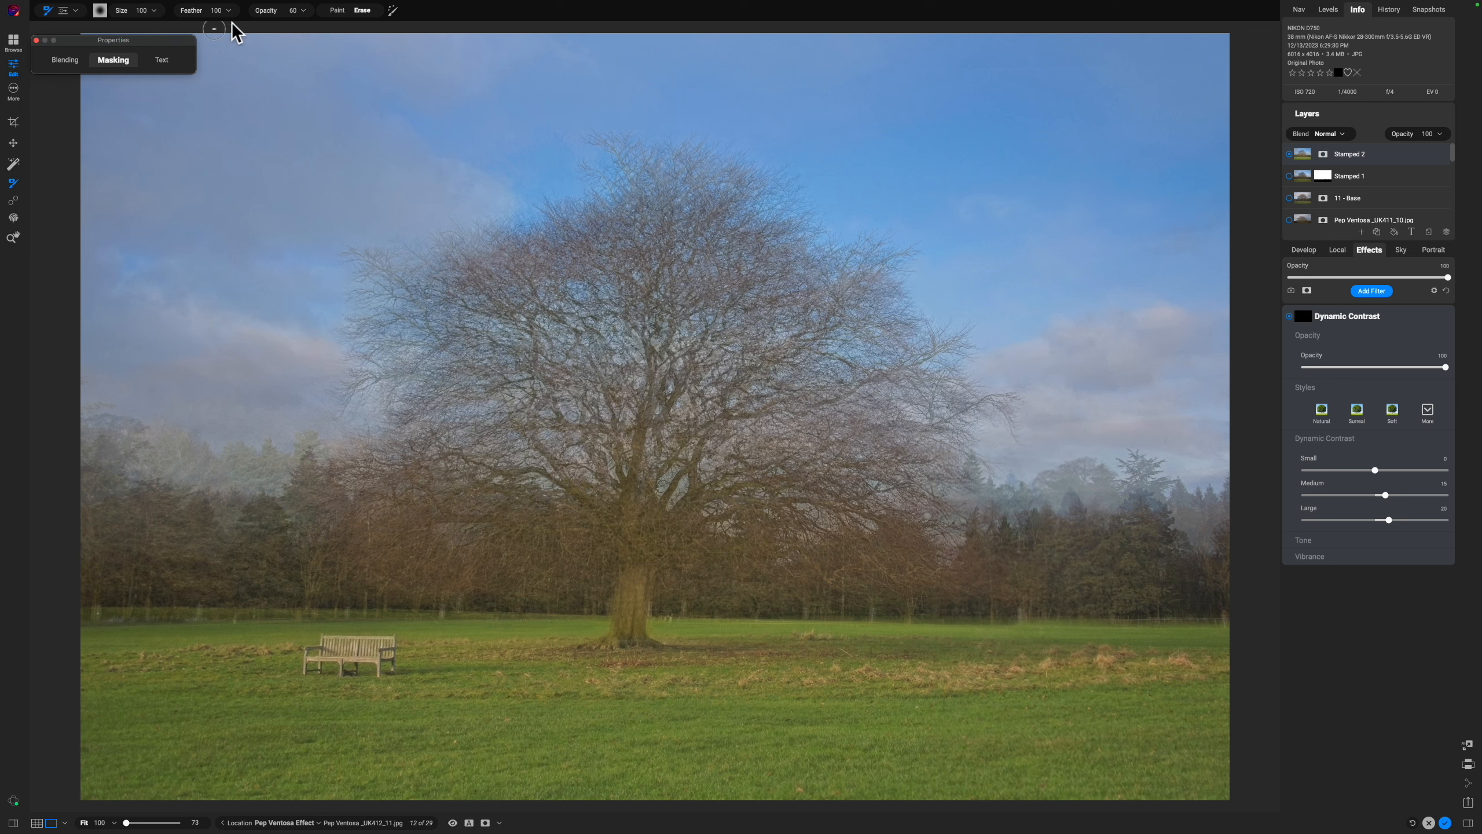
{"action": "left_click_drag", "start_coordinate": [268, 10], "coordinate": [374, 11]}
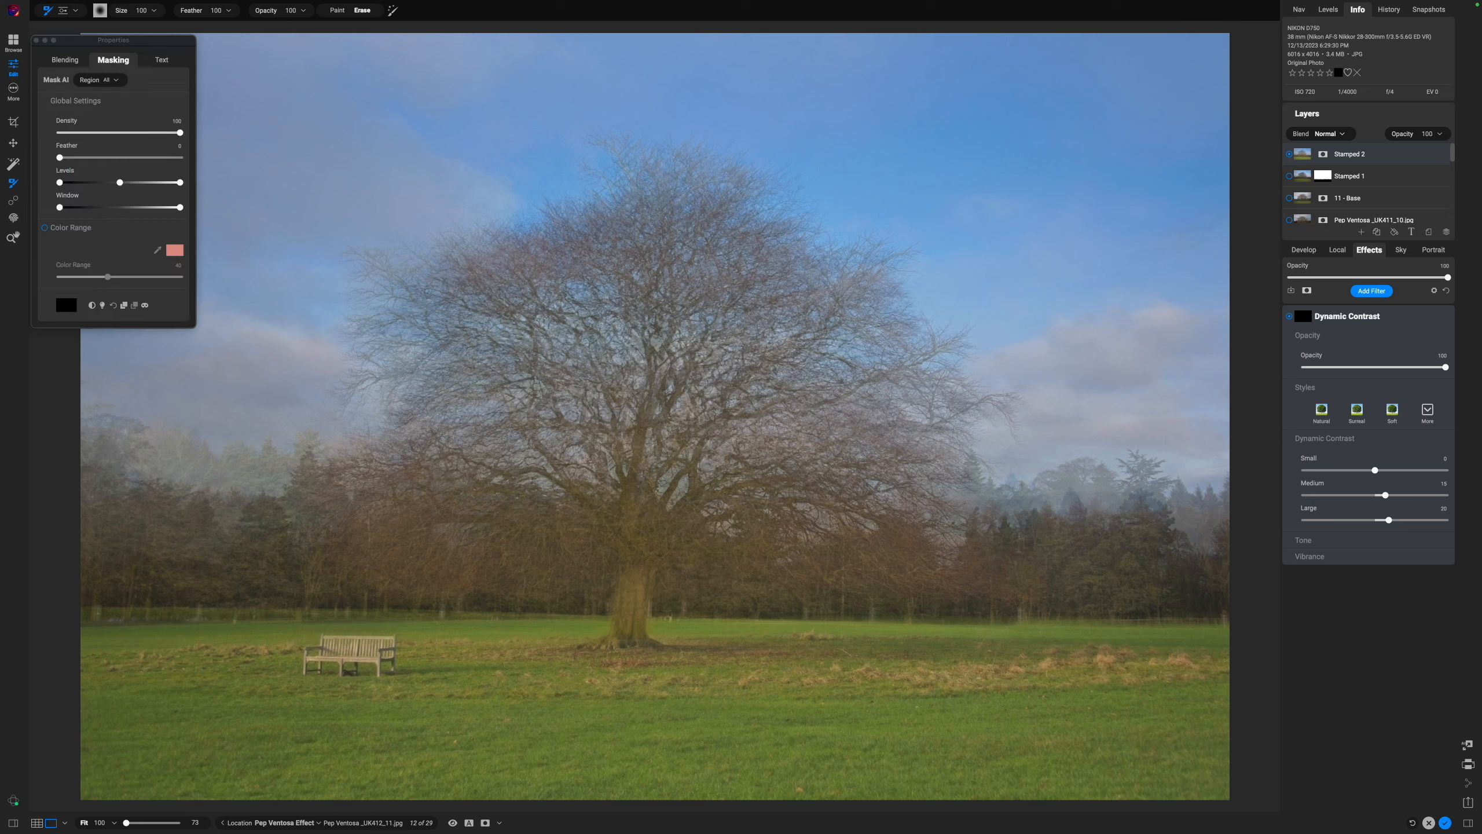
{"action": "left_click", "coordinate": [338, 9]}
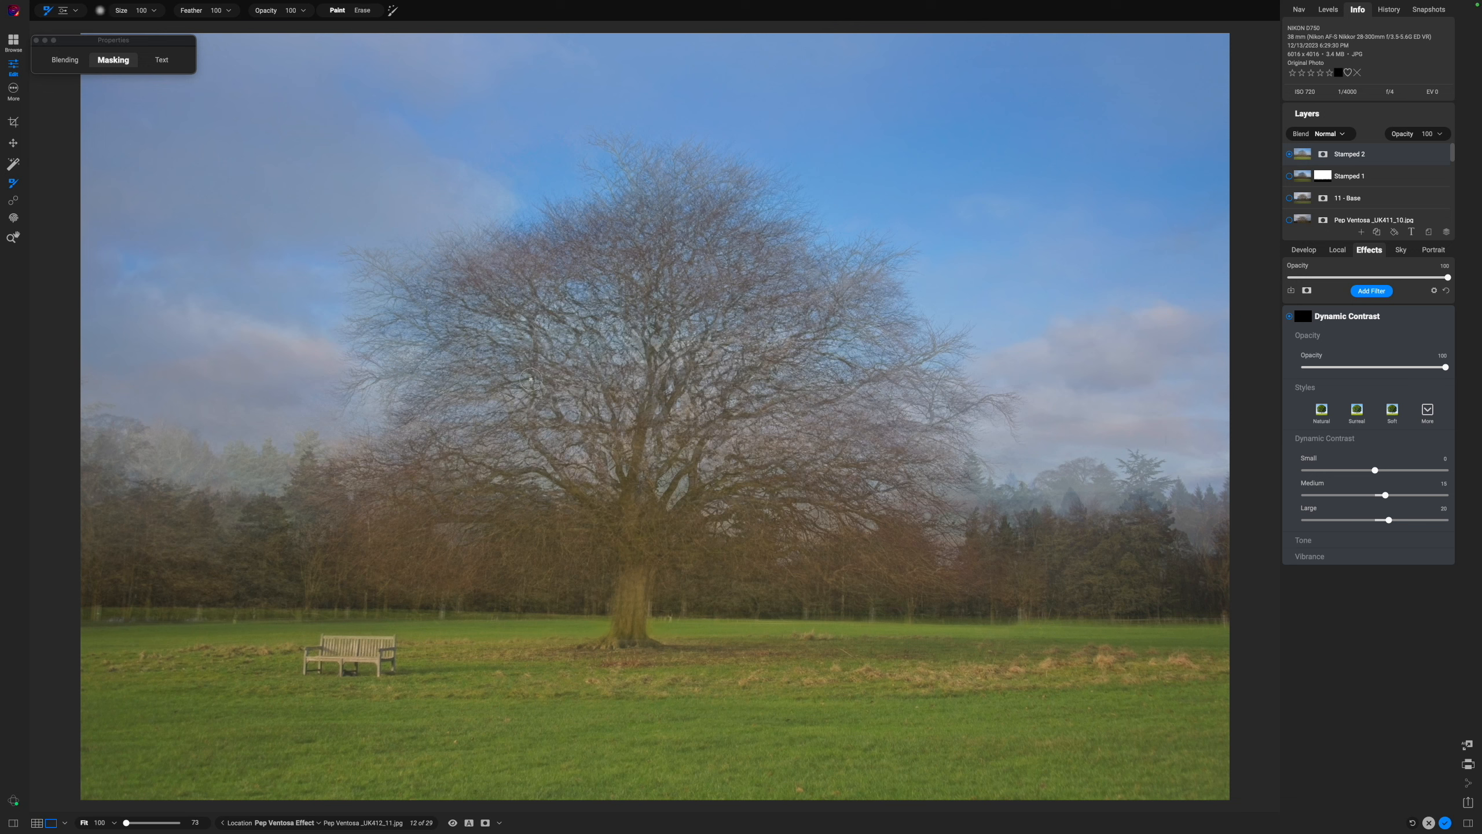
Paint the Dynamic Contrast mask in over the large tree and background tree line, then refine the trunk base with a smaller brush.
{"action": "key", "text": "bracketright"}
{"action": "mouse_move", "coordinate": [427, 528]}
{"action": "left_mouse_down"}
{"action": "mouse_move", "coordinate": [622, 517]}
{"action": "mouse_move", "coordinate": [643, 487]}
{"action": "mouse_move", "coordinate": [651, 449]}
{"action": "mouse_move", "coordinate": [590, 407]}
{"action": "mouse_move", "coordinate": [545, 424]}
{"action": "mouse_move", "coordinate": [524, 354]}
{"action": "mouse_move", "coordinate": [524, 298]}
{"action": "mouse_move", "coordinate": [625, 254]}
{"action": "mouse_move", "coordinate": [663, 309]}
{"action": "mouse_move", "coordinate": [707, 275]}
{"action": "mouse_move", "coordinate": [737, 283]}
{"action": "mouse_move", "coordinate": [750, 347]}
{"action": "mouse_move", "coordinate": [706, 421]}
{"action": "mouse_move", "coordinate": [849, 437]}
{"action": "mouse_move", "coordinate": [786, 469]}
{"action": "mouse_move", "coordinate": [749, 514]}
{"action": "mouse_move", "coordinate": [778, 551]}
{"action": "mouse_move", "coordinate": [950, 588]}
{"action": "mouse_move", "coordinate": [831, 567]}
{"action": "mouse_move", "coordinate": [595, 592]}
{"action": "left_mouse_up"}
{"action": "key", "text": "bracketleft"}
{"action": "key", "text": "bracketleft"}
{"action": "key", "text": "bracketleft"}
{"action": "key", "text": "bracketleft"}
{"action": "key", "text": "bracketleft"}
{"action": "key", "text": "bracketleft"}
{"action": "left_click_drag", "start_coordinate": [626, 622], "coordinate": [594, 654]}
Paint the Dynamic Contrast mask over the bench with a size 175 brush and compare the image with and without the filter.
{"action": "key", "text": "bracketright"}
{"action": "key", "text": "bracketright"}
{"action": "key", "text": "bracketright"}
{"action": "key", "text": "bracketright"}
{"action": "key", "text": "bracketleft"}
{"action": "key", "text": "bracketleft"}
{"action": "key", "text": "["}
{"action": "key", "text": "["}
{"action": "key", "text": "["}
{"action": "key", "text": "["}
{"action": "left_click_drag", "start_coordinate": [332, 657], "coordinate": [380, 652]}
{"action": "left_click", "coordinate": [1290, 316]}
{"action": "left_click", "coordinate": [1290, 315]}
Display the Dynamic Contrast mask and fill the dark gaps within the tree's crown using a size 600 brush.
{"action": "key", "text": "o"}
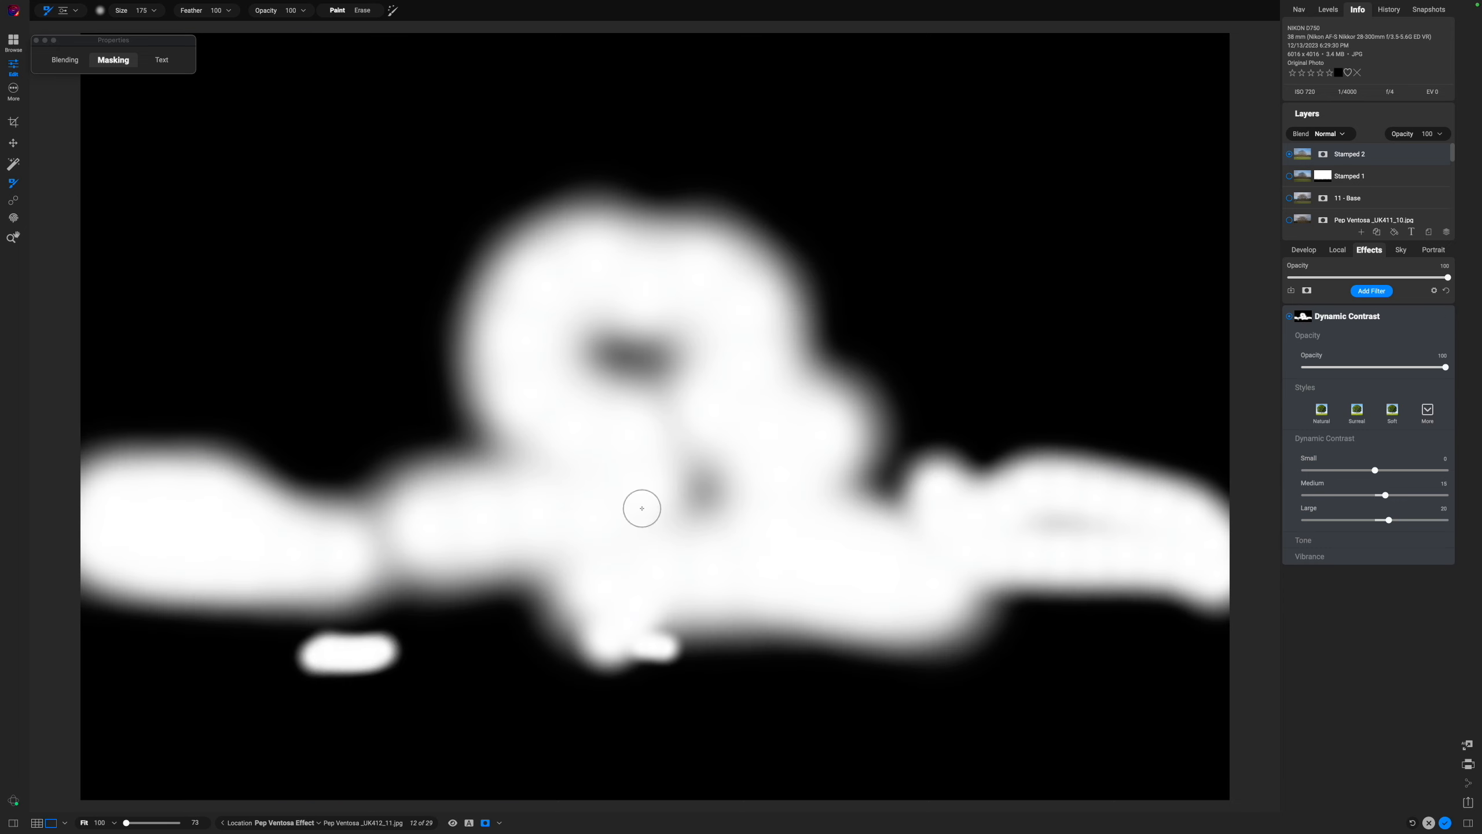
{"action": "key", "text": "]"}
{"action": "key", "text": "]"}
{"action": "key", "text": "]"}
{"action": "key", "text": "]"}
{"action": "key", "text": "]"}
{"action": "key", "text": "]"}
{"action": "key", "text": "]"}
{"action": "key", "text": "]"}
{"action": "key", "text": "]"}
{"action": "mouse_move", "coordinate": [615, 356]}
{"action": "left_mouse_down"}
{"action": "mouse_move", "coordinate": [672, 374]}
{"action": "mouse_move", "coordinate": [700, 508]}
{"action": "left_mouse_up"}
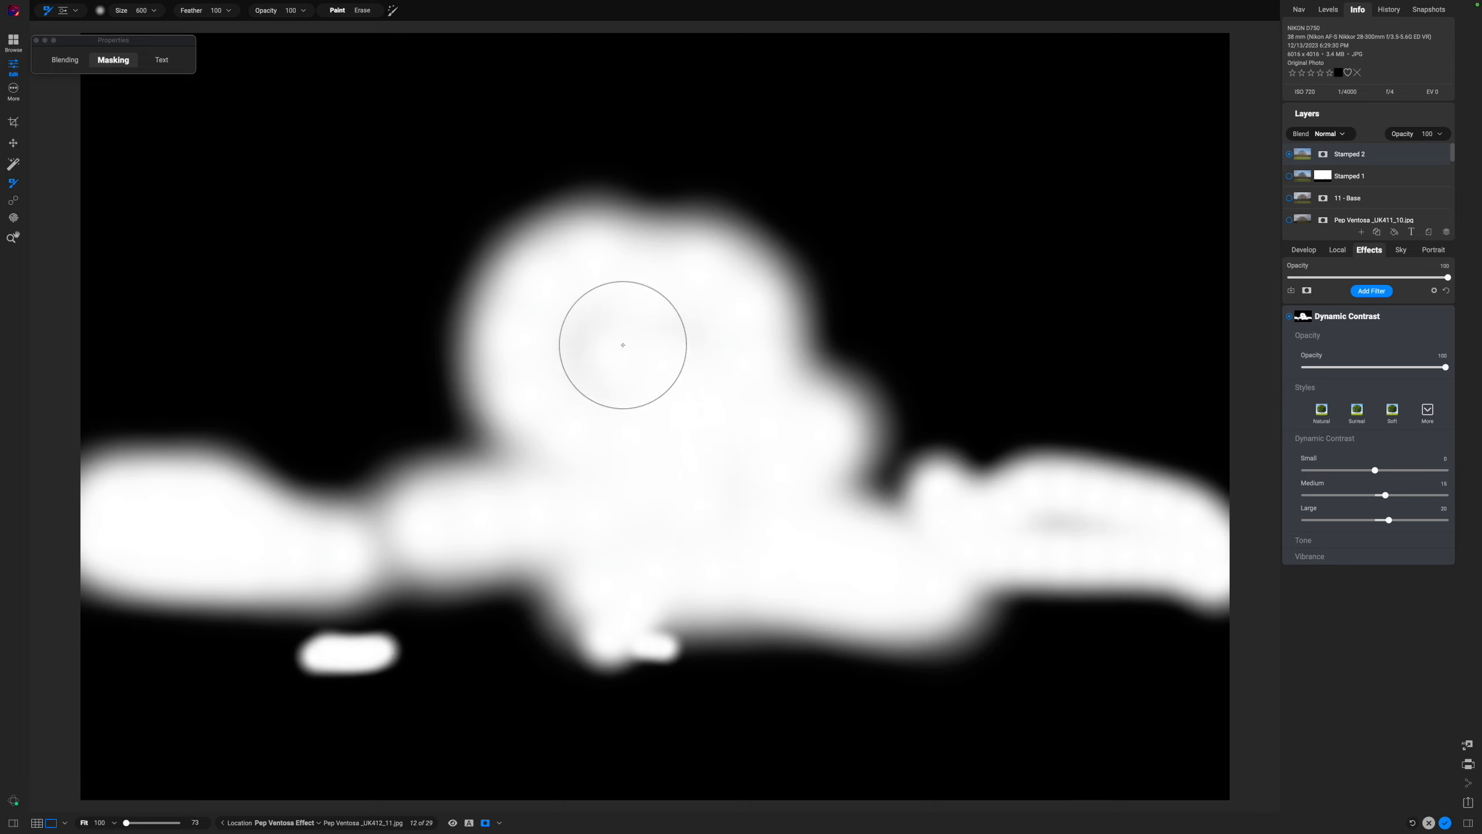
{"action": "mouse_move", "coordinate": [622, 341]}
{"action": "left_mouse_down"}
{"action": "mouse_move", "coordinate": [597, 437]}
{"action": "mouse_move", "coordinate": [706, 332]}
{"action": "mouse_move", "coordinate": [674, 510]}
{"action": "left_mouse_up"}
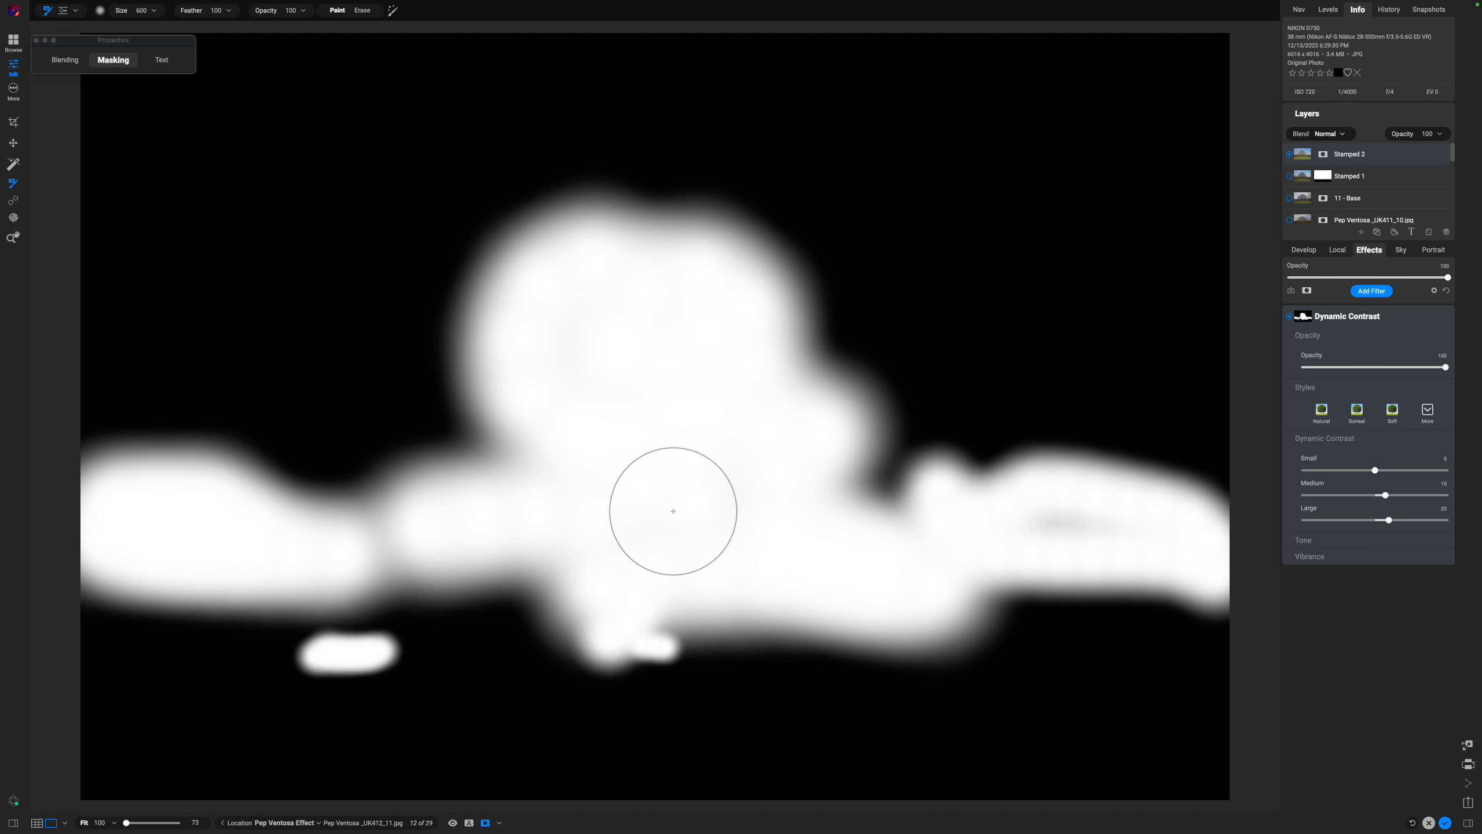
Hide the mask view and compare the image with and without Dynamic Contrast, leaving the filter enabled.
{"action": "key", "text": "o"}
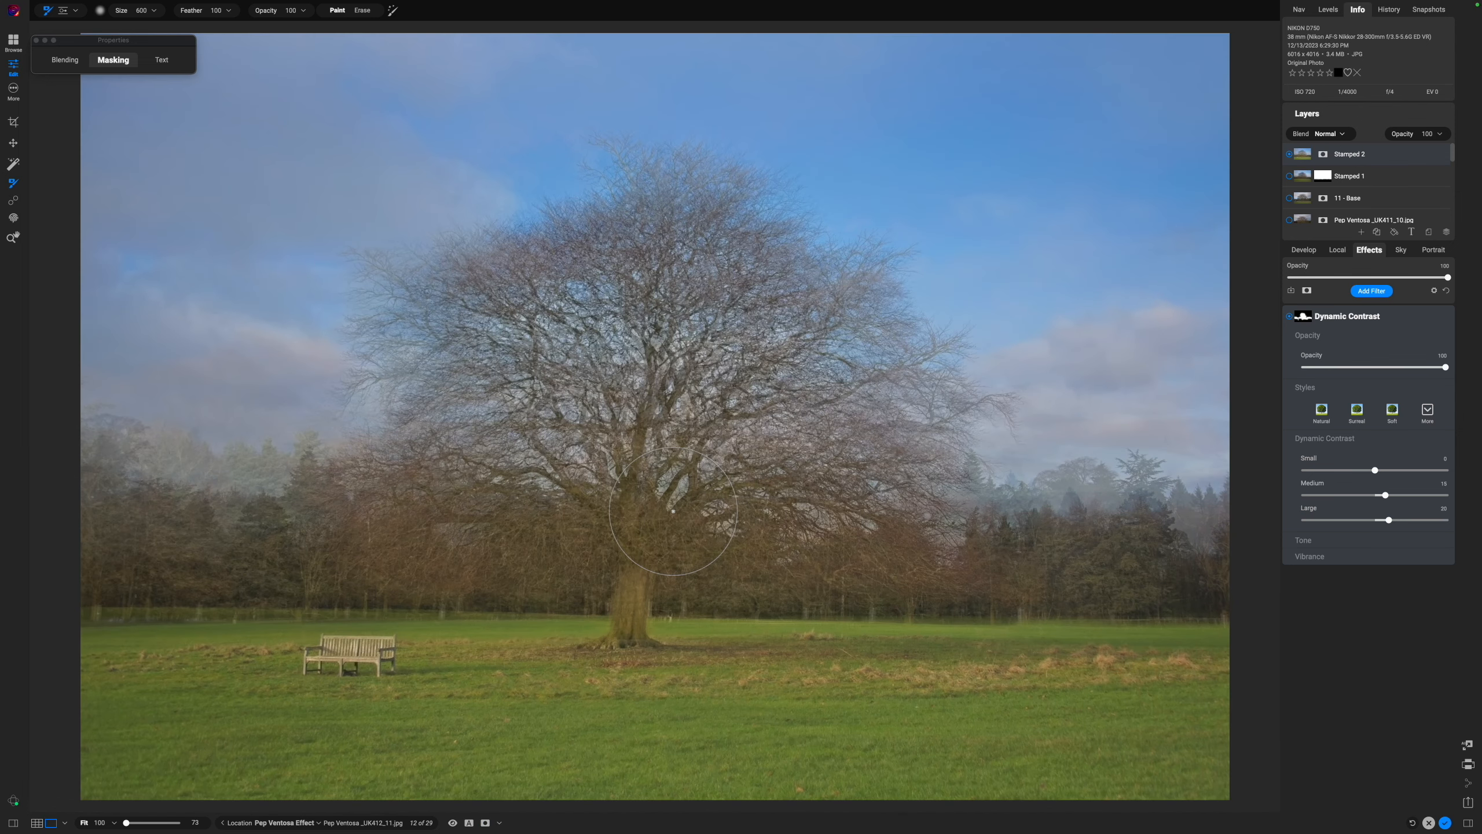
{"action": "left_click", "coordinate": [1289, 317]}
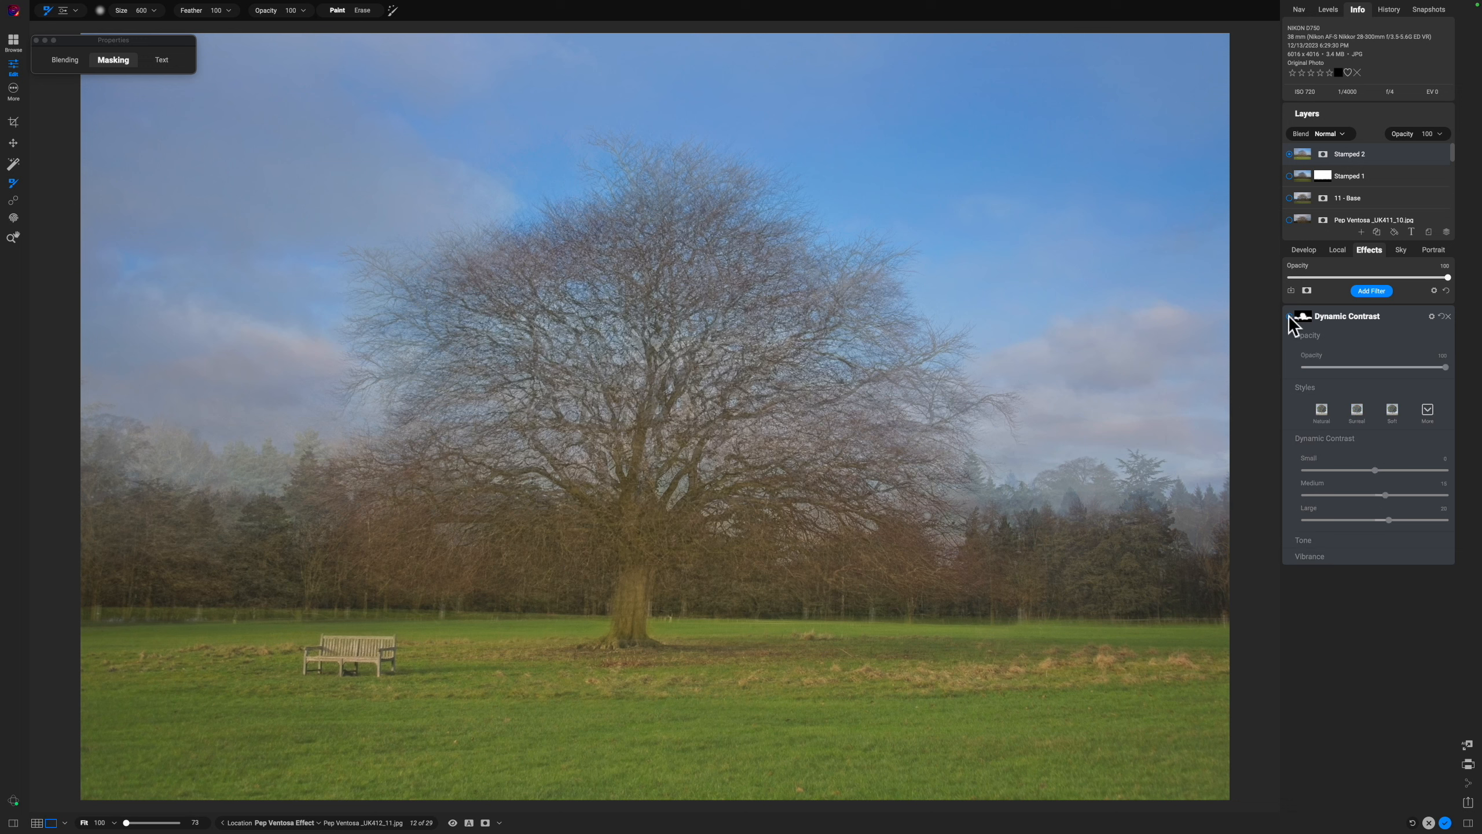
{"action": "left_click", "coordinate": [1288, 318]}
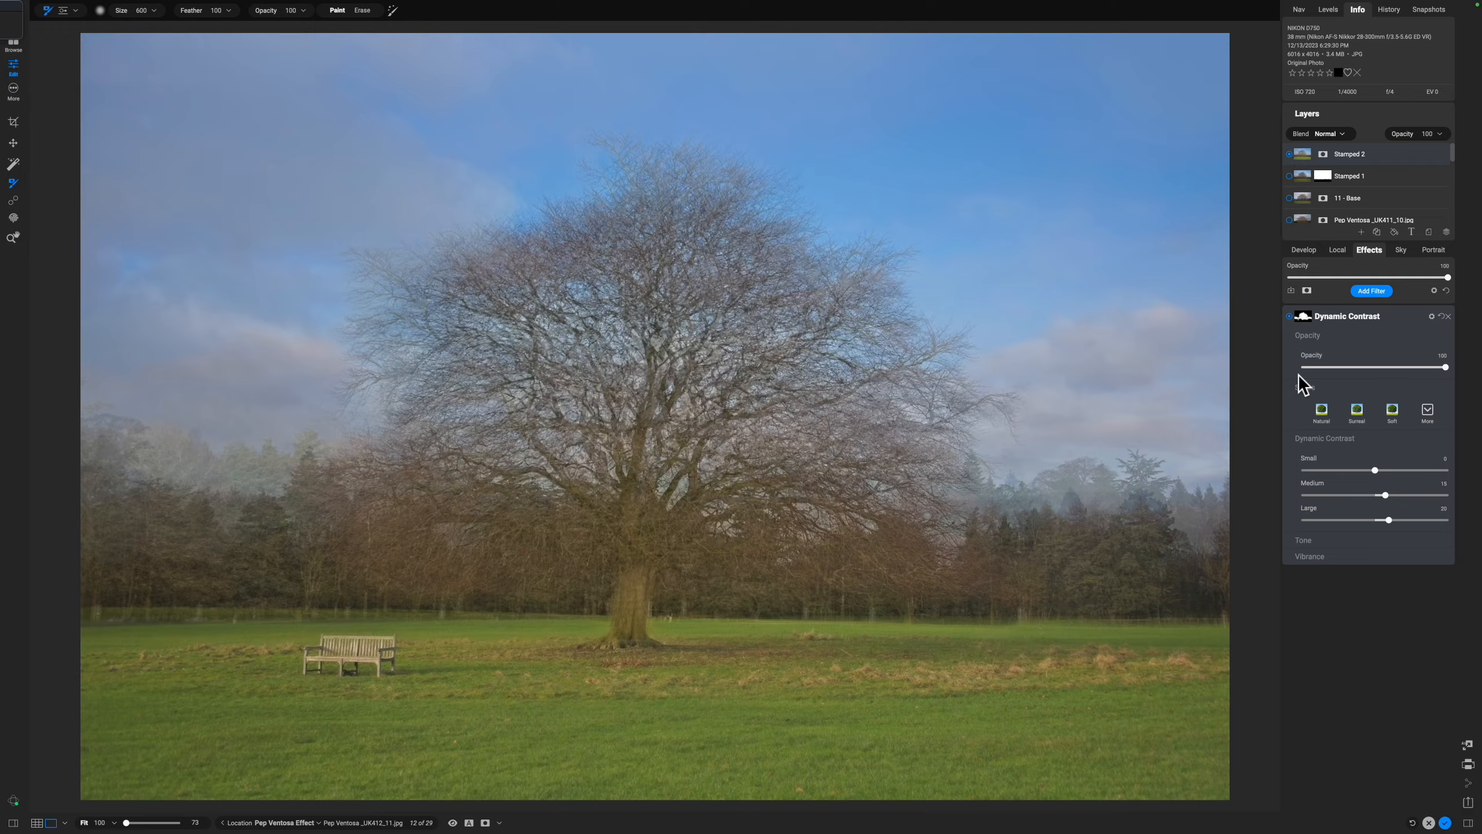
Add a Glow filter to the Stamped 2 layer and raise its Amount to about 36.
{"action": "left_click", "coordinate": [1372, 290]}
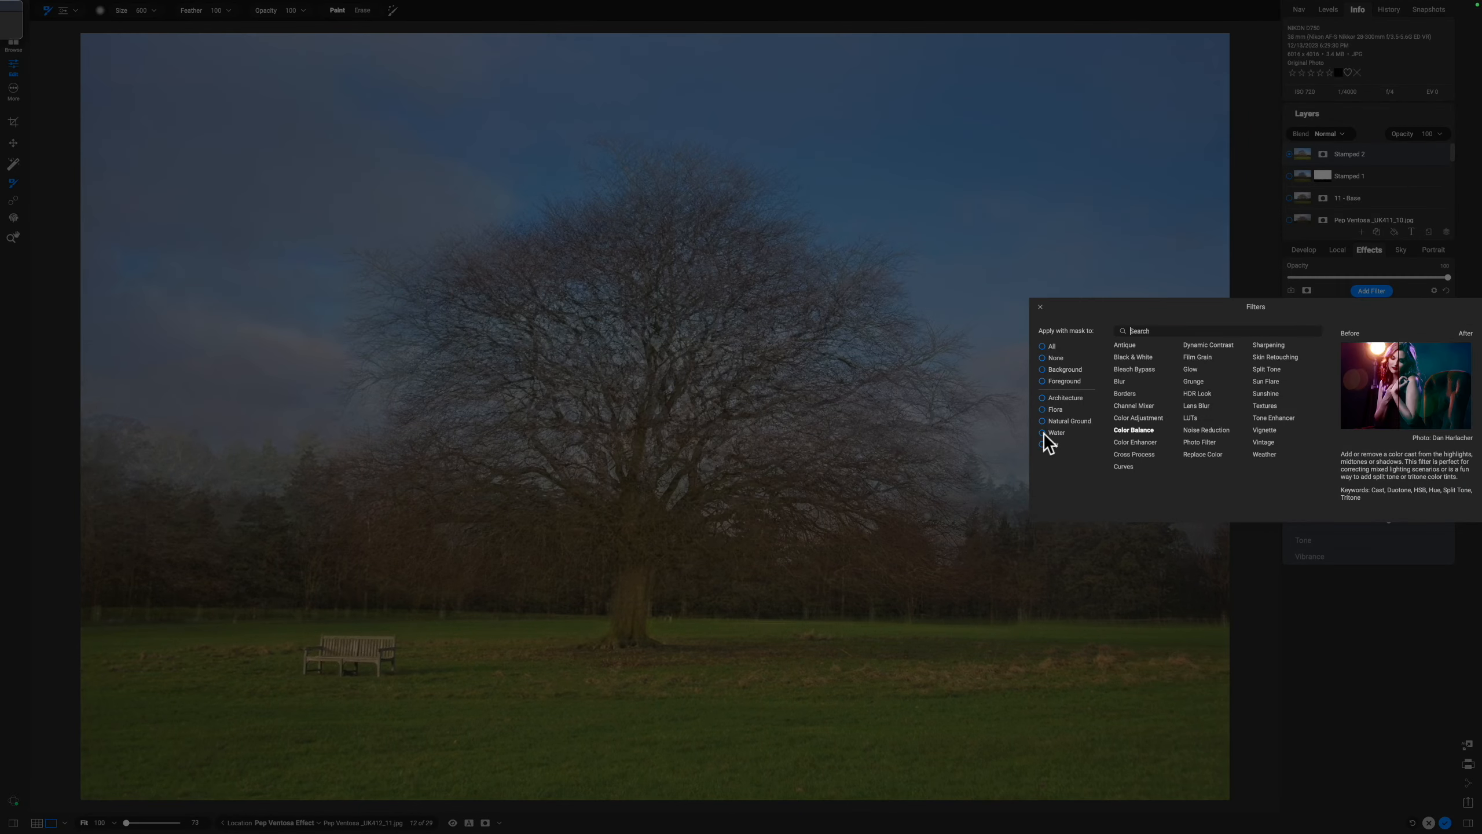
{"action": "left_click", "coordinate": [1190, 369]}
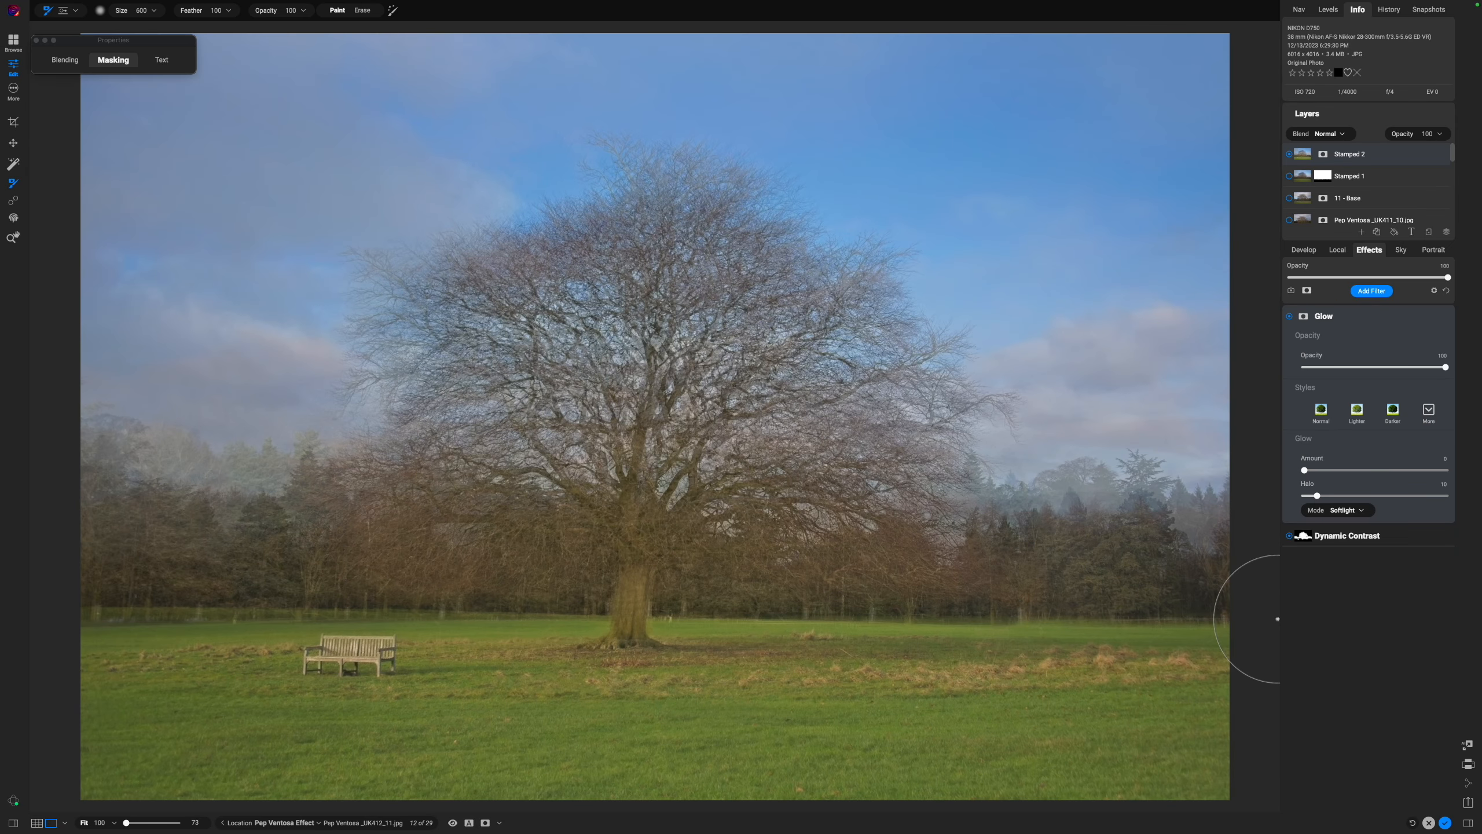
{"action": "left_click_drag", "start_coordinate": [1306, 470], "coordinate": [1352, 472]}
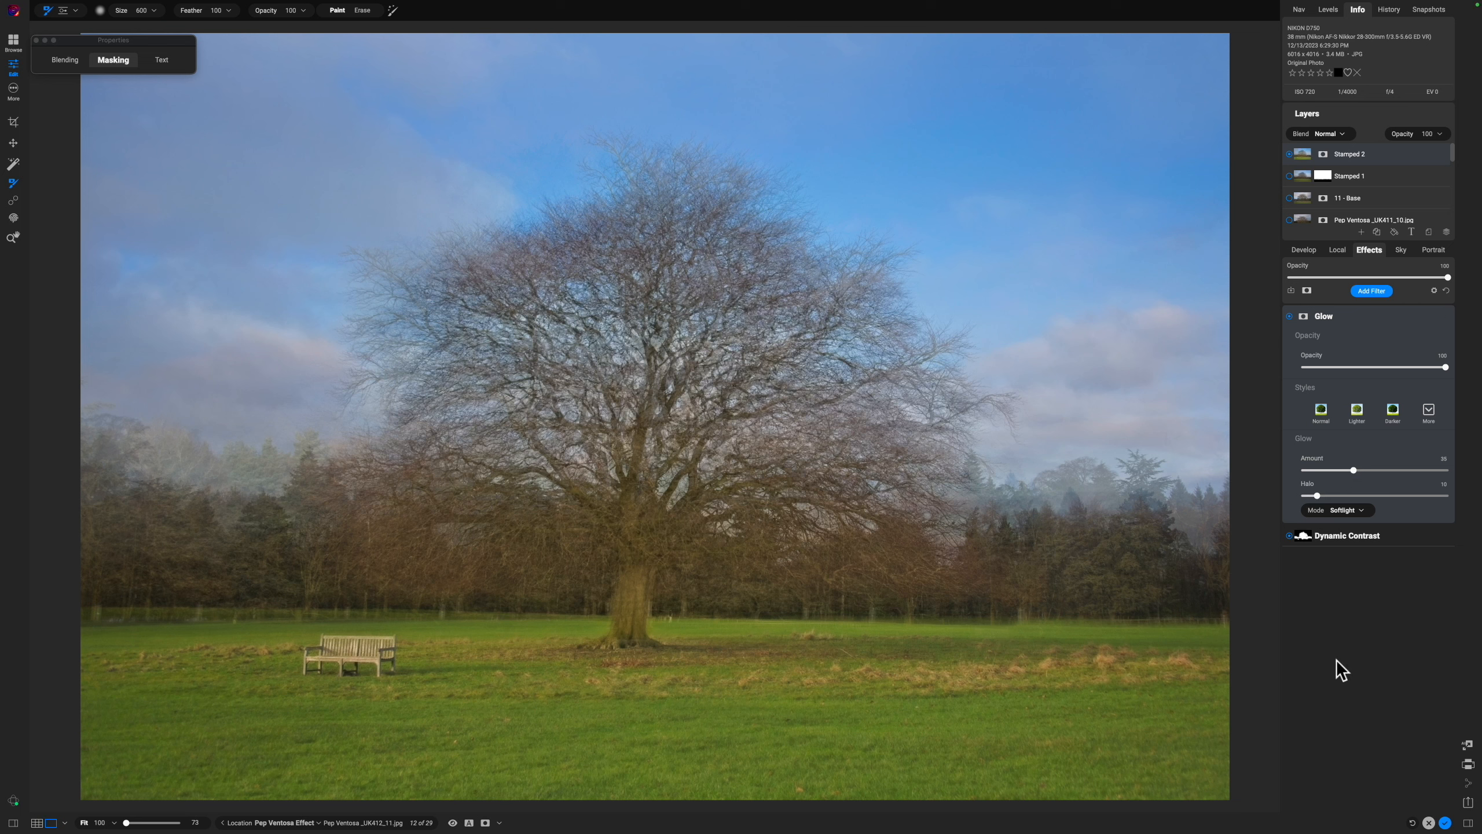